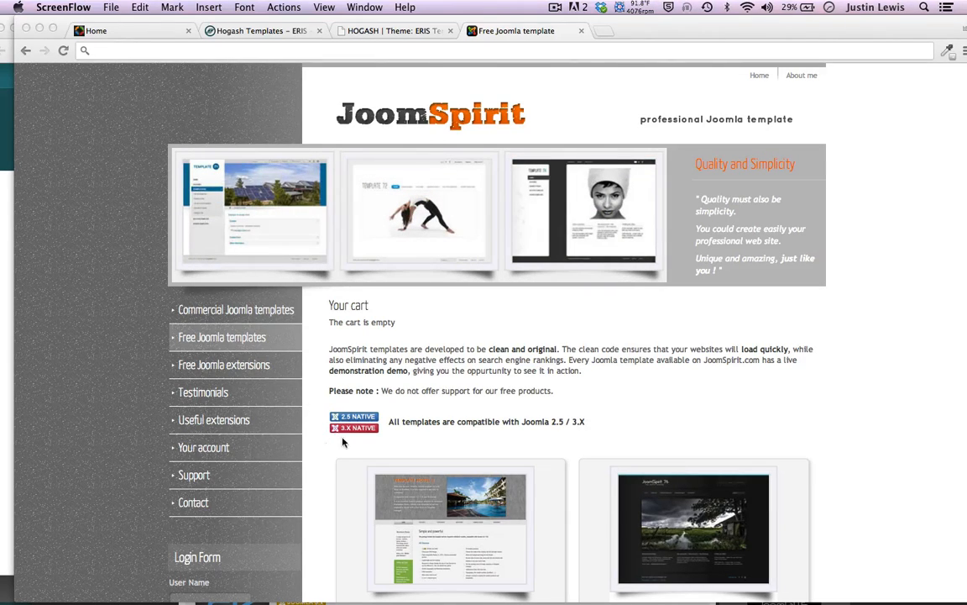
Open the free JoomSpirit 76 template's product page and launch its live demo
scroll(106, 410, "down", 2)
scroll(107, 410, "up", 2)
scroll(106, 410, "down", 5)
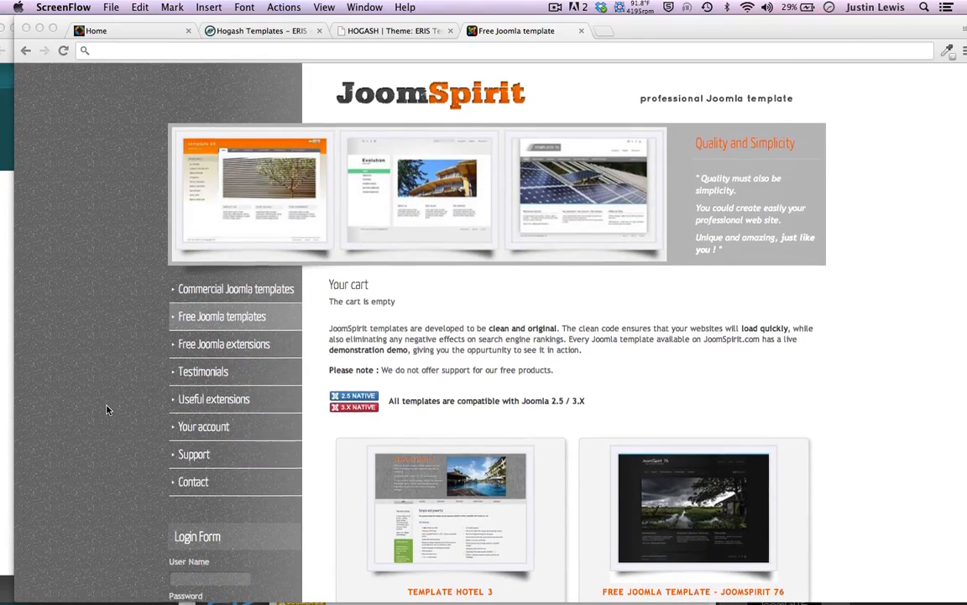
scroll(107, 410, "up", 3)
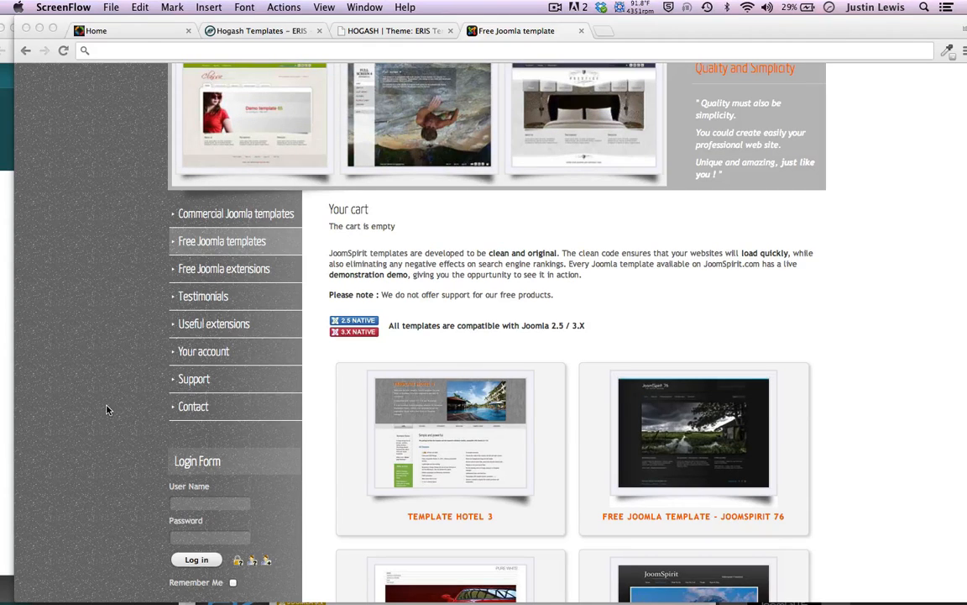
scroll(106, 410, "up", 2)
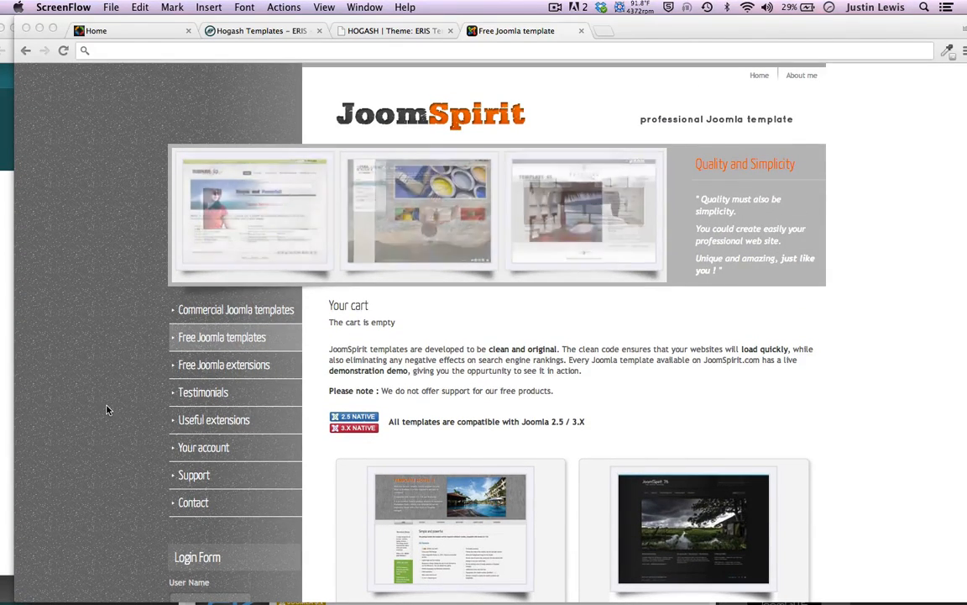
scroll(107, 409, "down", 1)
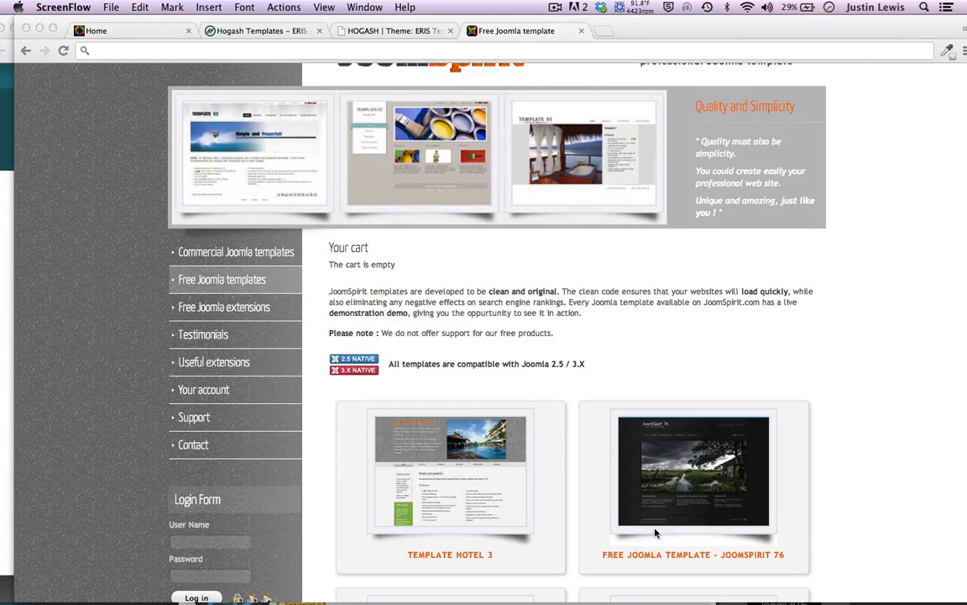
left_click(220, 304)
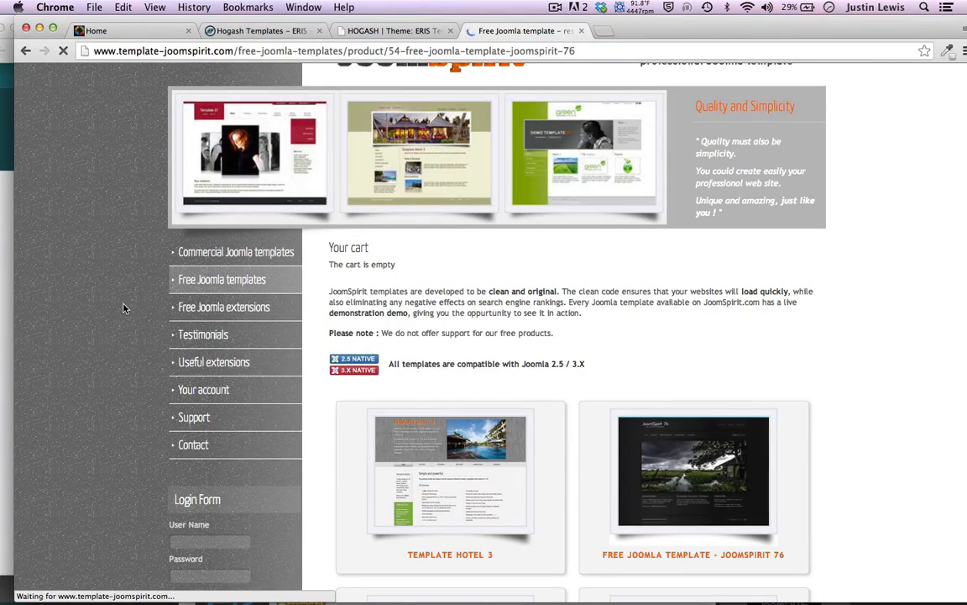
scroll(124, 307, "down", 1)
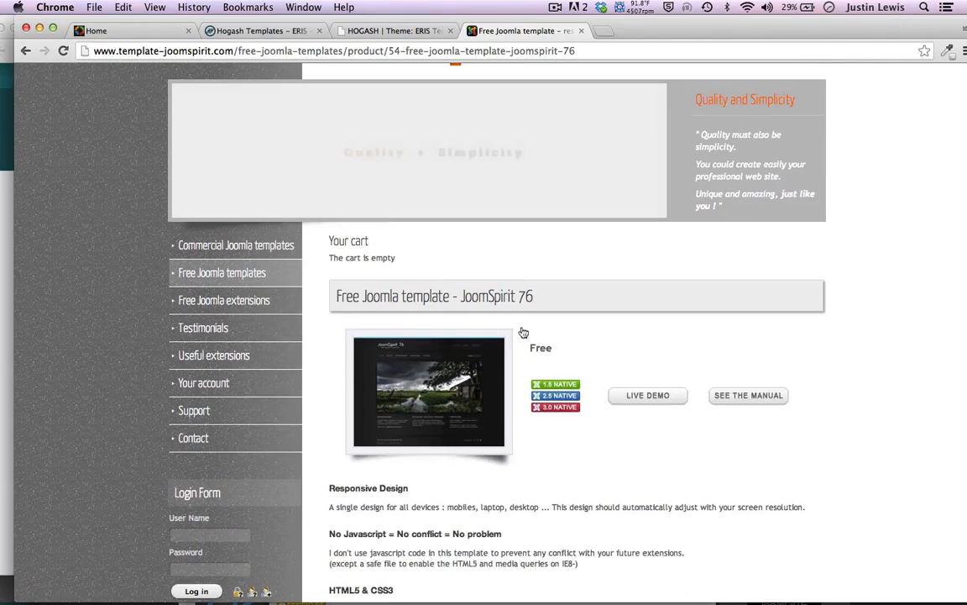
left_click(641, 398)
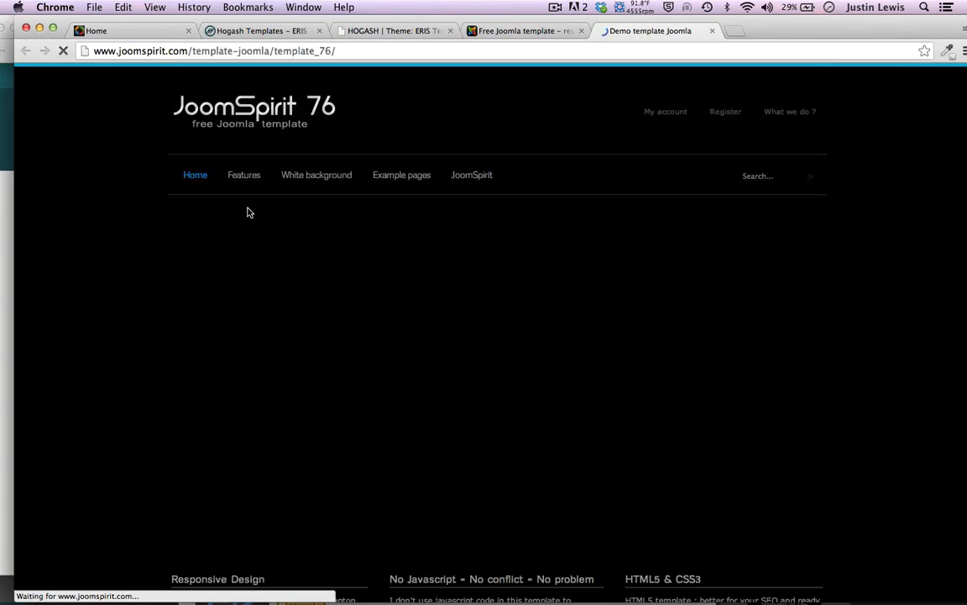
Browse the JoomSpirit 76 live demo, then bring the About Trees site window forward
scroll(132, 282, "down", 5)
scroll(132, 282, "up", 5)
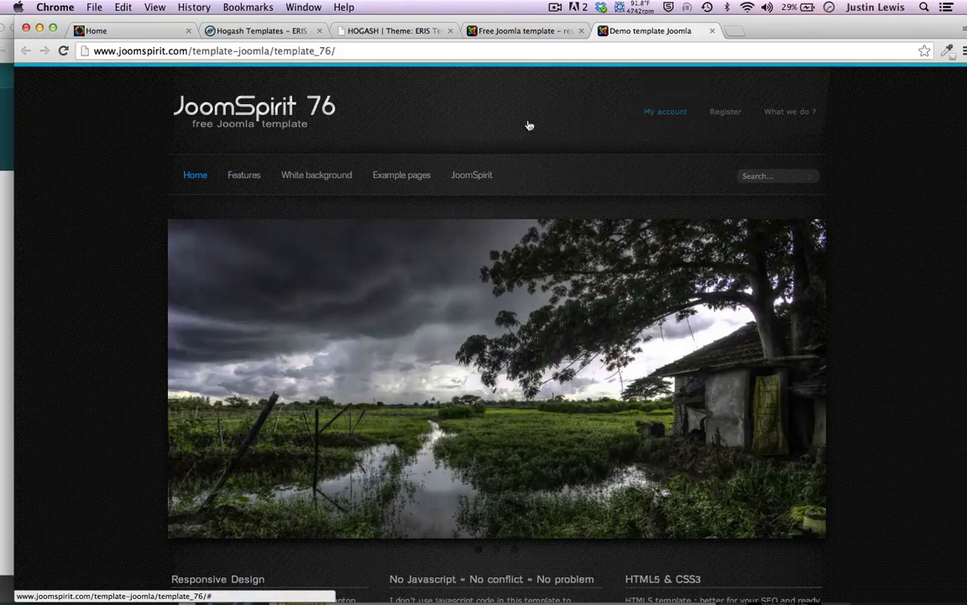
scroll(155, 294, "down", 5)
scroll(160, 324, "down", 1)
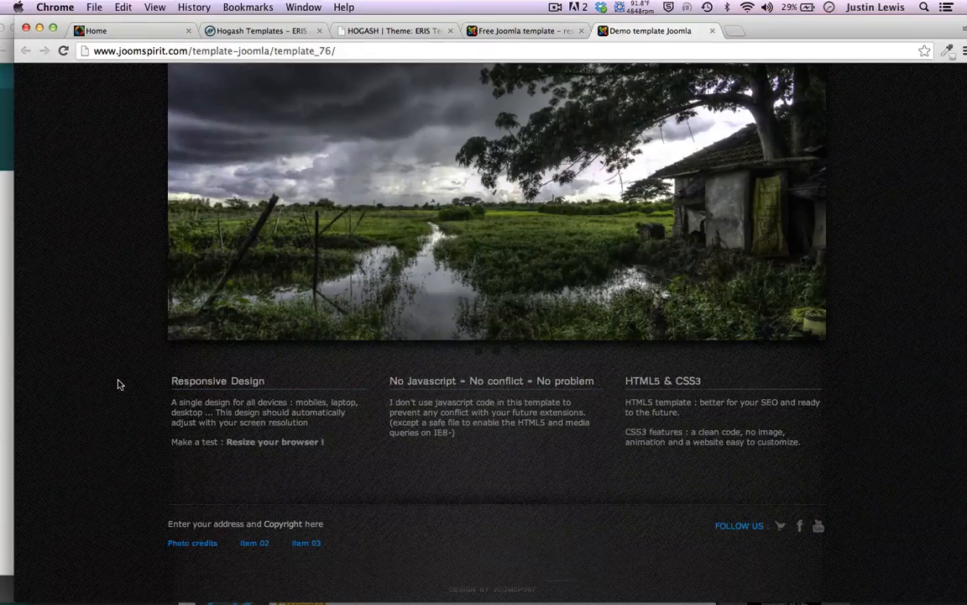
scroll(118, 383, "up", 5)
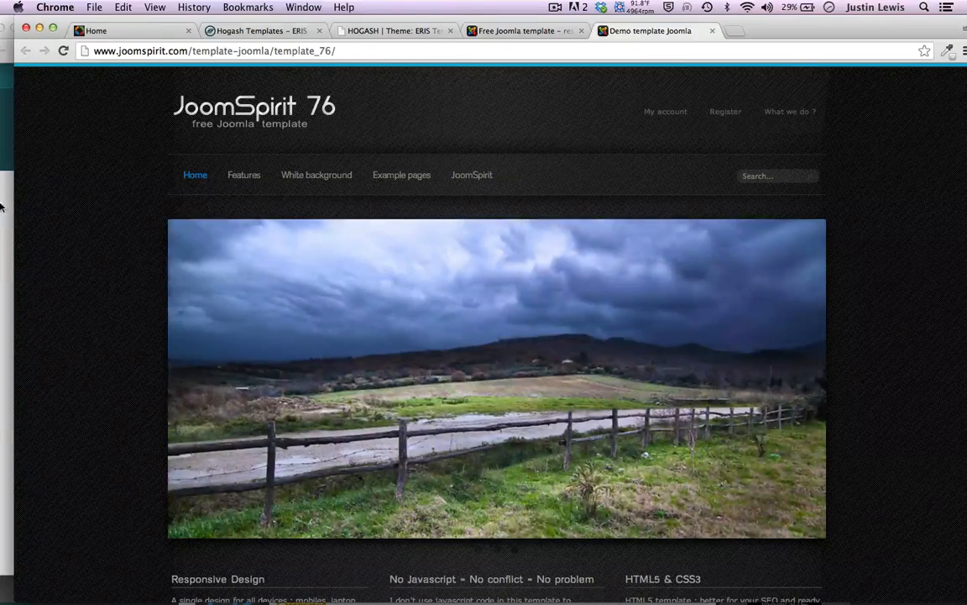
left_click(2, 206)
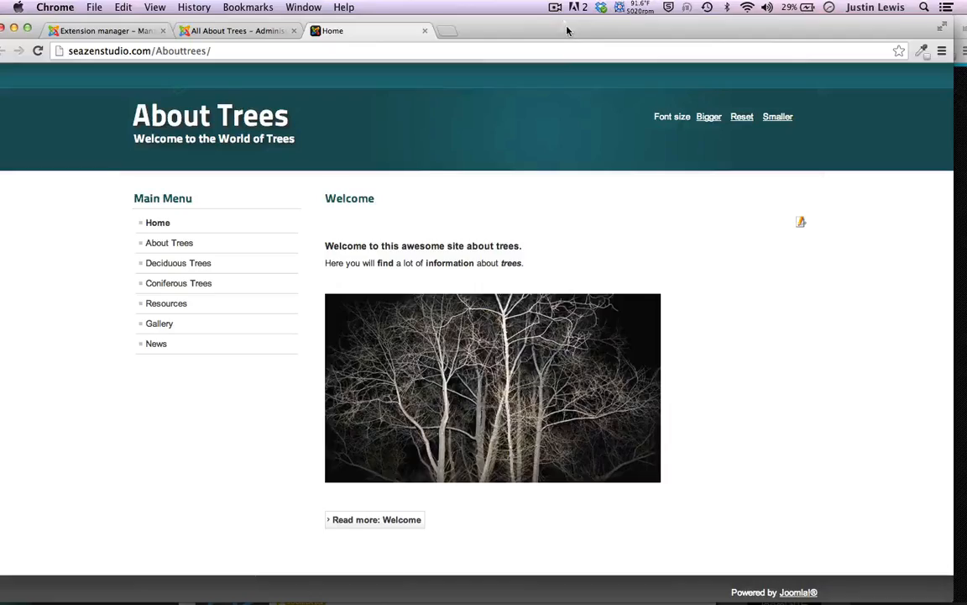
Move the About Trees window aside and bring the JoomSpirit 76 demo window back in front
left_click_drag(568, 30, 559, 102)
left_click_drag(792, 21, 782, 22)
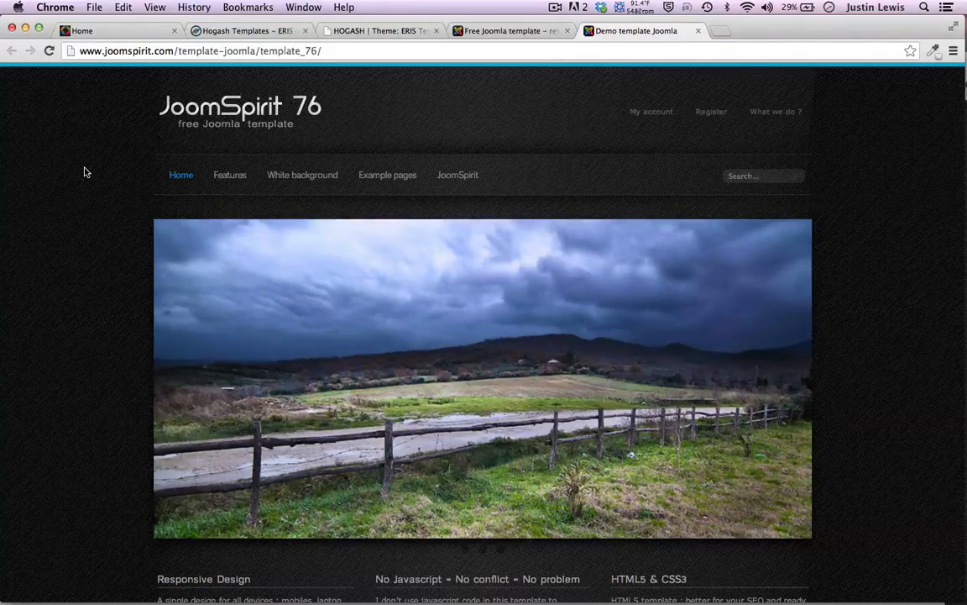
scroll(84, 172, "down", 2)
scroll(84, 172, "up", 3)
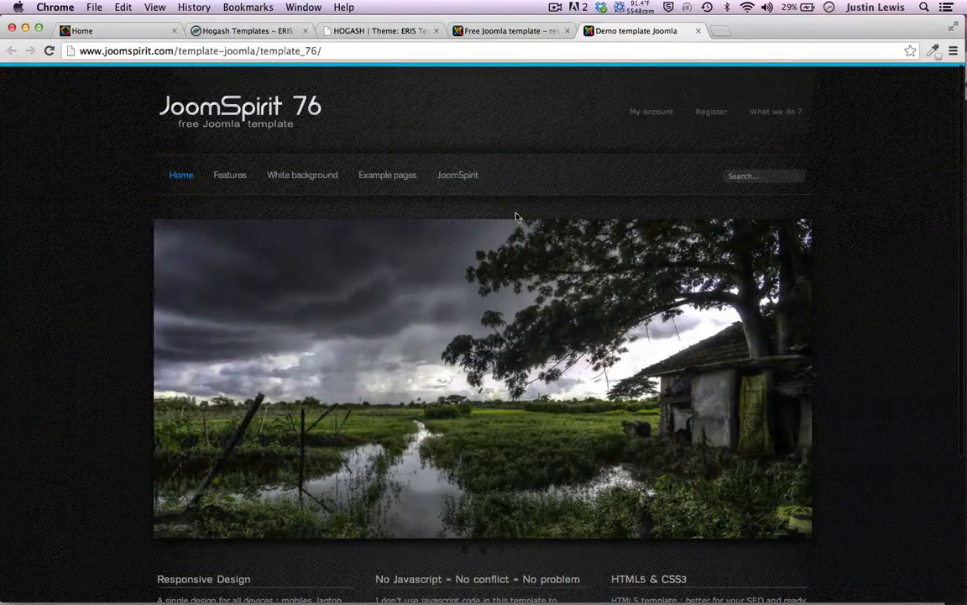
scroll(72, 177, "down", 1)
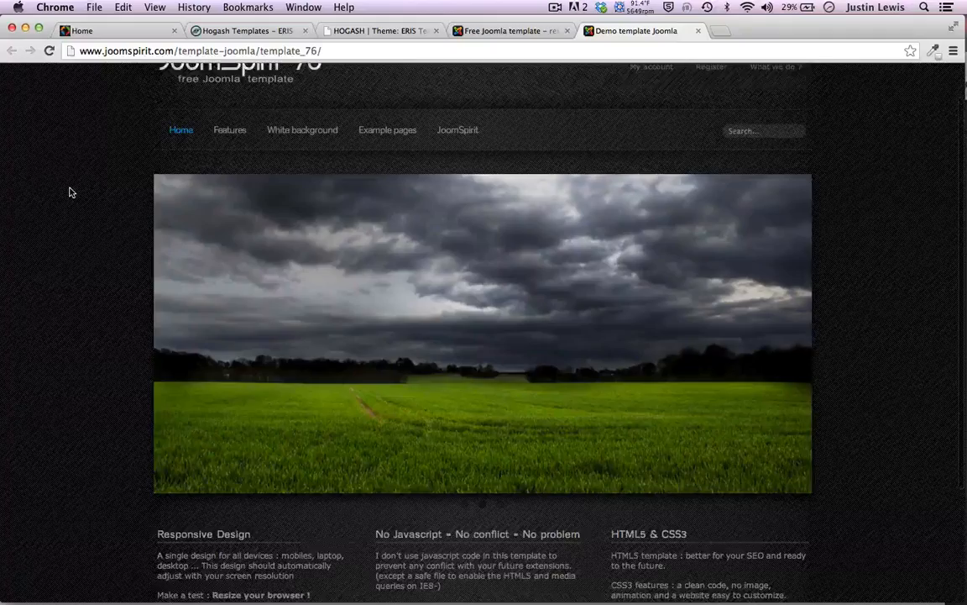
scroll(71, 193, "down", 1)
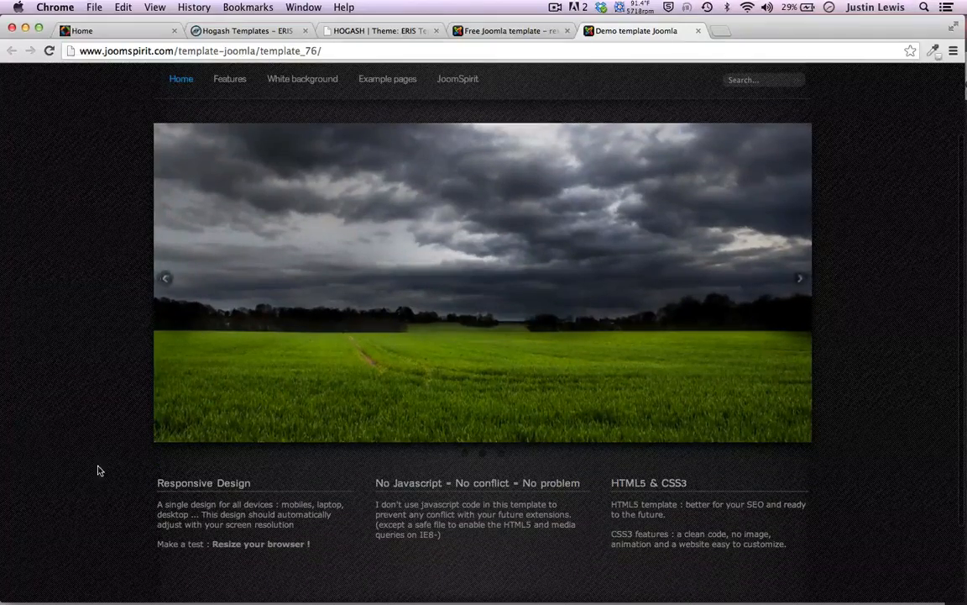
scroll(104, 442, "down", 2)
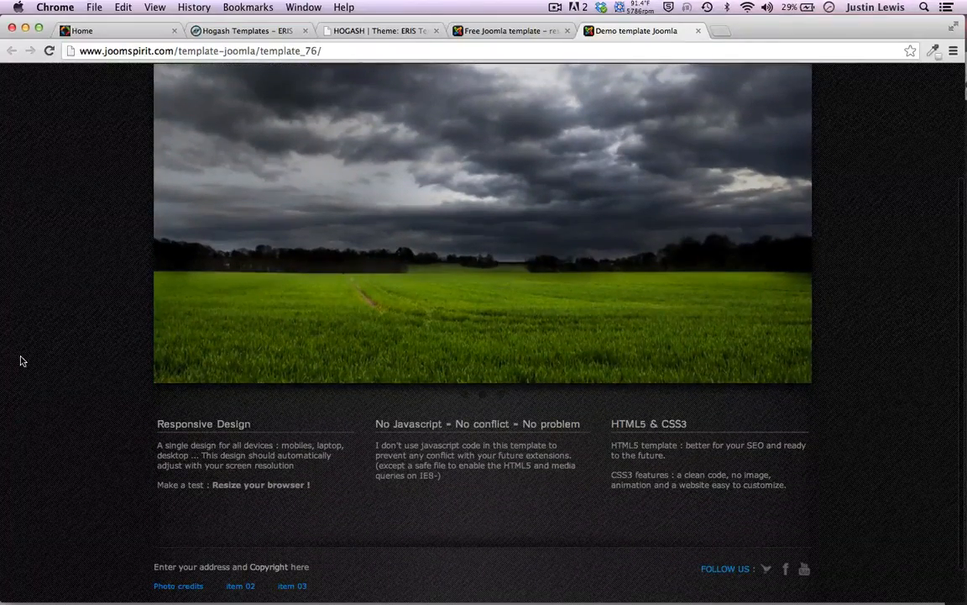
scroll(23, 360, "up", 3)
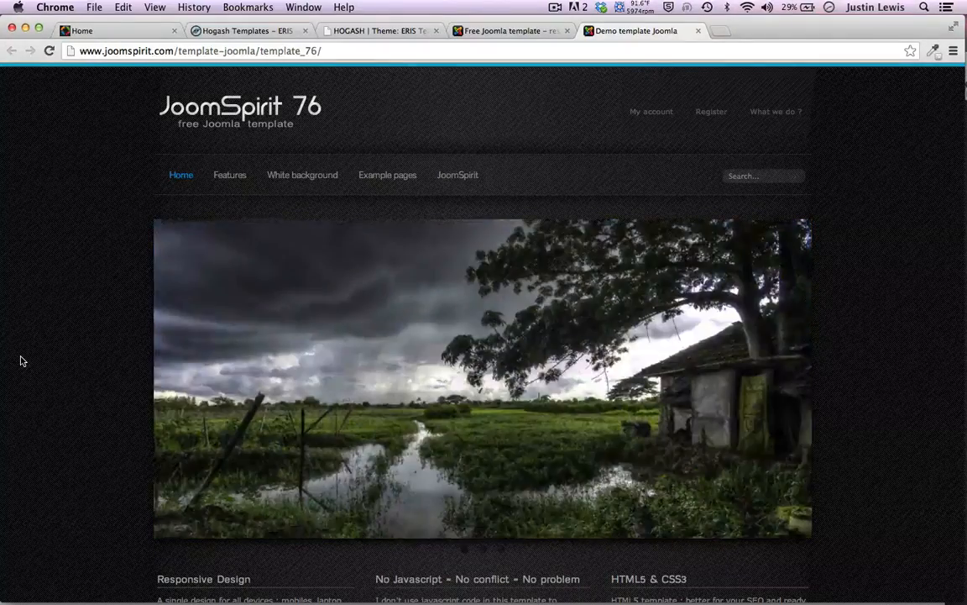
scroll(19, 361, "down", 5)
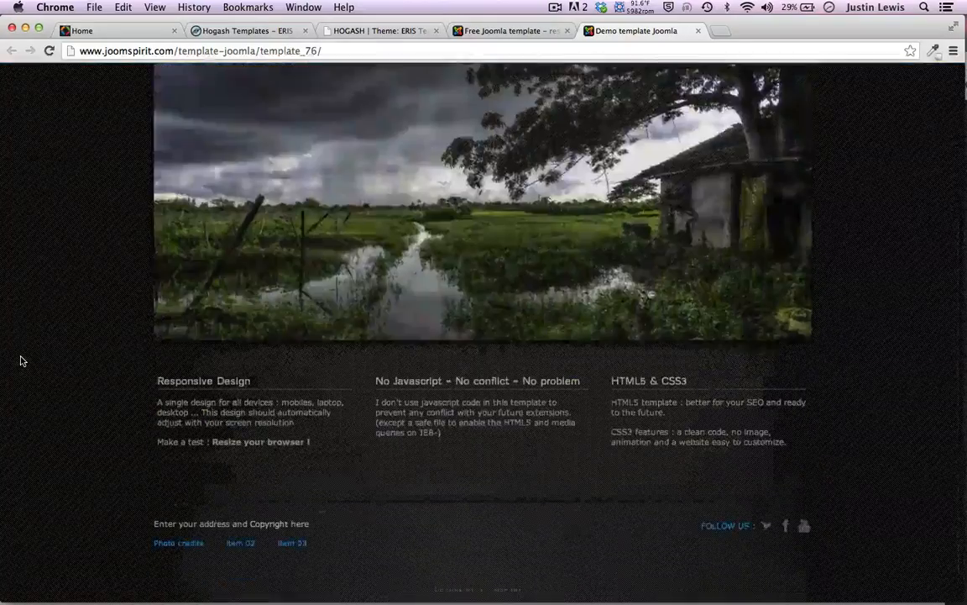
scroll(20, 361, "up", 5)
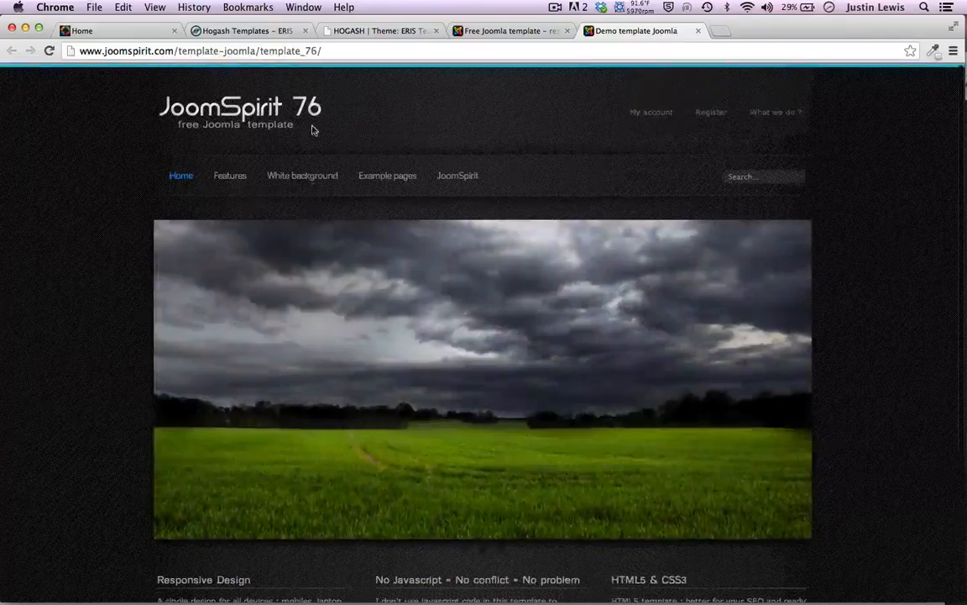
Return to the JoomSpirit 76 product page showing Joomla 1.5, 2.5 and 3.0 support
left_click(495, 30)
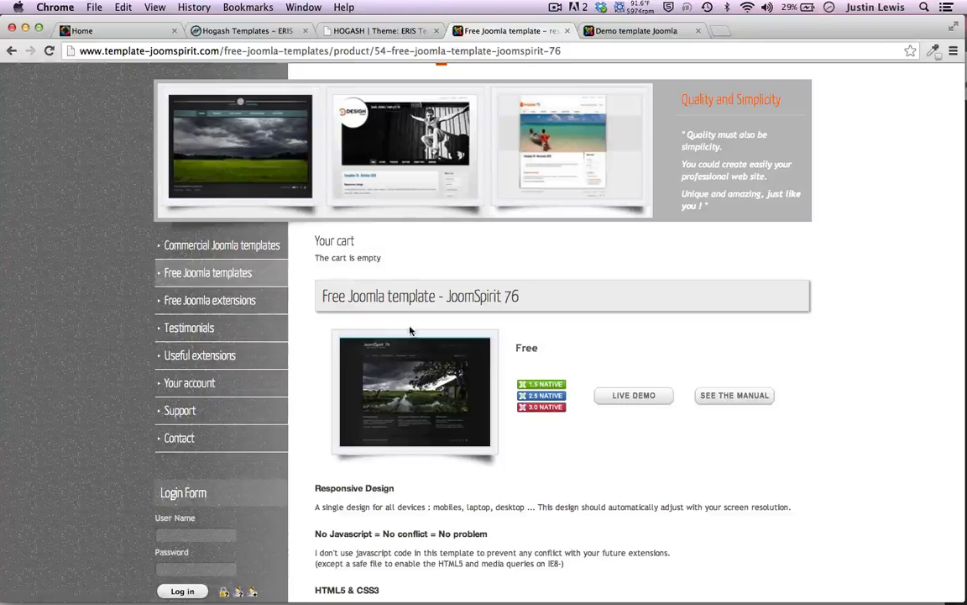
scroll(415, 333, "down", 5)
scroll(352, 295, "up", 6)
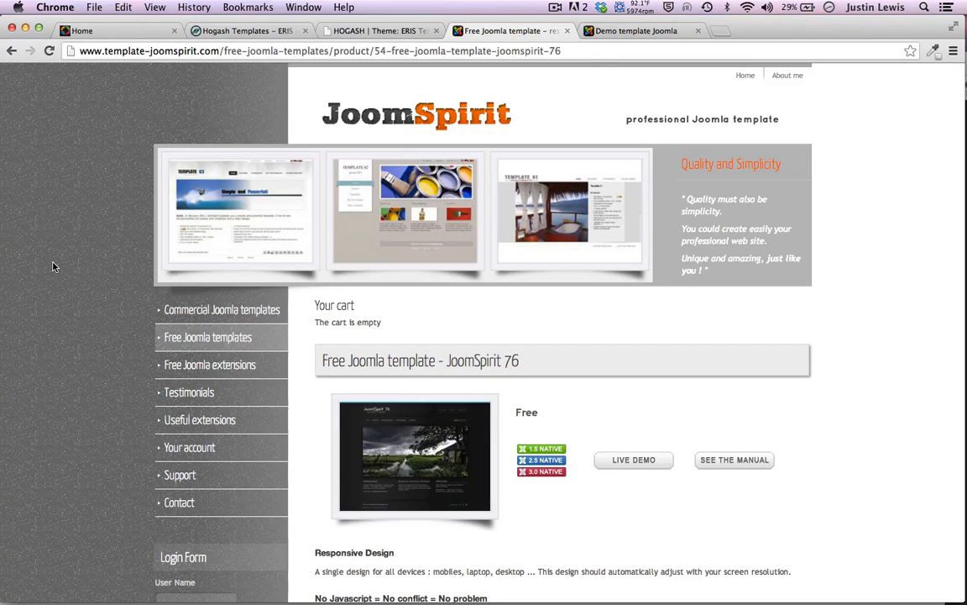
Review the JoomSpirit 76 product page from top to bottom, then switch to the Hogash ERIS tab
scroll(443, 326, "up", 1)
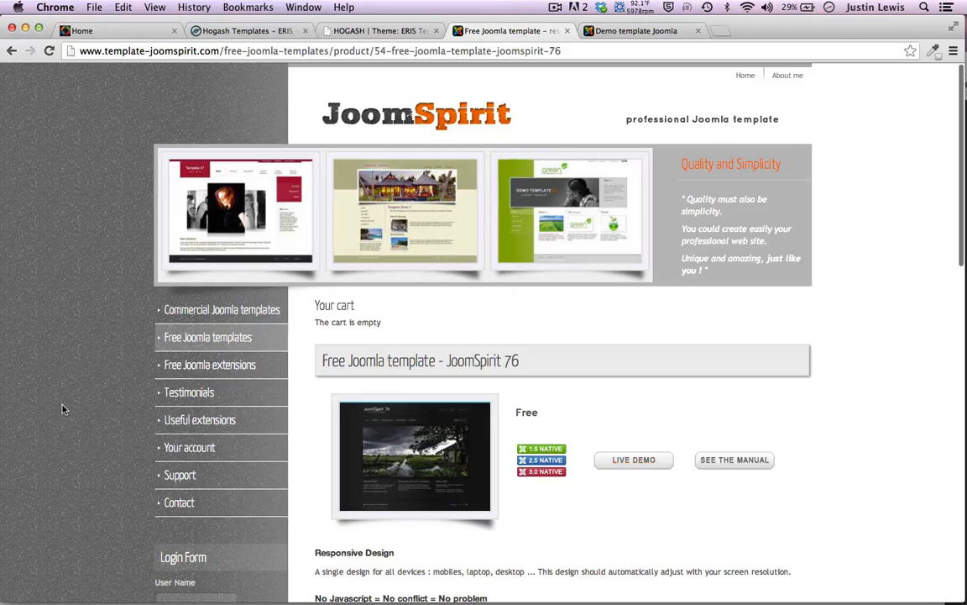
scroll(62, 409, "down", 5)
scroll(62, 409, "down", 5)
scroll(62, 409, "down", 4)
scroll(62, 409, "up", 15)
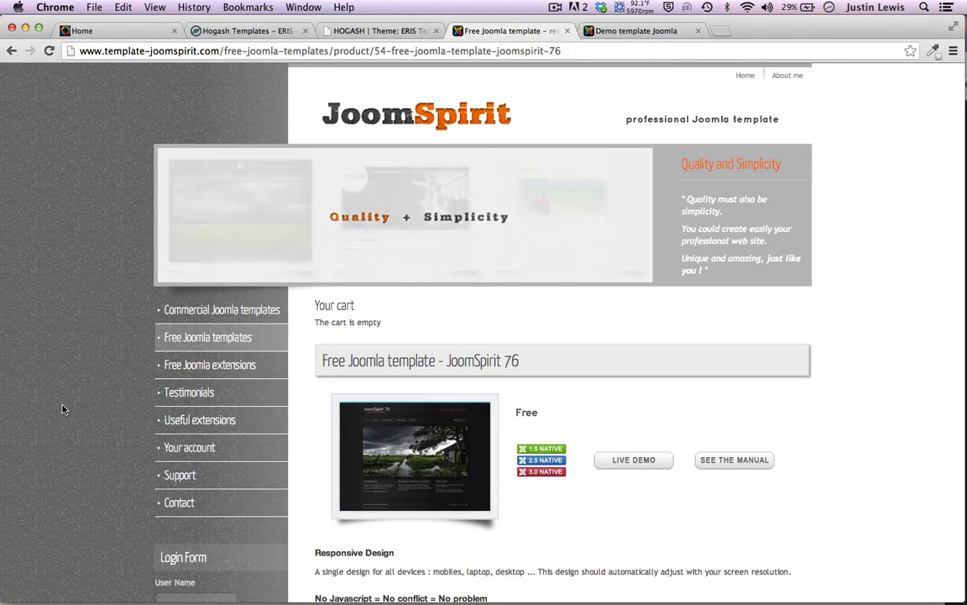
scroll(62, 409, "down", 5)
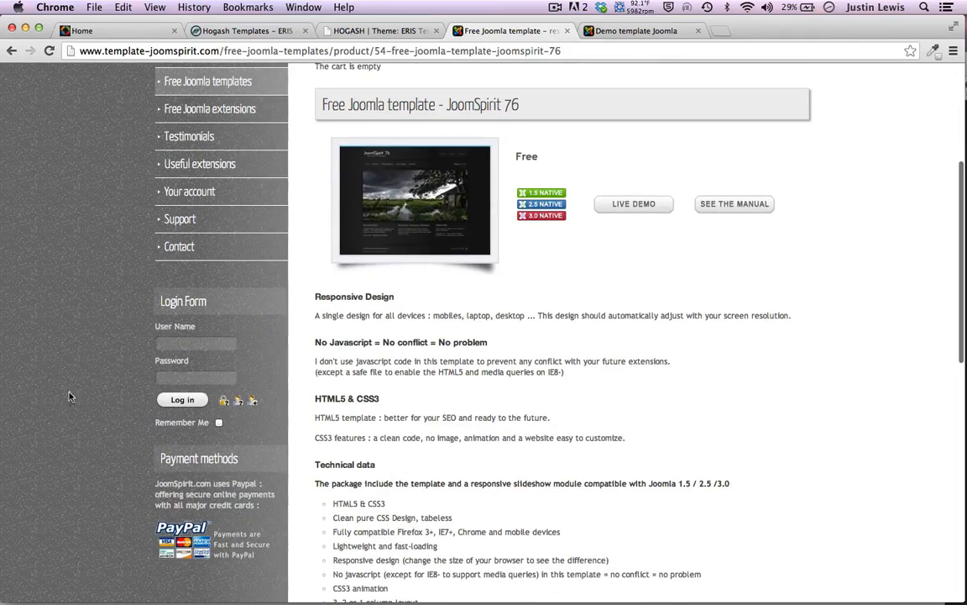
scroll(418, 490, "down", 2)
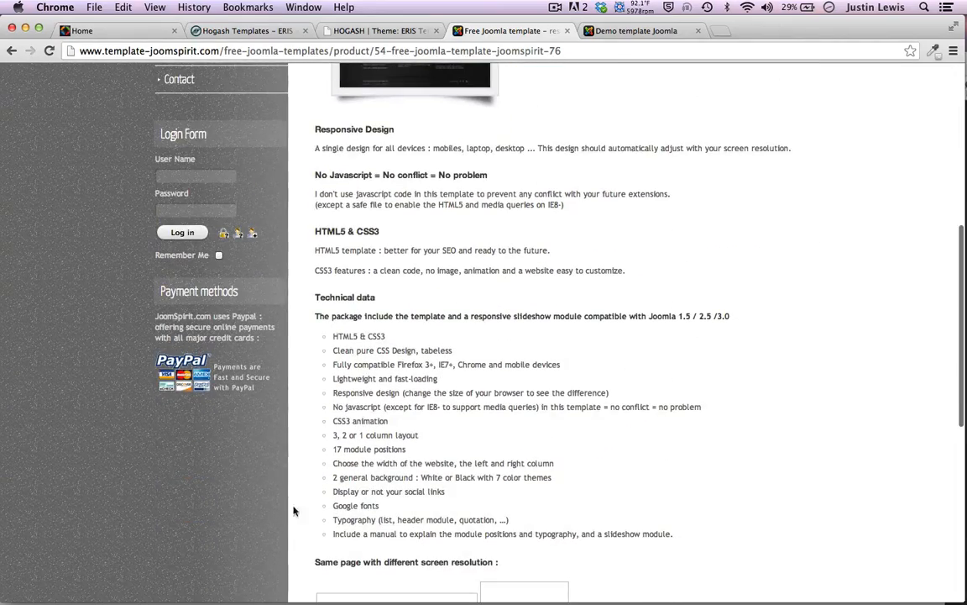
scroll(275, 514, "down", 10)
scroll(275, 513, "up", 15)
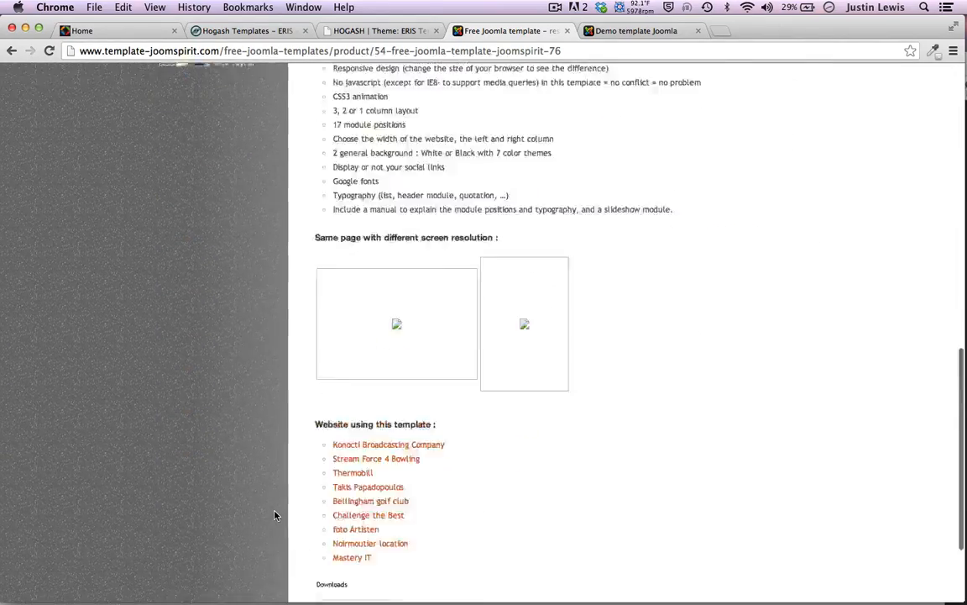
scroll(55, 388, "up", 3)
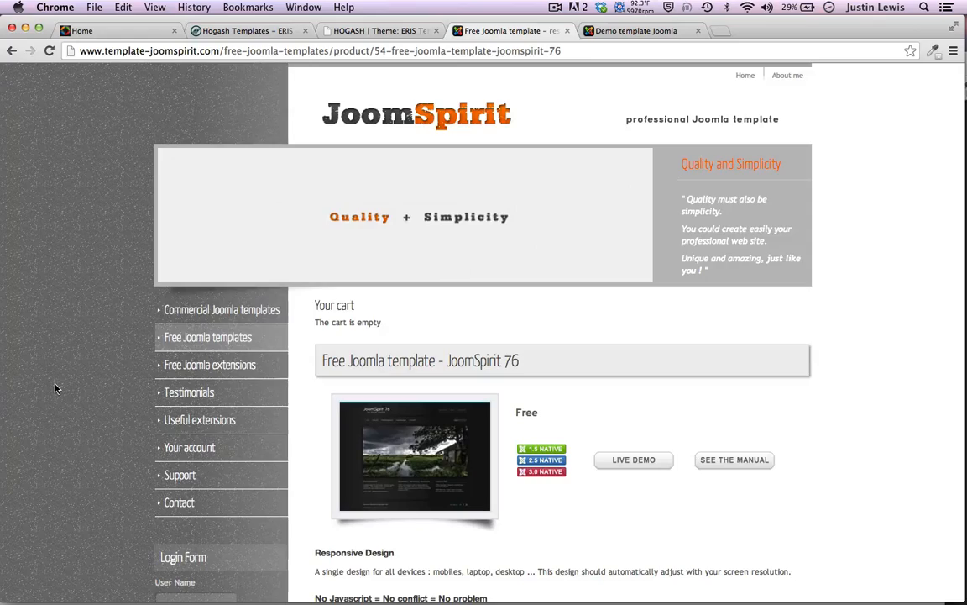
scroll(55, 388, "down", 10)
scroll(54, 388, "up", 10)
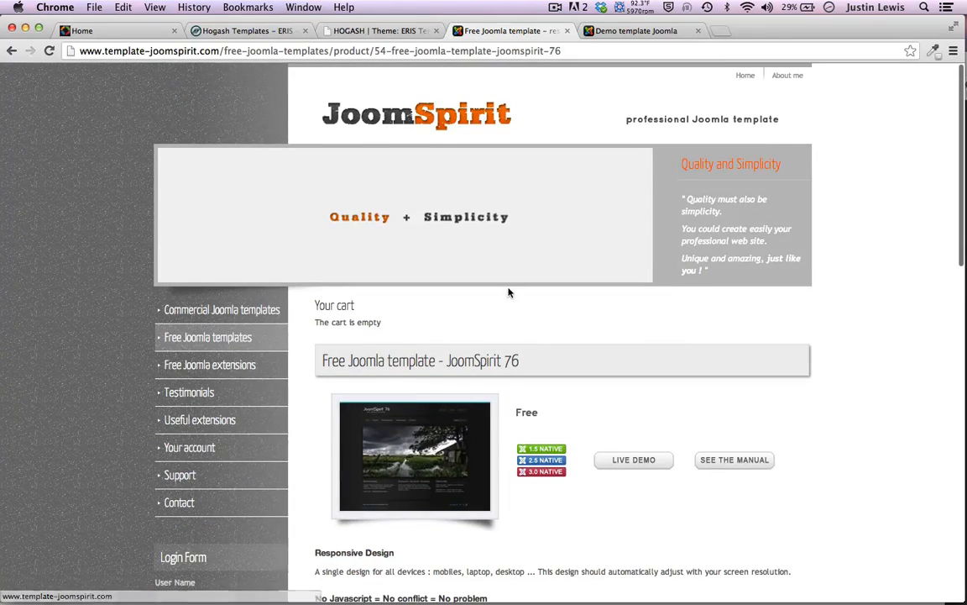
scroll(509, 290, "down", 2)
scroll(510, 290, "down", 10)
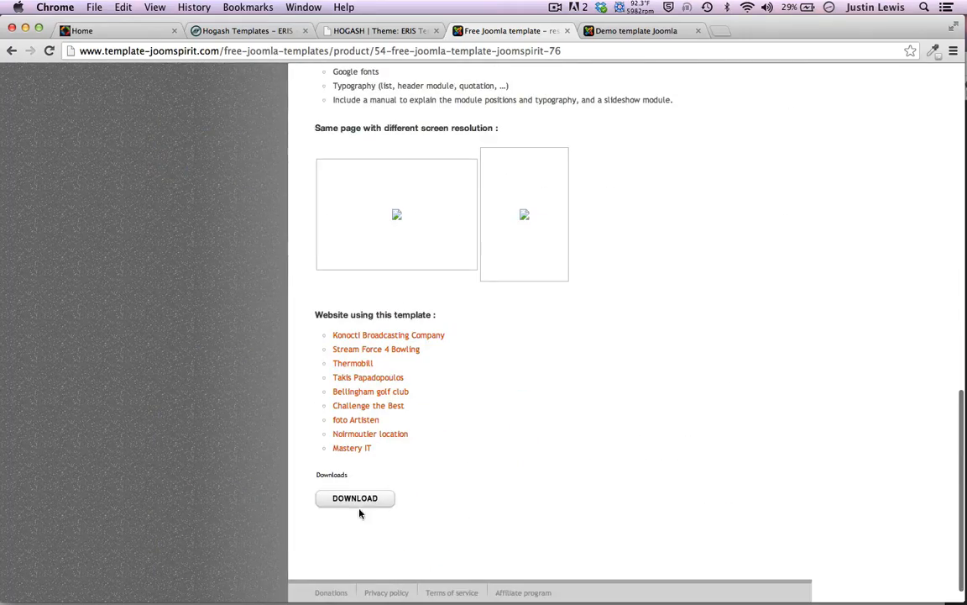
scroll(168, 342, "up", 10)
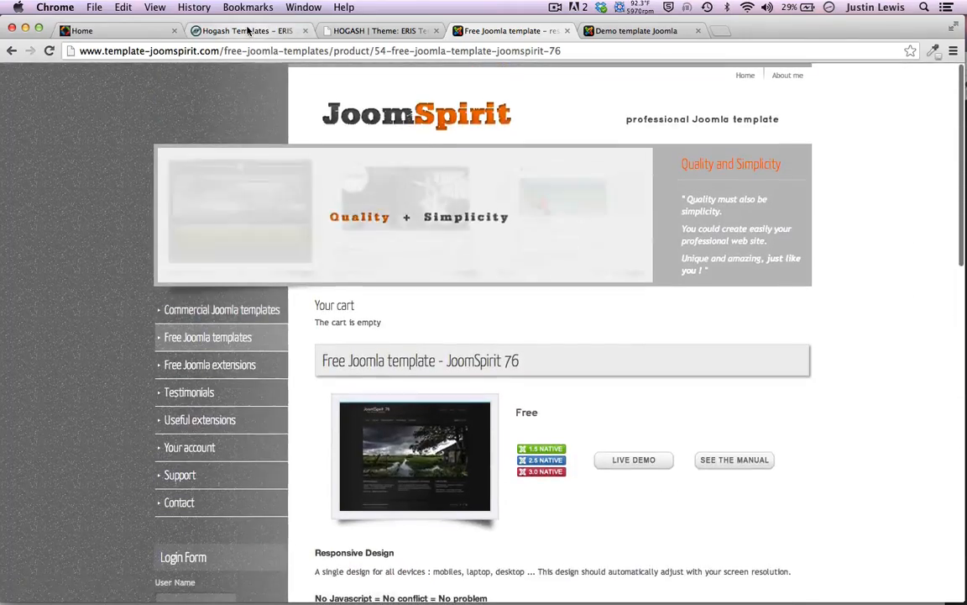
left_click(244, 30)
Select the 'ERIS - Free premium template' heading, compare the JoomSpirit 76 tabs, and open the ERIS demo
scroll(147, 213, "up", 15)
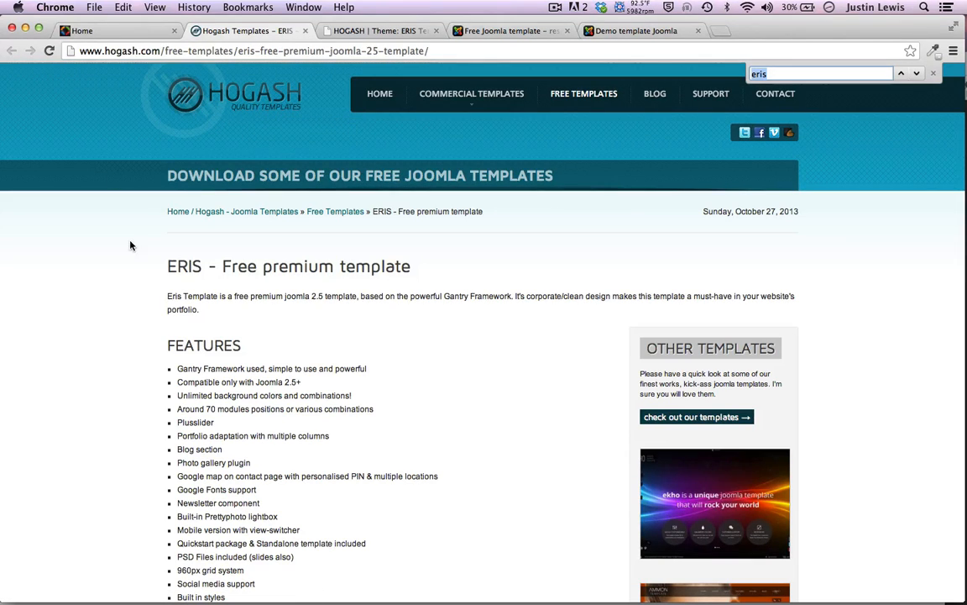
left_click_drag(162, 267, 432, 267)
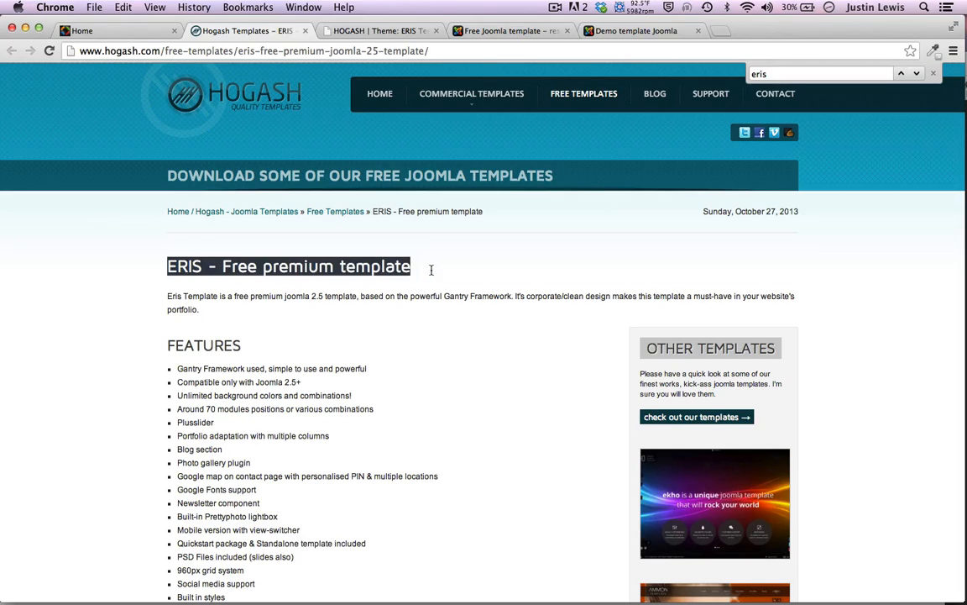
left_click(428, 268)
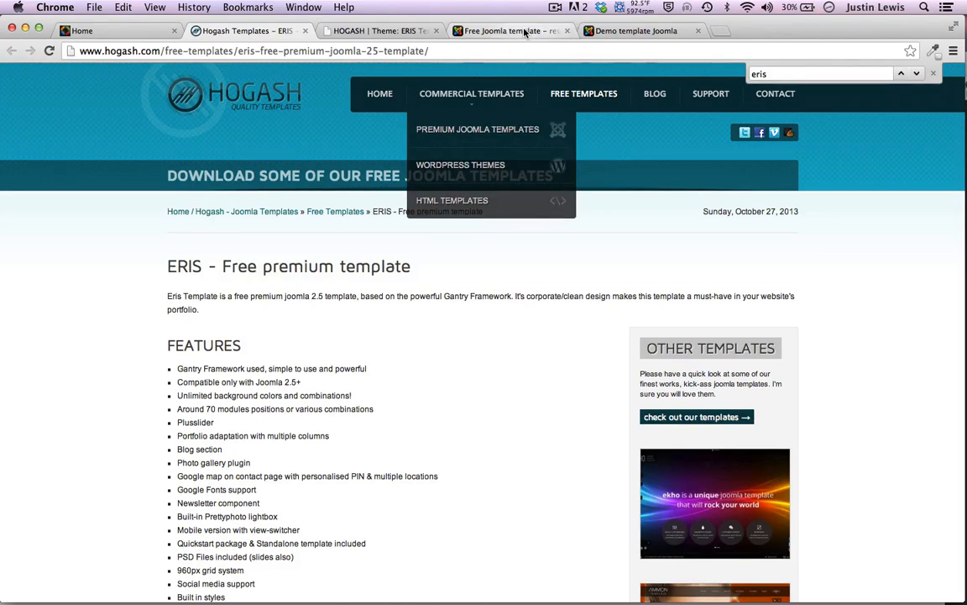
left_click(525, 32)
left_click(626, 31)
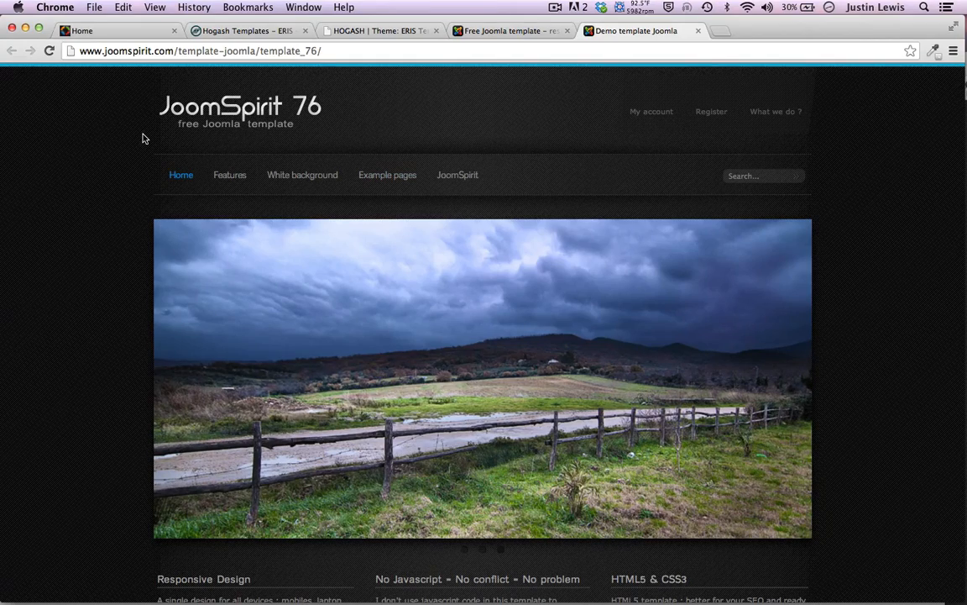
left_click(487, 32)
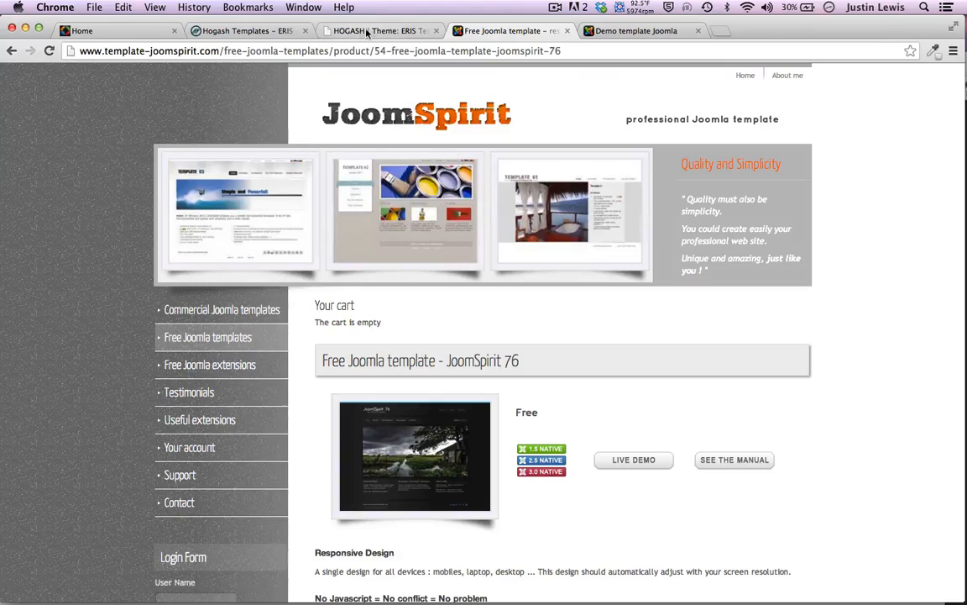
left_click(363, 31)
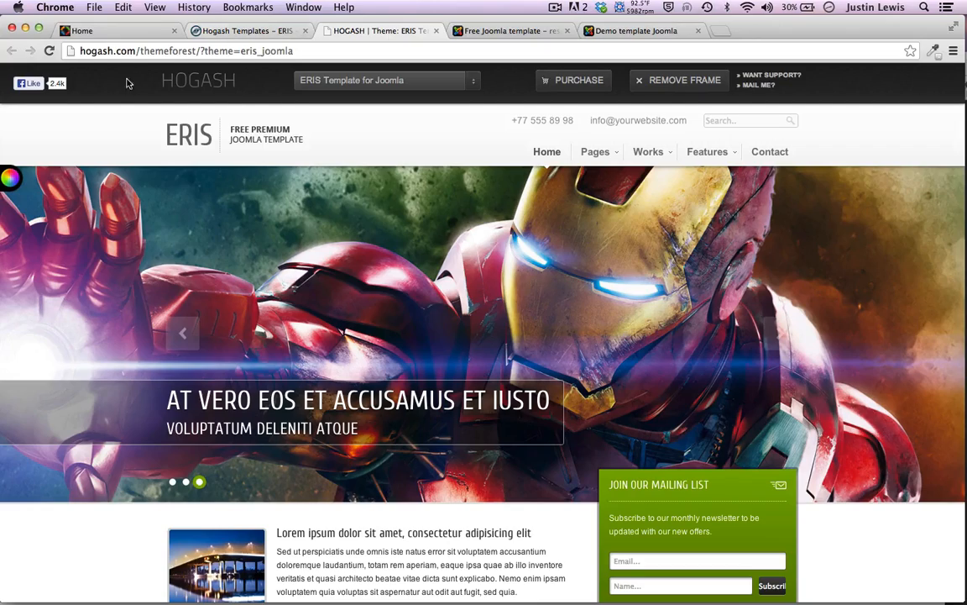
Scroll through the ERIS template demo with its Iron Man slider
scroll(25, 210, "down", 3)
scroll(24, 214, "up", 3)
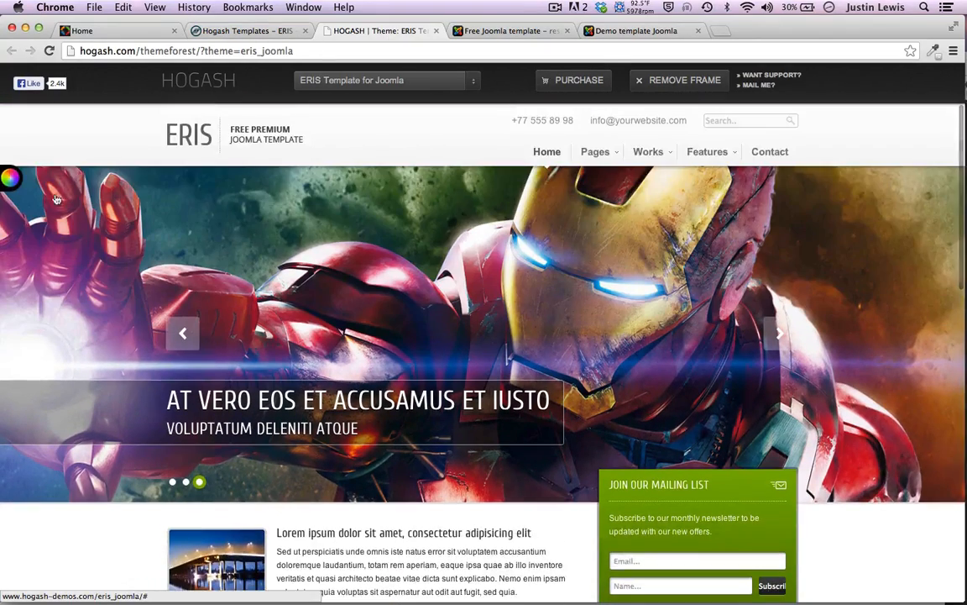
scroll(766, 476, "down", 3)
scroll(766, 477, "up", 3)
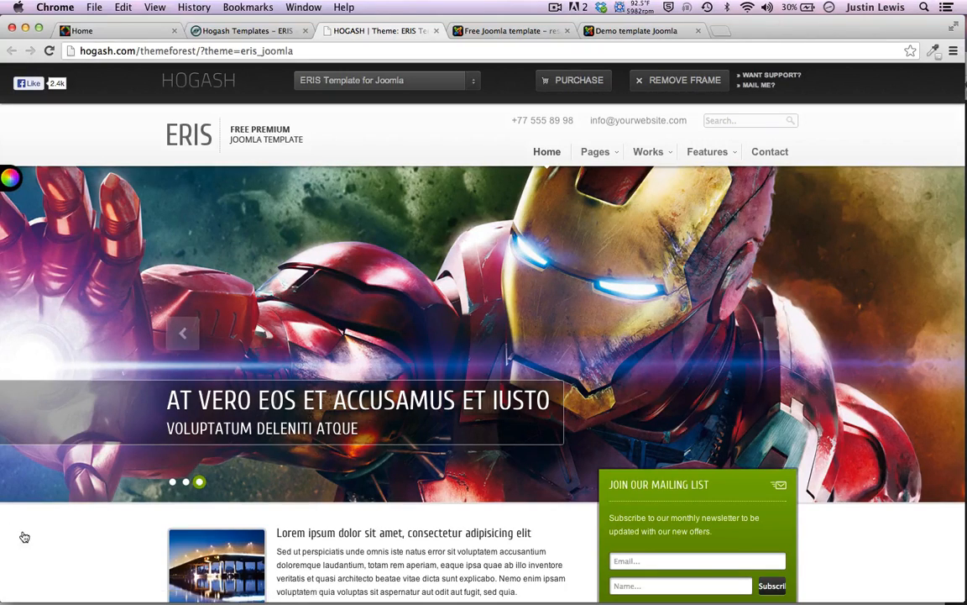
scroll(25, 536, "down", 3)
scroll(41, 486, "down", 3)
scroll(41, 487, "up", 6)
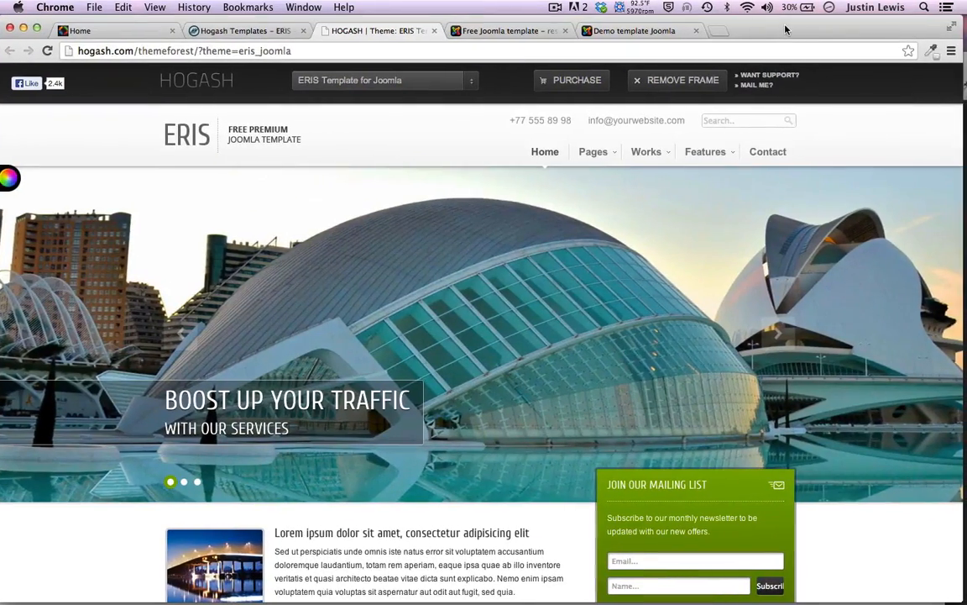
left_click_drag(787, 34, 787, 29)
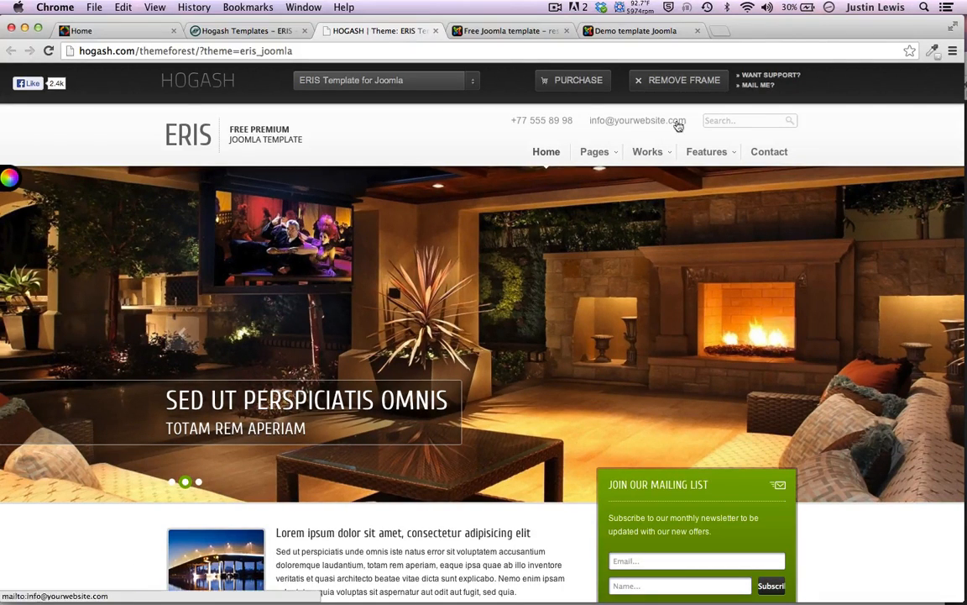
scroll(175, 504, "down", 10)
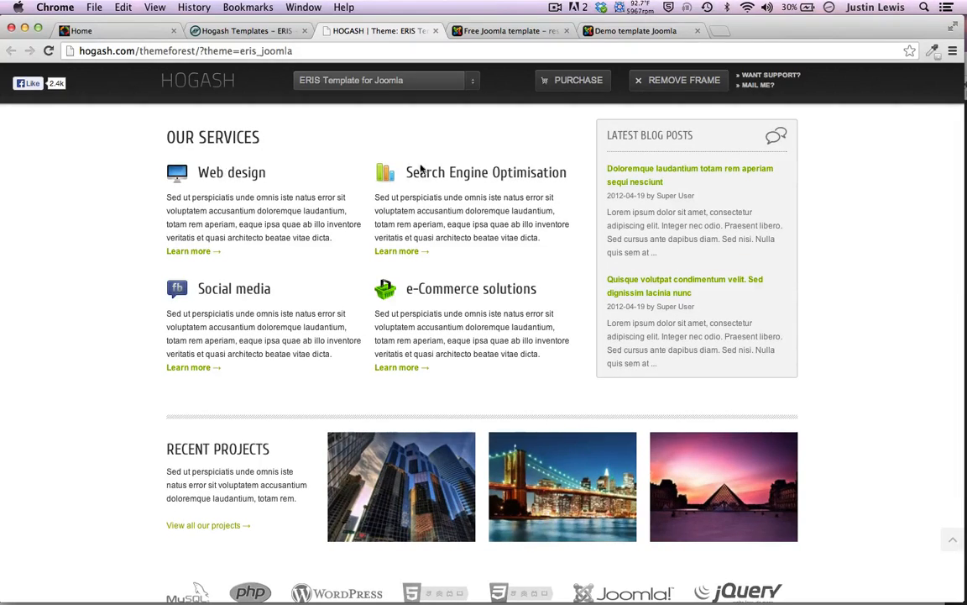
scroll(38, 353, "down", 5)
scroll(36, 353, "up", 13)
scroll(37, 351, "down", 8)
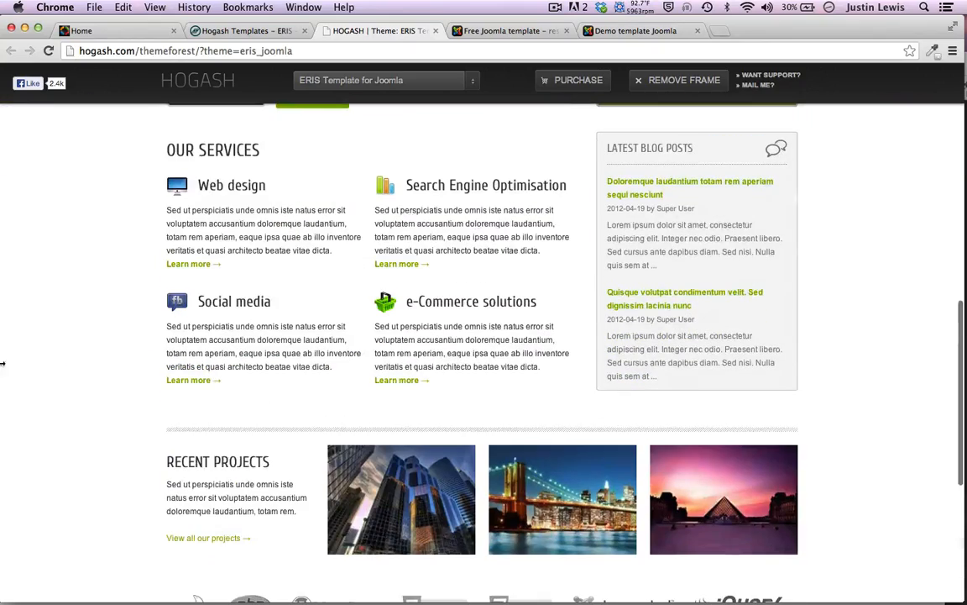
scroll(92, 348, "up", 8)
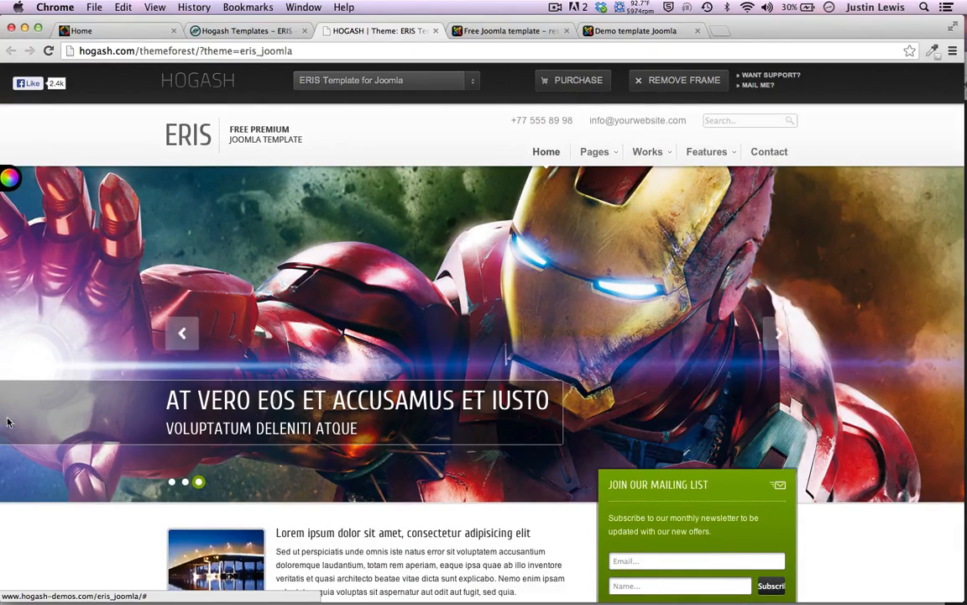
Open and close the demo's colour Options panel twice
left_click(6, 174)
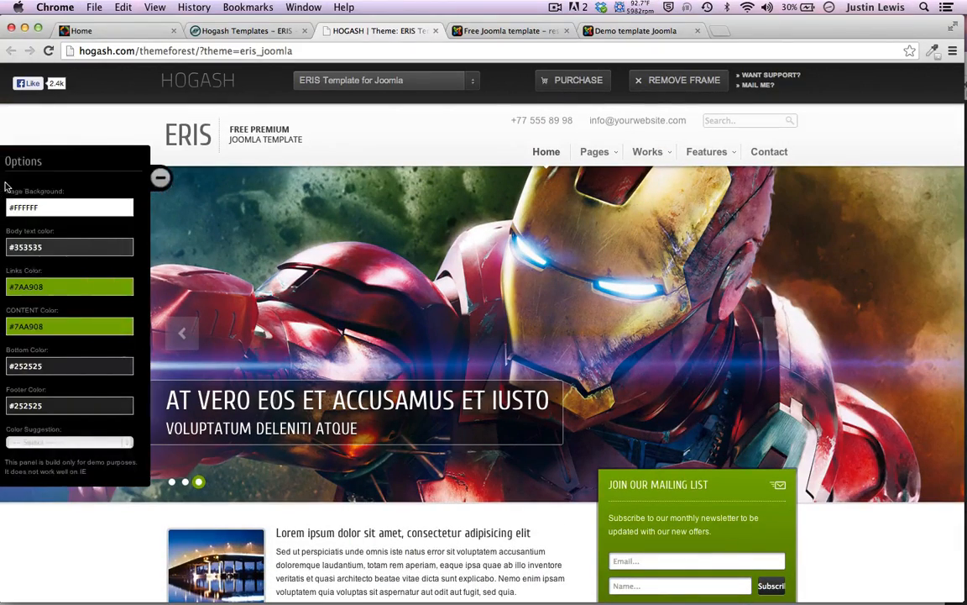
left_click(150, 177)
left_click(16, 180)
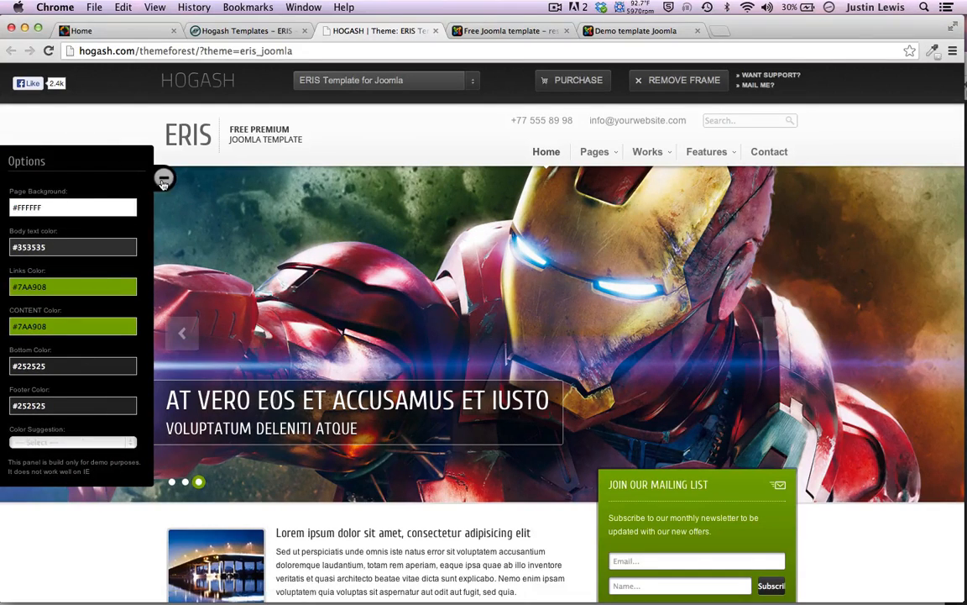
left_click(163, 180)
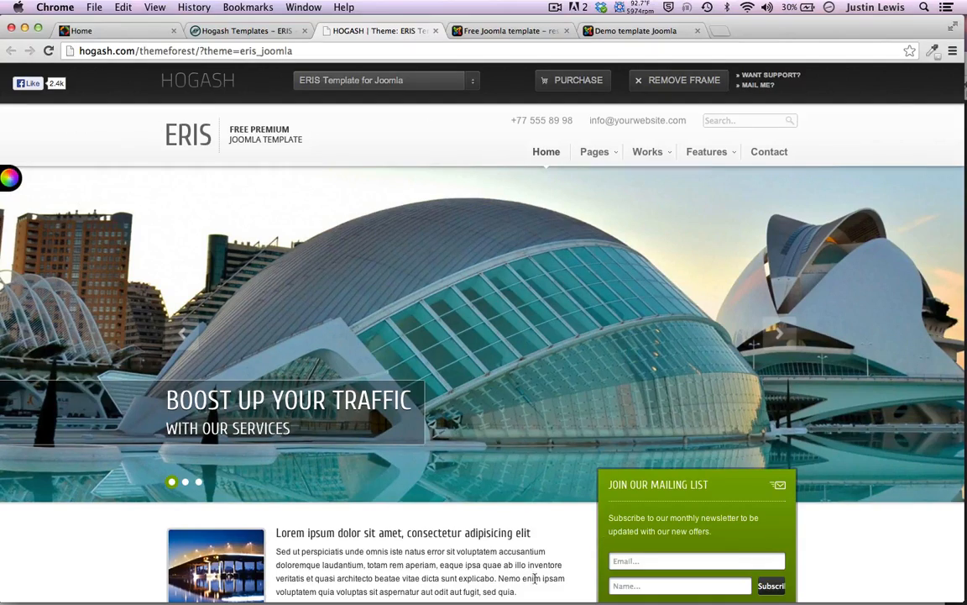
scroll(197, 332, "down", 5)
scroll(205, 334, "up", 5)
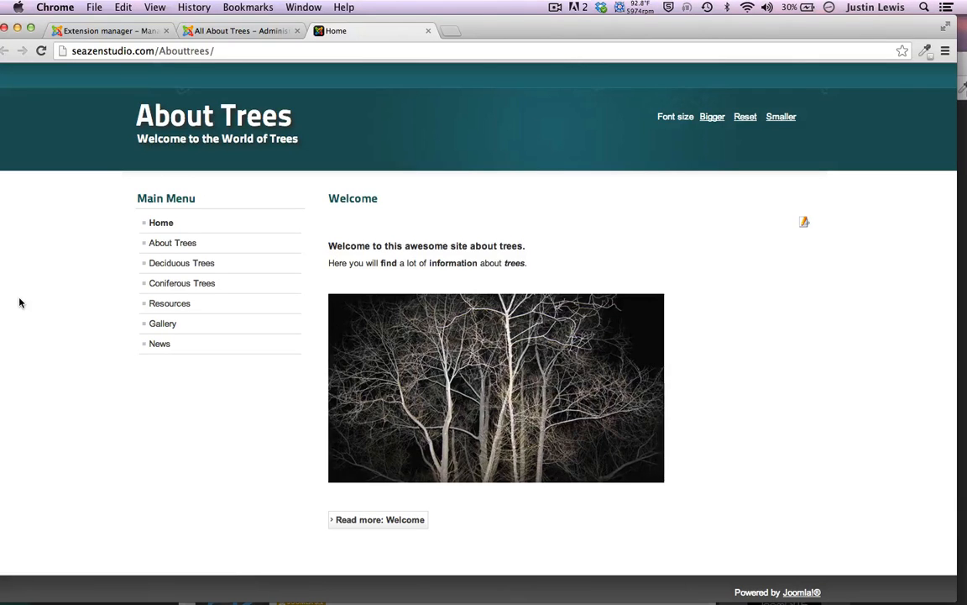
Go to Extensions > Extension Manager in the About Trees administrator
scroll(20, 302, "down", 2)
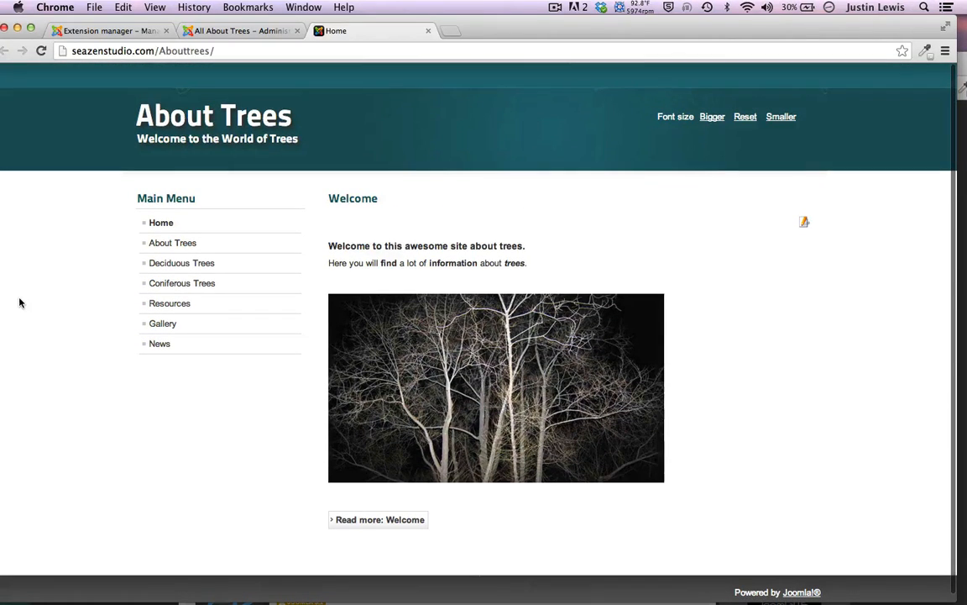
left_click(131, 31)
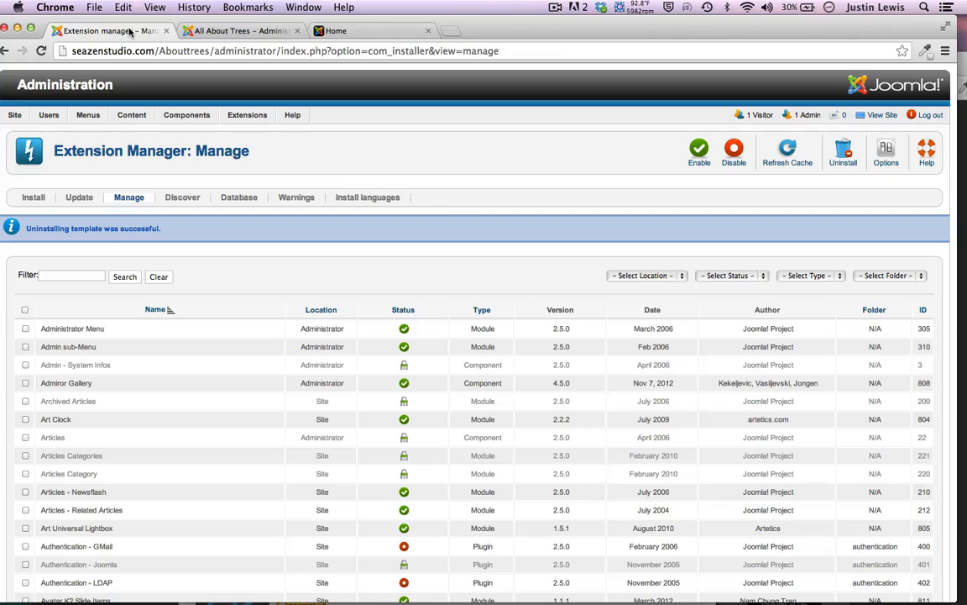
mouse_move(249, 117)
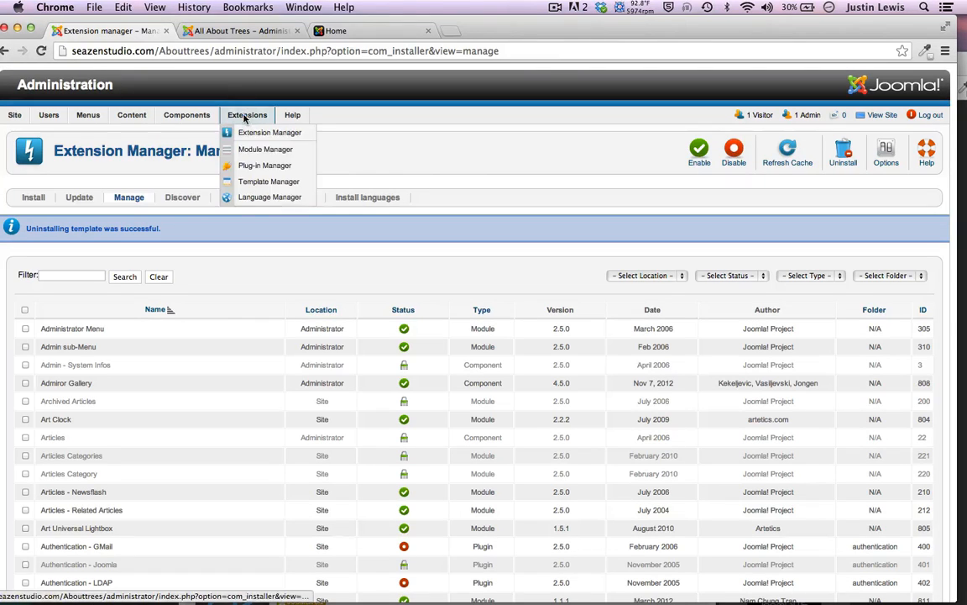
left_click(247, 132)
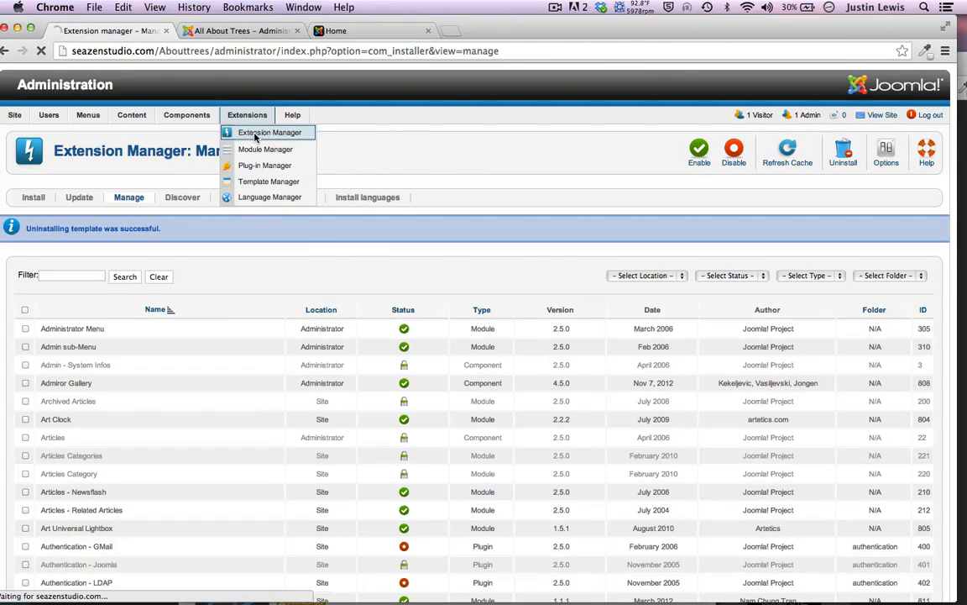
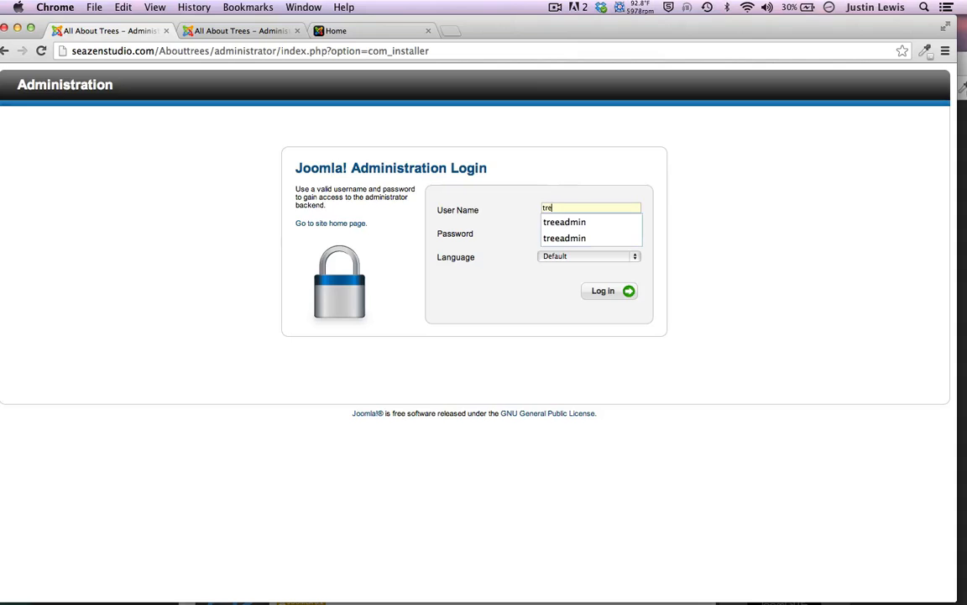
Log back in as administrator using the saved username and the account password
left_click(588, 223)
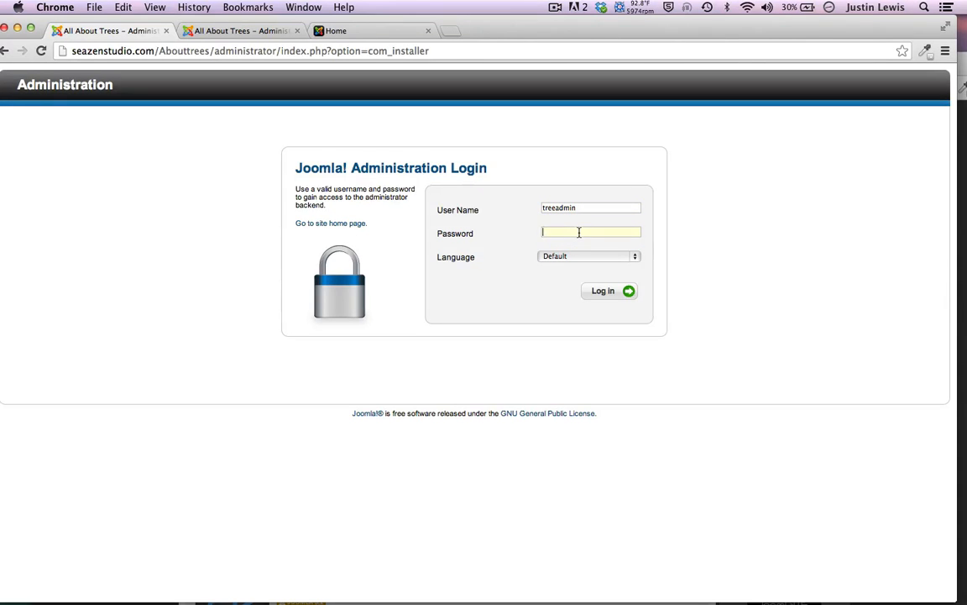
key("Return")
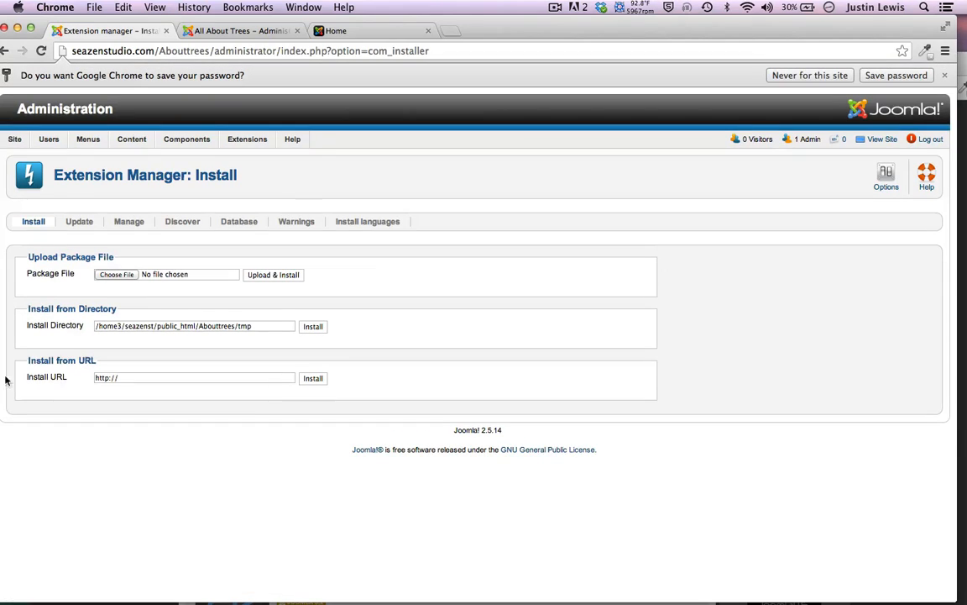
In the package chooser, pick Desktop > Joomla Templates 2 > joomspirit76_unzip_first.zip, then bring Finder forward
left_click(116, 274)
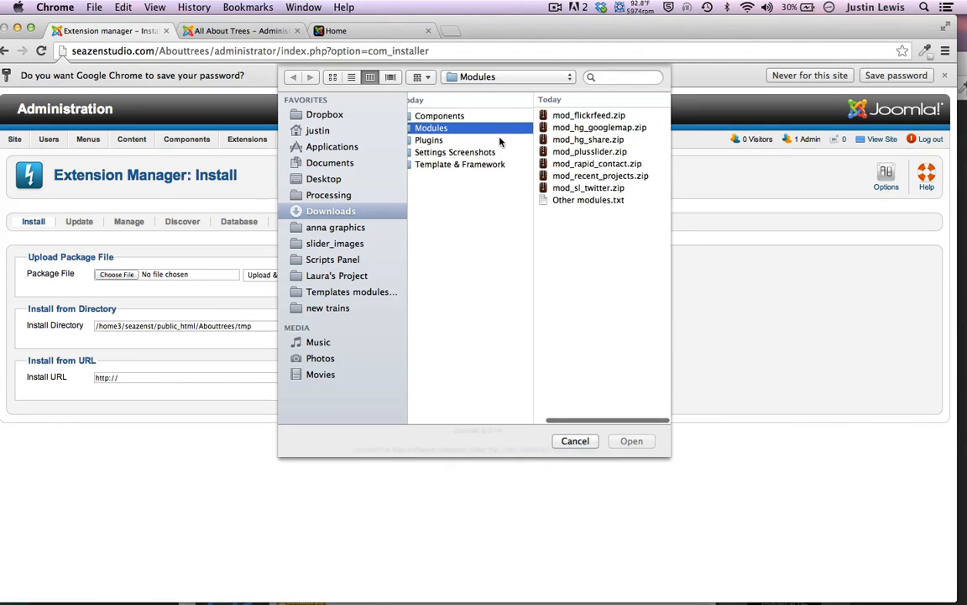
left_click(315, 180)
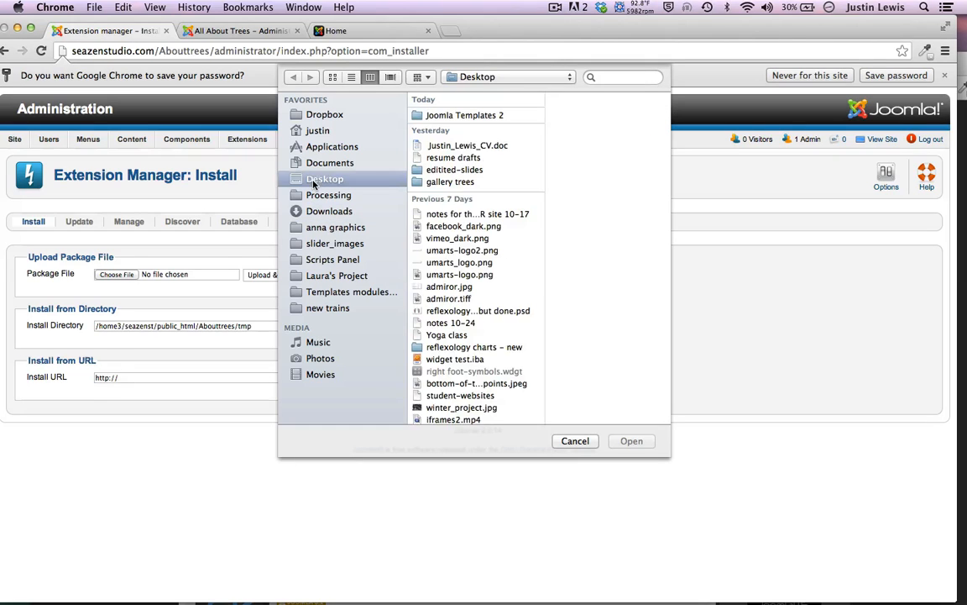
left_click(424, 113)
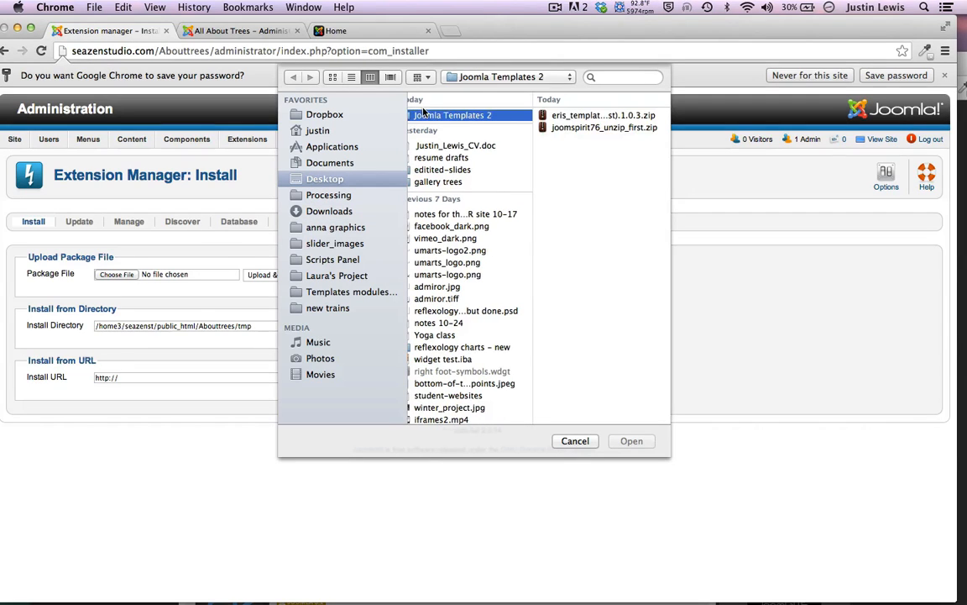
left_click(555, 127)
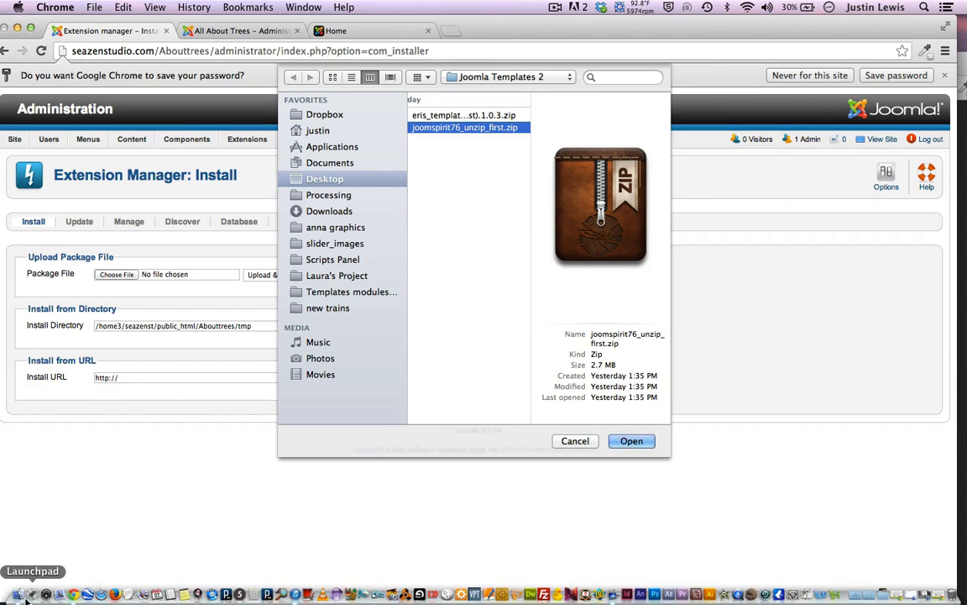
left_click(15, 596)
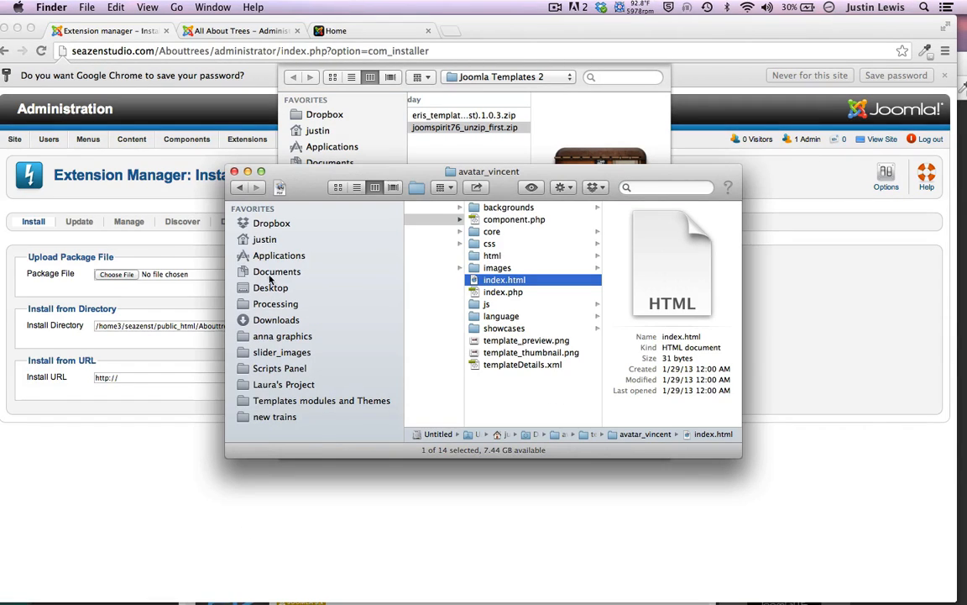
In Finder's Joomla Templates 2 list view, unzip joomspirit76_unzip_first.zip
left_click(271, 287)
left_click(461, 224)
left_click(588, 236)
left_click(356, 187)
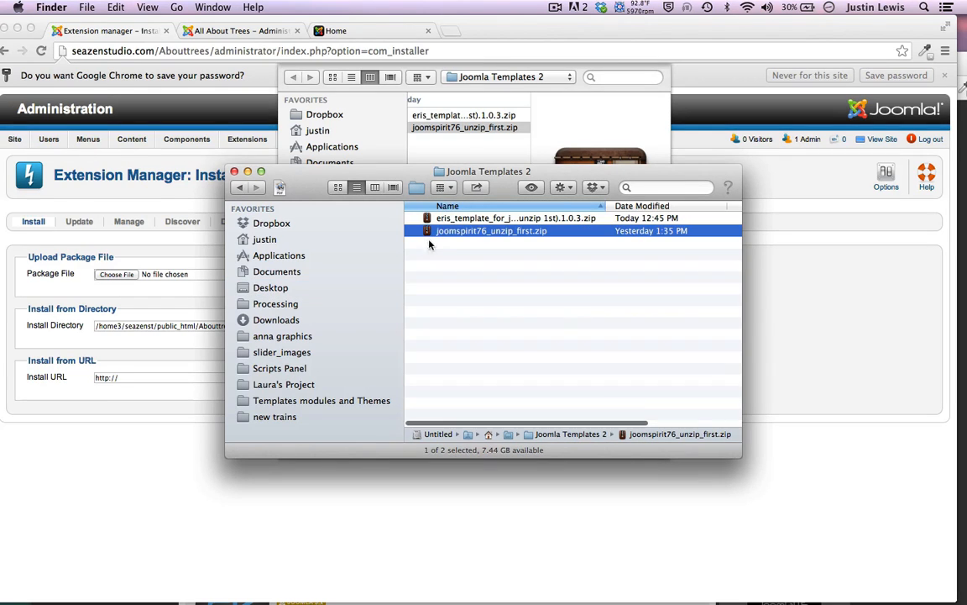
double_click(427, 230)
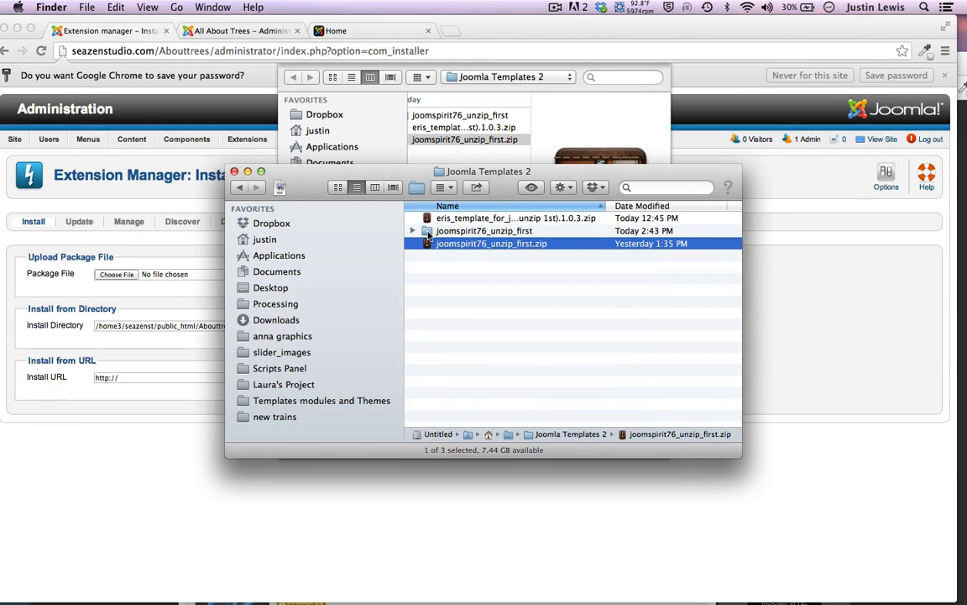
Locate joomspirit_76.zip in the extracted Joomla 2.5 folder, then close Finder
double_click(425, 233)
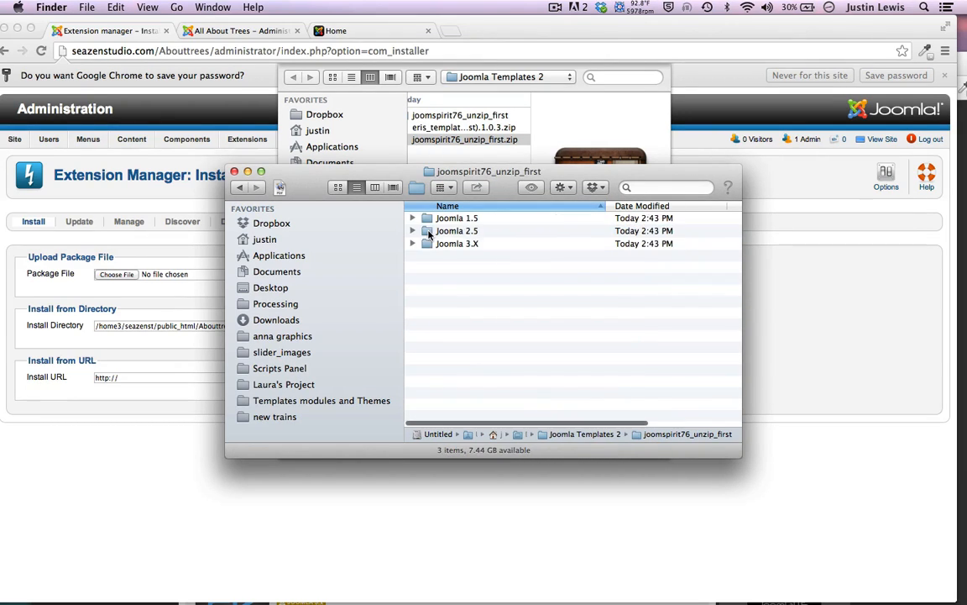
left_click_drag(402, 172, 373, 165)
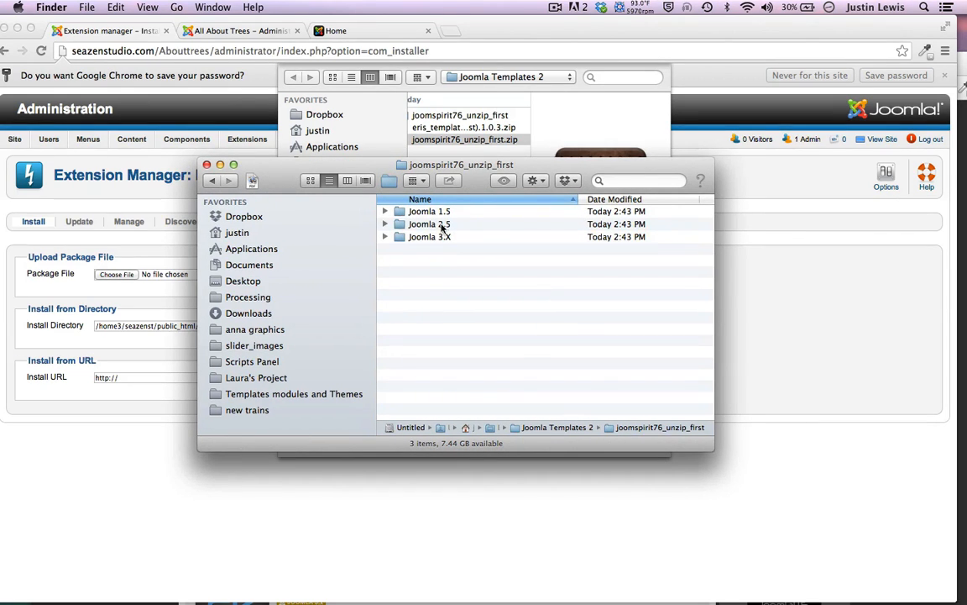
double_click(403, 226)
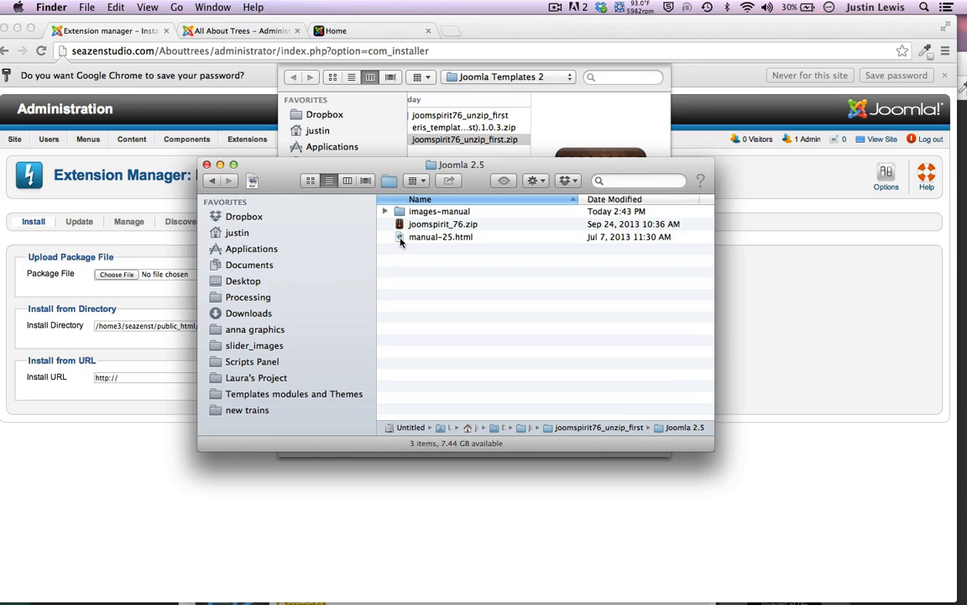
left_click(412, 227)
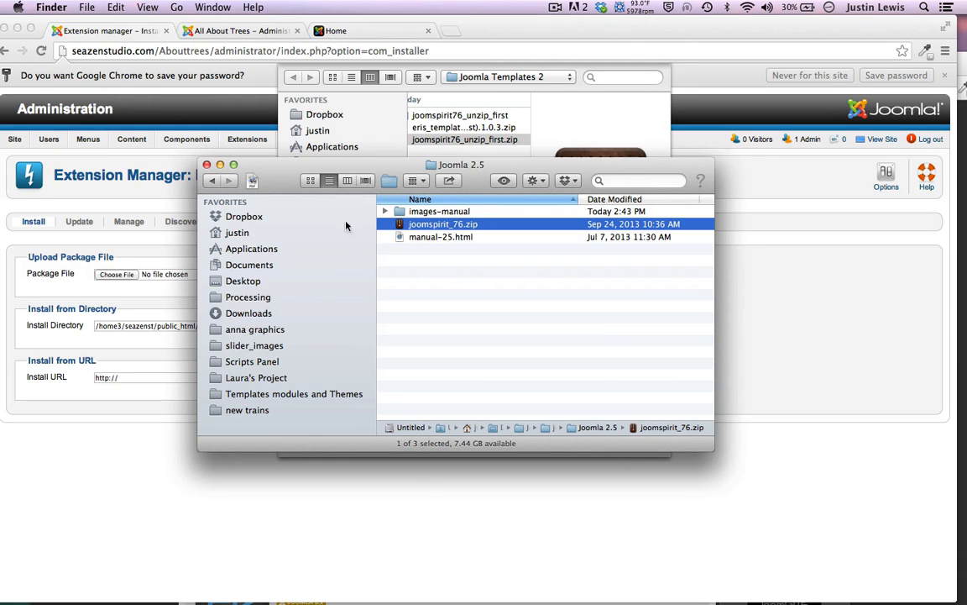
left_click(207, 164)
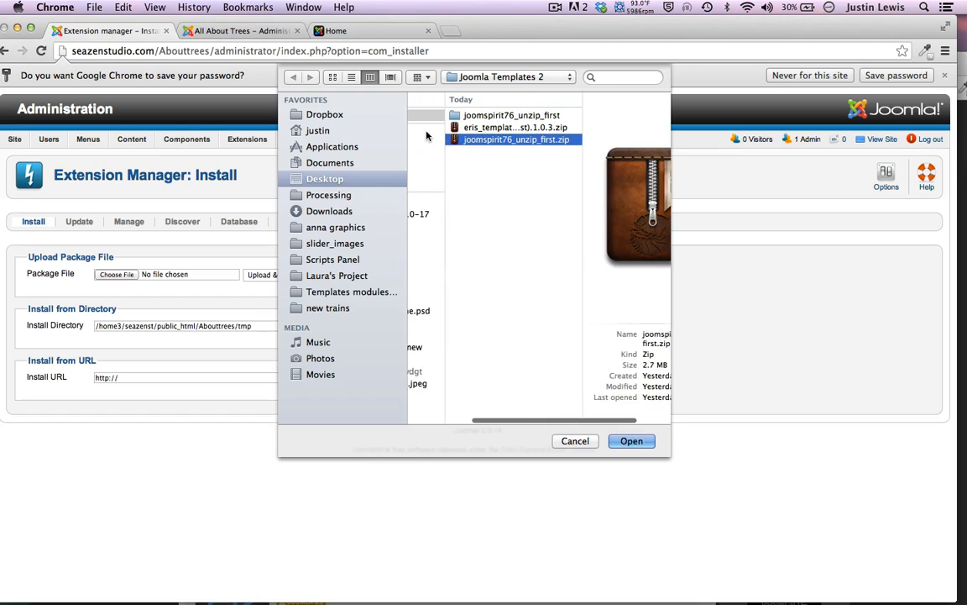
Install the template package joomspirit_76.zip from joomspirit76_unzip_first > Joomla 2.5
left_click(495, 116)
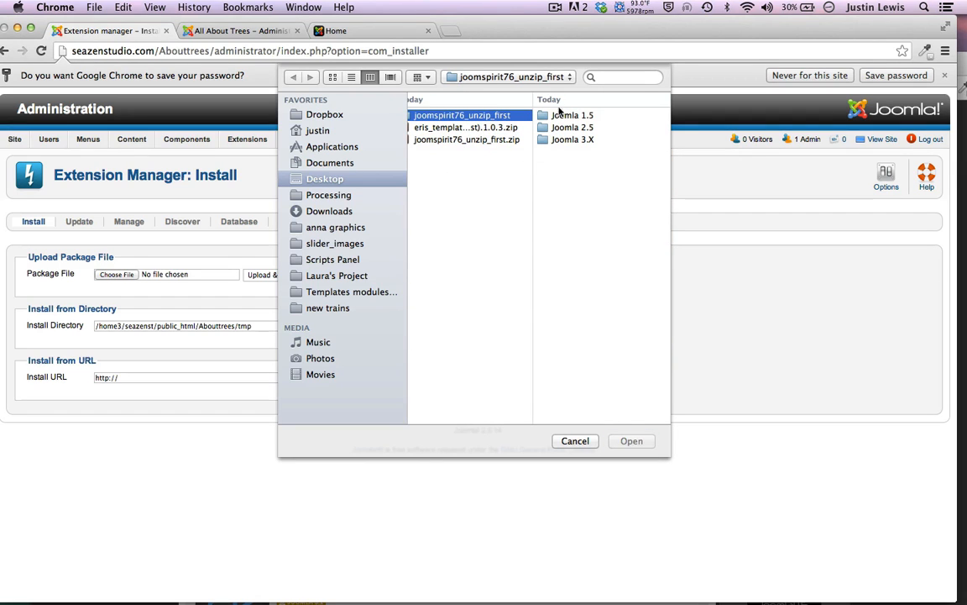
left_click(563, 128)
left_click(550, 126)
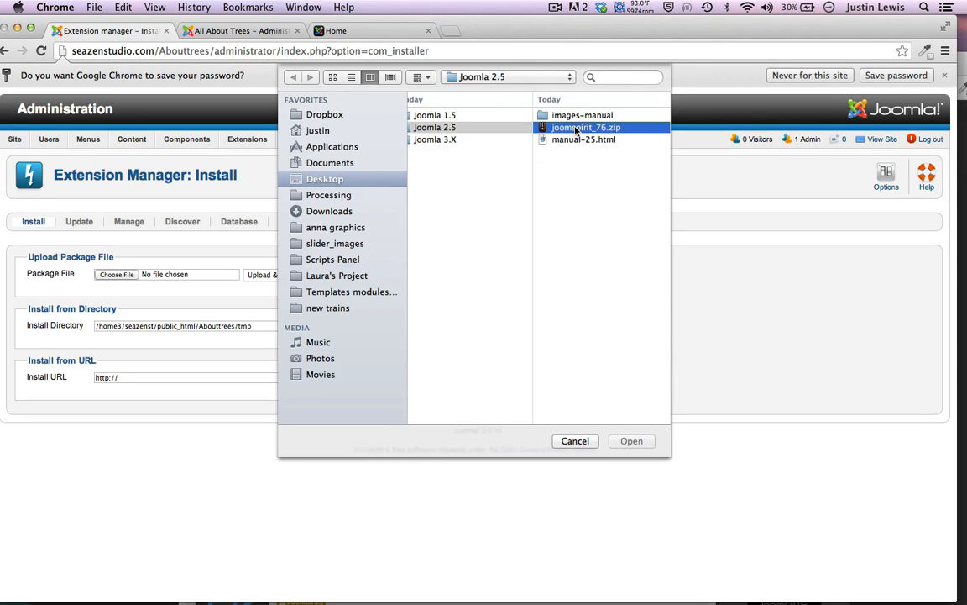
left_click(631, 441)
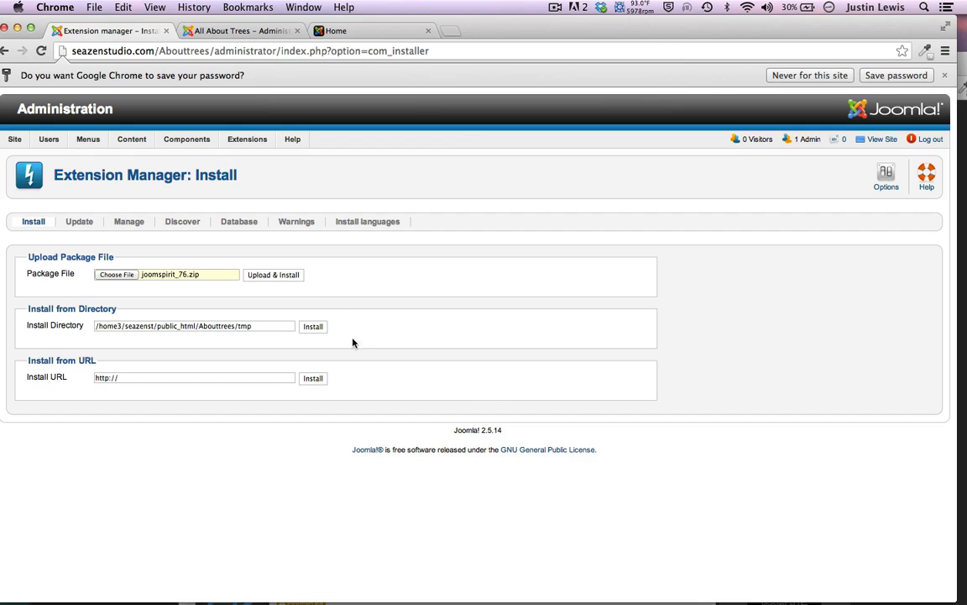
left_click(289, 279)
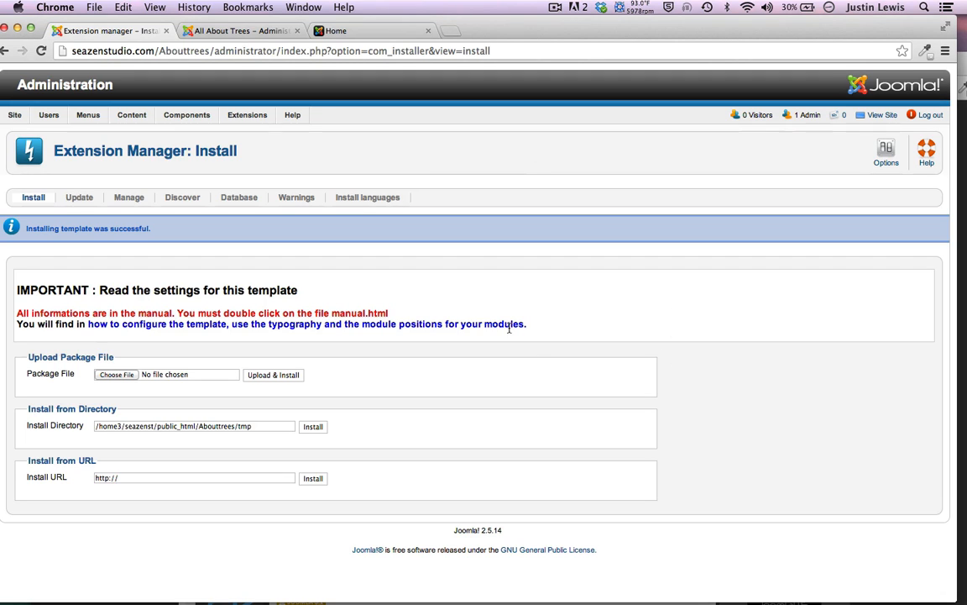
left_click(246, 117)
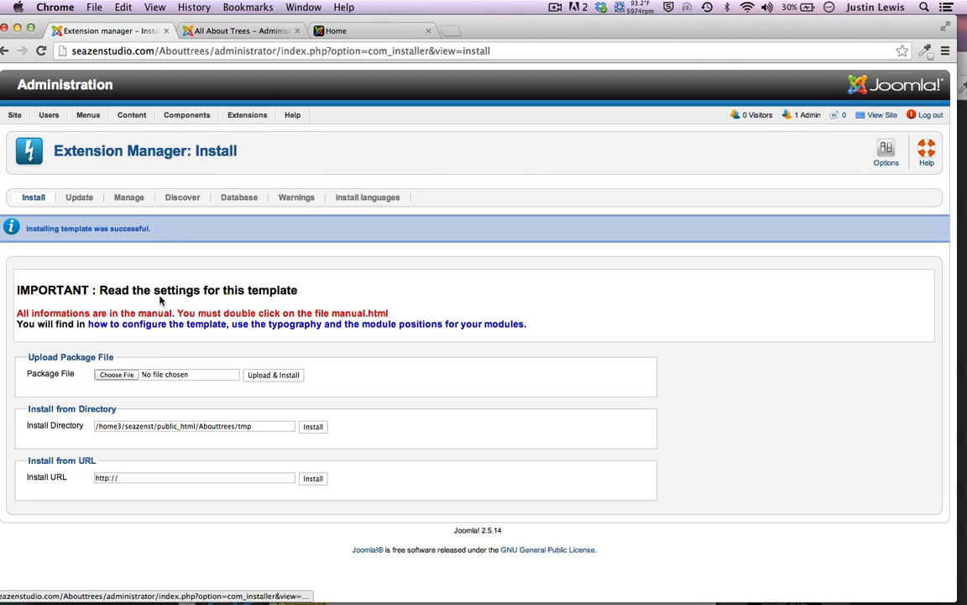
Make joomspirit_76 - Default the default site template style in the Template Manager
mouse_move(239, 115)
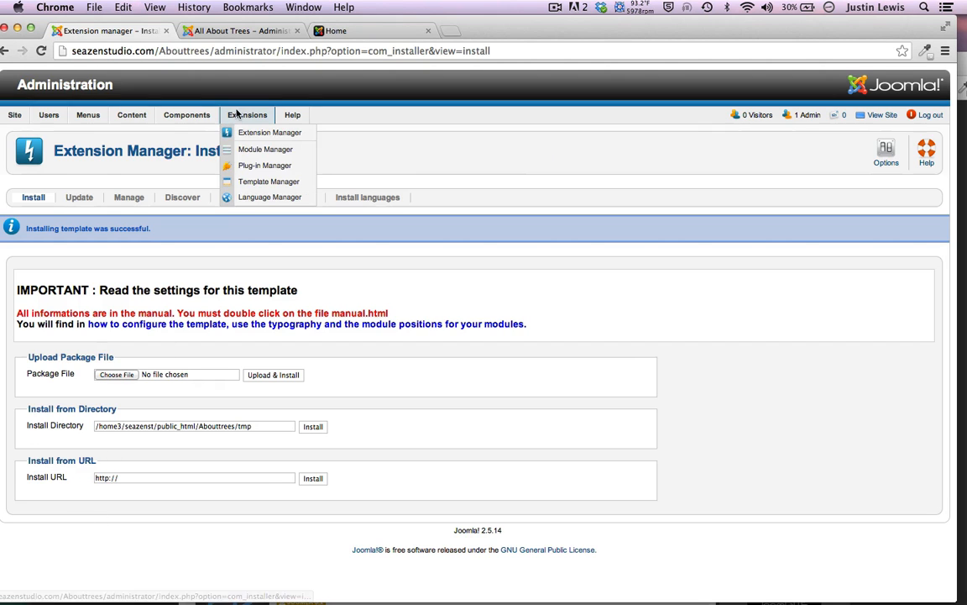
left_click(252, 182)
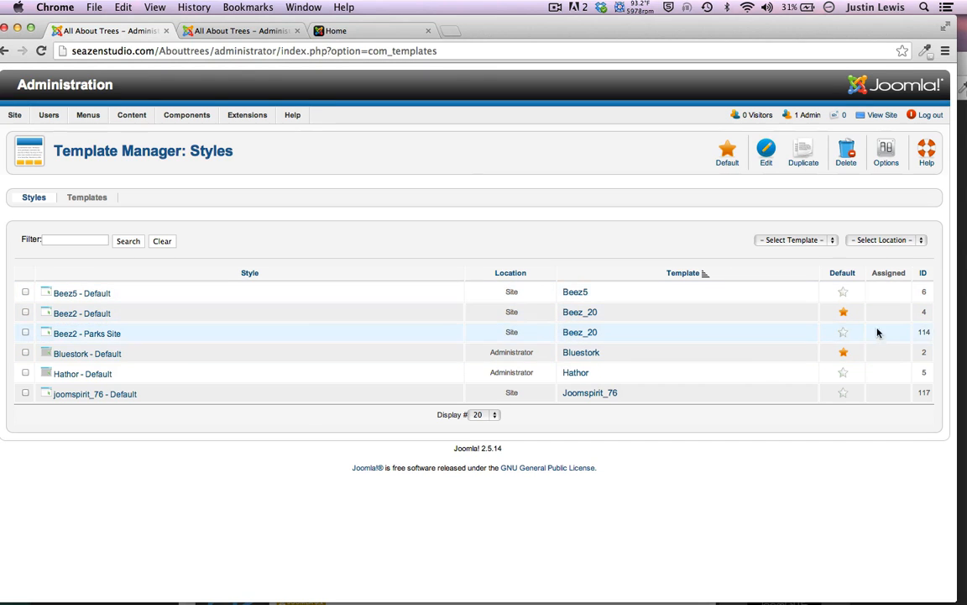
left_click(844, 396)
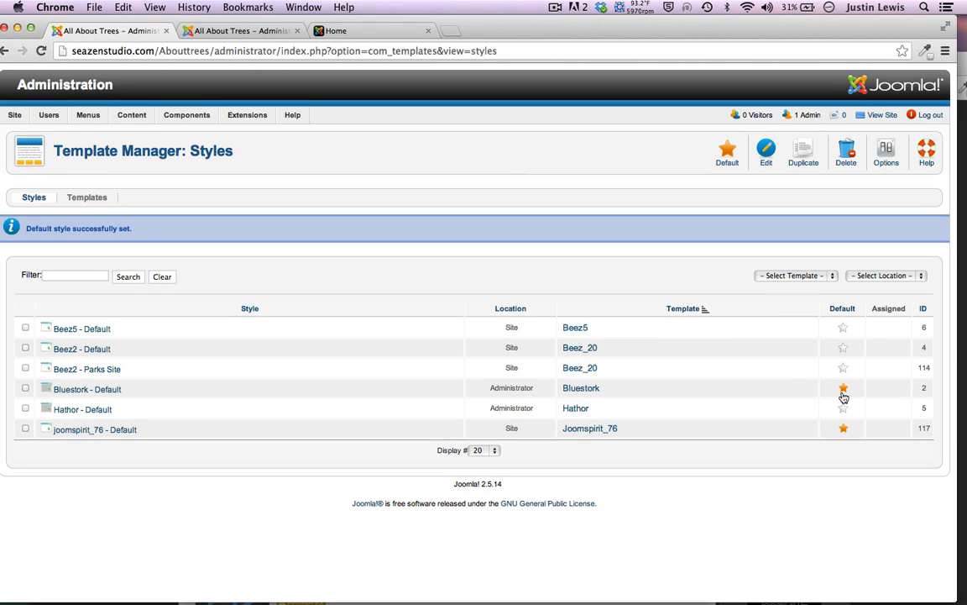
left_click(359, 31)
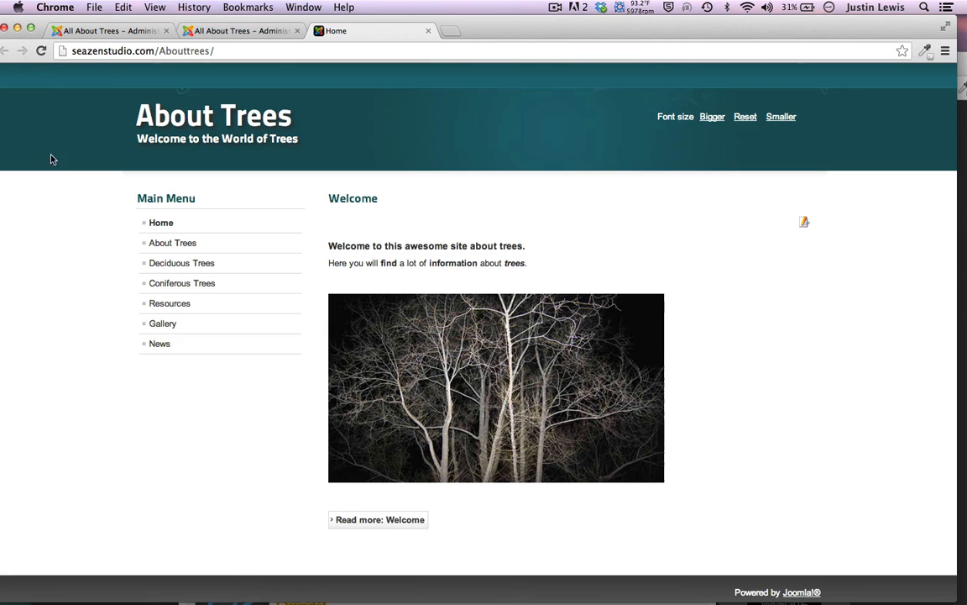
Reload the About Trees home page and scroll through it in the new joomspirit_76 template
left_click(41, 51)
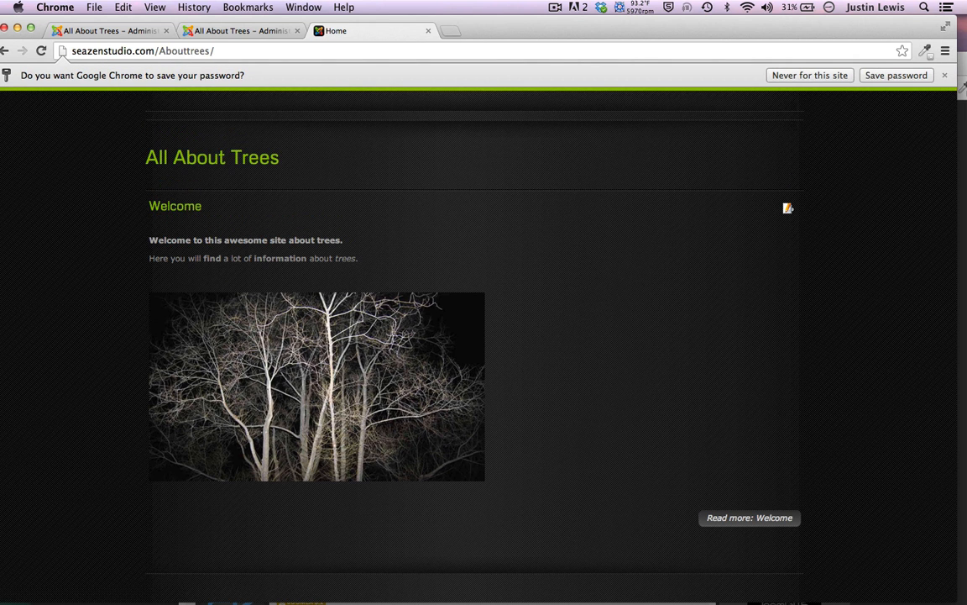
scroll(163, 365, "down", 2)
scroll(164, 363, "up", 2)
scroll(148, 411, "down", 2)
scroll(149, 415, "up", 2)
left_click(223, 31)
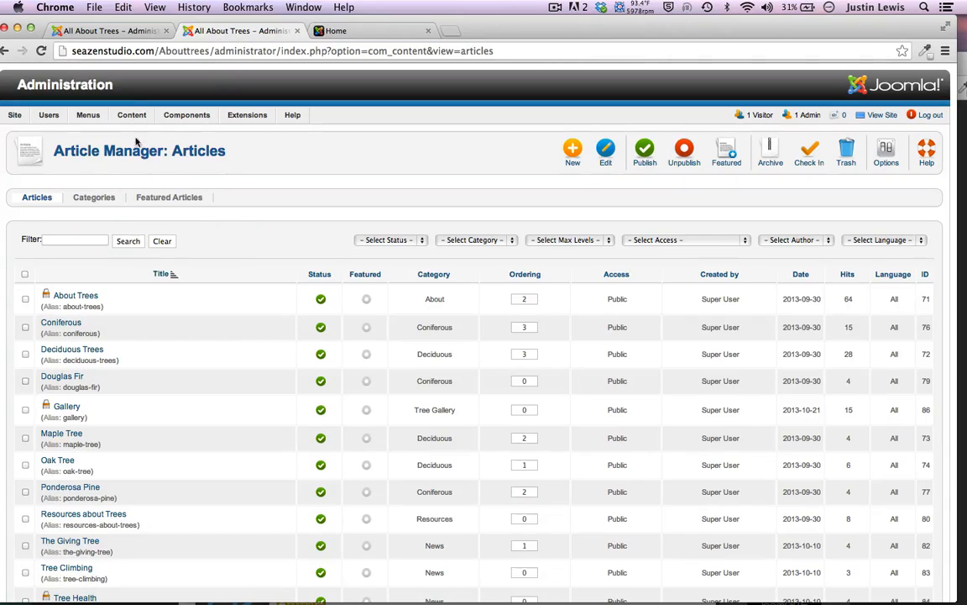
Open the Main Menu module's settings from the Menu Manager's list of menus
left_click(109, 31)
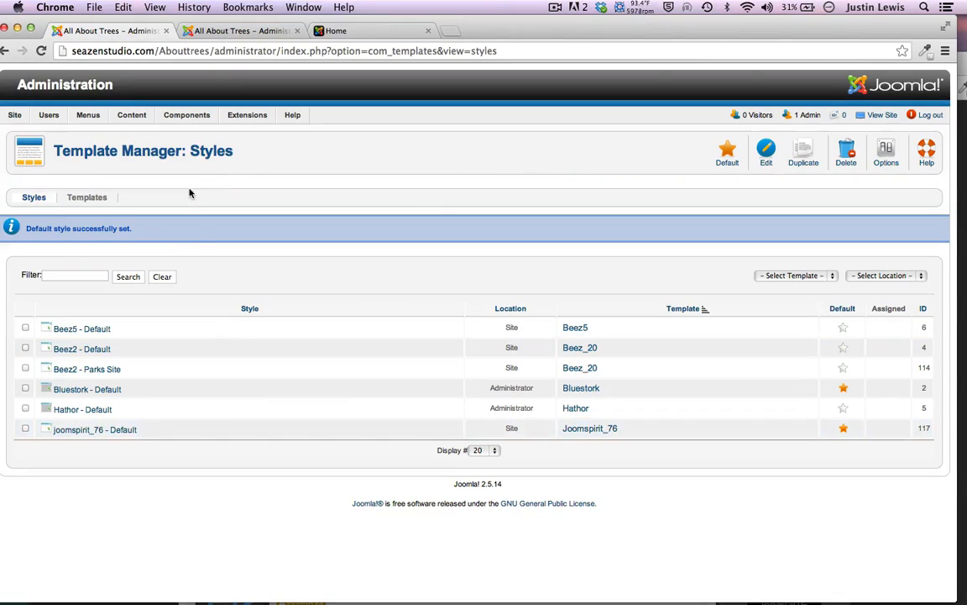
mouse_move(88, 114)
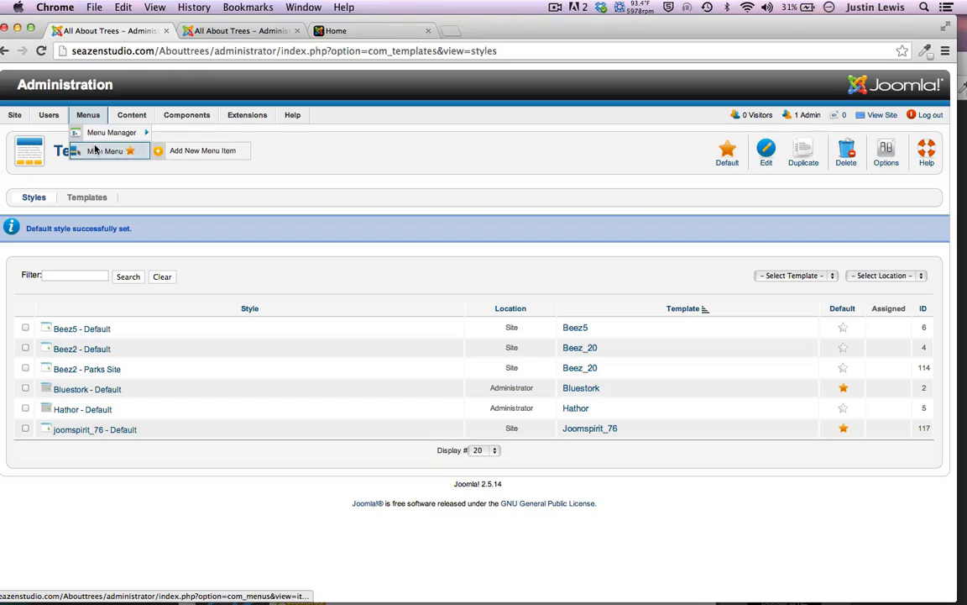
left_click(97, 150)
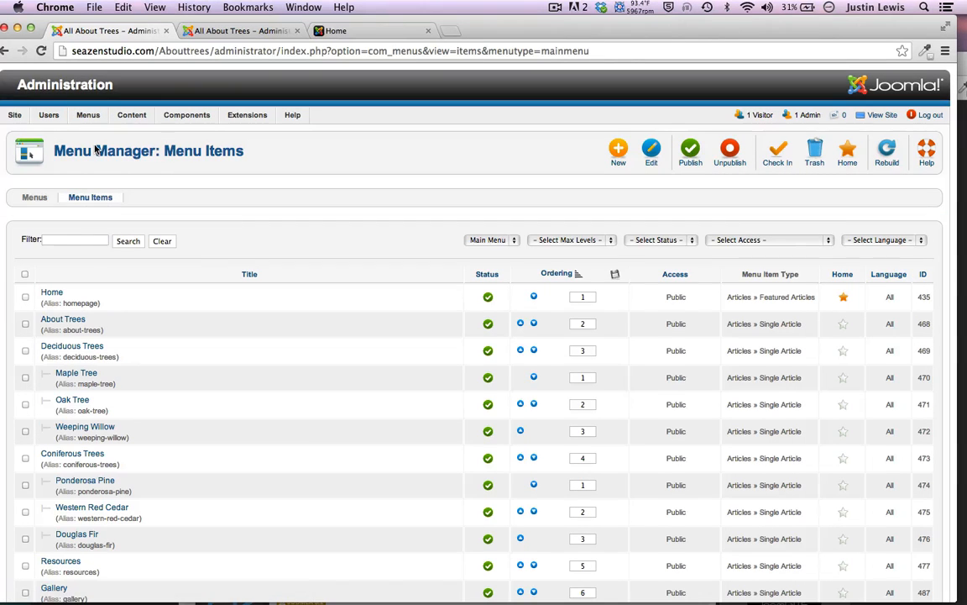
left_click(31, 198)
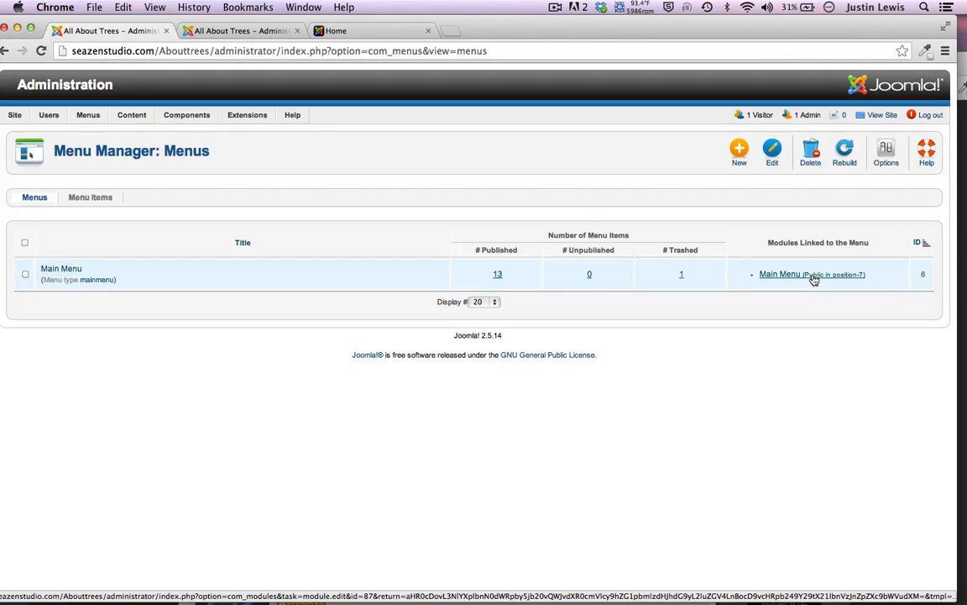
left_click(814, 279)
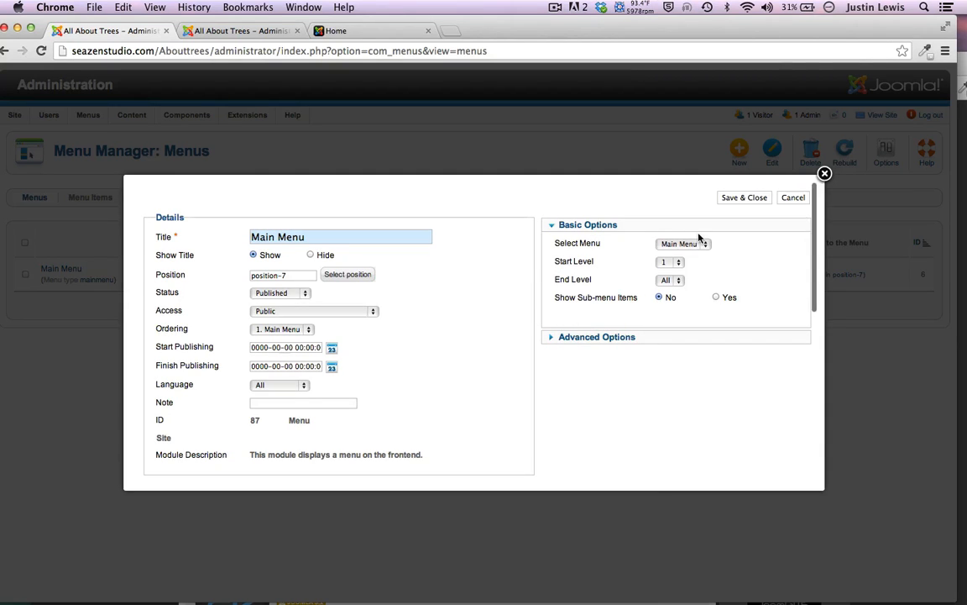
Place the Main Menu module in joomspirit_76's menu position and save it
left_click(342, 277)
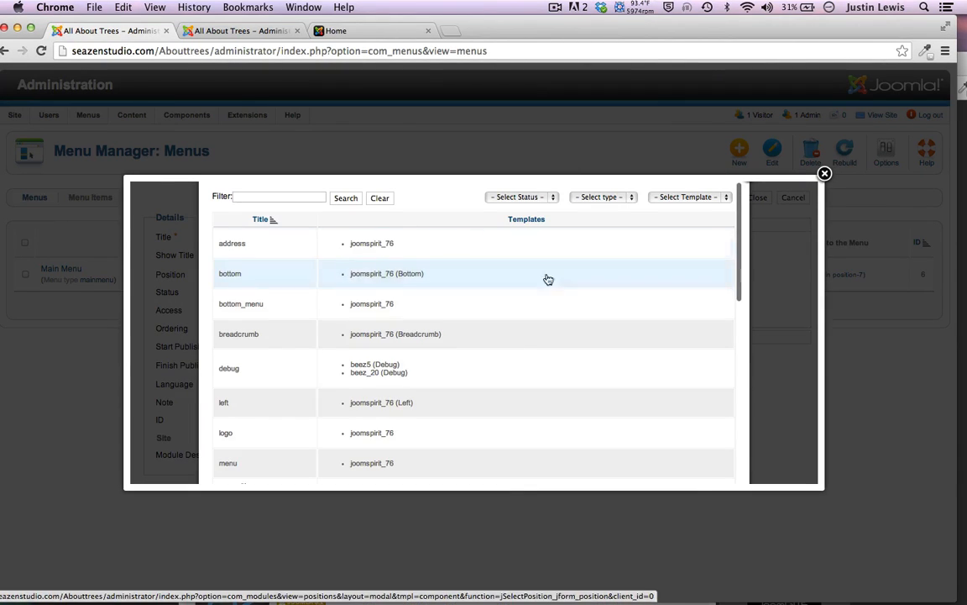
left_click(684, 197)
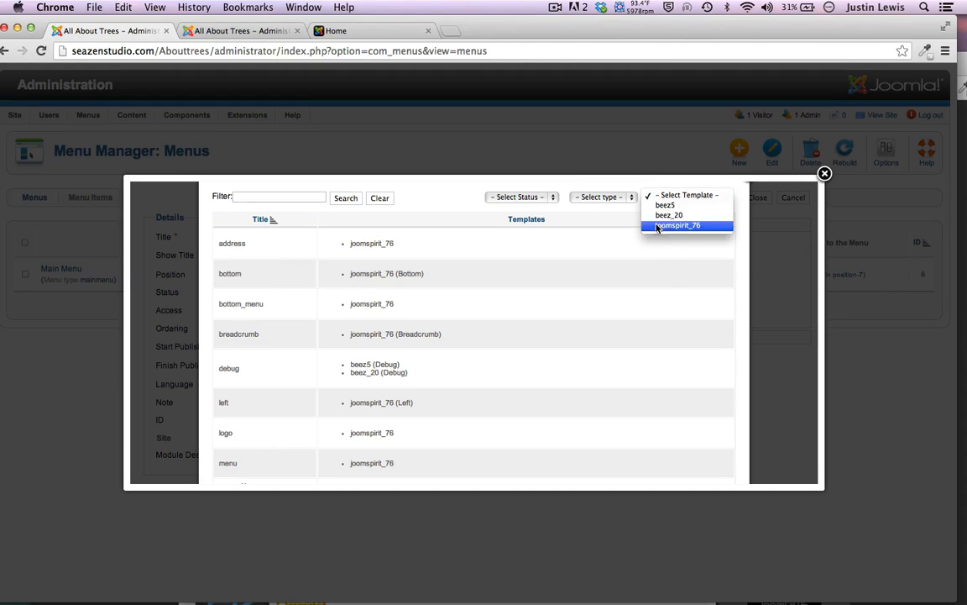
left_click(677, 225)
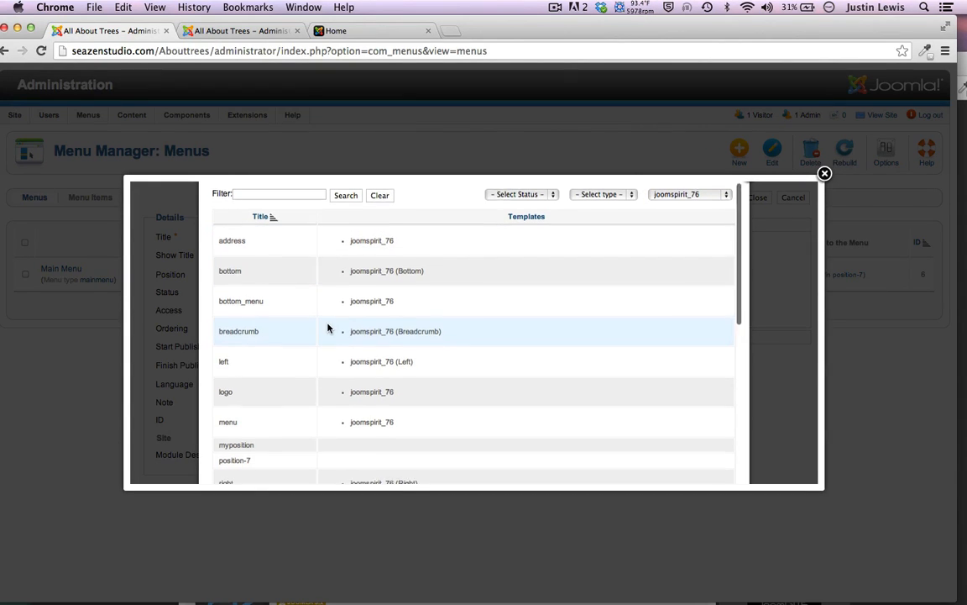
scroll(328, 328, "down", 3)
left_click(227, 340)
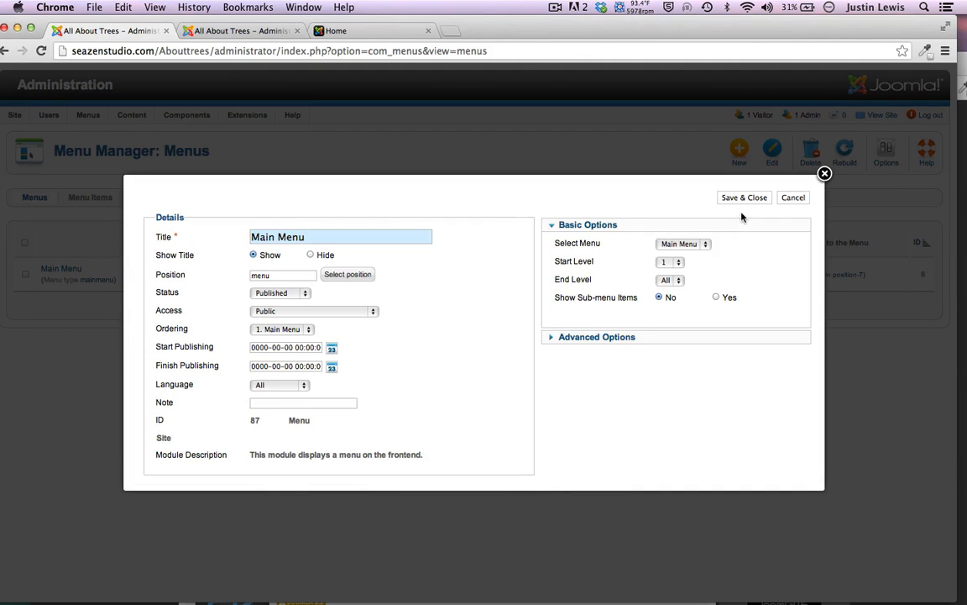
left_click(745, 198)
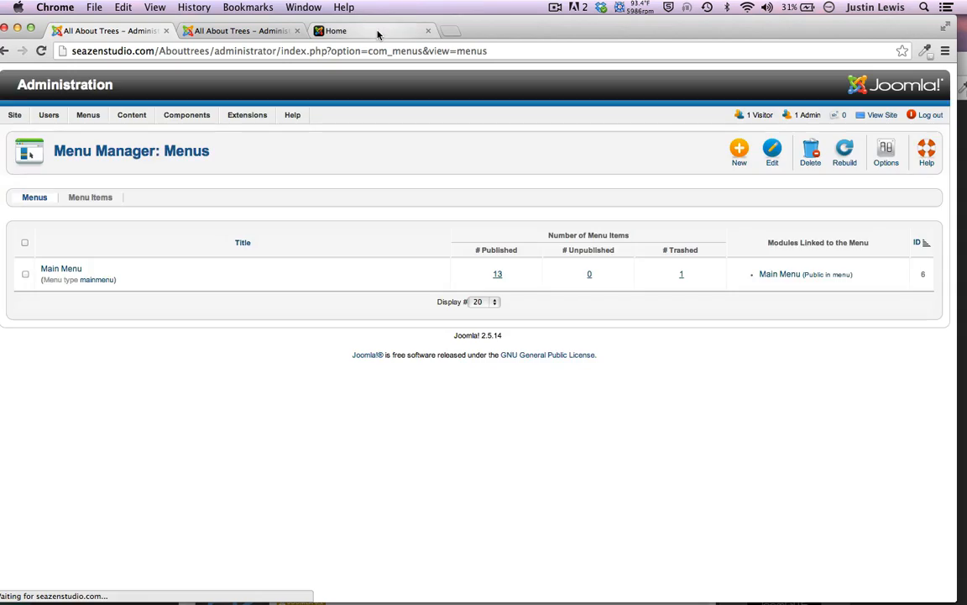
left_click(378, 34)
Reload the live site, check the Deciduous Trees page, then return to Home
left_click(40, 51)
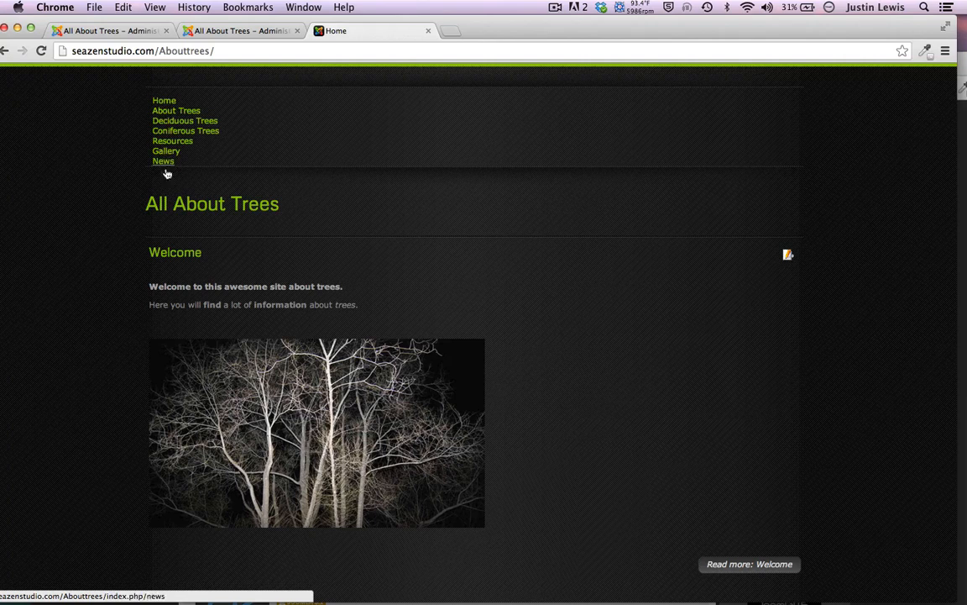
left_click(165, 123)
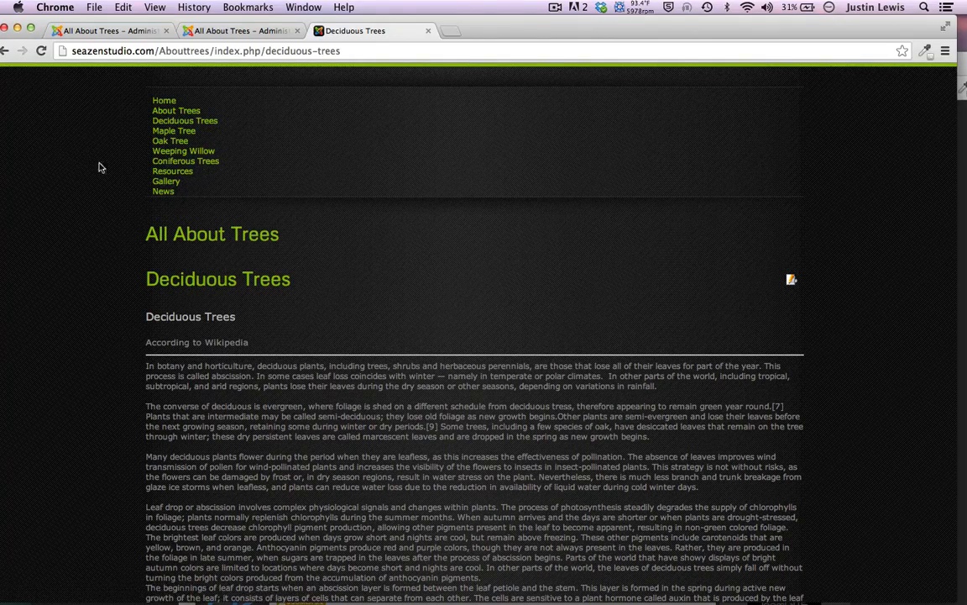
scroll(73, 302, "down", 2)
scroll(73, 302, "down", 3)
scroll(79, 281, "up", 5)
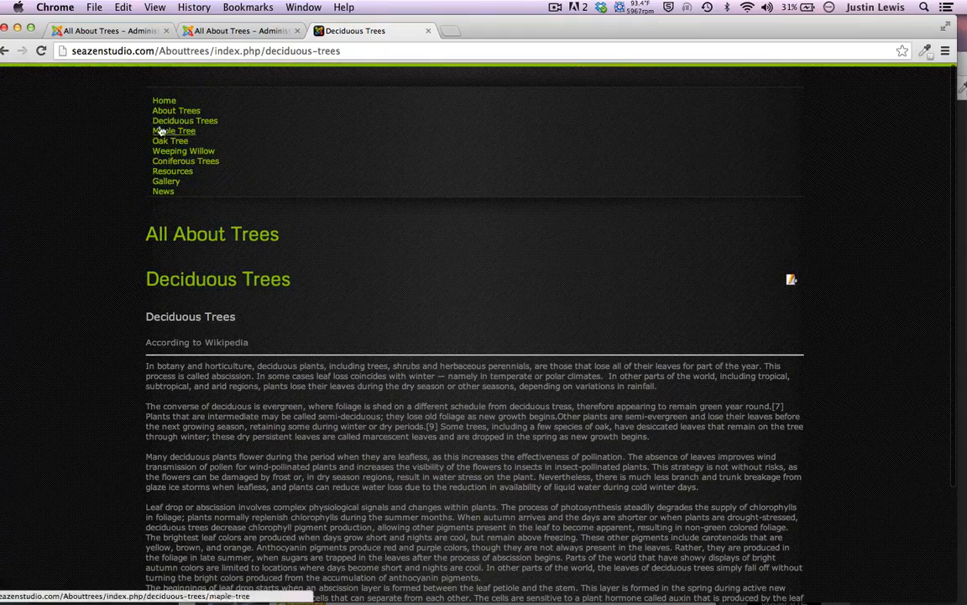
left_click(163, 101)
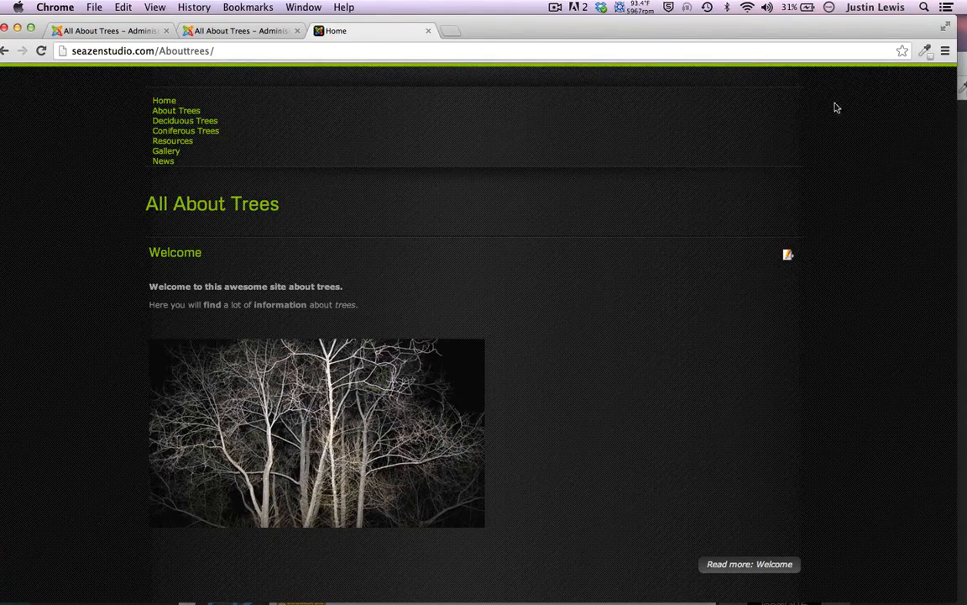
Reopen the Main Menu module's settings from the Menu Manager's list of menus
left_click(107, 36)
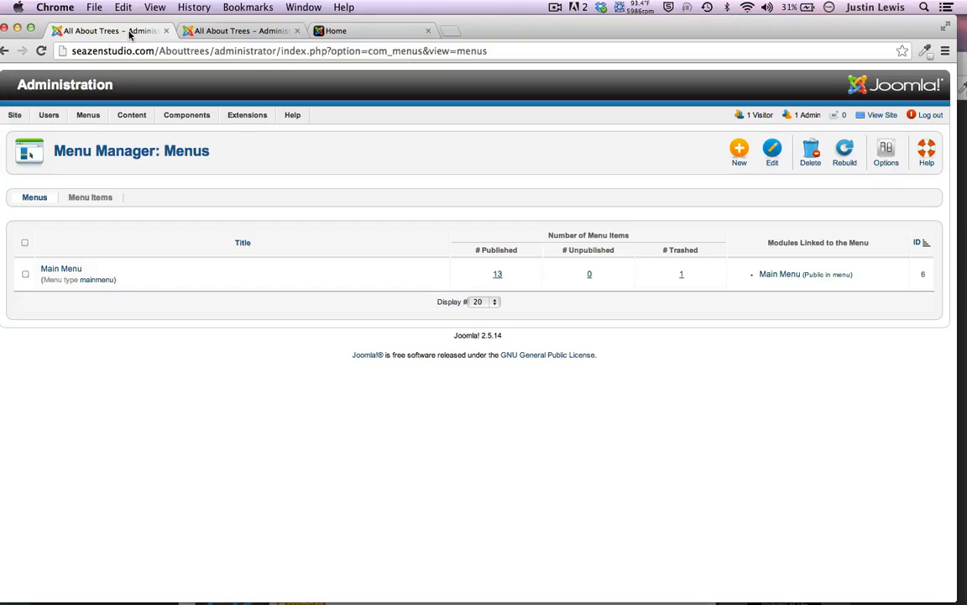
left_click(235, 31)
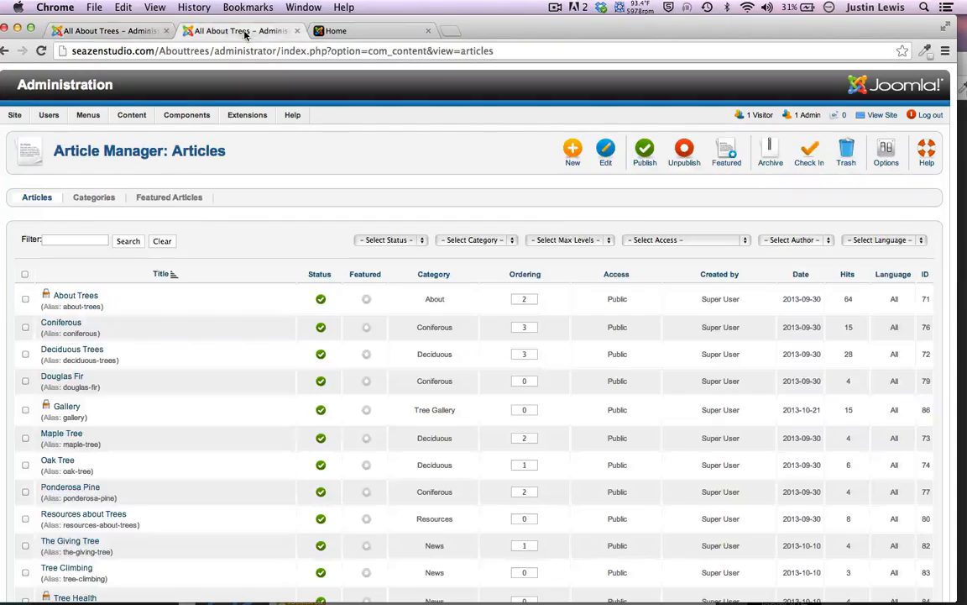
left_click(112, 31)
left_click(64, 270)
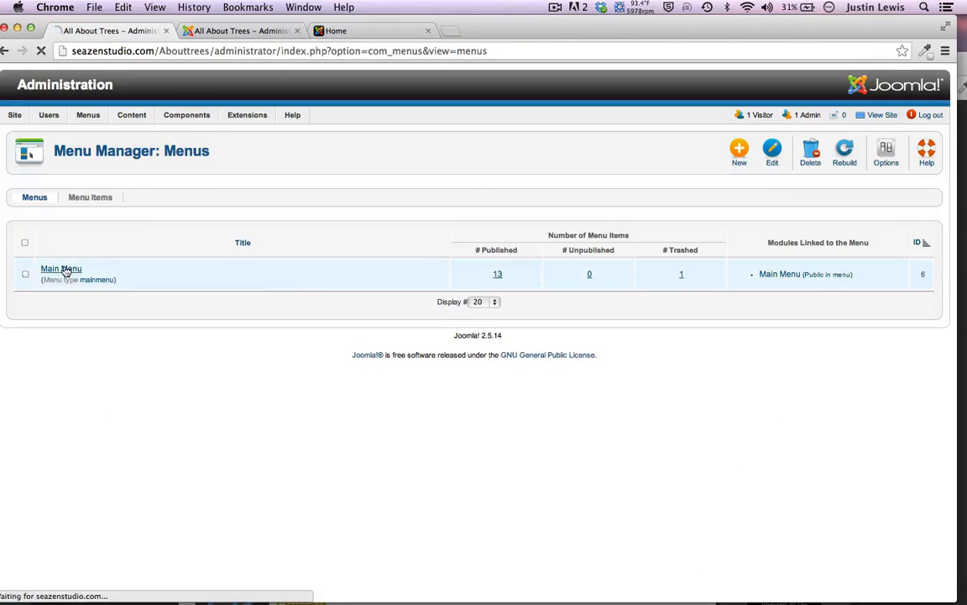
left_click(35, 196)
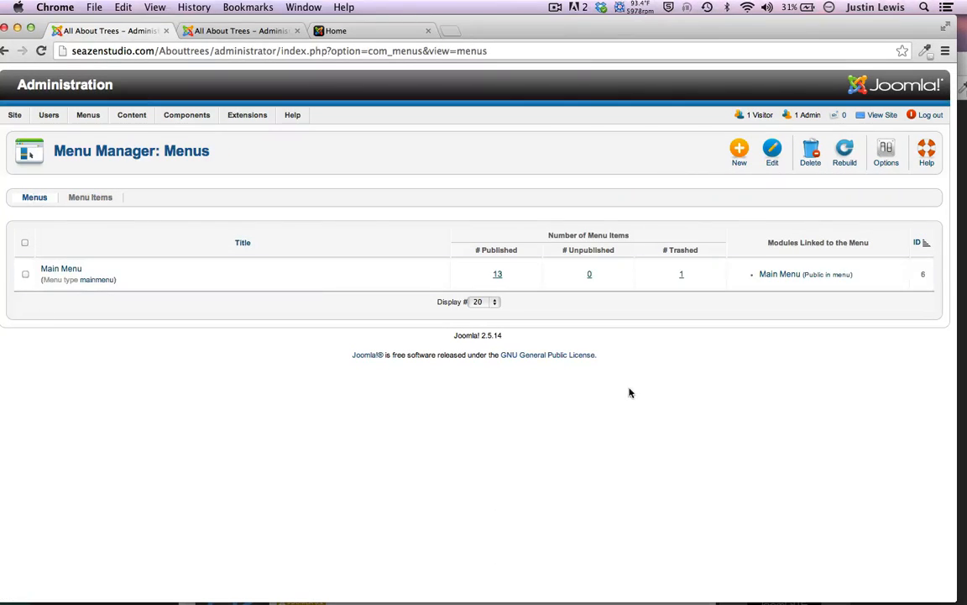
left_click(798, 276)
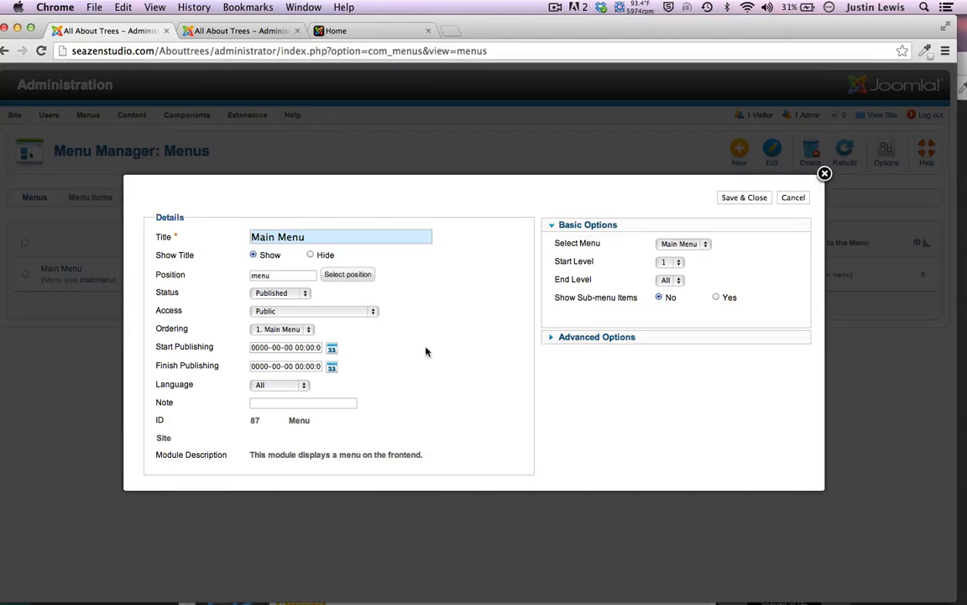
Move the Main Menu module to the top_menu position and save it
left_click(337, 277)
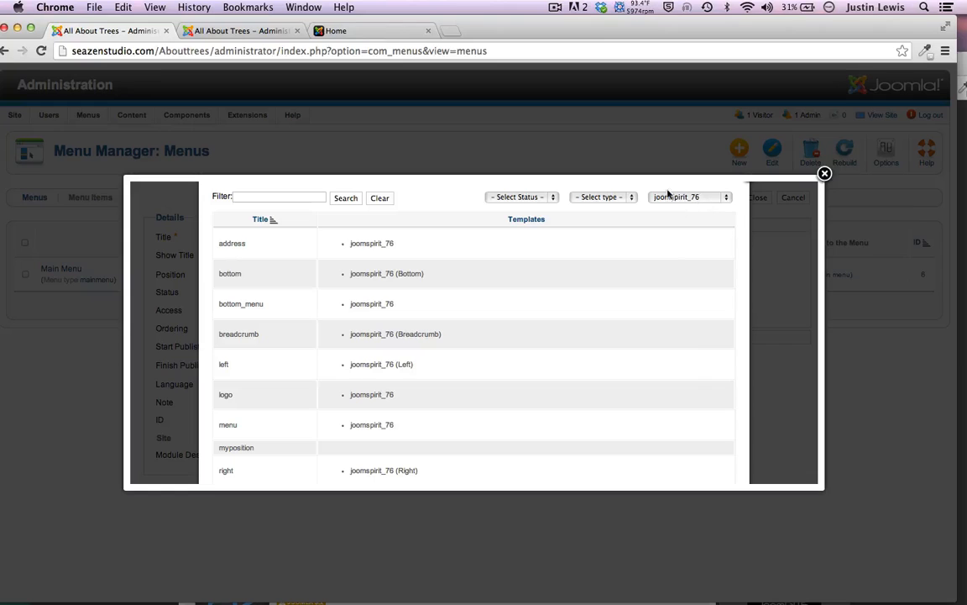
scroll(252, 371, "down", 3)
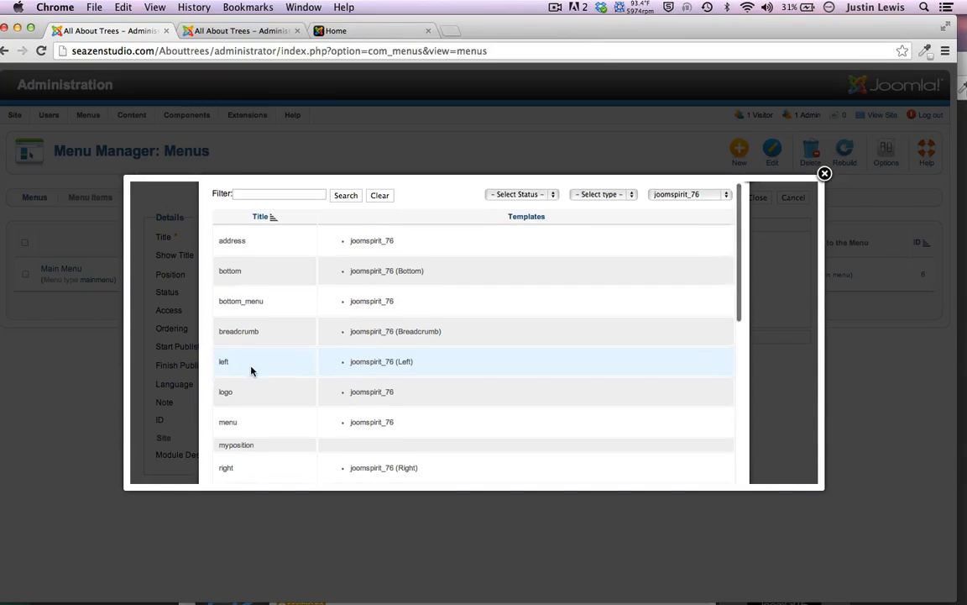
scroll(252, 370, "down", 9)
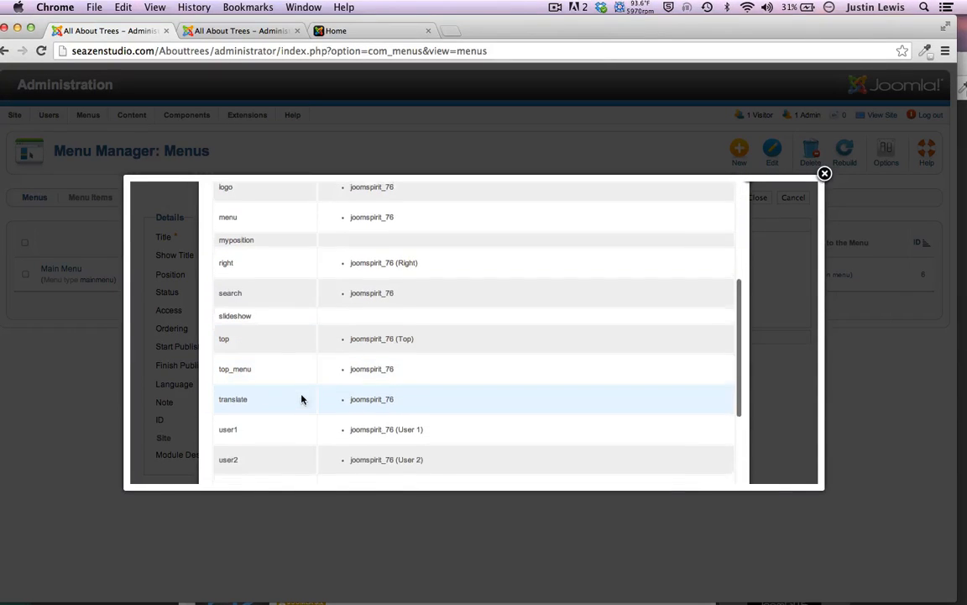
left_click(227, 368)
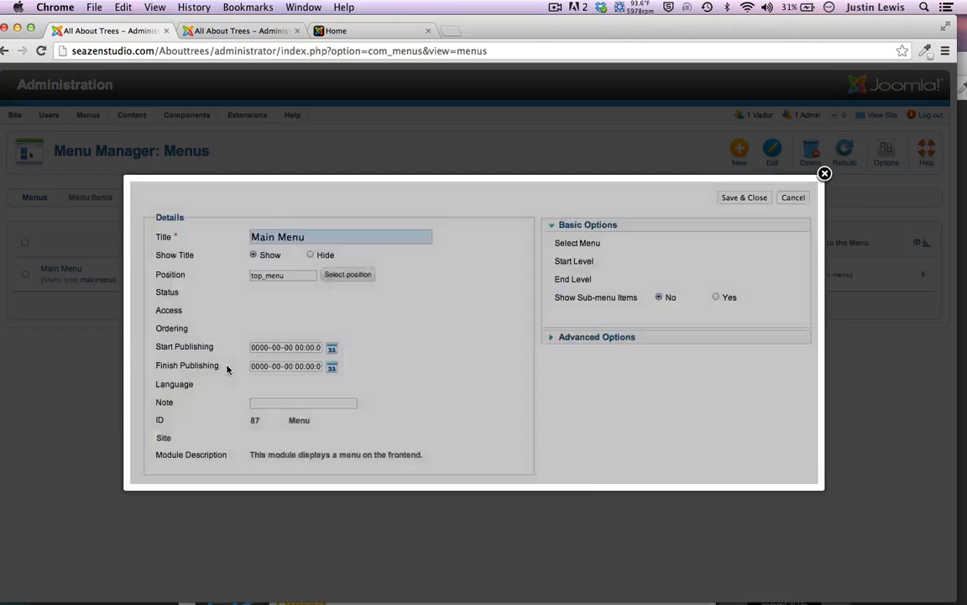
left_click(733, 202)
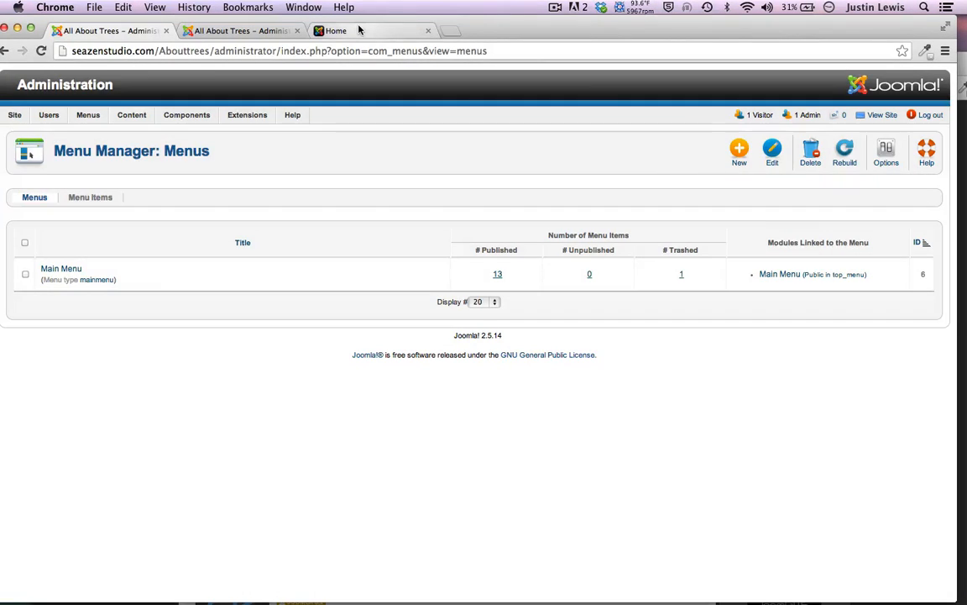
left_click(358, 31)
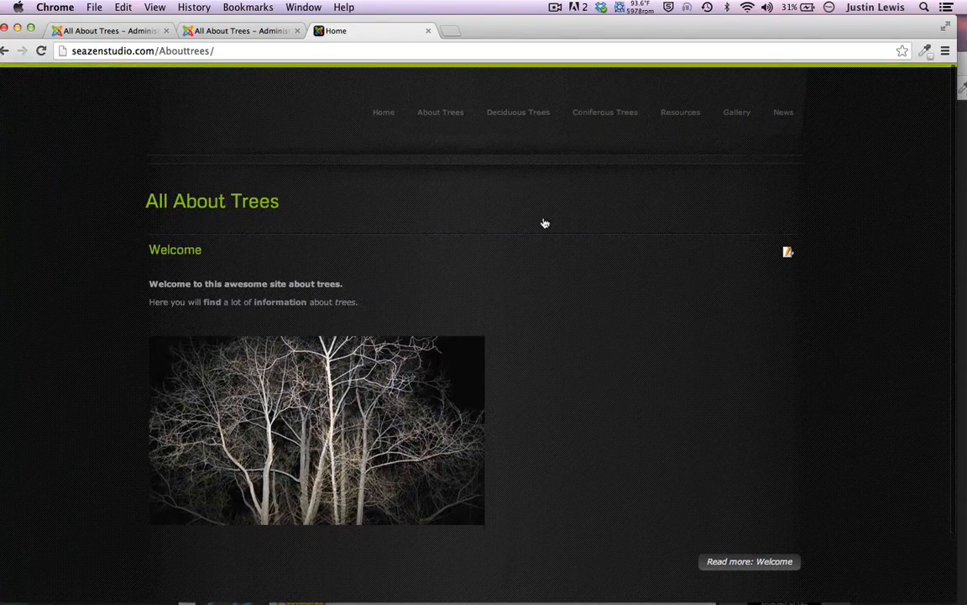
Browse the Welcome article, Coniferous Trees and Western Red Cedar pages, then return Home
left_click(727, 558)
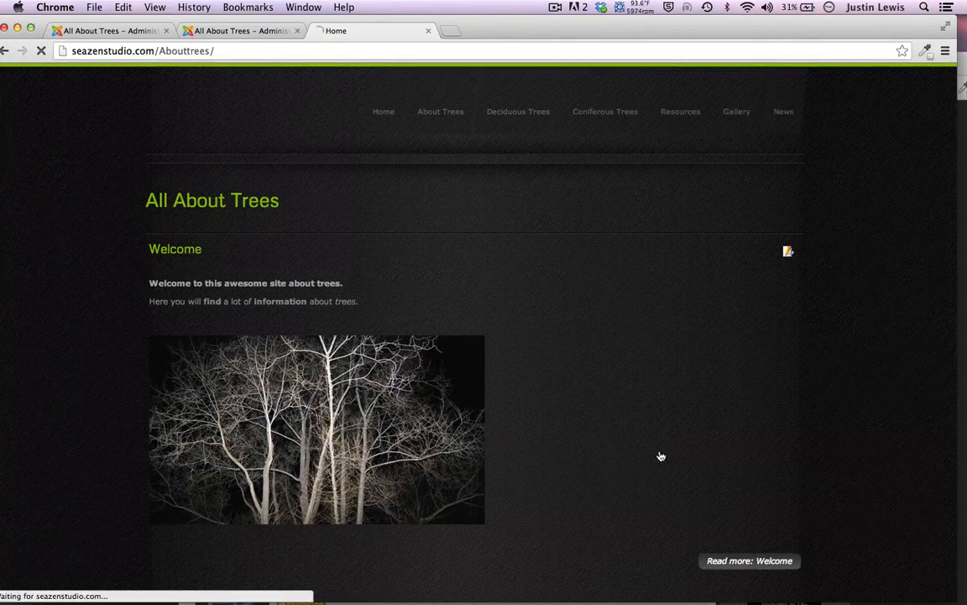
scroll(76, 410, "down", 10)
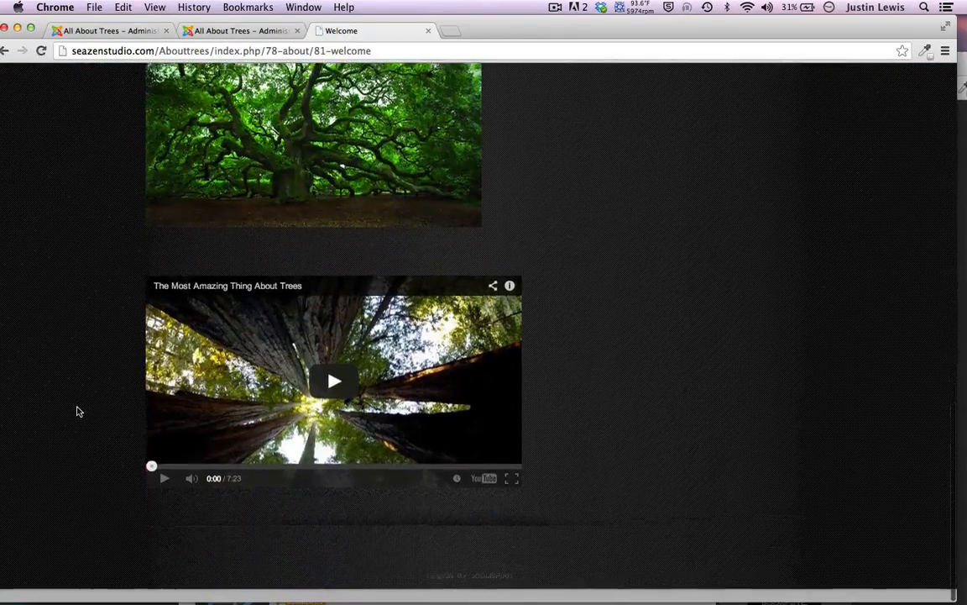
scroll(77, 410, "up", 10)
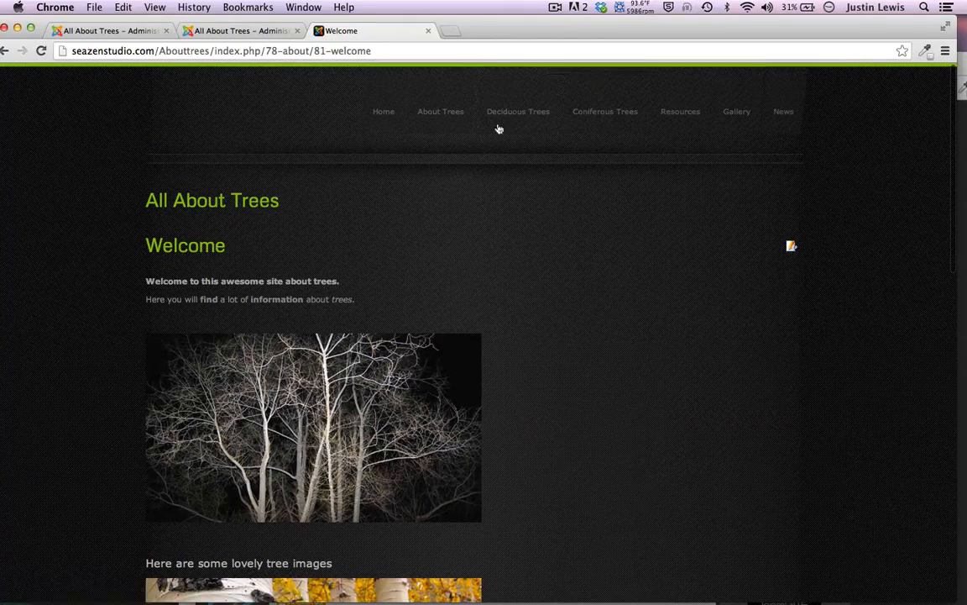
left_click(603, 113)
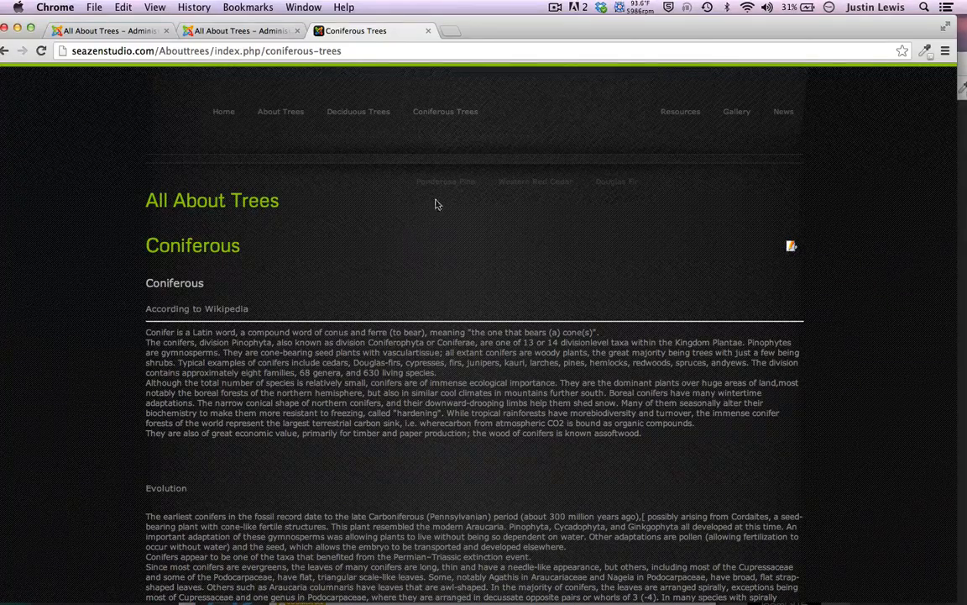
left_click(530, 194)
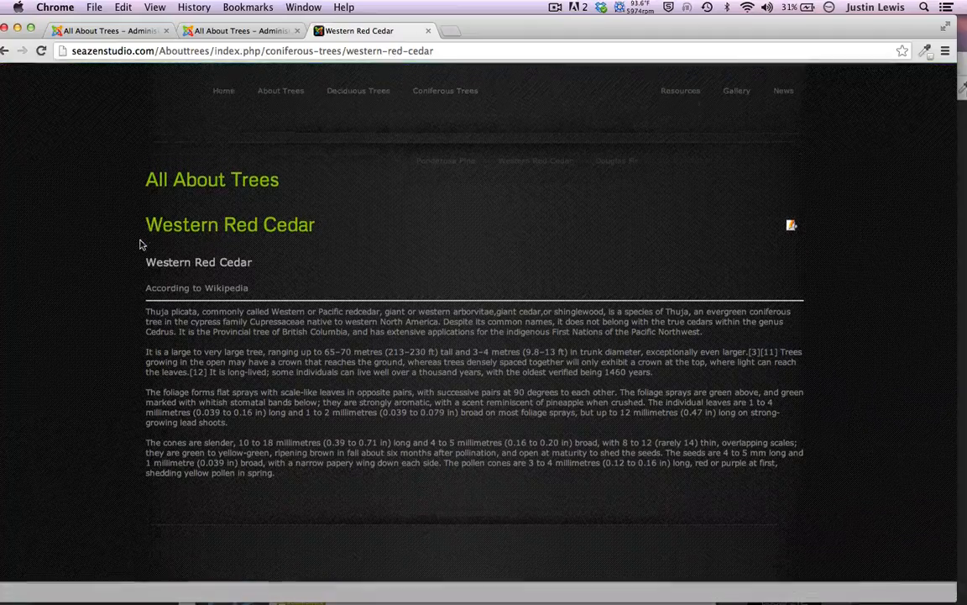
left_click(224, 124)
scroll(100, 248, "down", 2)
scroll(99, 248, "up", 3)
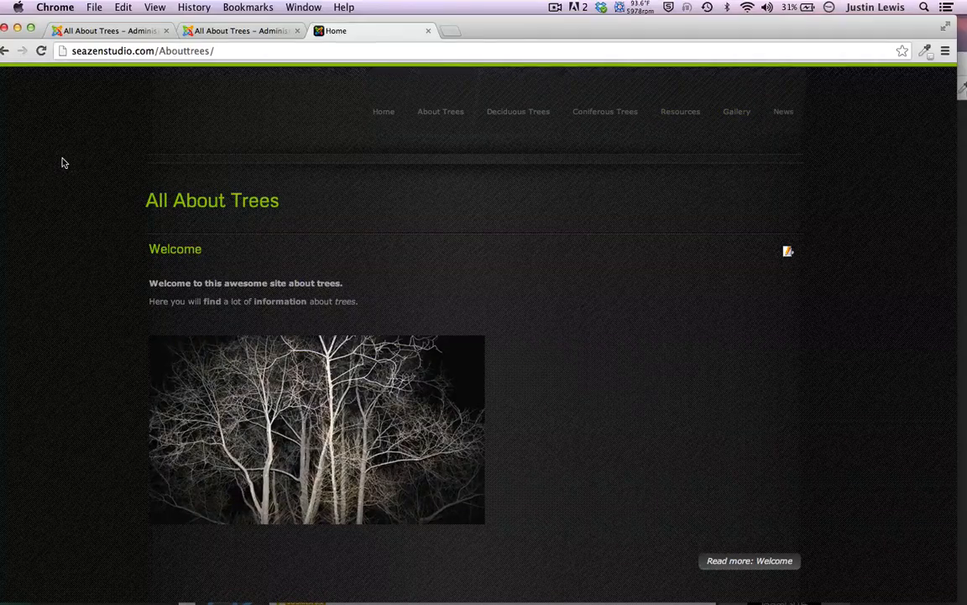
Switch between the admin and live-site tabs, ending on the admin Menu Manager
left_click(218, 31)
left_click(118, 30)
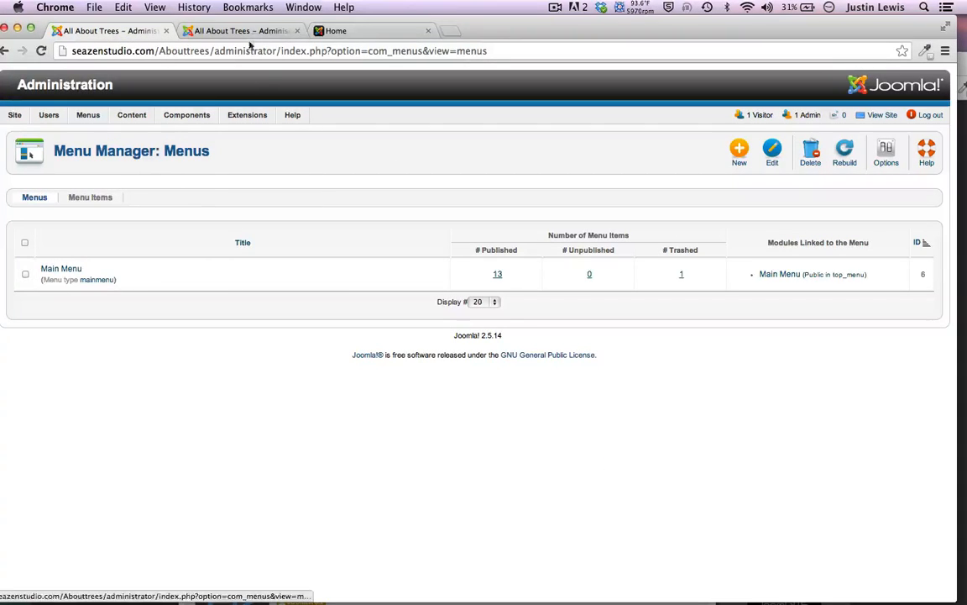
left_click(356, 34)
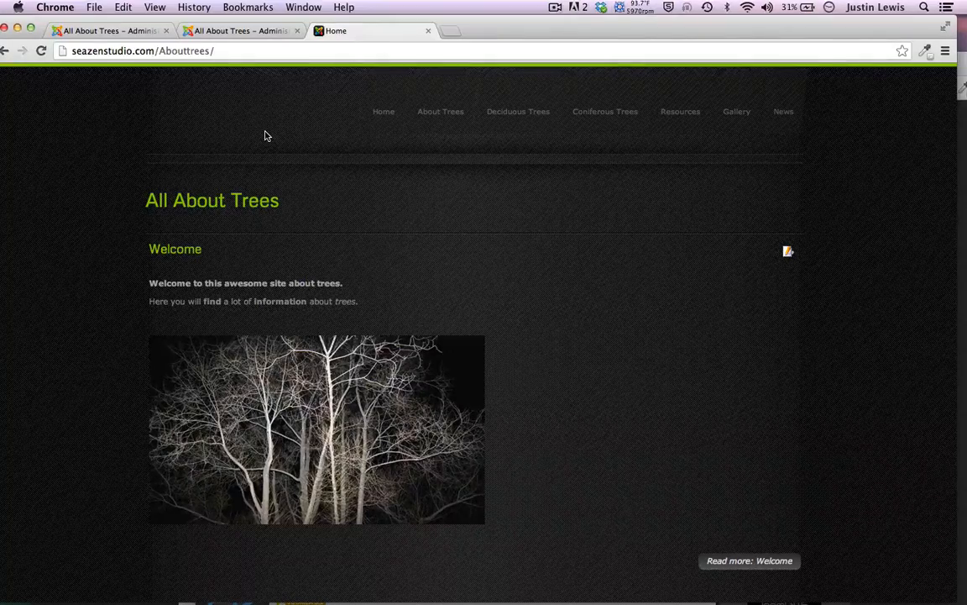
left_click(130, 34)
Preview joomspirit_76's module positions, then open the joomspirit_76 - Default style for editing
mouse_move(231, 114)
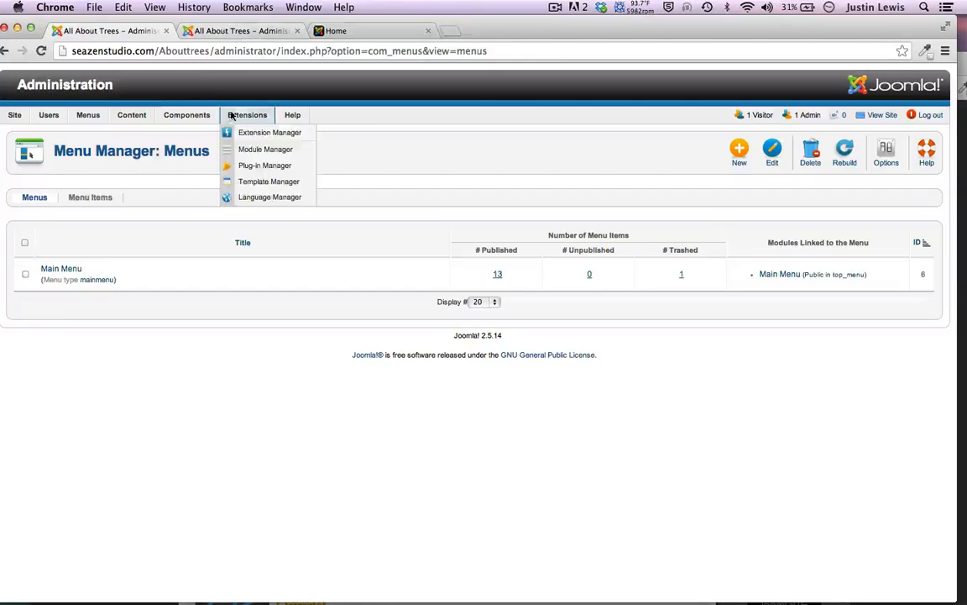
left_click(267, 183)
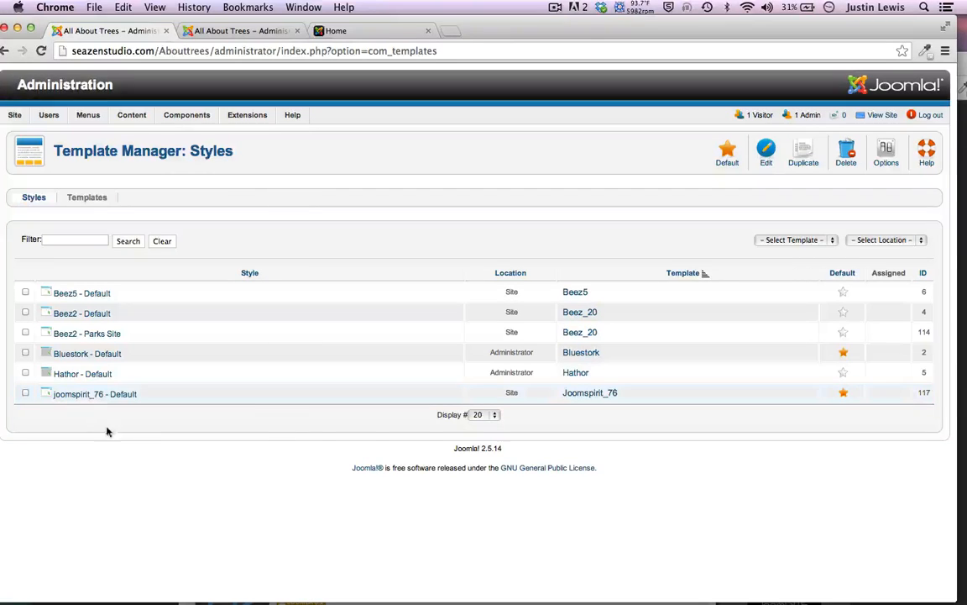
left_click(46, 397)
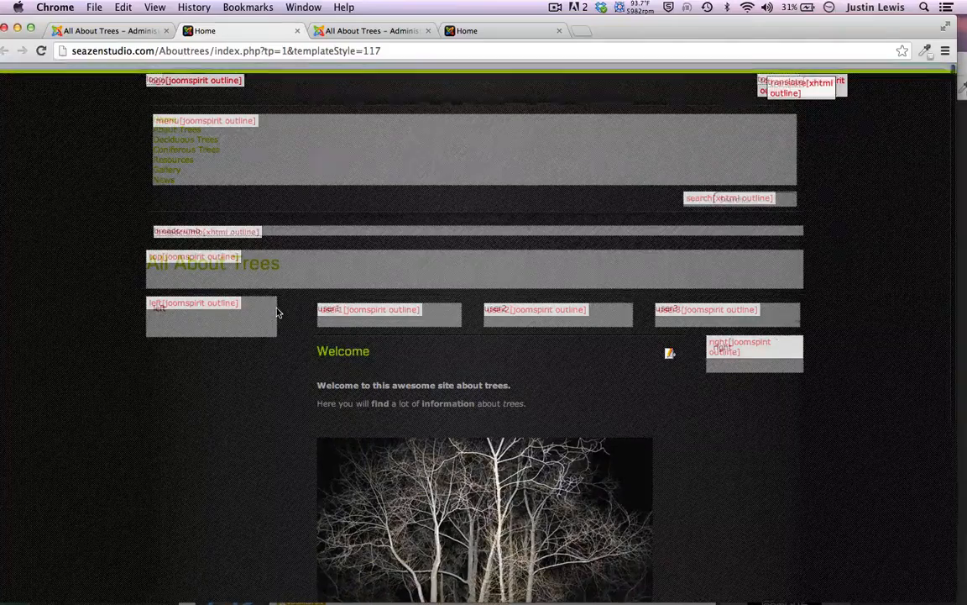
scroll(277, 311, "down", 5)
scroll(277, 311, "up", 5)
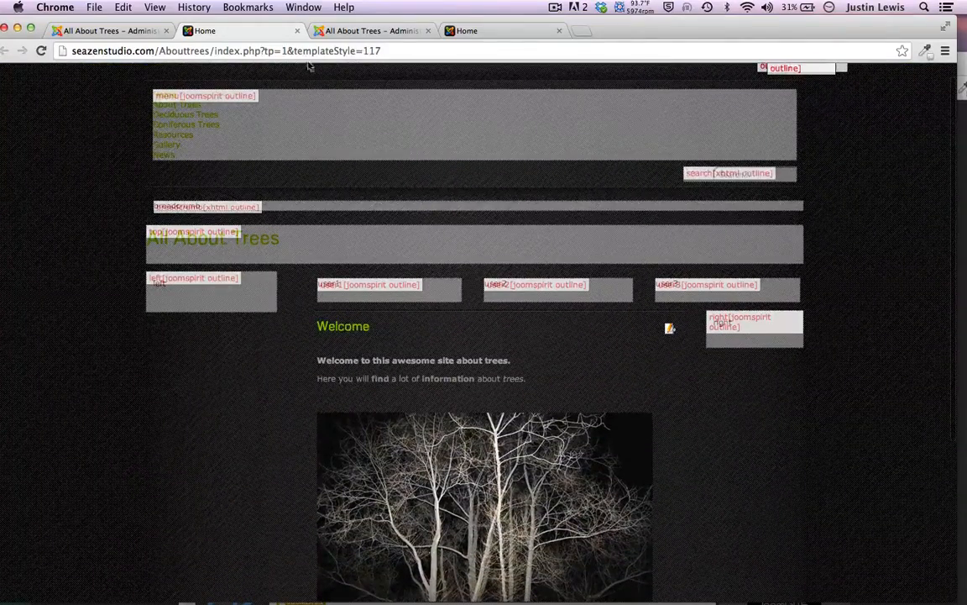
scroll(372, 317, "down", 5)
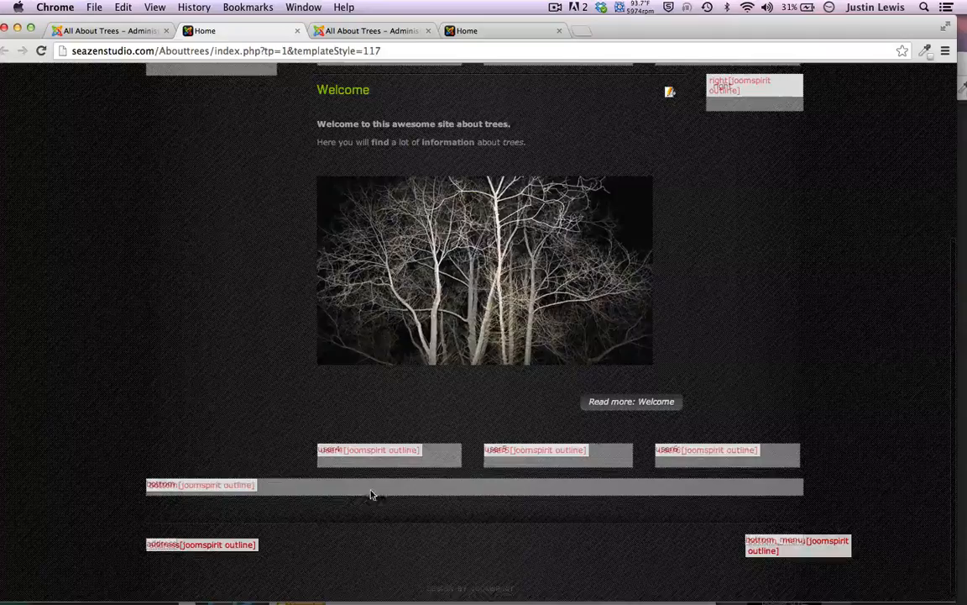
scroll(209, 223, "up", 5)
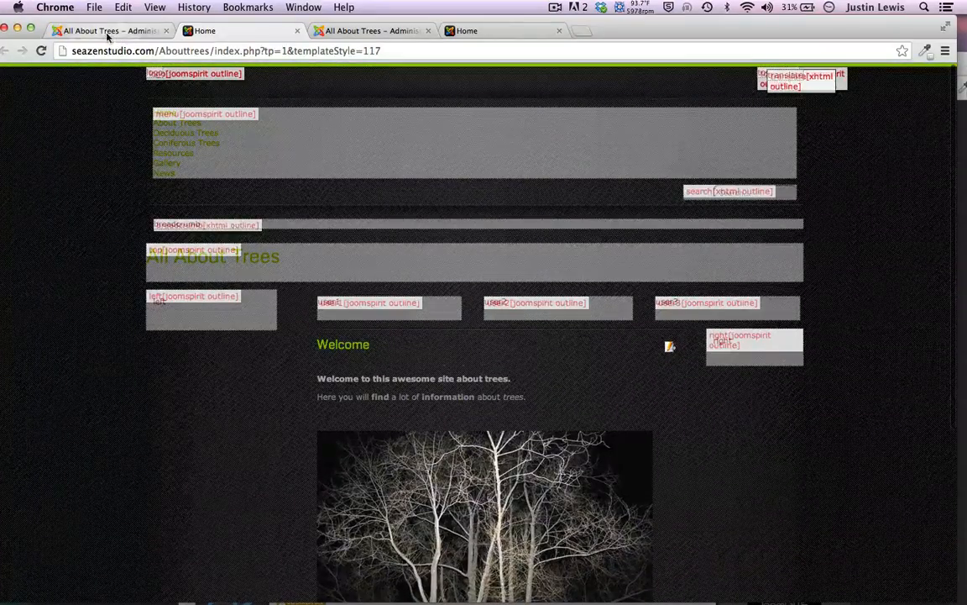
left_click(102, 32)
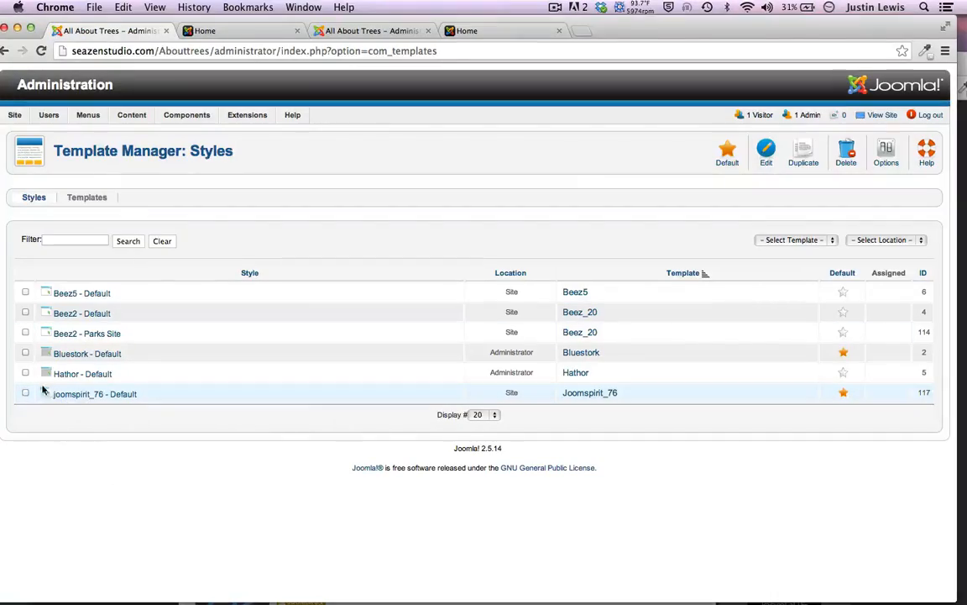
left_click(120, 395)
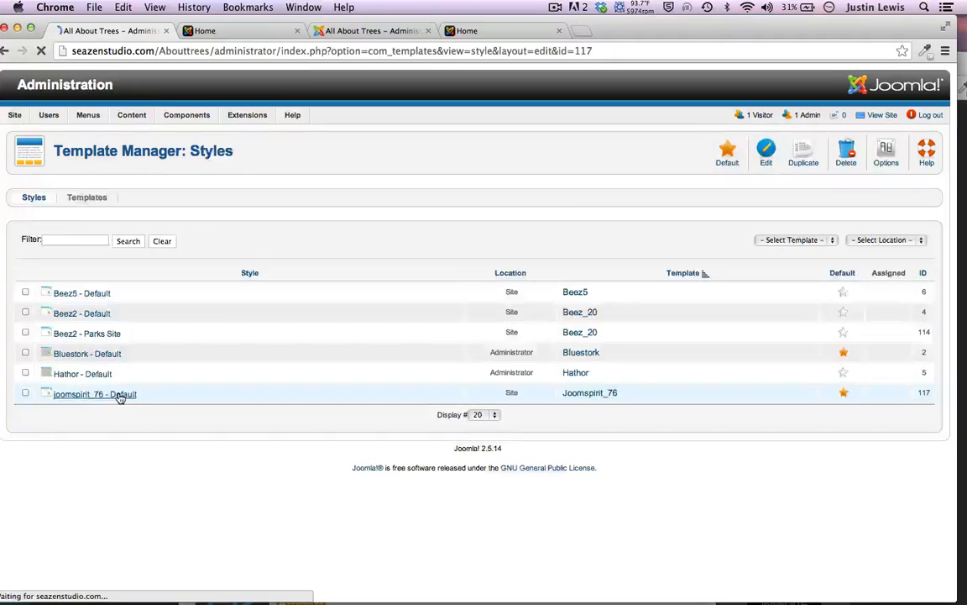
Review the style options and leave the default font size at Normal
scroll(449, 298, "down", 3)
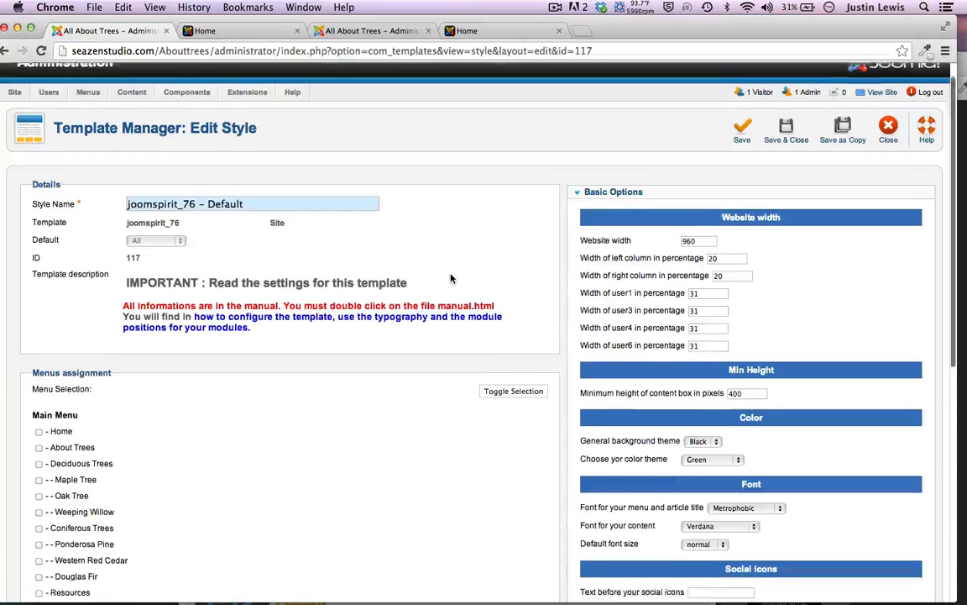
scroll(572, 385, "down", 5)
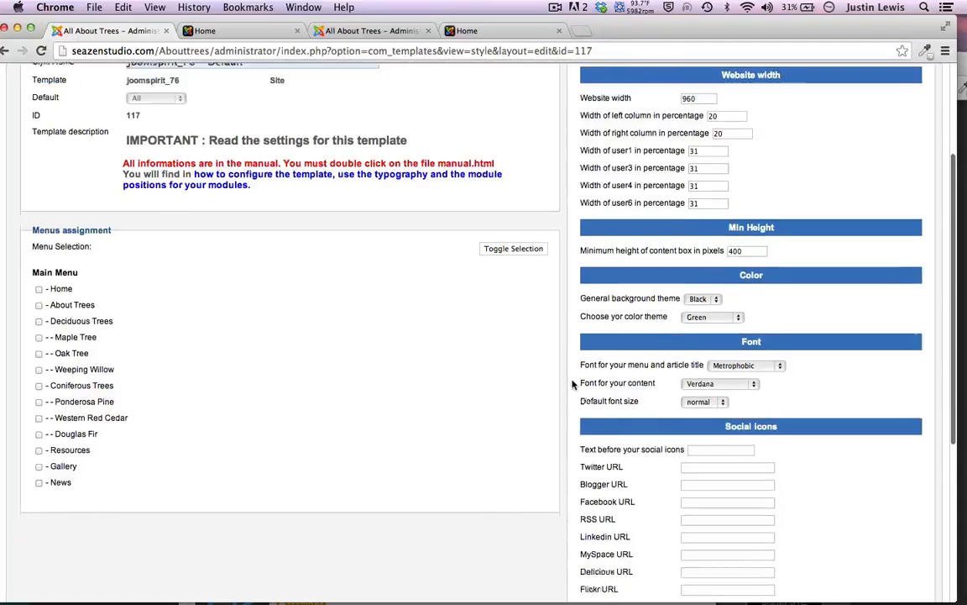
scroll(573, 385, "up", 10)
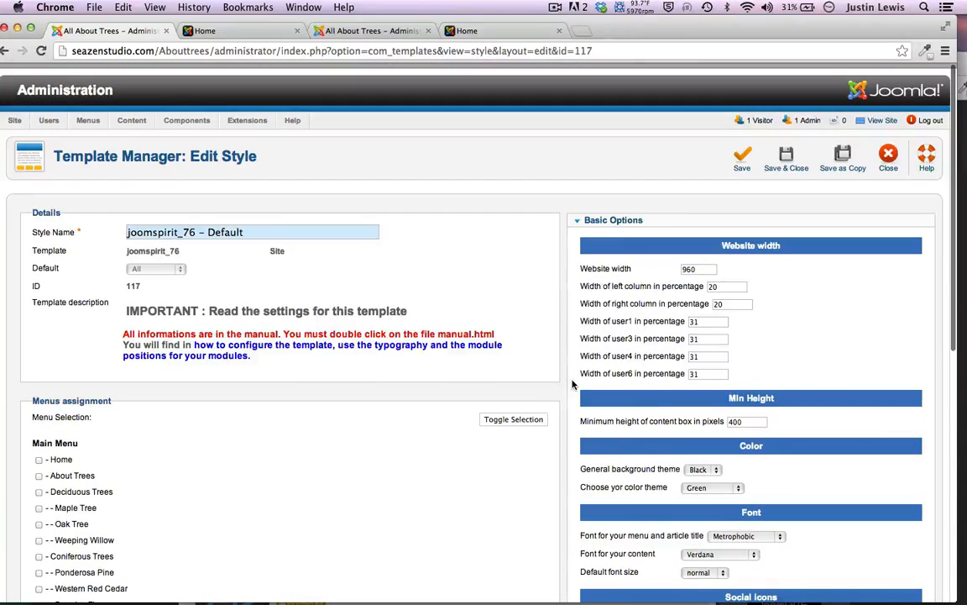
scroll(573, 384, "down", 1)
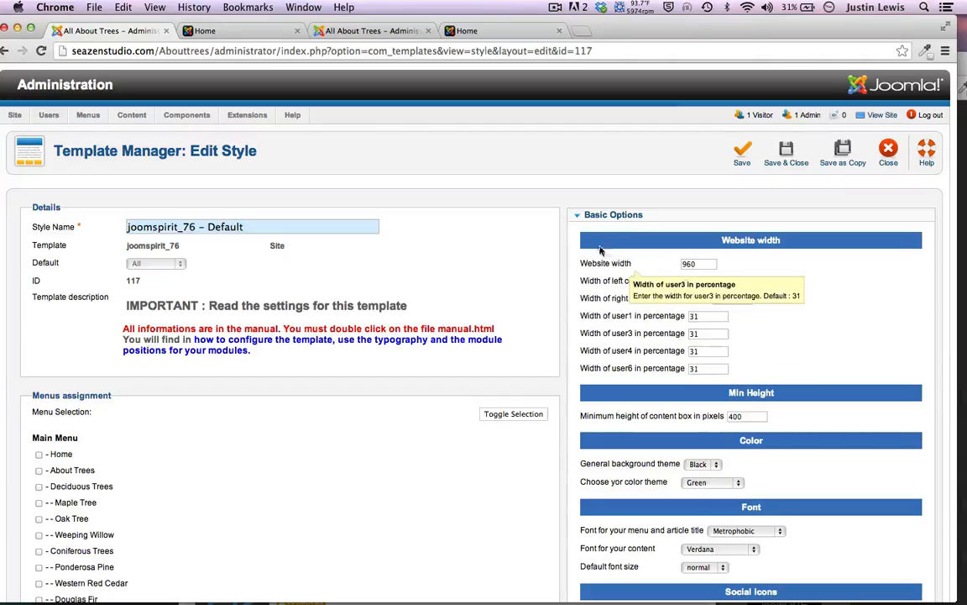
scroll(620, 501, "down", 3)
scroll(620, 501, "down", 10)
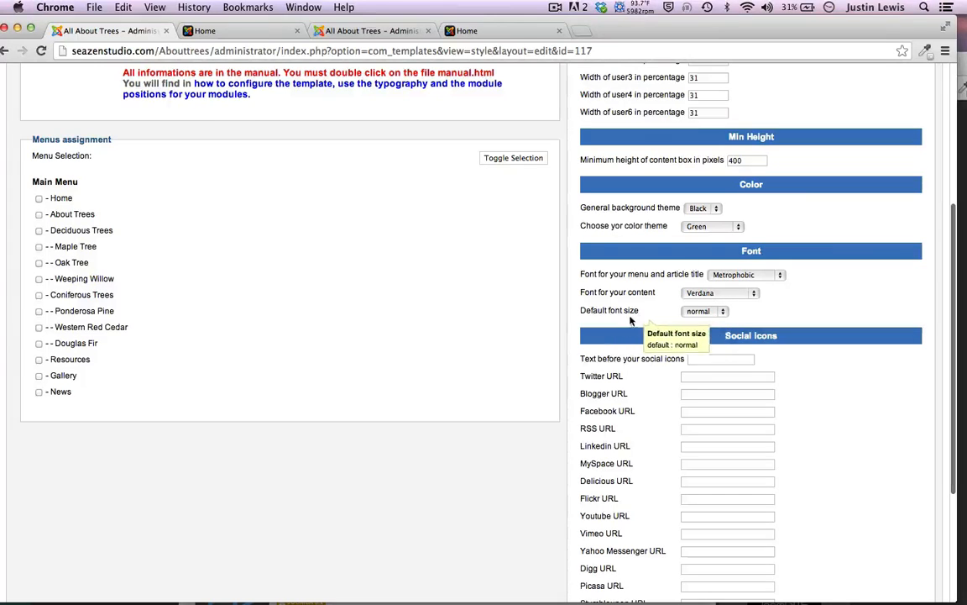
left_click(687, 311)
left_click(624, 313)
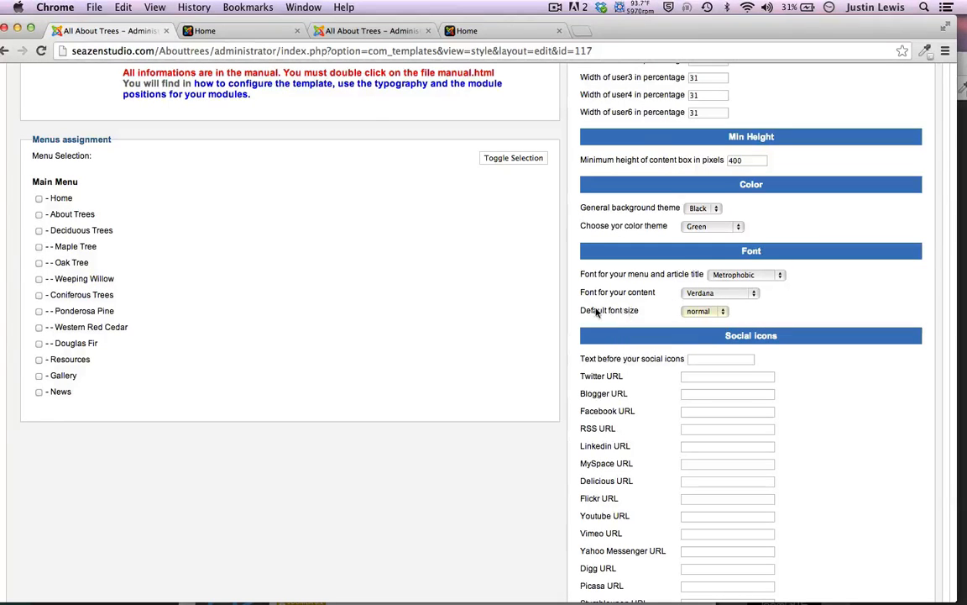
Set the background theme to White and colour theme to Blue, save, and close the preview tab
scroll(598, 312, "up", 3)
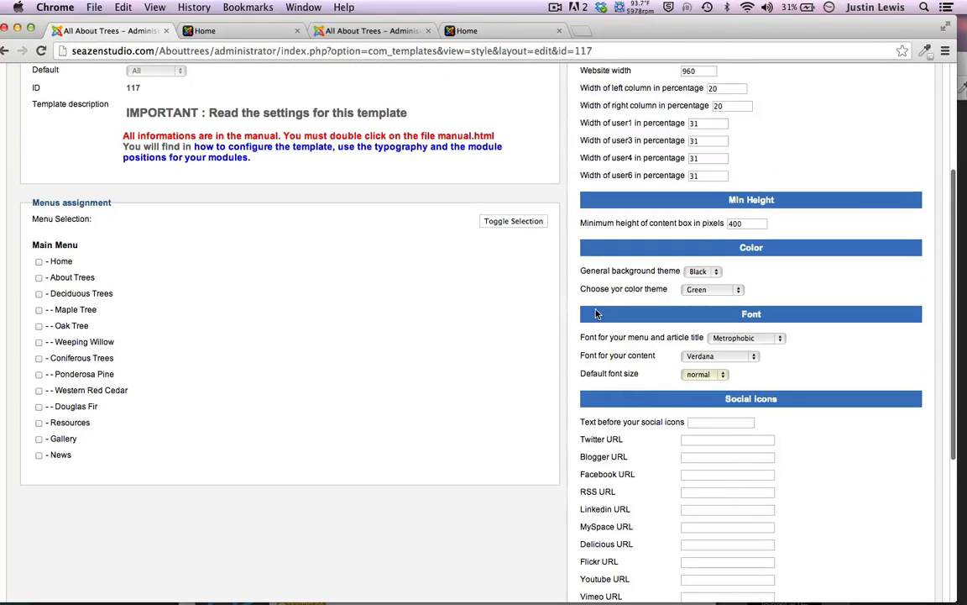
left_click(697, 269)
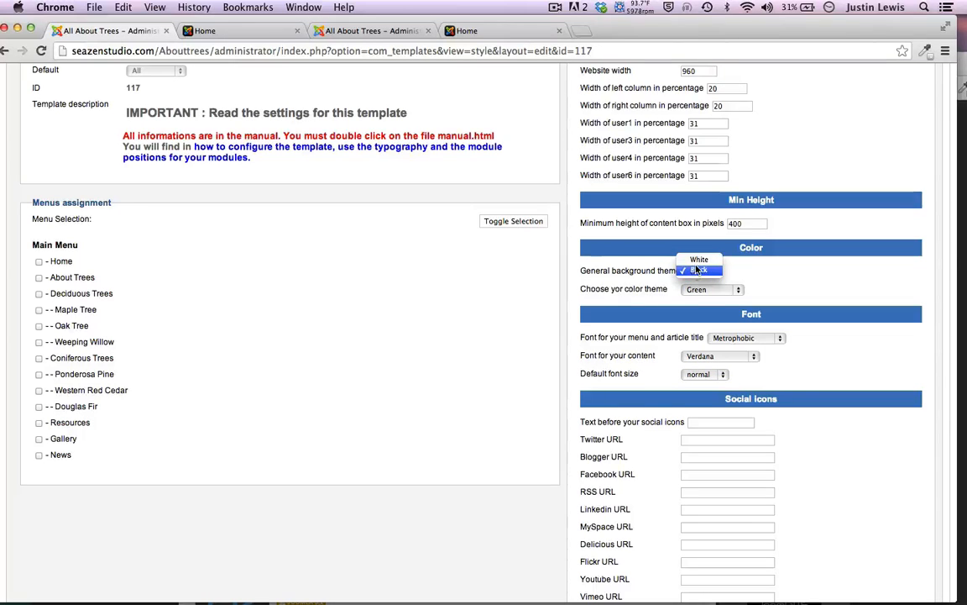
left_click(697, 261)
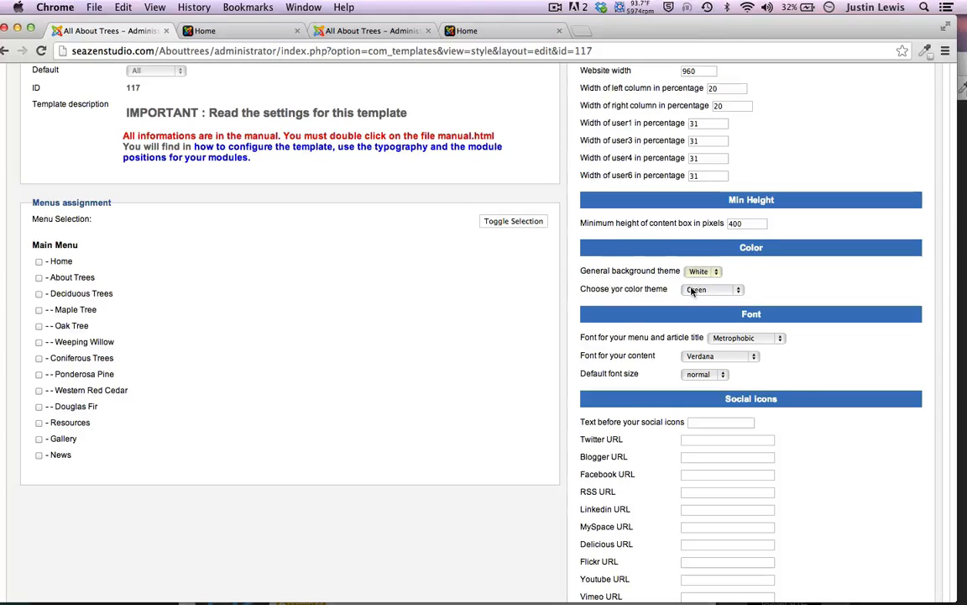
left_click(692, 290)
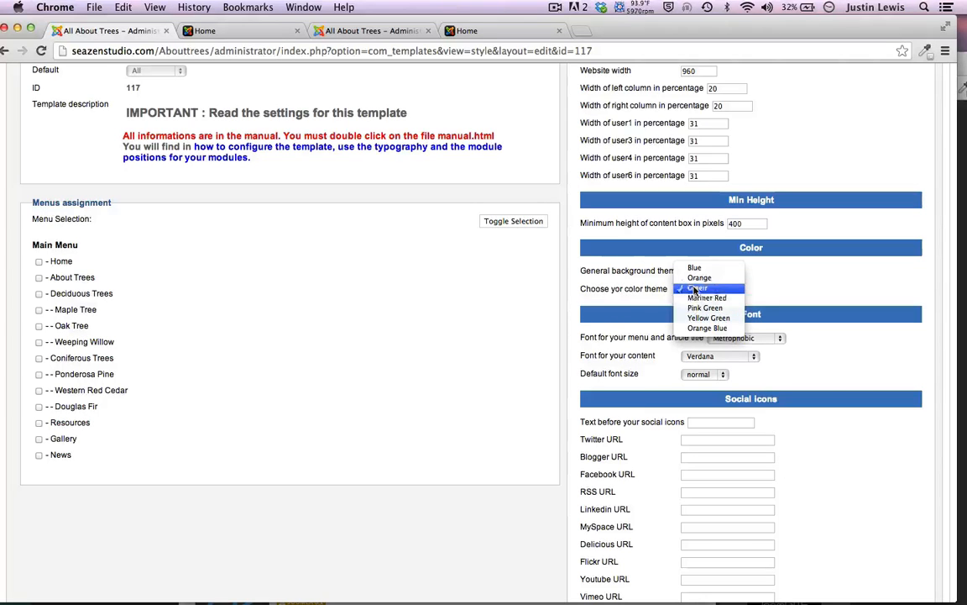
left_click(694, 267)
scroll(694, 114, "up", 5)
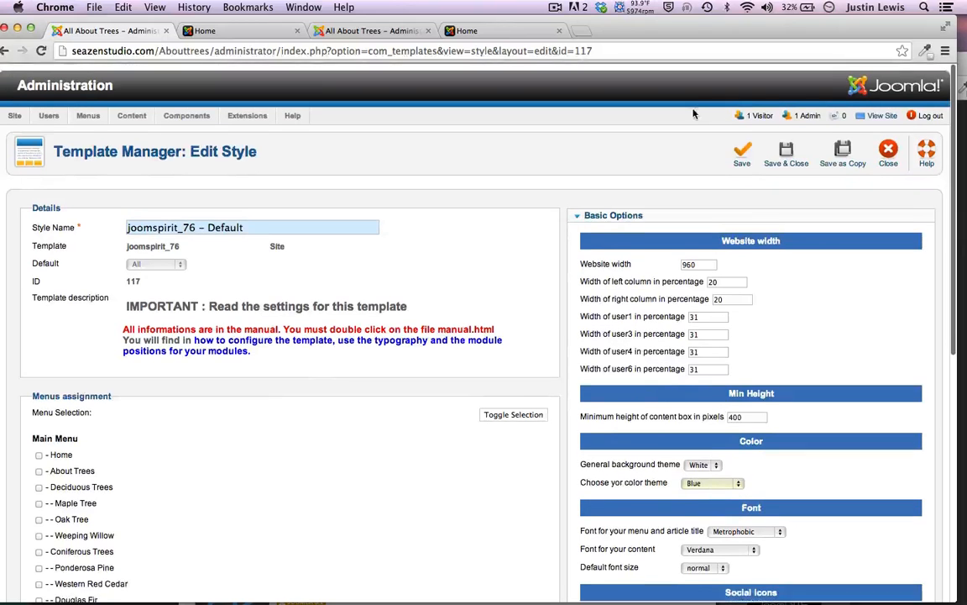
left_click(742, 153)
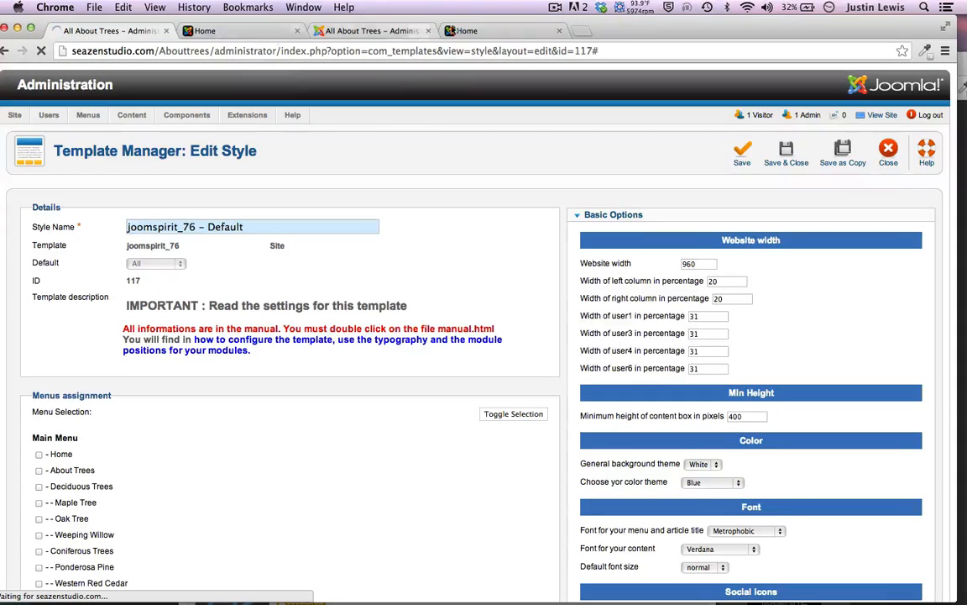
left_click(277, 31)
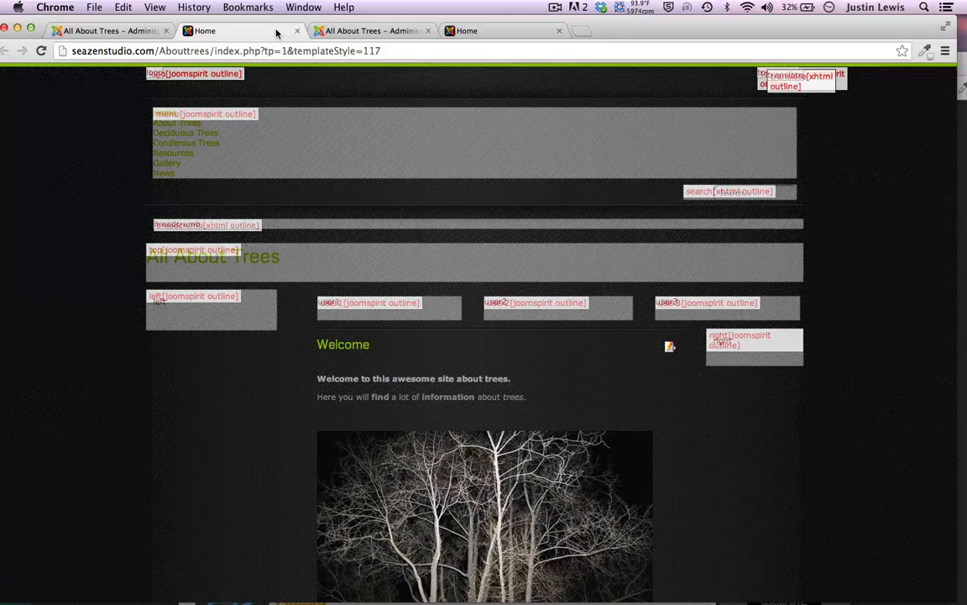
left_click(297, 30)
Reload the About Trees frontend to see the new white-and-blue colours
left_click(367, 30)
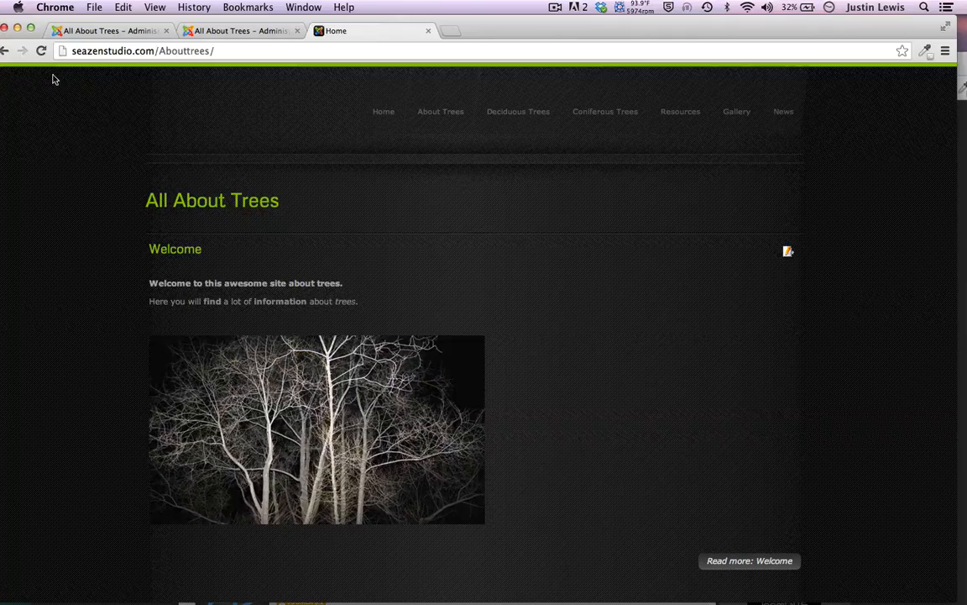
left_click(40, 50)
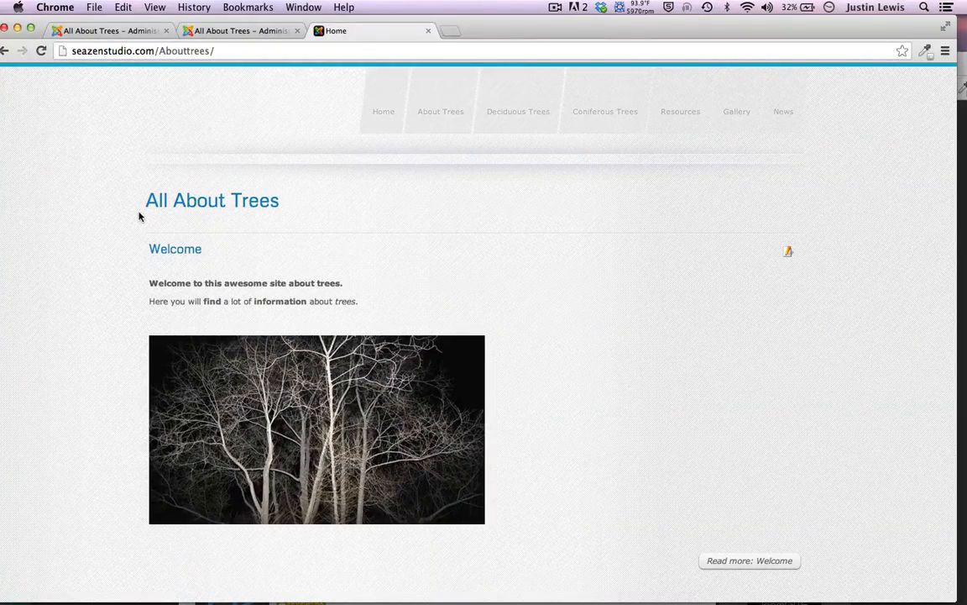
scroll(139, 215, "down", 3)
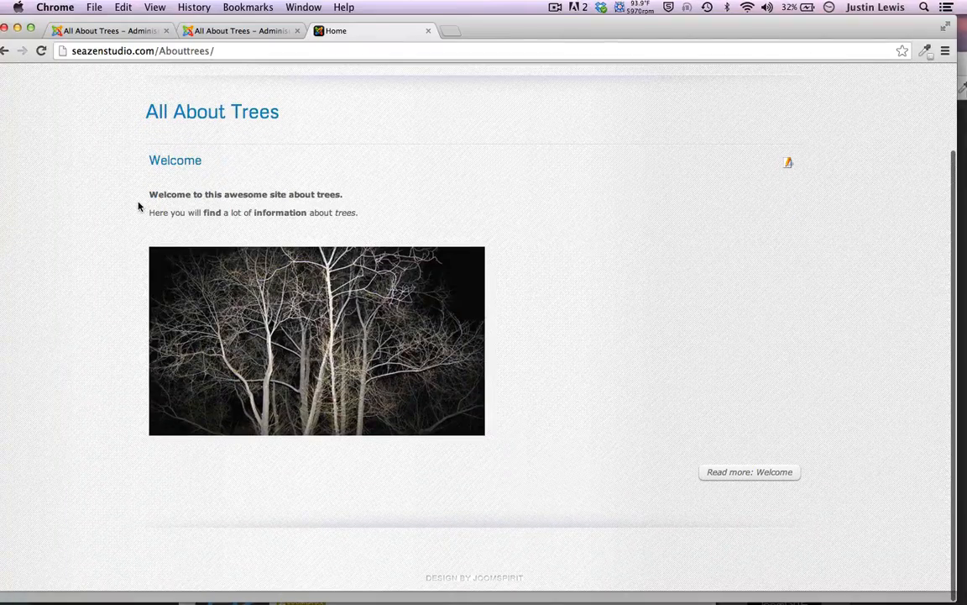
scroll(138, 206, "up", 3)
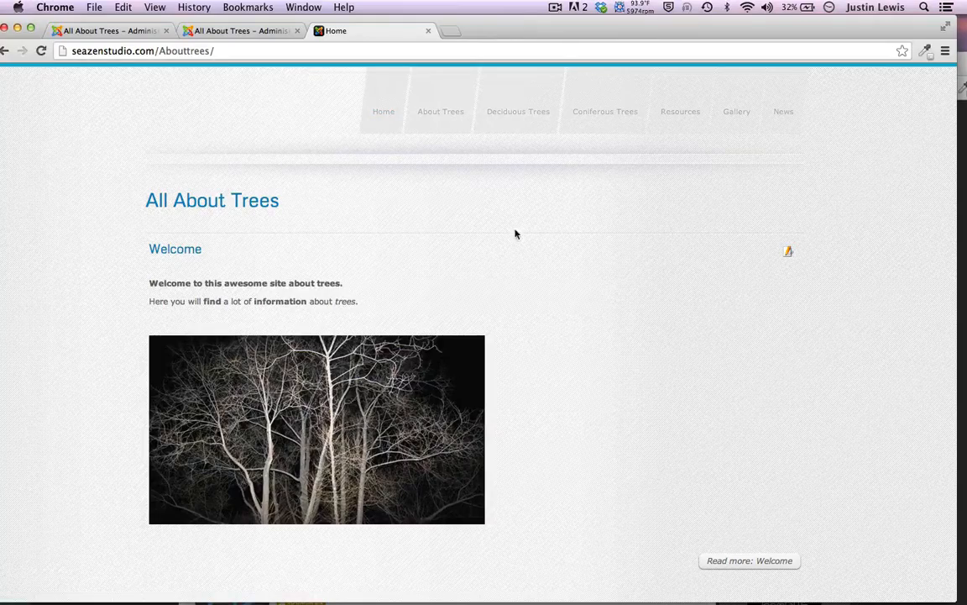
Browse Deciduous Trees, Oak Tree and Weeping Willow, then open the Gallery page
left_click(506, 130)
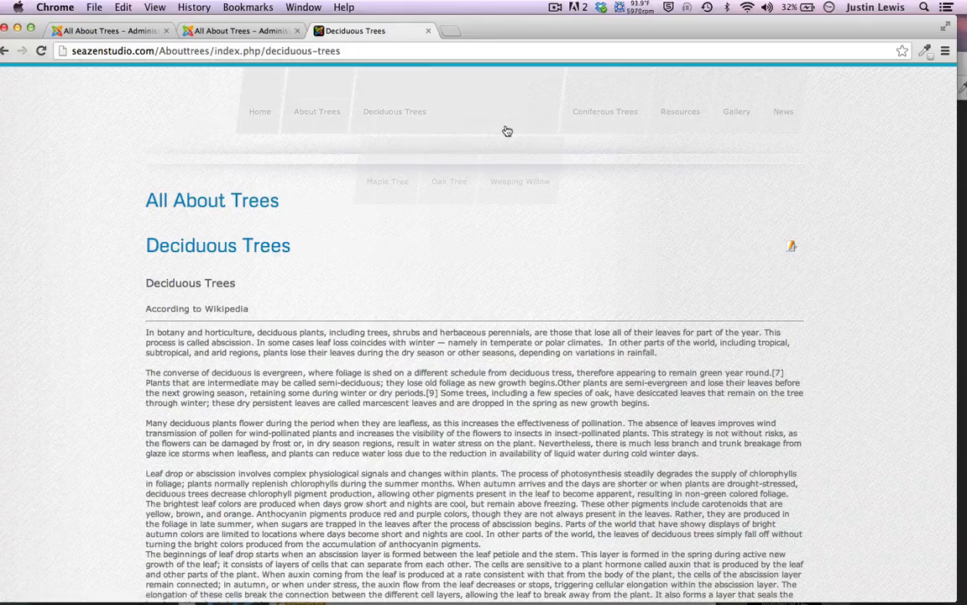
left_click(442, 202)
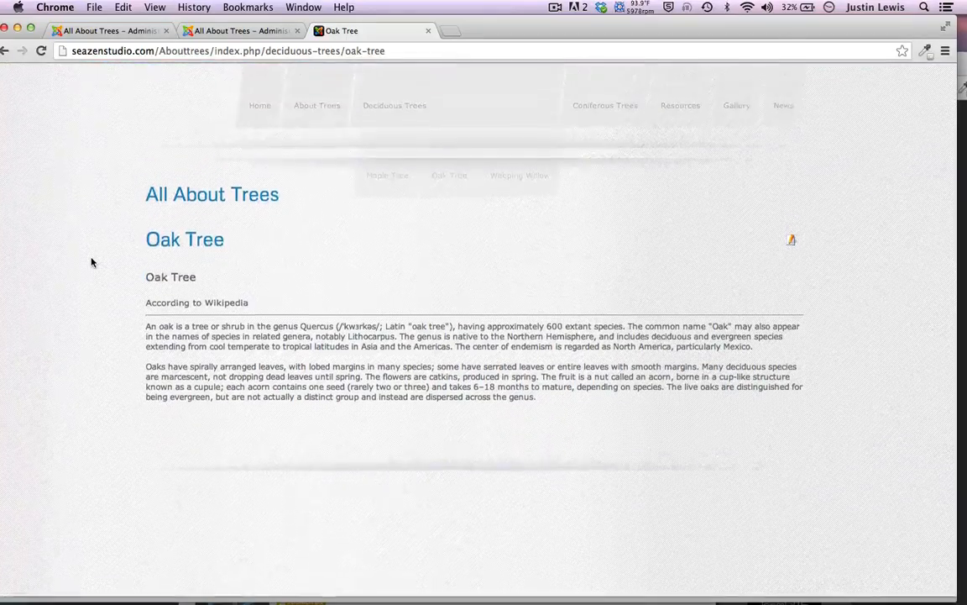
left_click(507, 190)
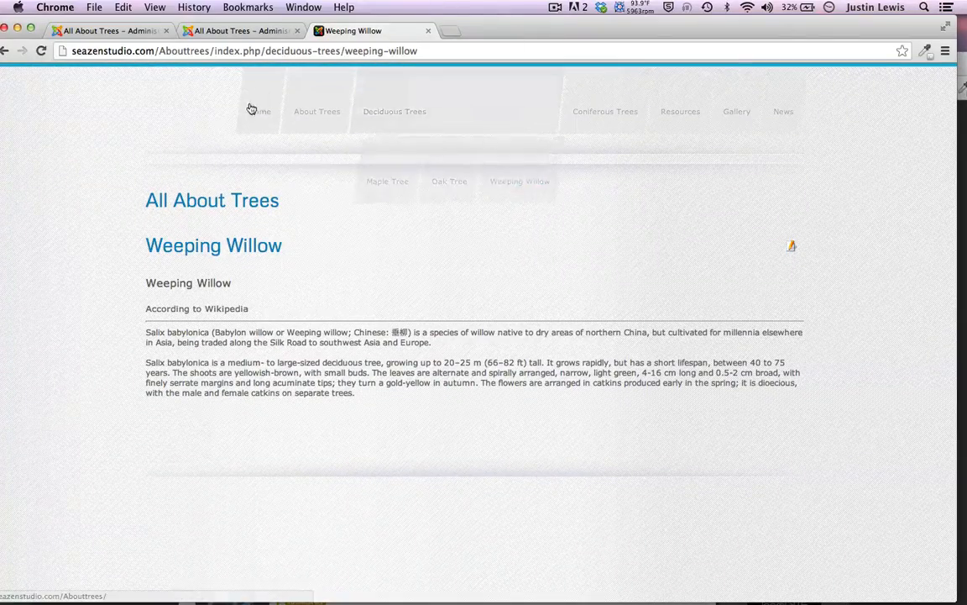
mouse_move(540, 177)
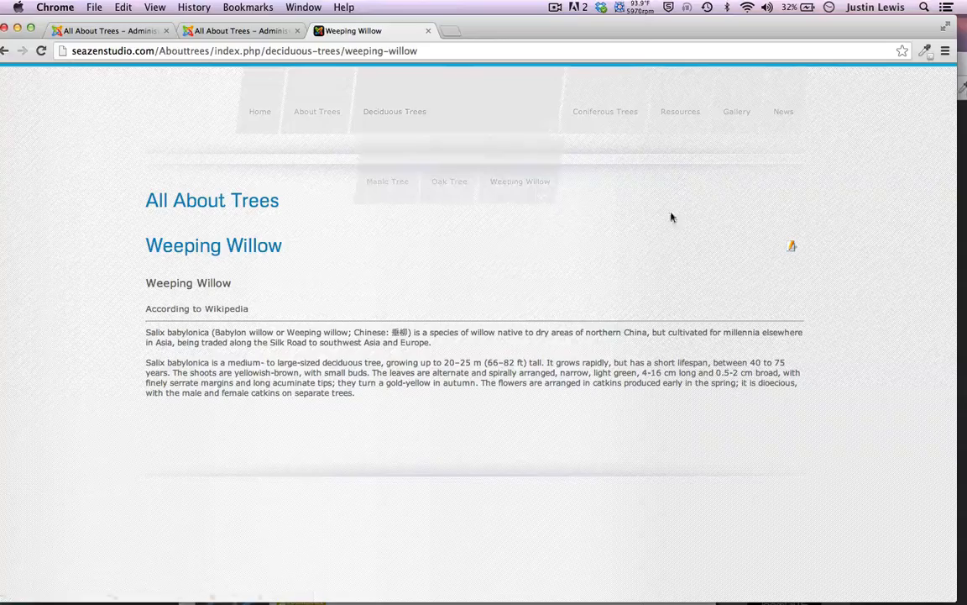
left_click(736, 122)
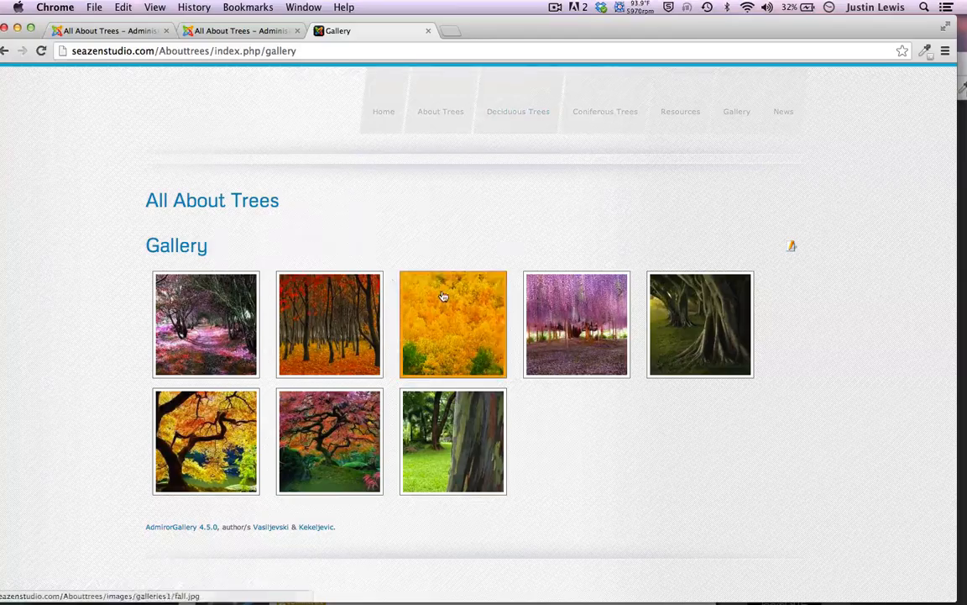
Enlarge the purple wisteria photo in the Gallery, then close it
left_click(575, 319)
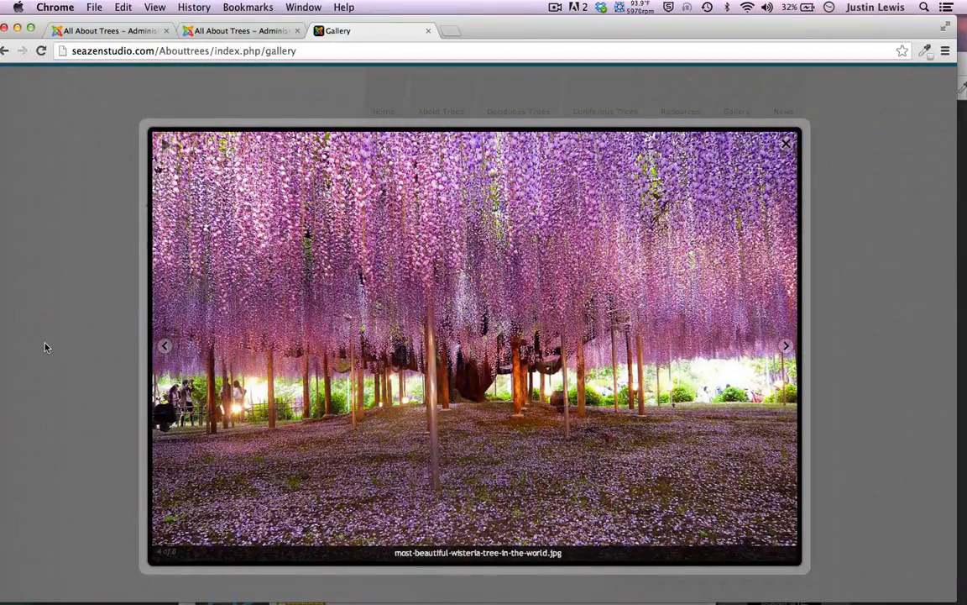
left_click(46, 347)
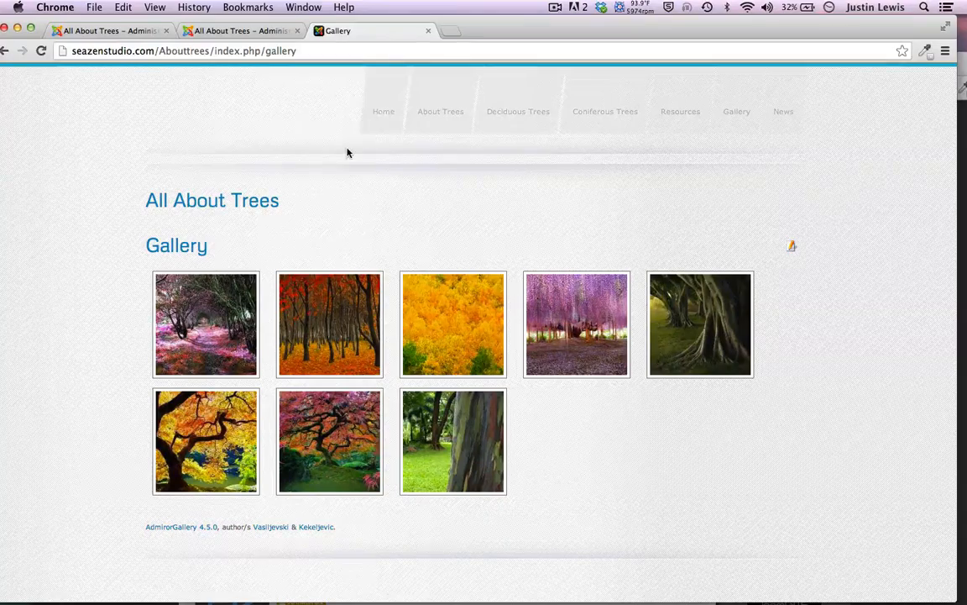
scroll(347, 152, "down", 1)
scroll(348, 152, "up", 1)
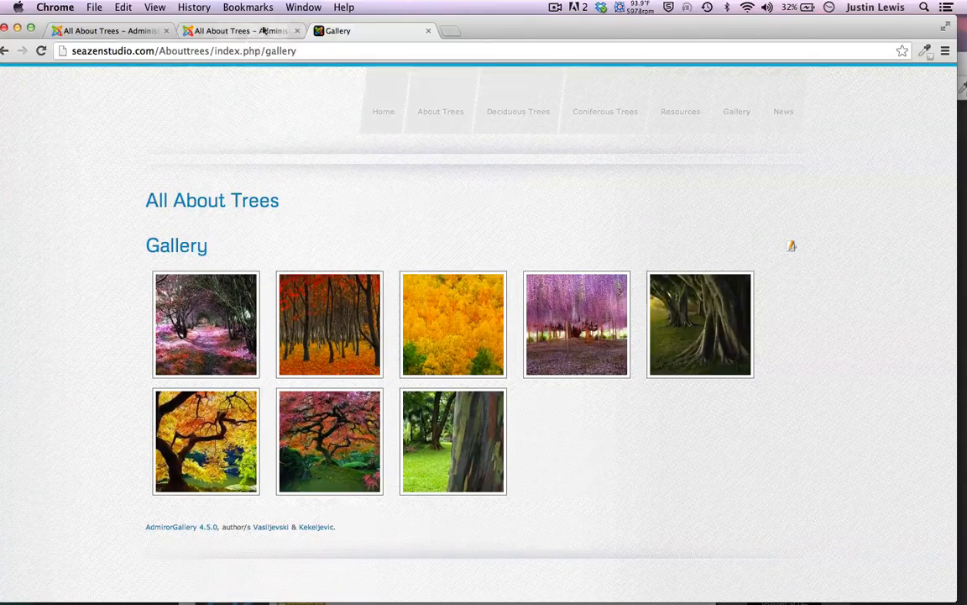
Flip through the article, joomspirit_76 style and Gallery tabs, ending on the admin article list
left_click(210, 32)
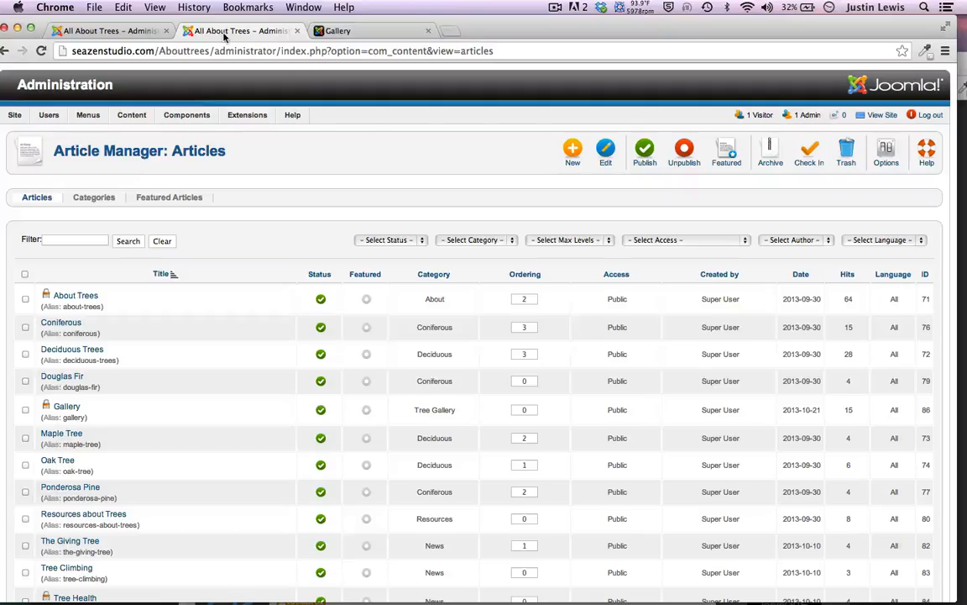
left_click(111, 31)
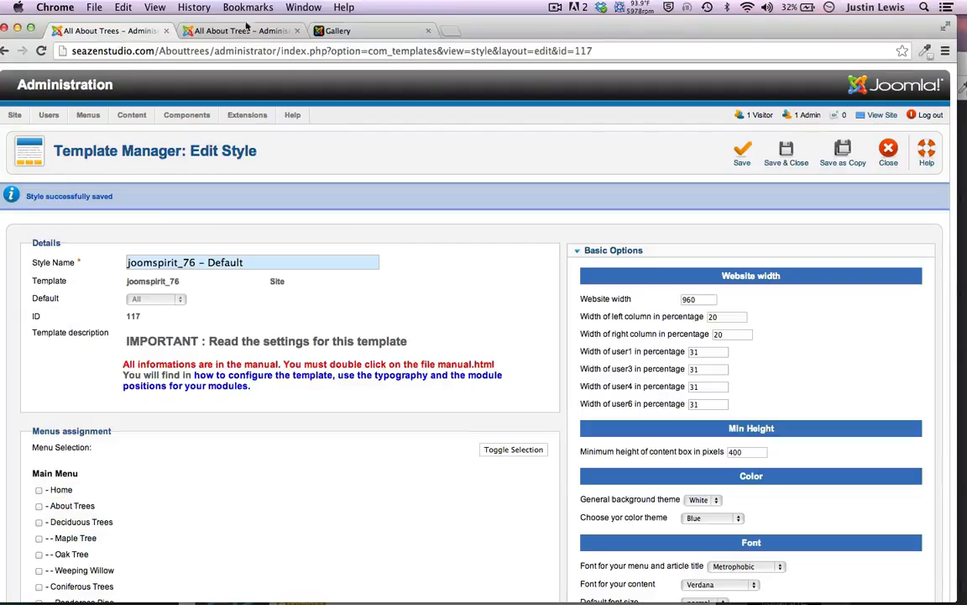
left_click(321, 32)
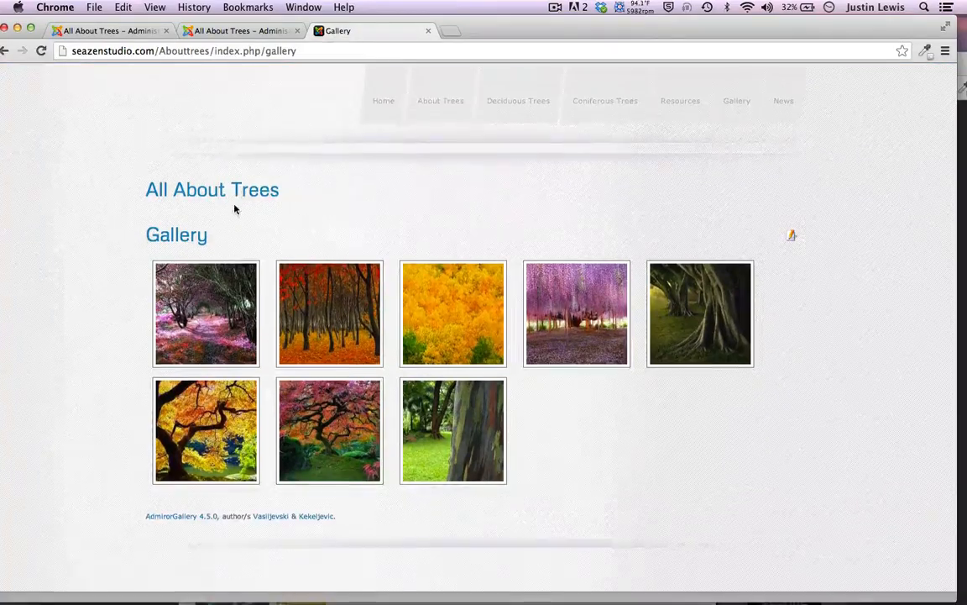
scroll(198, 345, "up", 1)
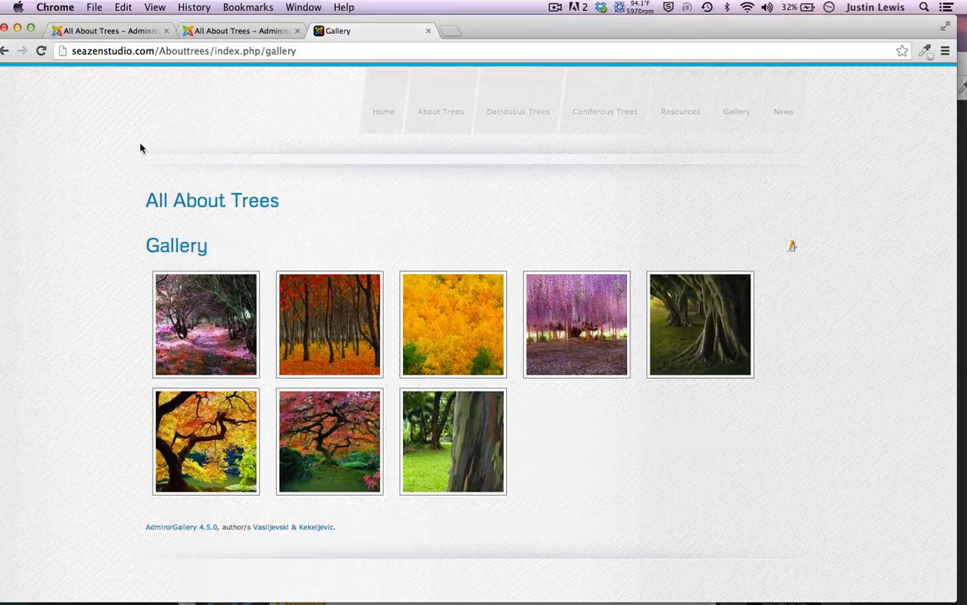
left_click(231, 28)
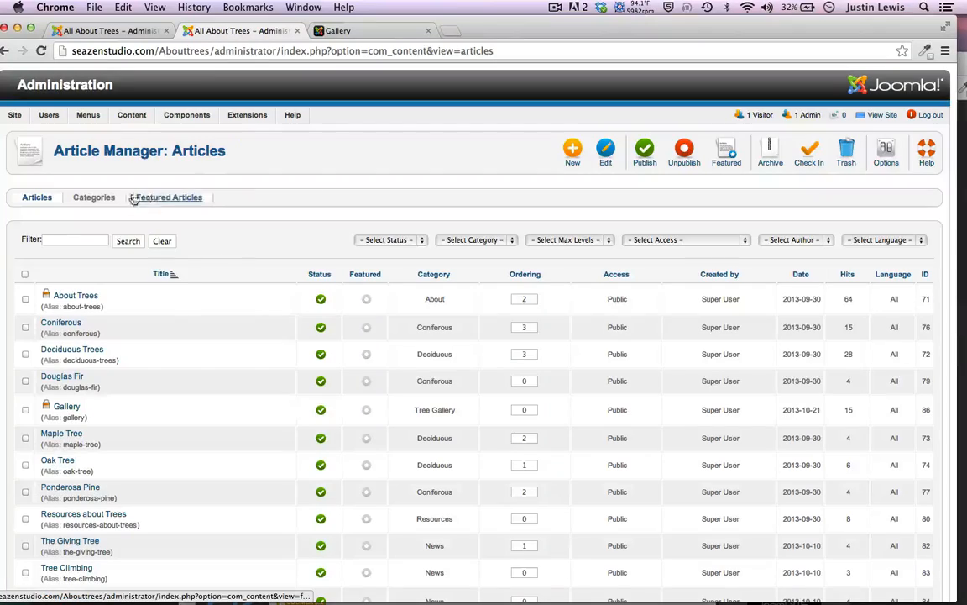
Open the site modules list, then return to the joomspirit_76 style settings tab
mouse_move(247, 115)
left_click(257, 149)
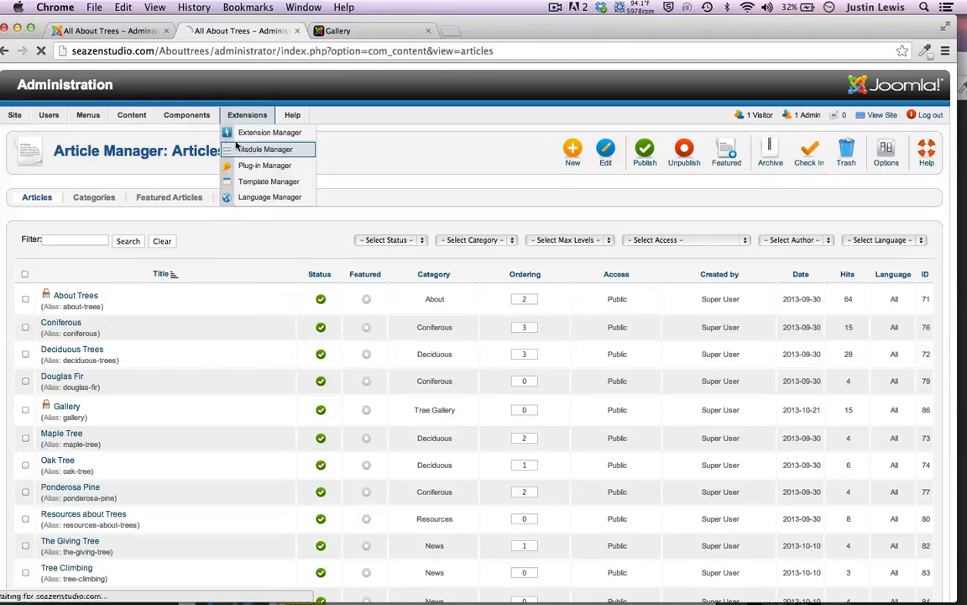
mouse_move(186, 115)
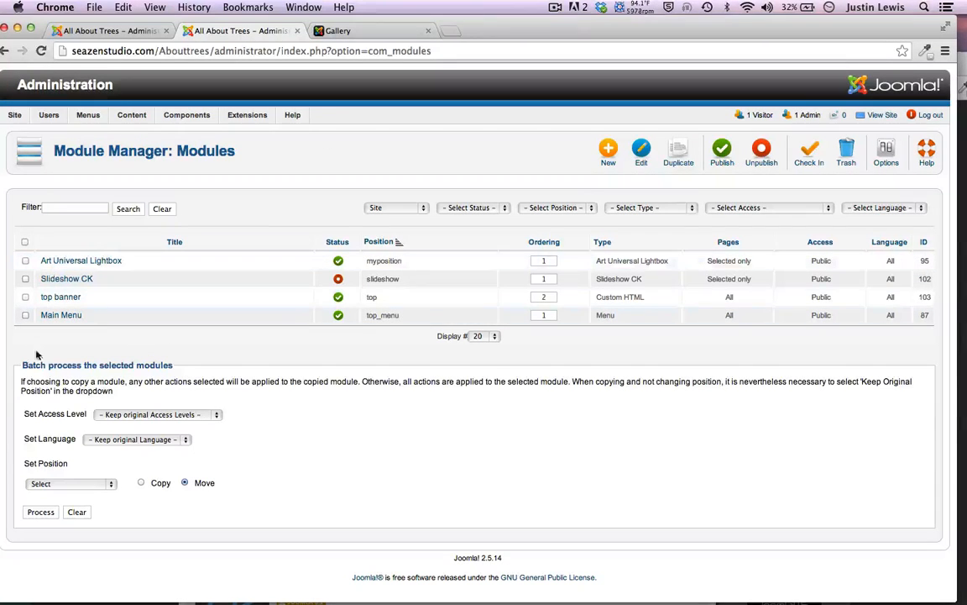
left_click(125, 31)
left_click(5, 52)
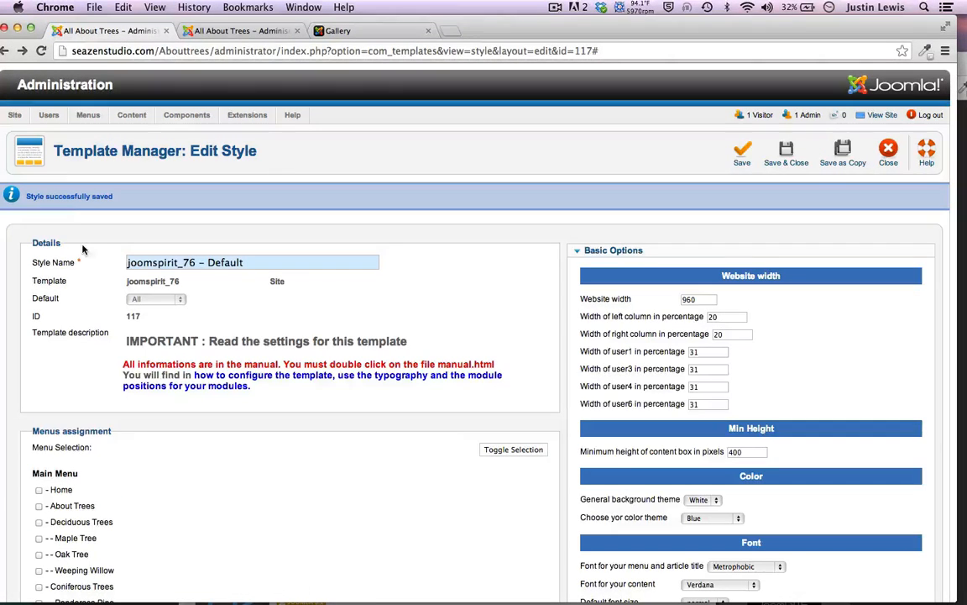
left_click(4, 52)
Close and reopen joomspirit_76 - Default, review its options, then view the Gallery page
left_click(889, 153)
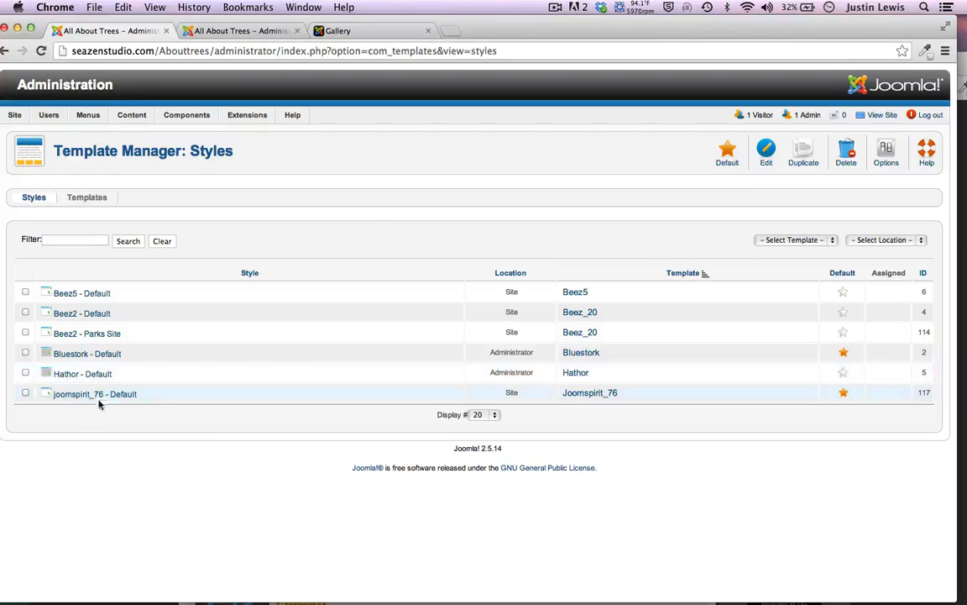
left_click(101, 395)
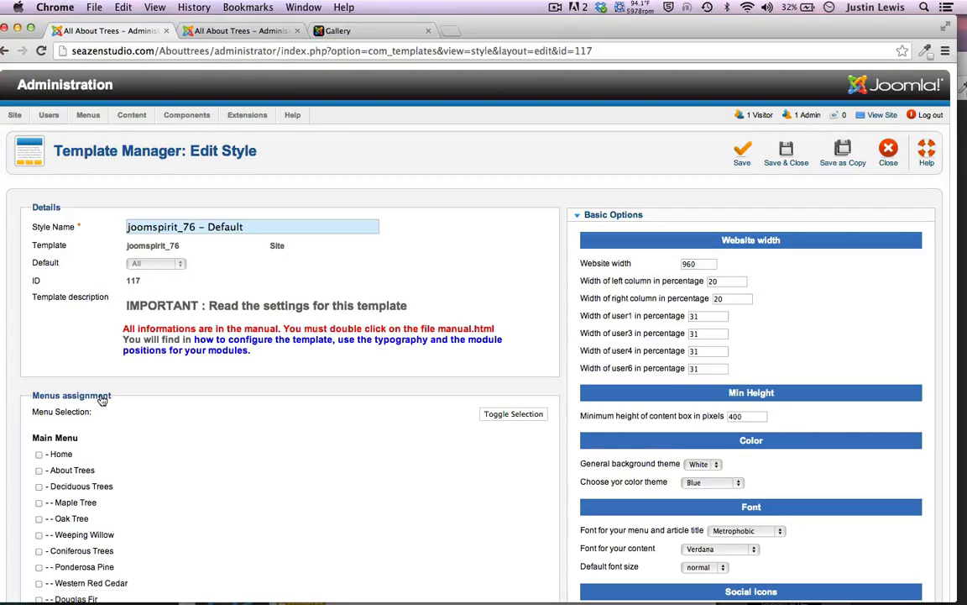
scroll(395, 367, "down", 5)
scroll(394, 367, "up", 5)
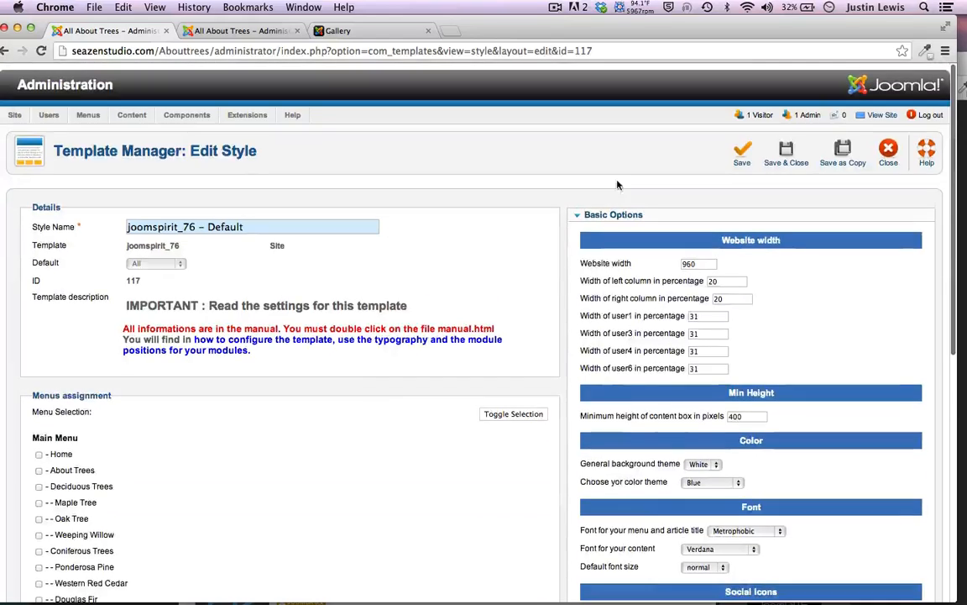
scroll(571, 201, "down", 5)
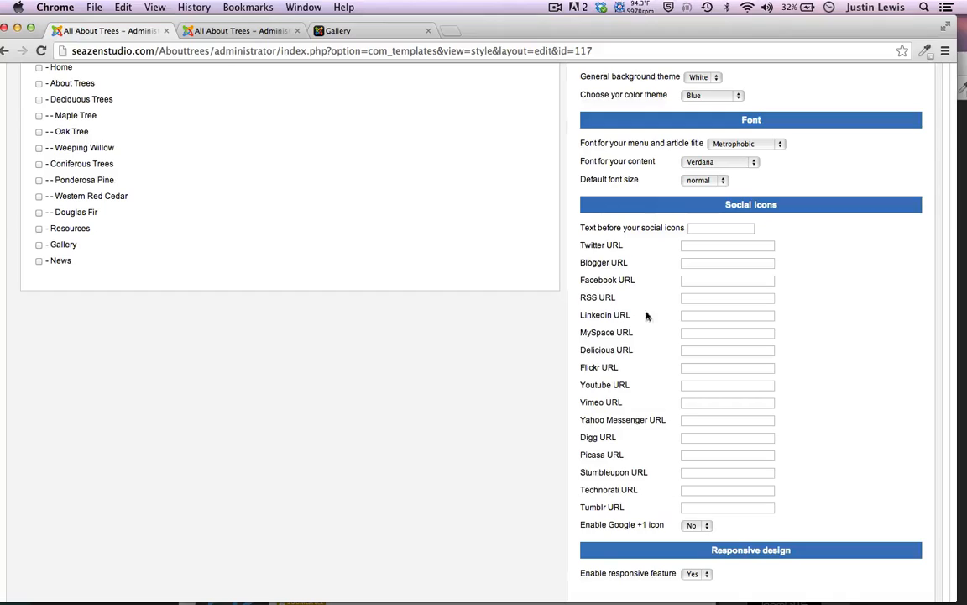
scroll(507, 500, "up", 5)
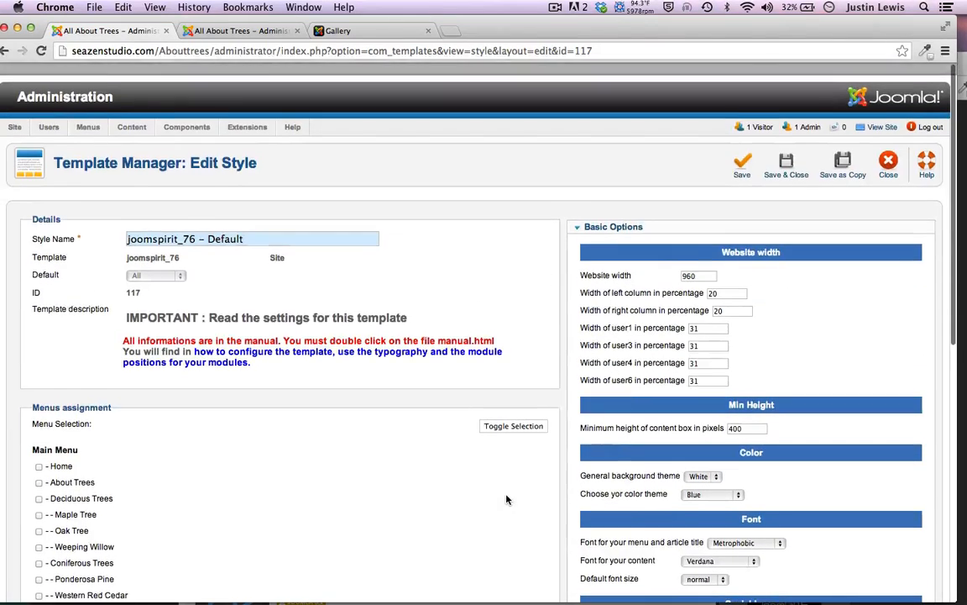
left_click(344, 30)
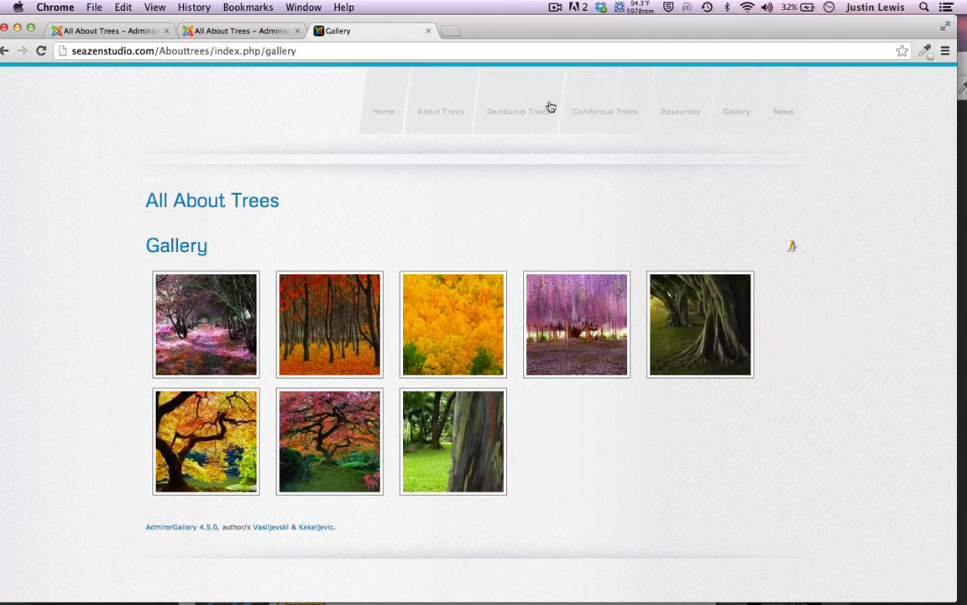
right_click(393, 178)
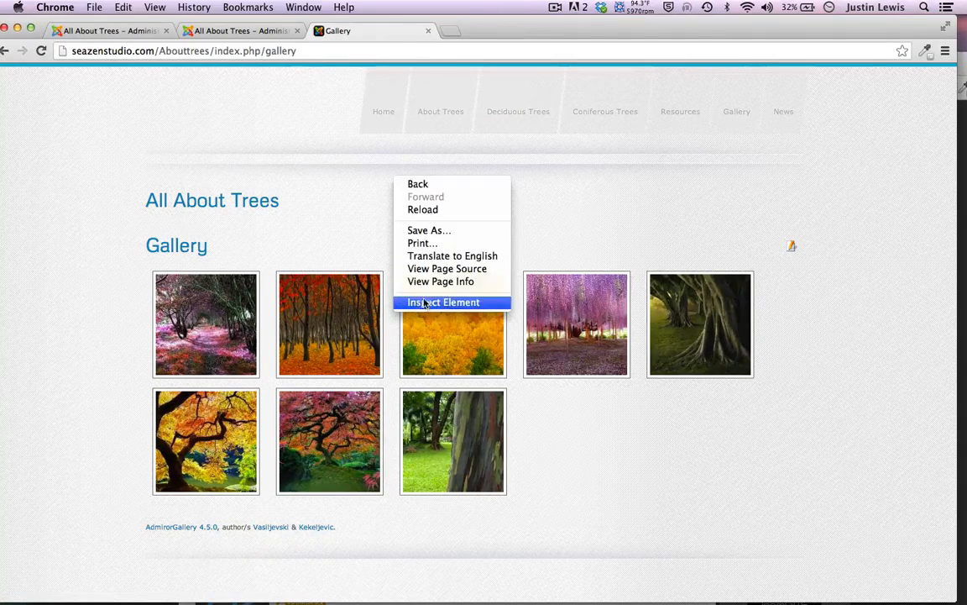
left_click(429, 302)
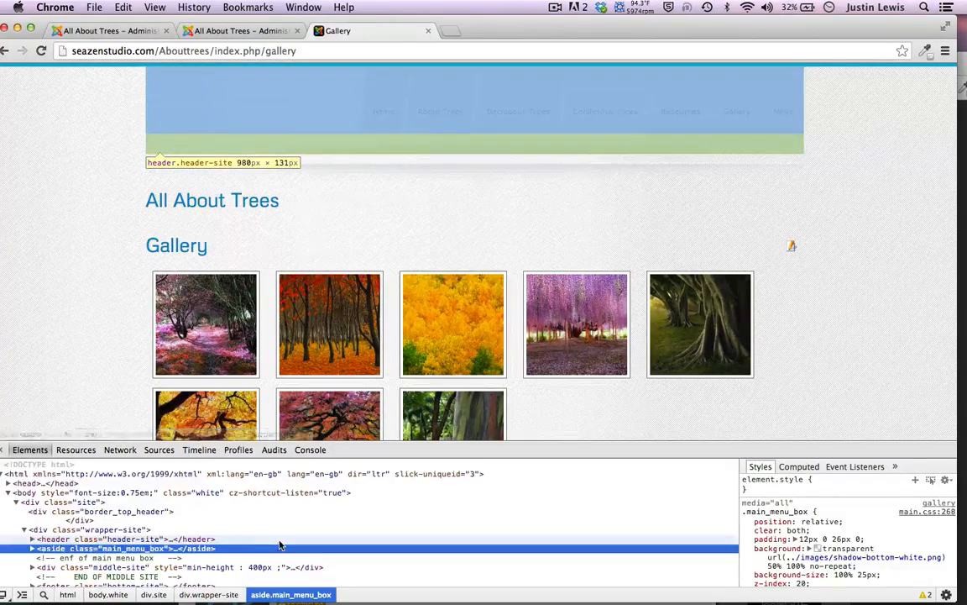
scroll(252, 504, "down", 3)
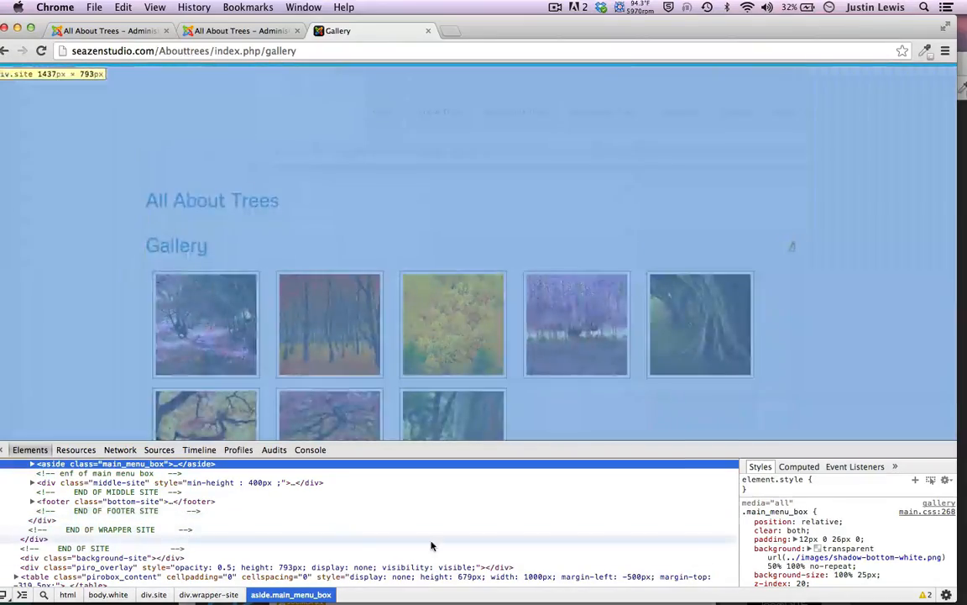
scroll(815, 529, "down", 3)
scroll(815, 537, "up", 5)
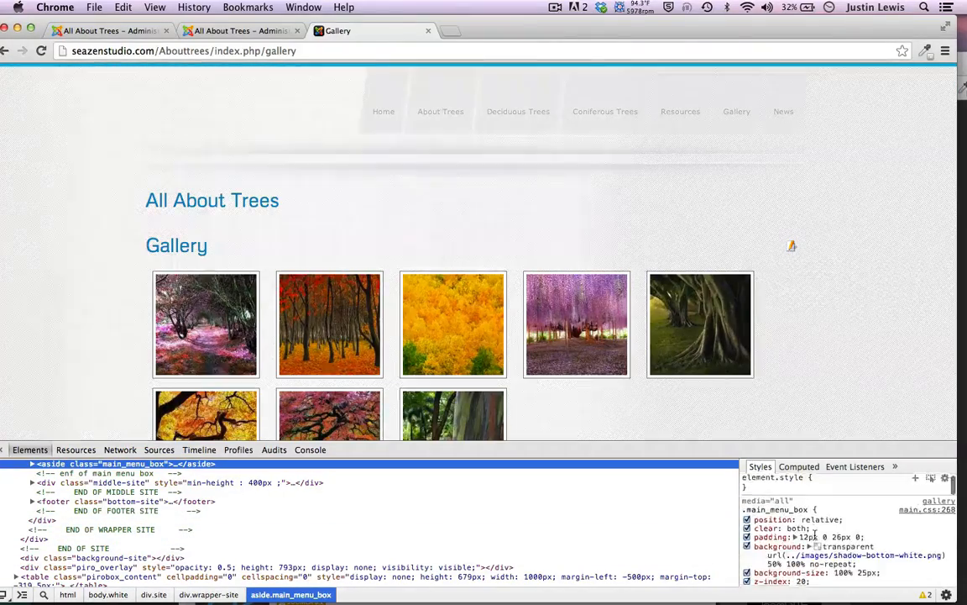
scroll(815, 537, "down", 10)
scroll(616, 568, "up", 3)
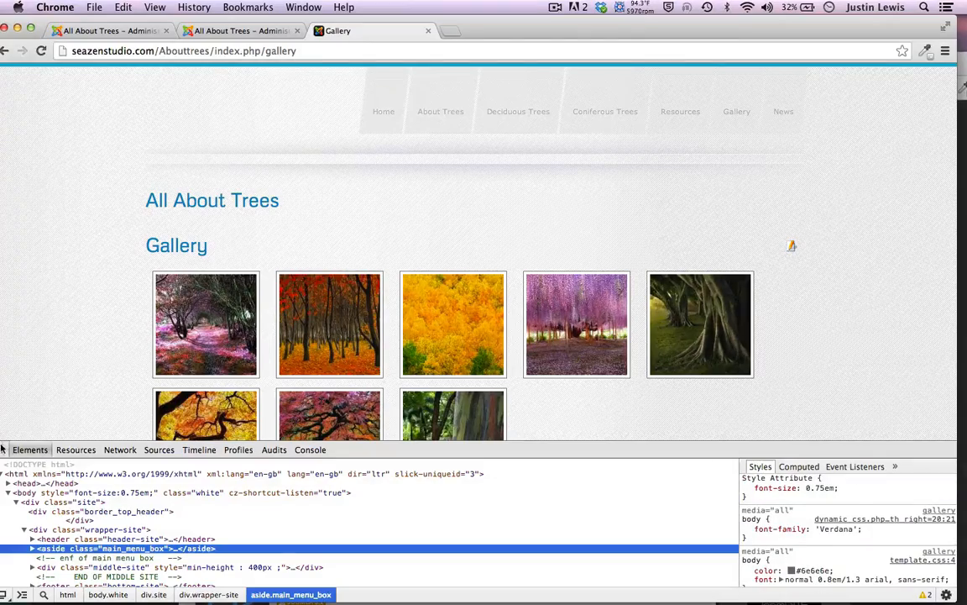
key("super+alt+i")
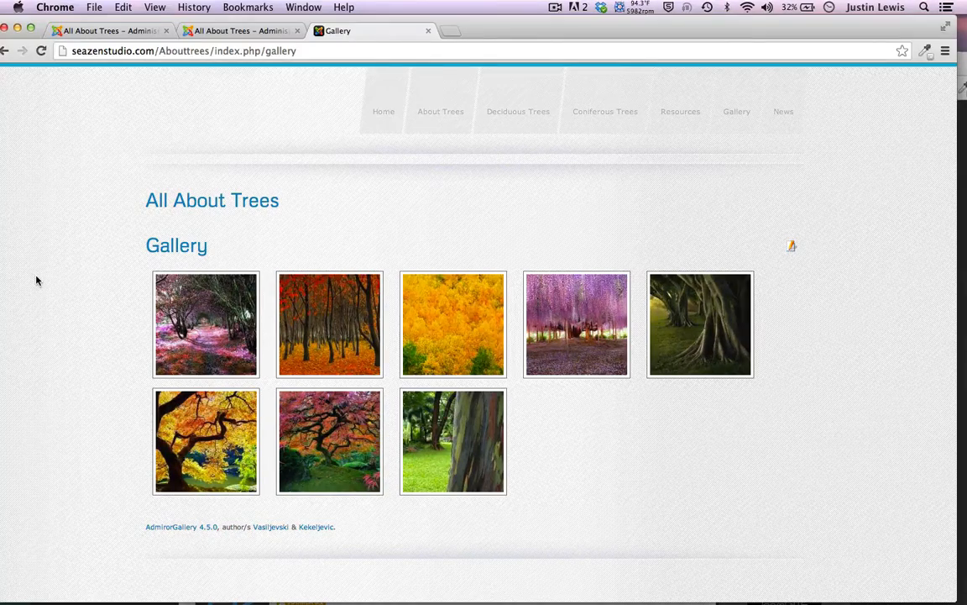
left_click(82, 30)
scroll(528, 279, "down", 10)
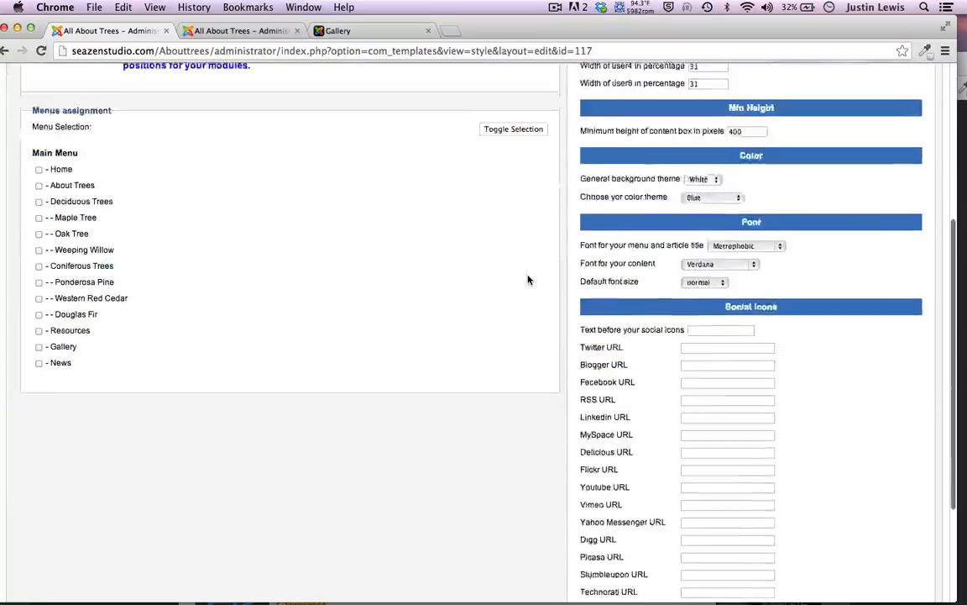
scroll(528, 279, "up", 10)
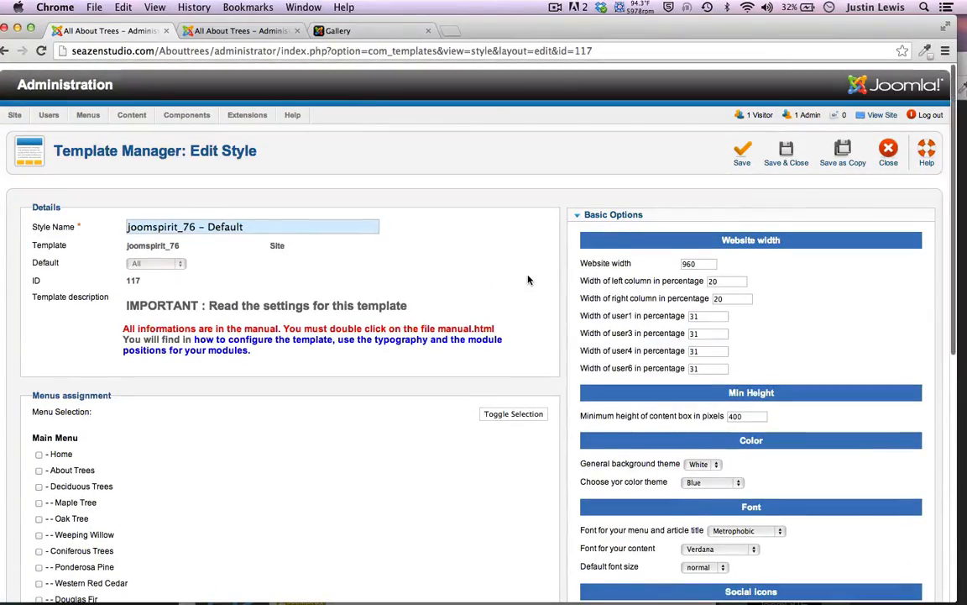
scroll(529, 280, "down", 5)
scroll(529, 279, "up", 5)
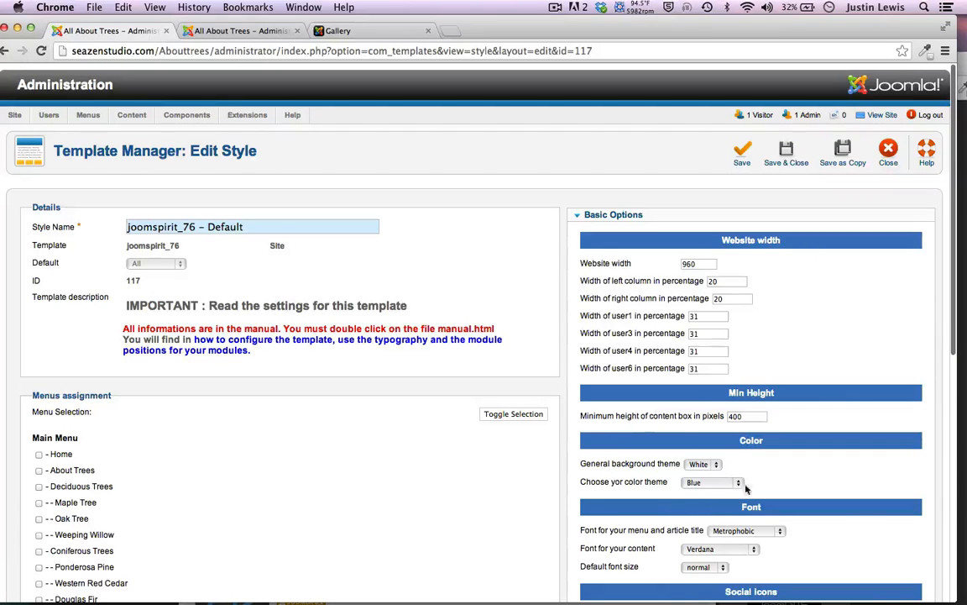
scroll(622, 538, "down", 5)
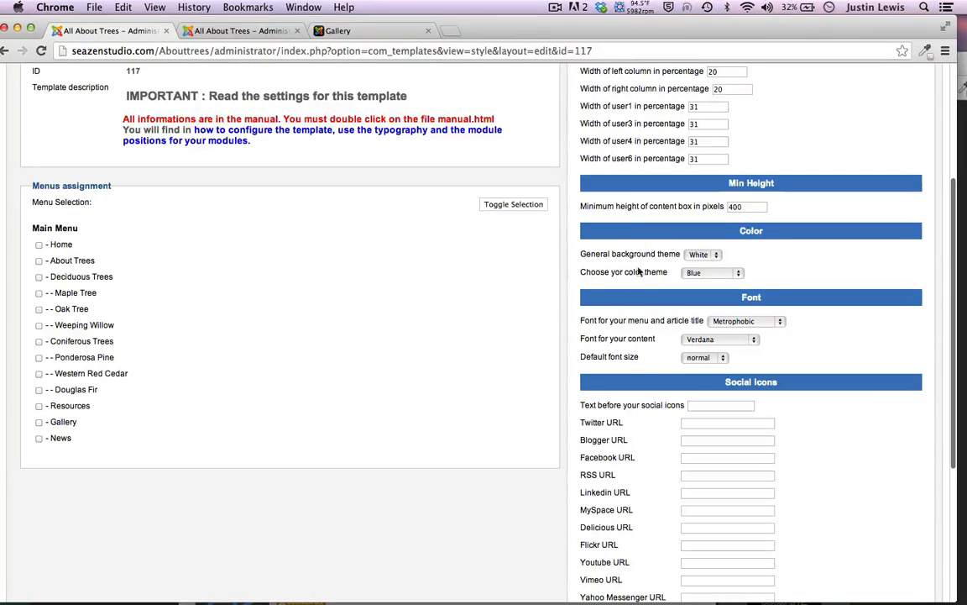
scroll(648, 403, "down", 5)
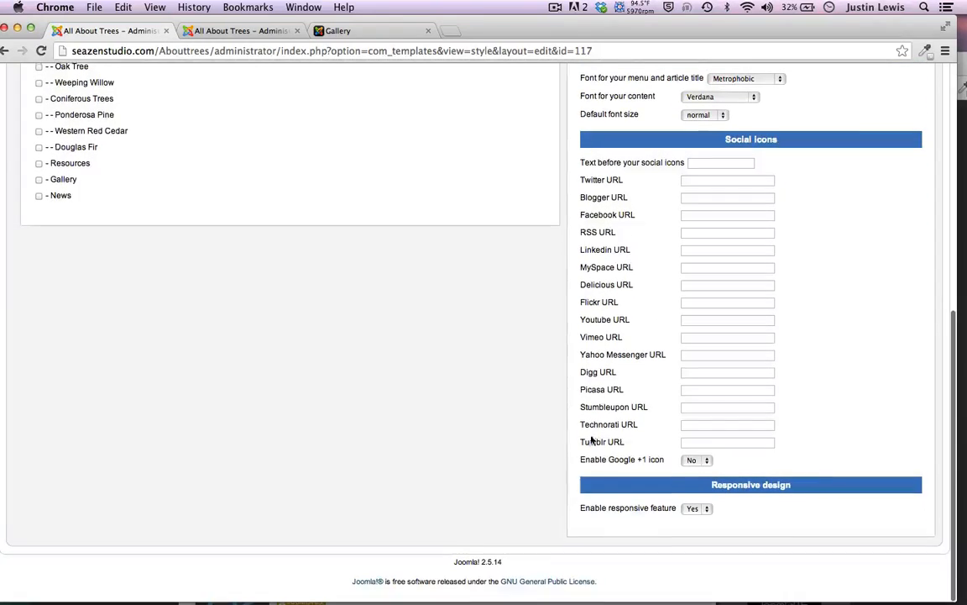
scroll(425, 367, "up", 10)
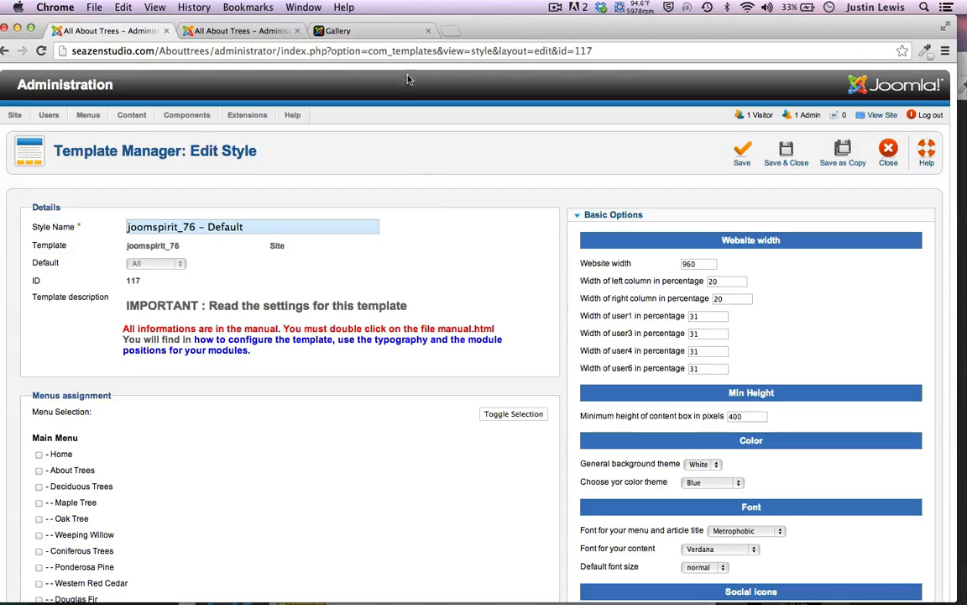
left_click(358, 28)
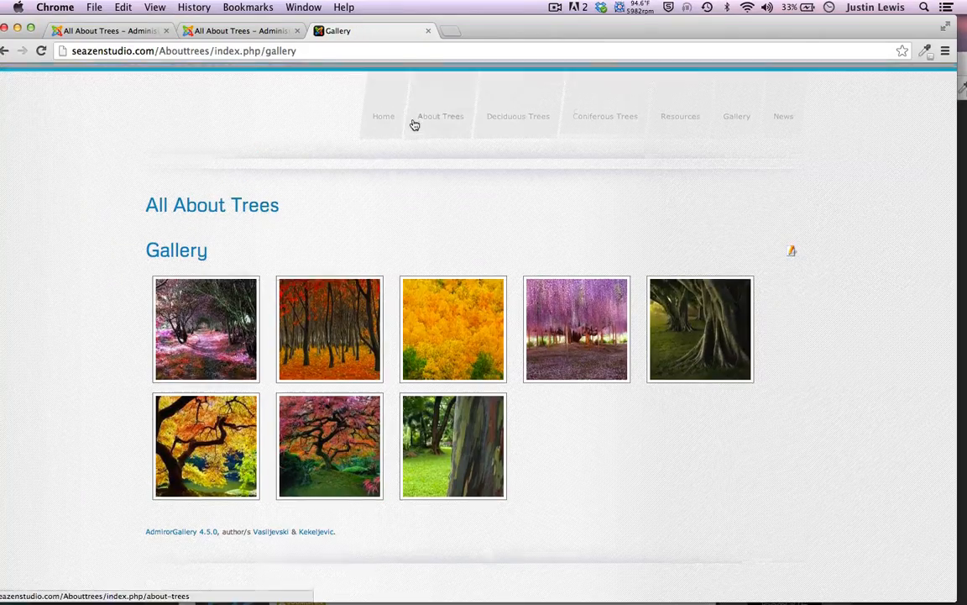
Load the About Trees Home page and return to the joomspirit_76 style settings tab
left_click(384, 114)
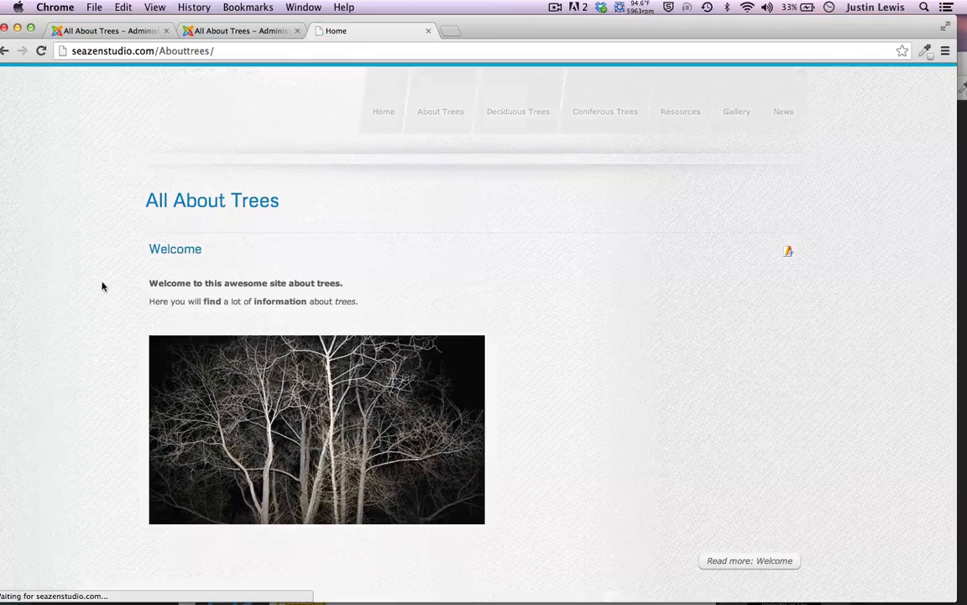
left_click(113, 30)
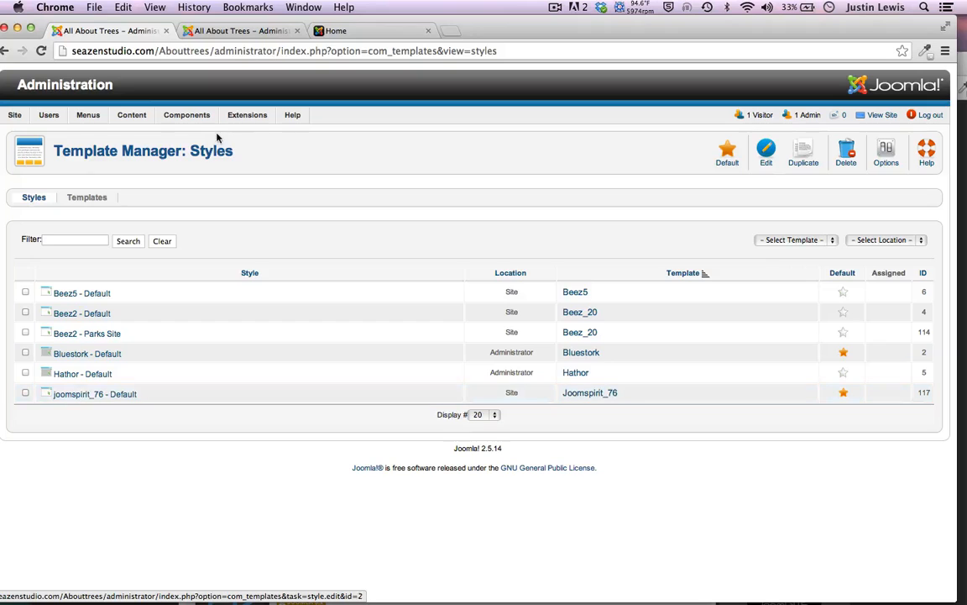
In the Extension Manager, list all extensions on a single page
left_click(245, 133)
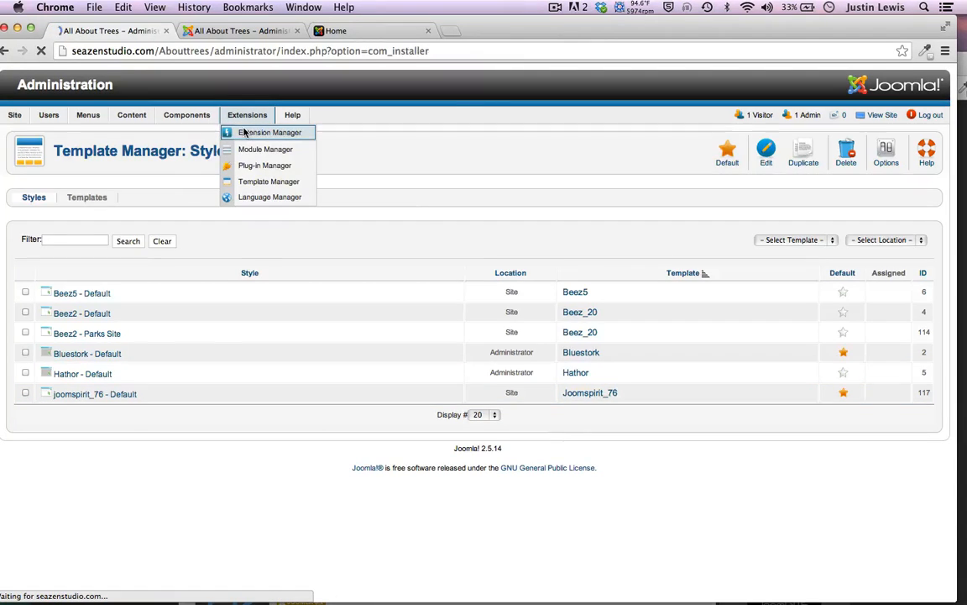
left_click(129, 202)
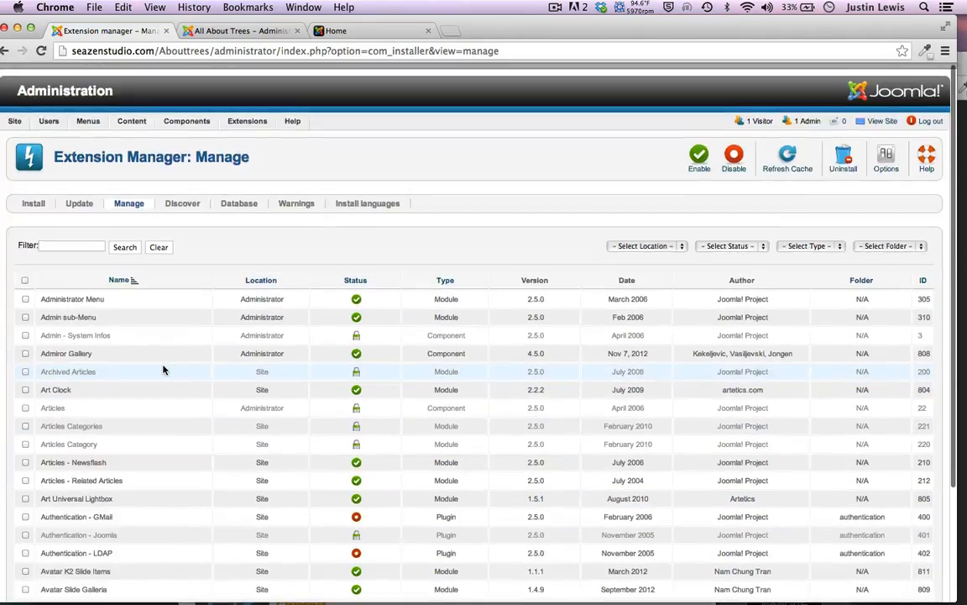
scroll(210, 471, "down", 3)
left_click(327, 534)
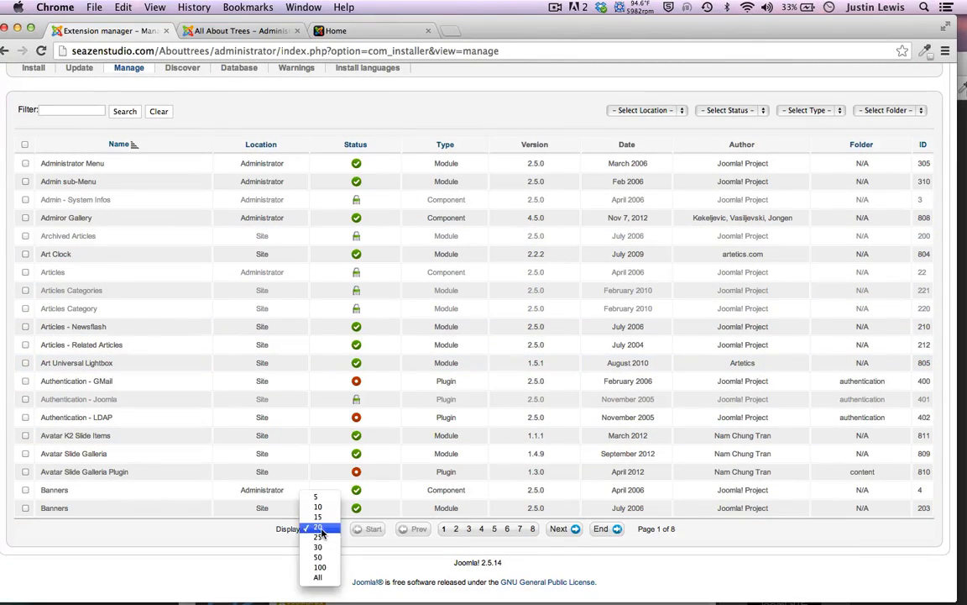
left_click(318, 576)
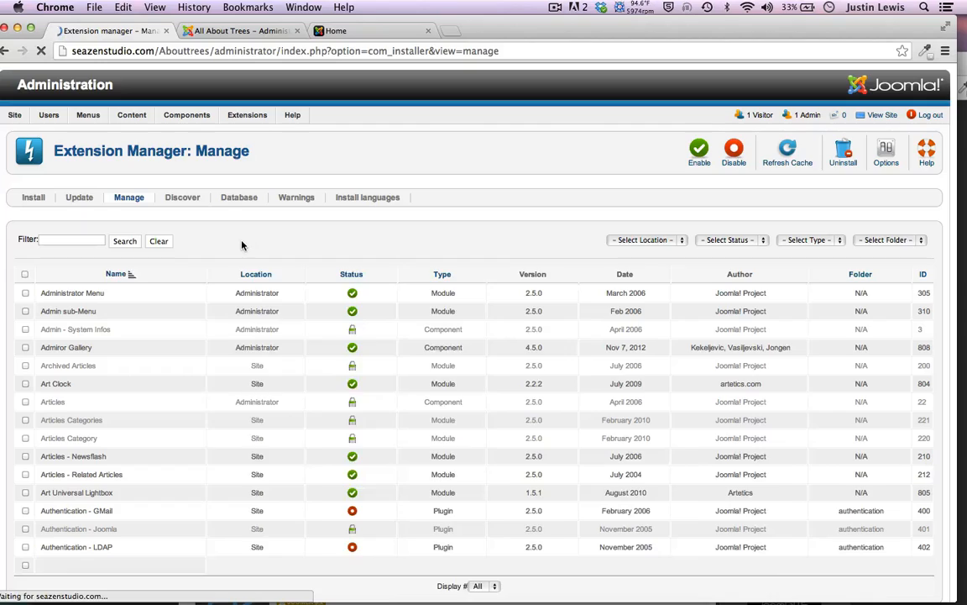
Find 'joomsp' on the page and tick the joomspirit_76 template extension
scroll(242, 244, "down", 4)
scroll(242, 245, "down", 5)
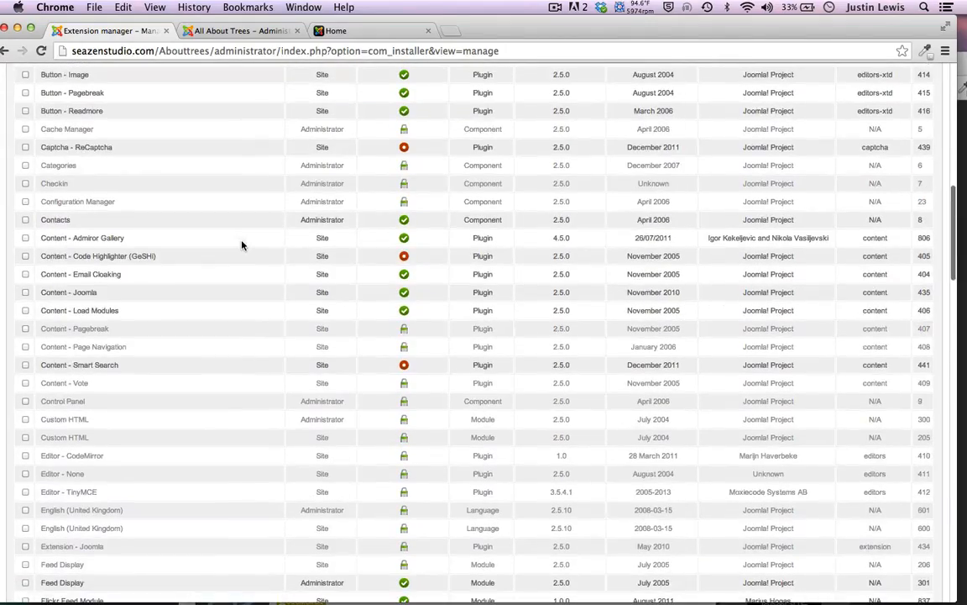
scroll(242, 245, "down", 7)
scroll(242, 246, "up", 5)
scroll(242, 245, "up", 15)
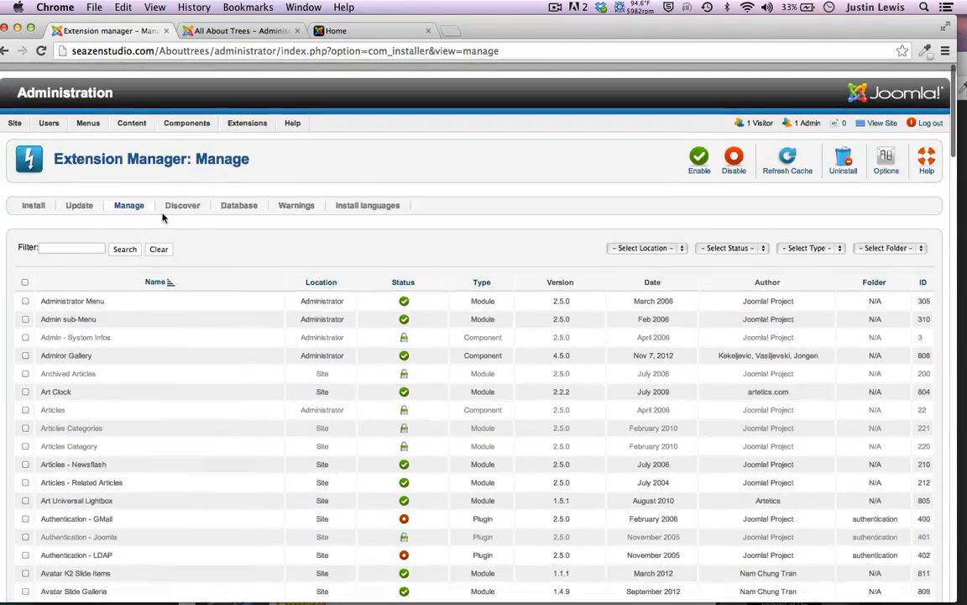
key("super+f")
type("joomsp")
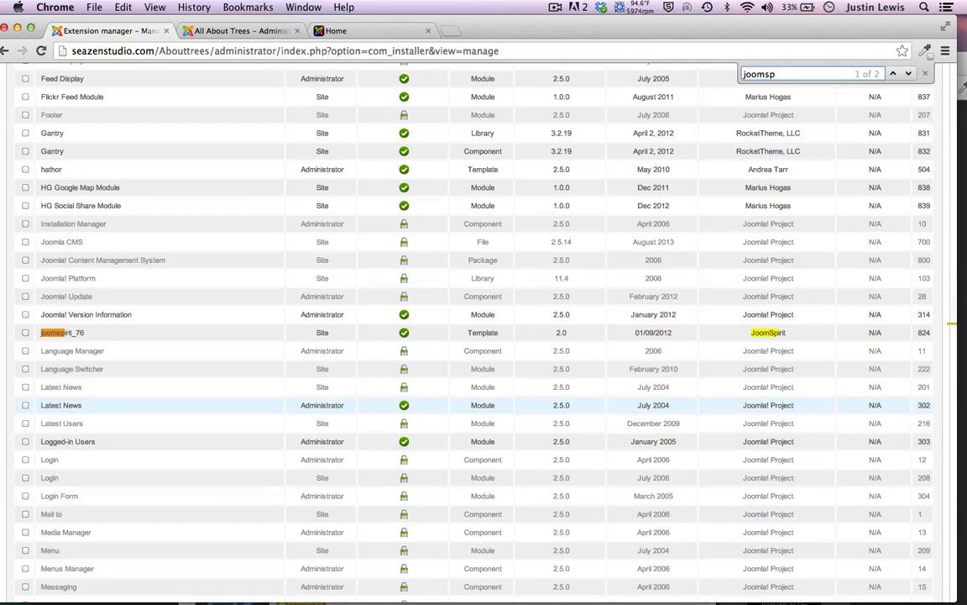
left_click(24, 335)
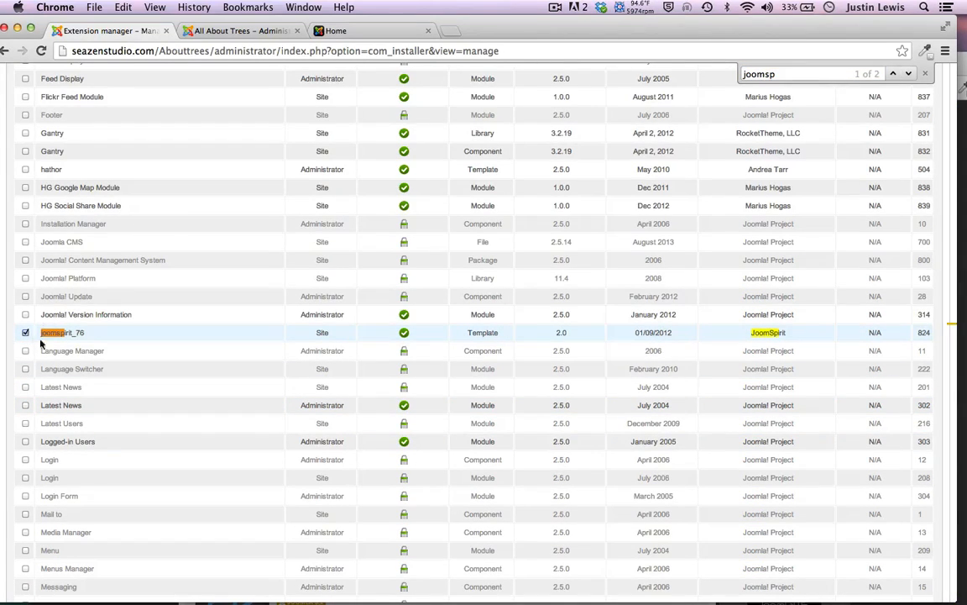
Go to the Template Manager styles list
scroll(504, 252, "up", 10)
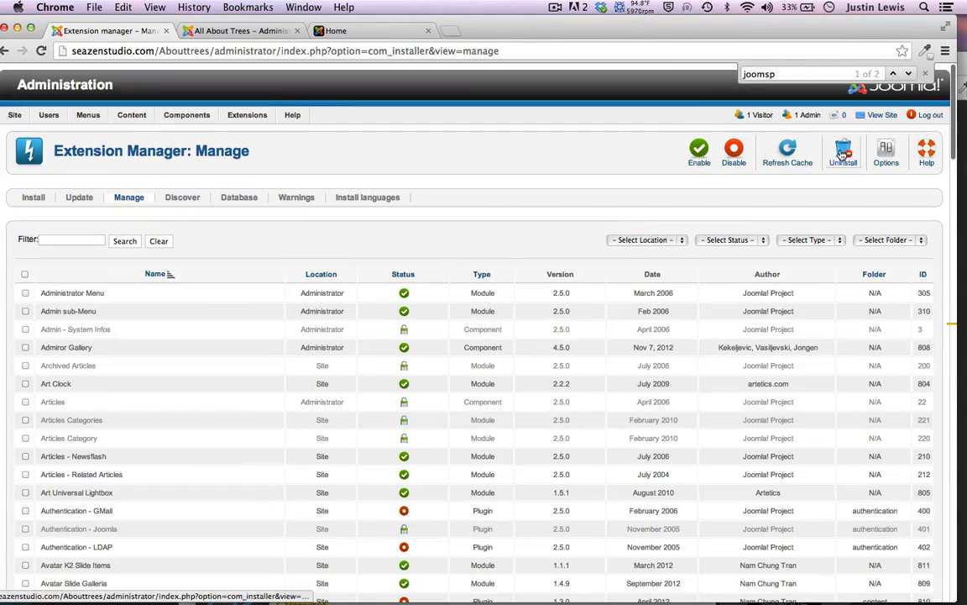
scroll(77, 342, "down", 1)
scroll(97, 344, "down", 15)
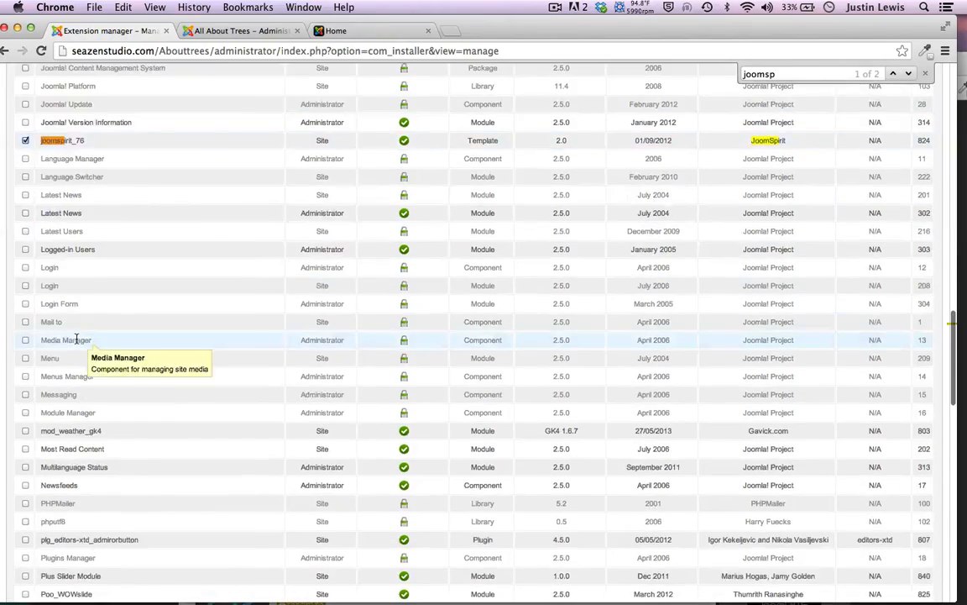
scroll(114, 234, "up", 2)
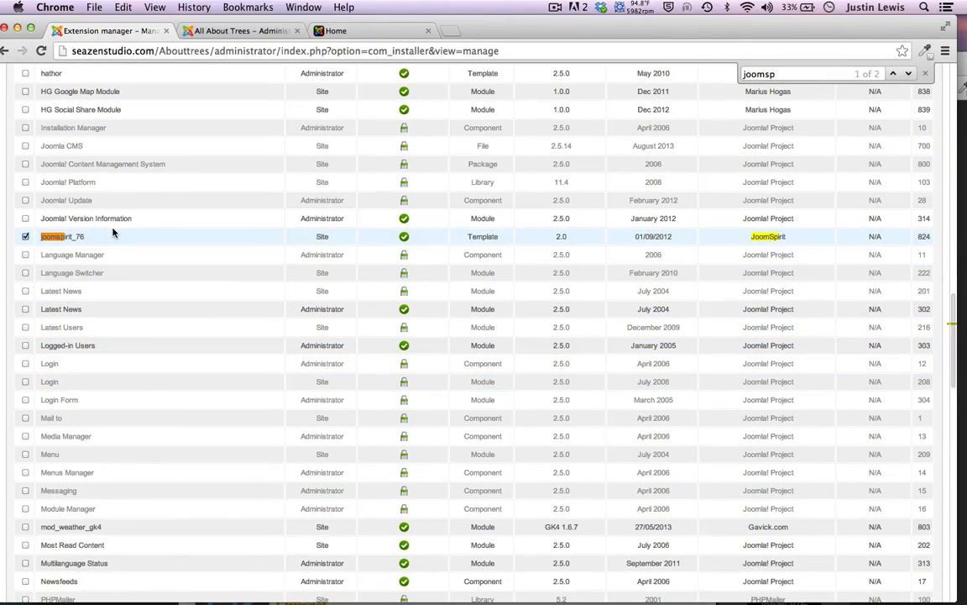
scroll(754, 165, "up", 15)
scroll(806, 155, "up", 3)
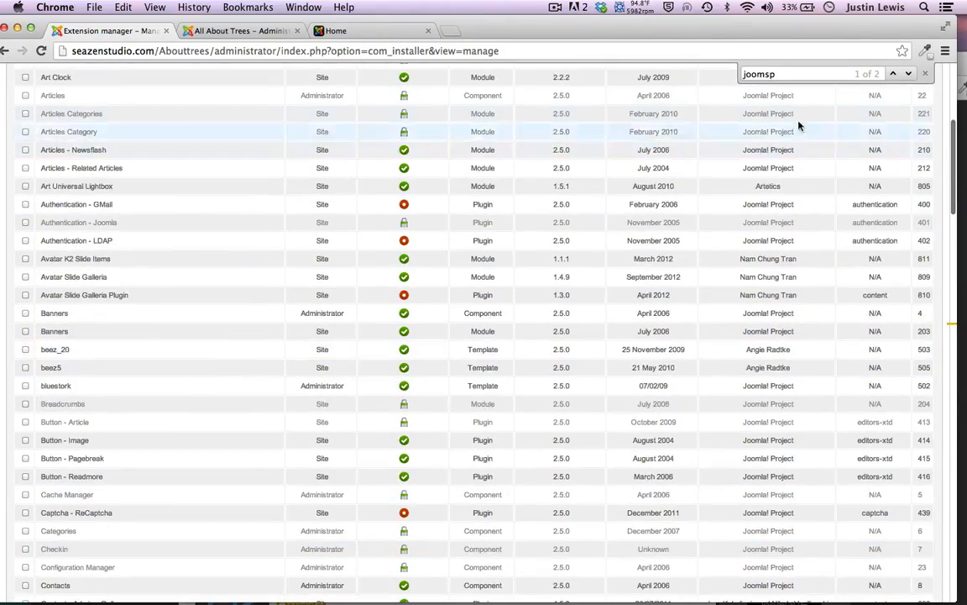
scroll(5, 412, "up", 10)
scroll(5, 427, "down", 1)
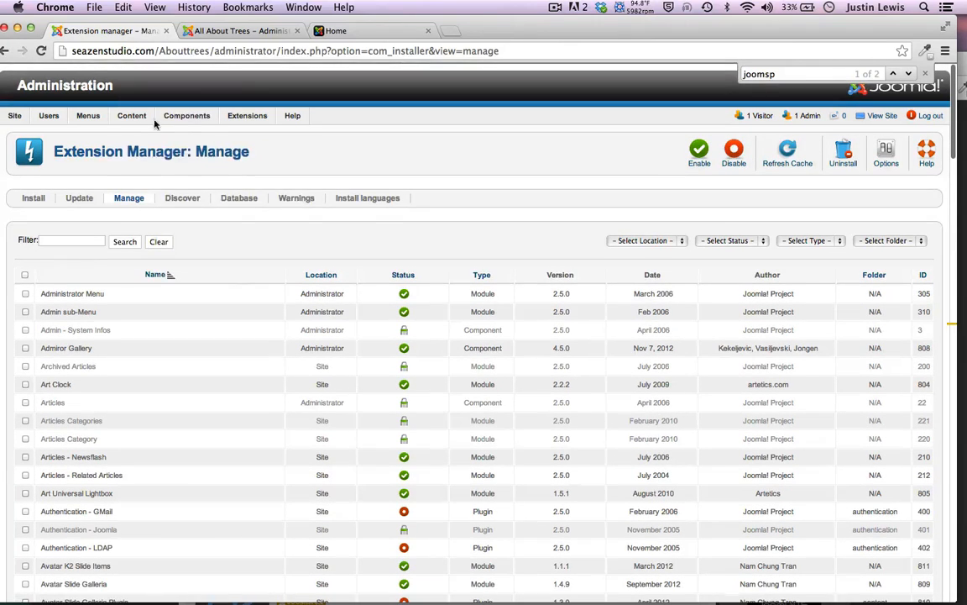
mouse_move(251, 115)
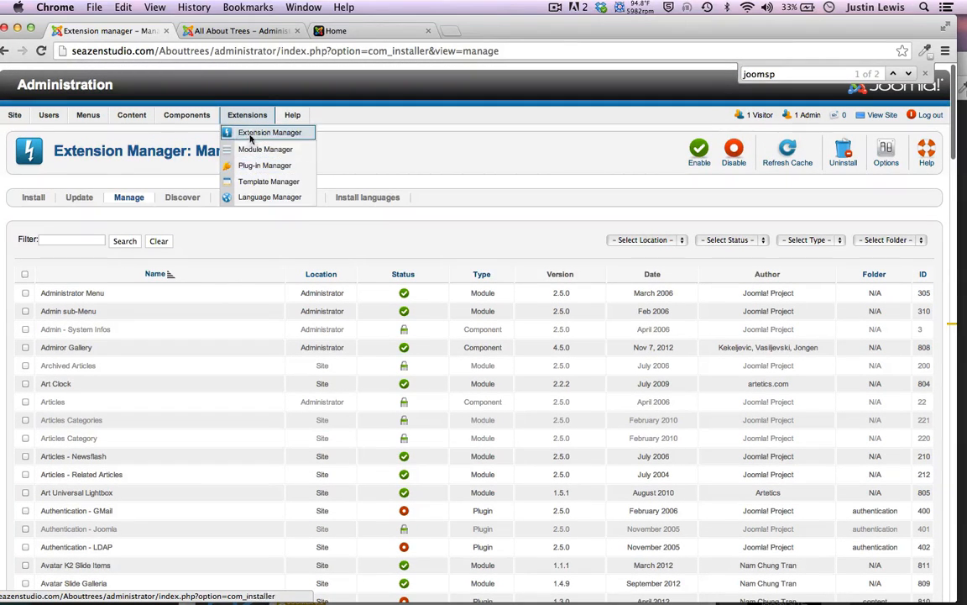
left_click(250, 182)
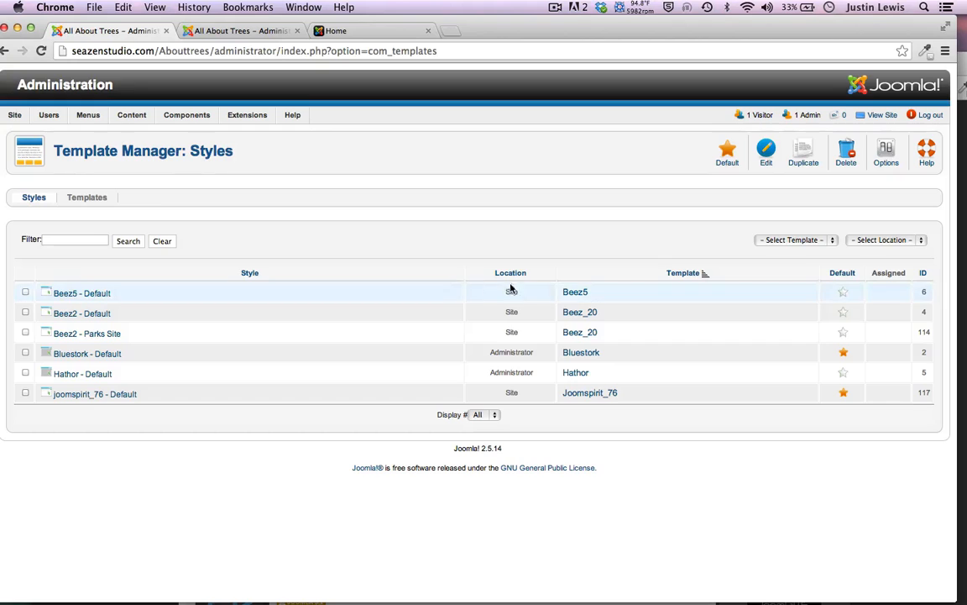
Make Beez2 - Default the site's default style and reload the front page to see it
left_click(844, 318)
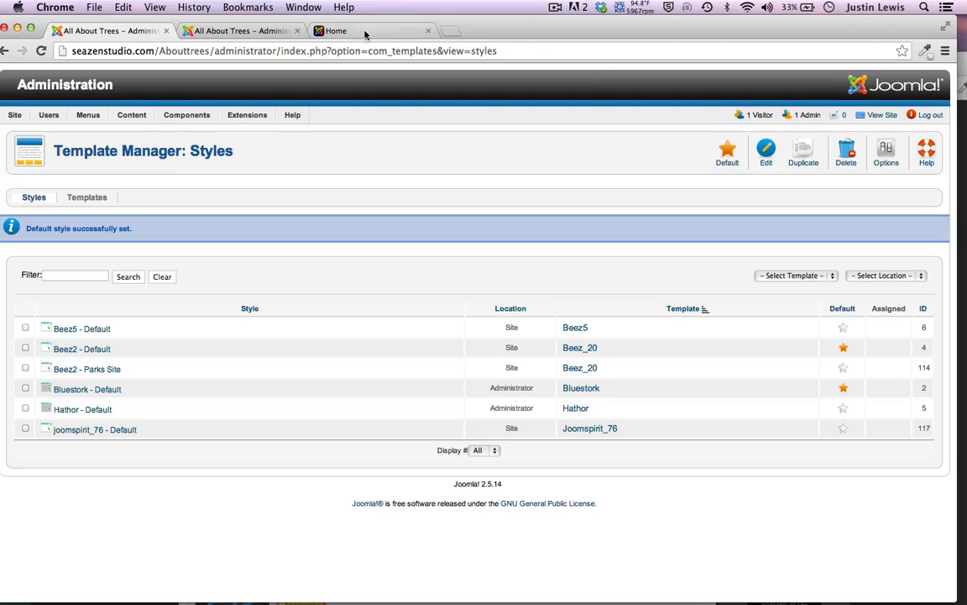
left_click(334, 31)
left_click(40, 50)
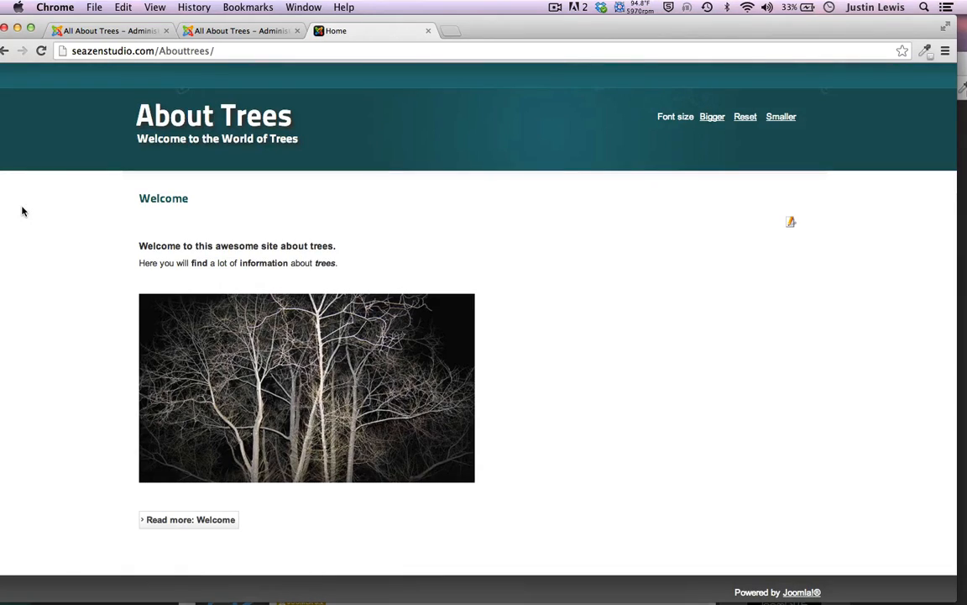
scroll(92, 353, "down", 2)
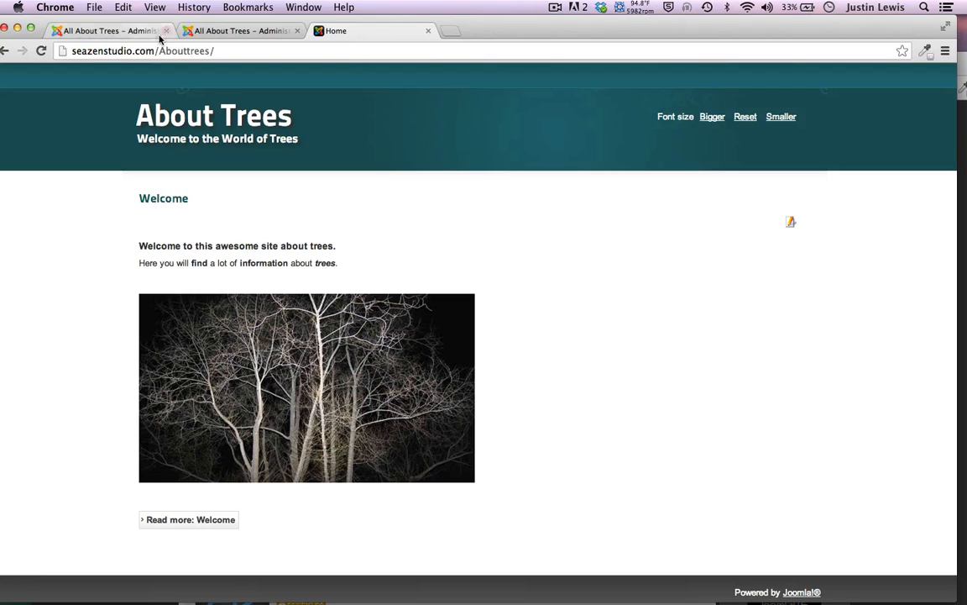
Open the Main Menu module's settings from the Menu Manager
left_click(126, 31)
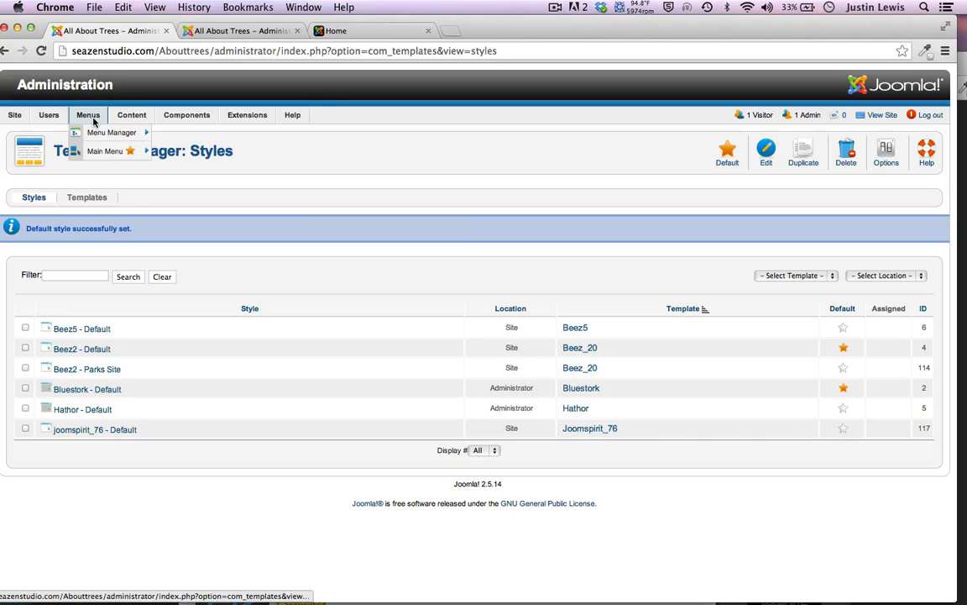
left_click(95, 135)
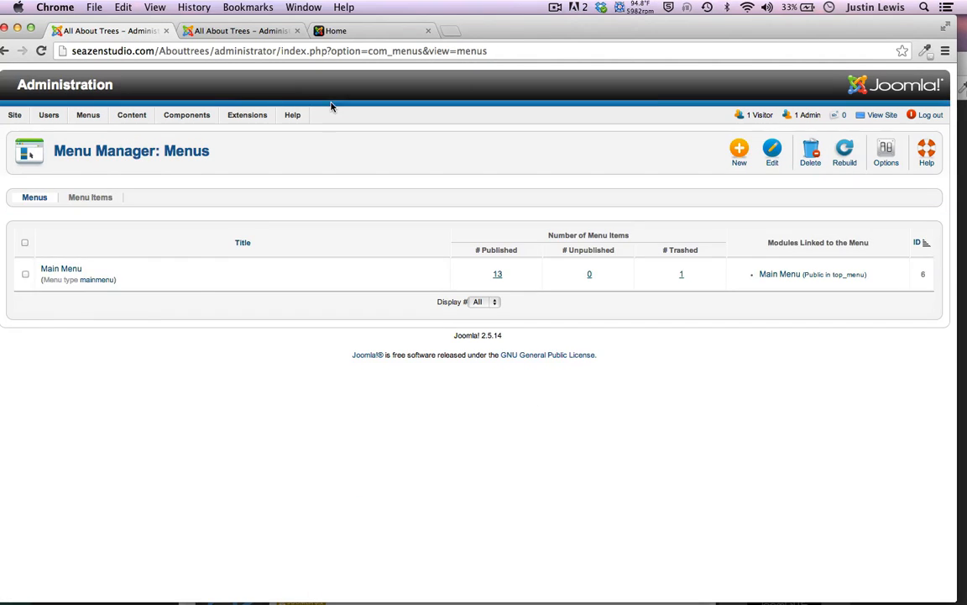
left_click(782, 275)
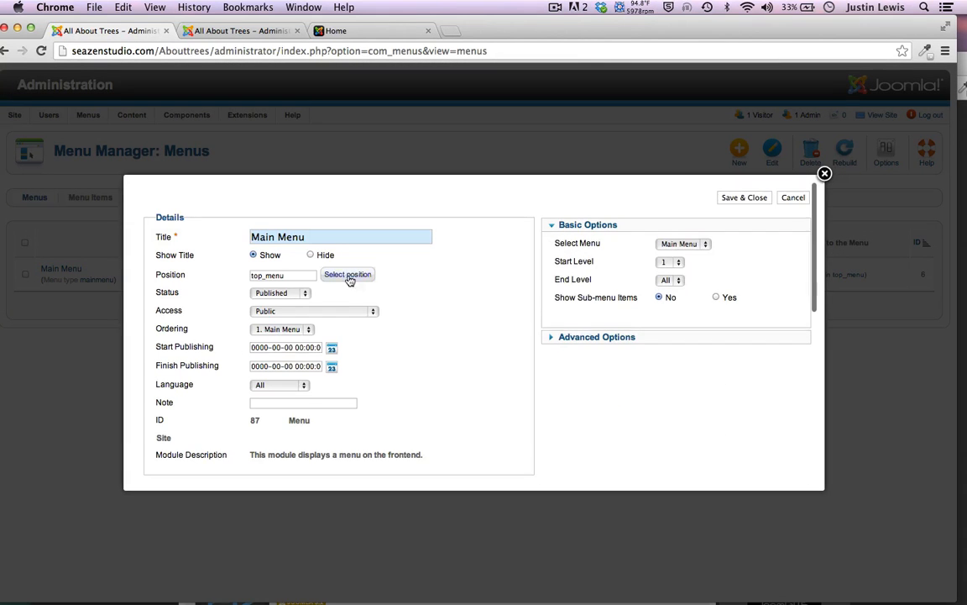
Place the Main Menu module in beez_20's position-7, save and close, and reload the front page
left_click(350, 278)
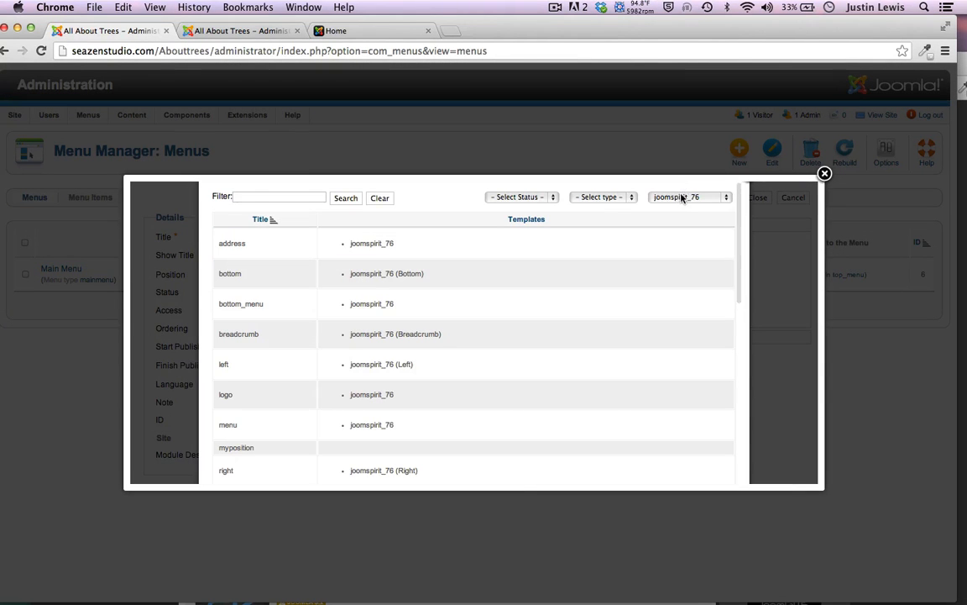
left_click(682, 195)
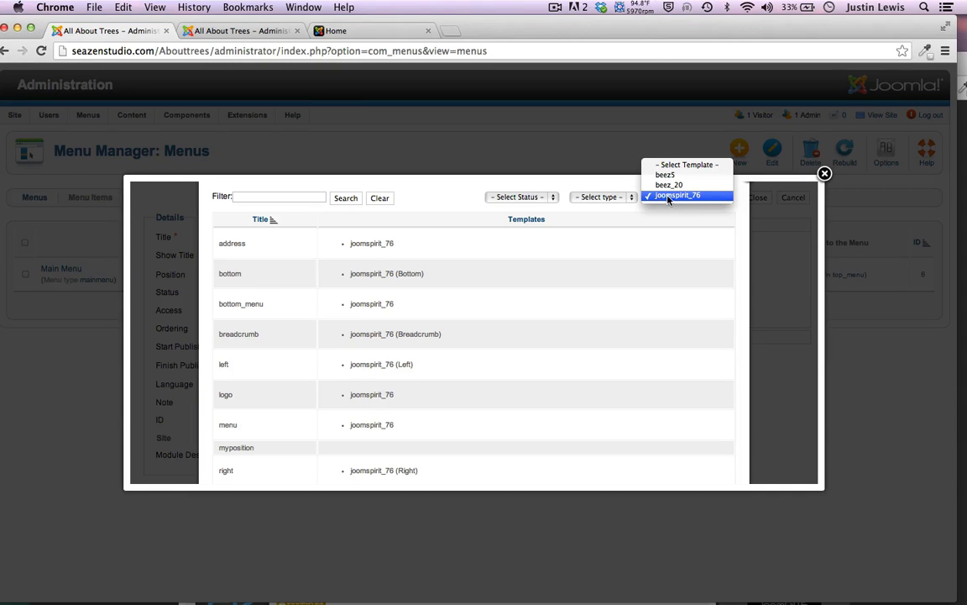
left_click(670, 191)
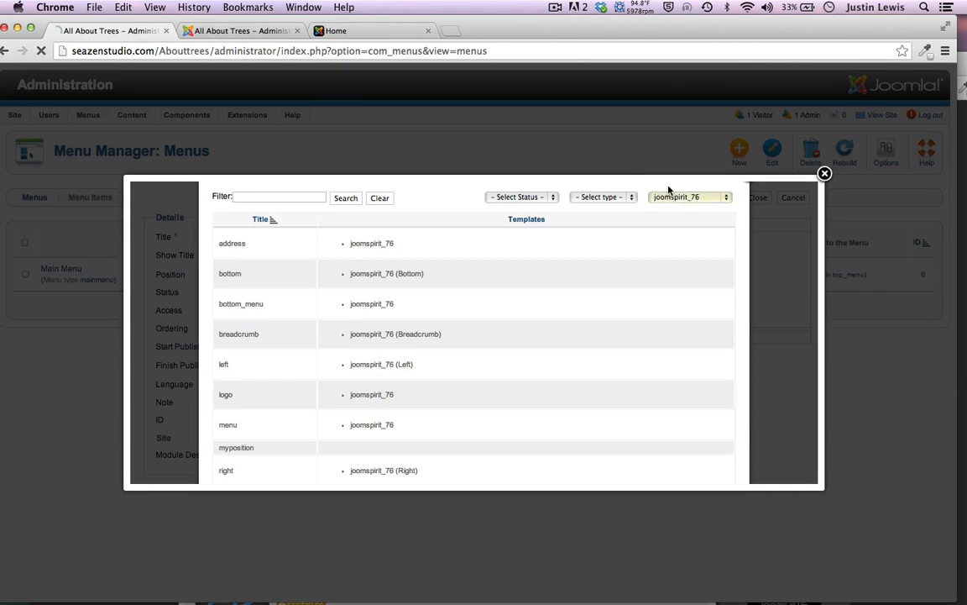
scroll(285, 320, "down", 6)
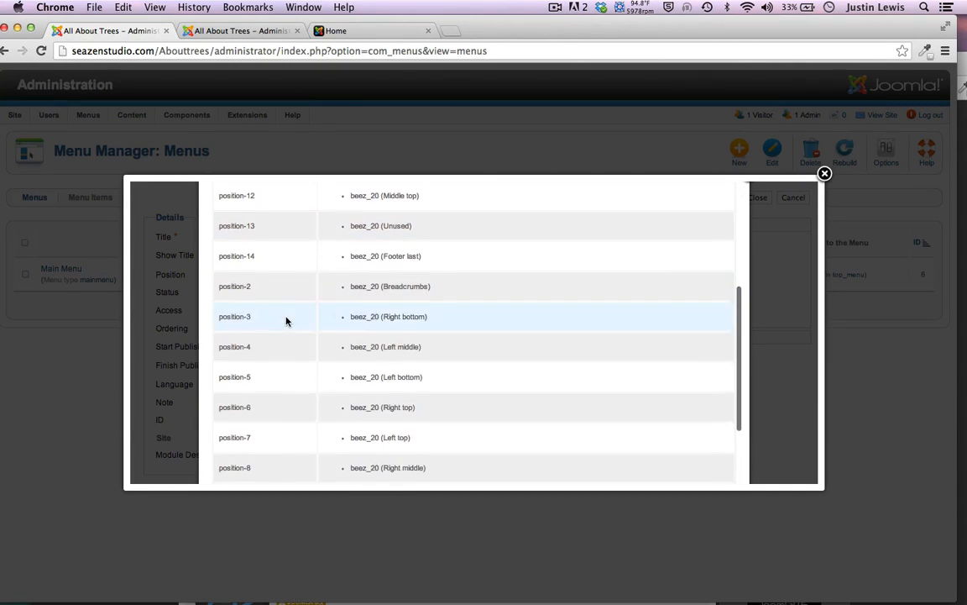
left_click(232, 404)
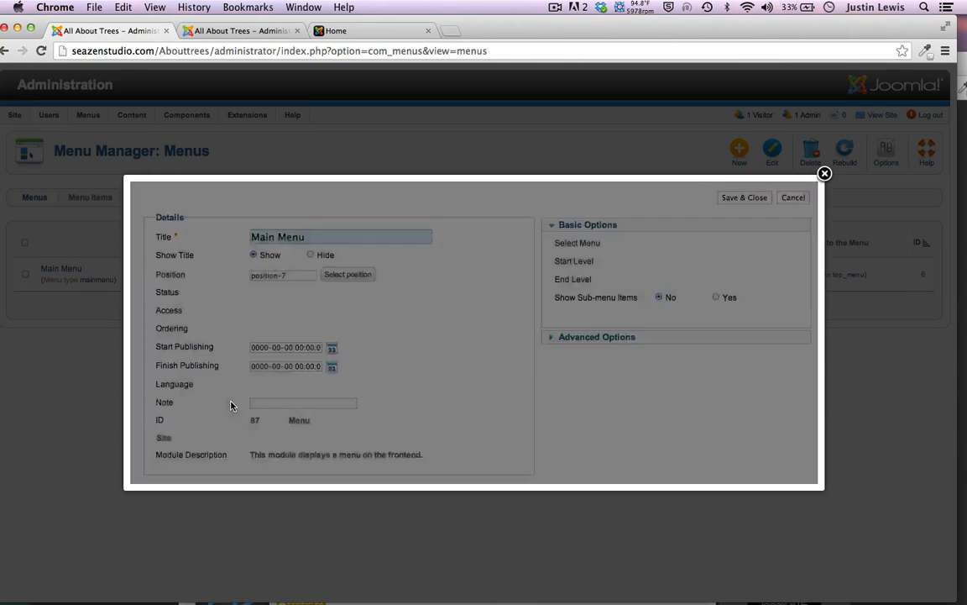
left_click(731, 198)
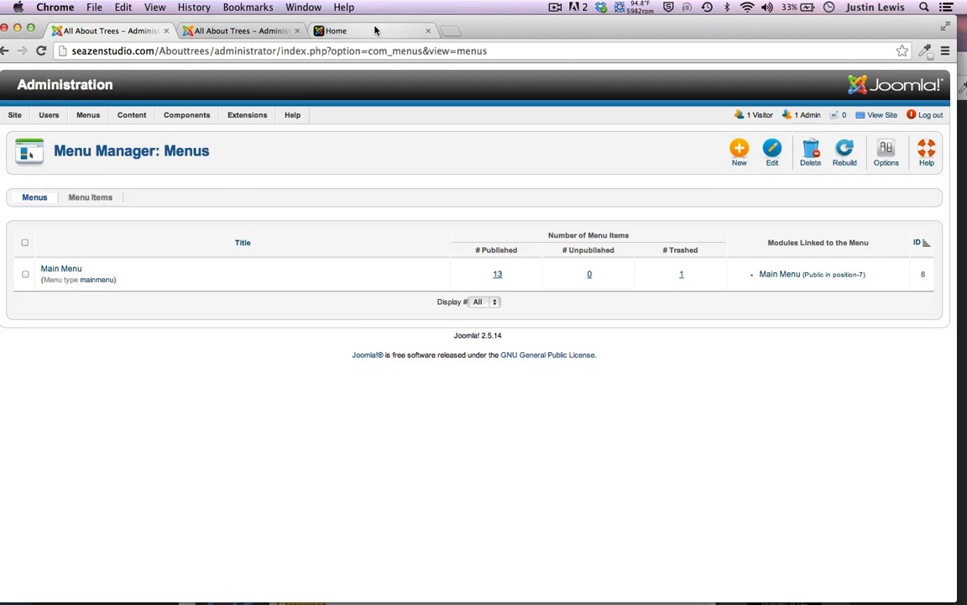
left_click(375, 30)
left_click(41, 51)
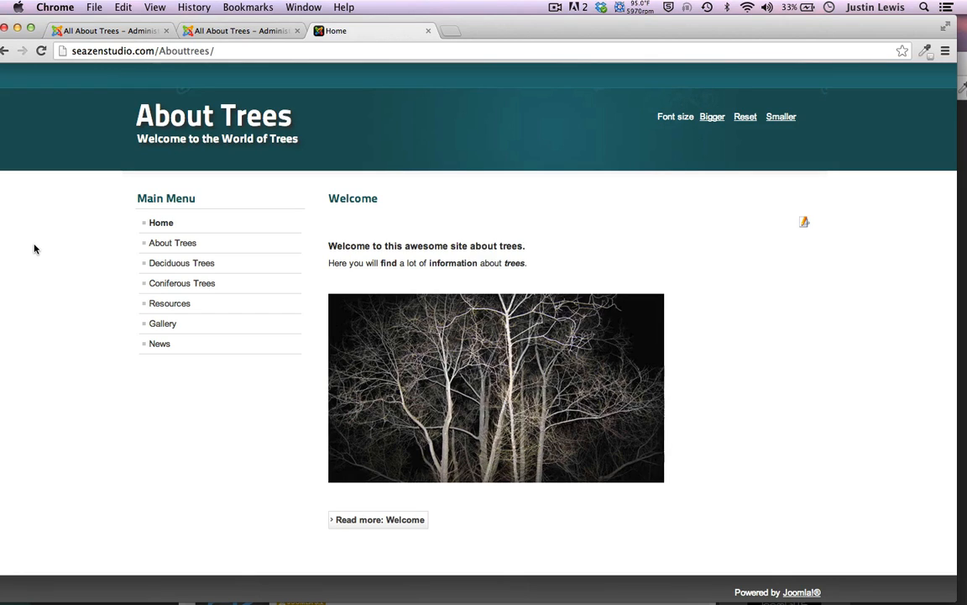
Check the second admin tab, then return to the Menu Manager tab
left_click(211, 33)
left_click(108, 32)
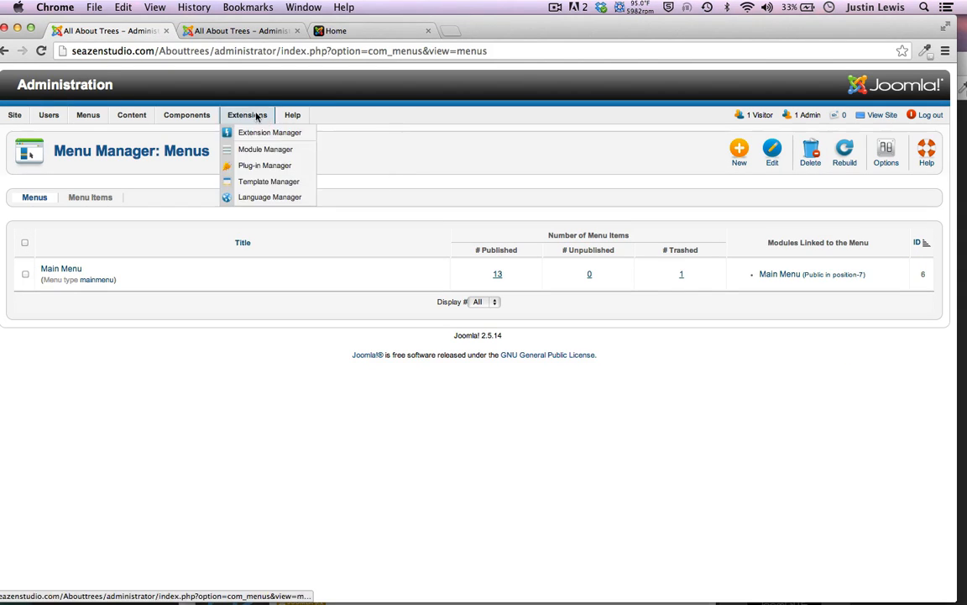
mouse_move(241, 117)
Start the Extension Manager, then bring forward the Slideshow CK window's Hogash ERIS template tab
left_click(252, 132)
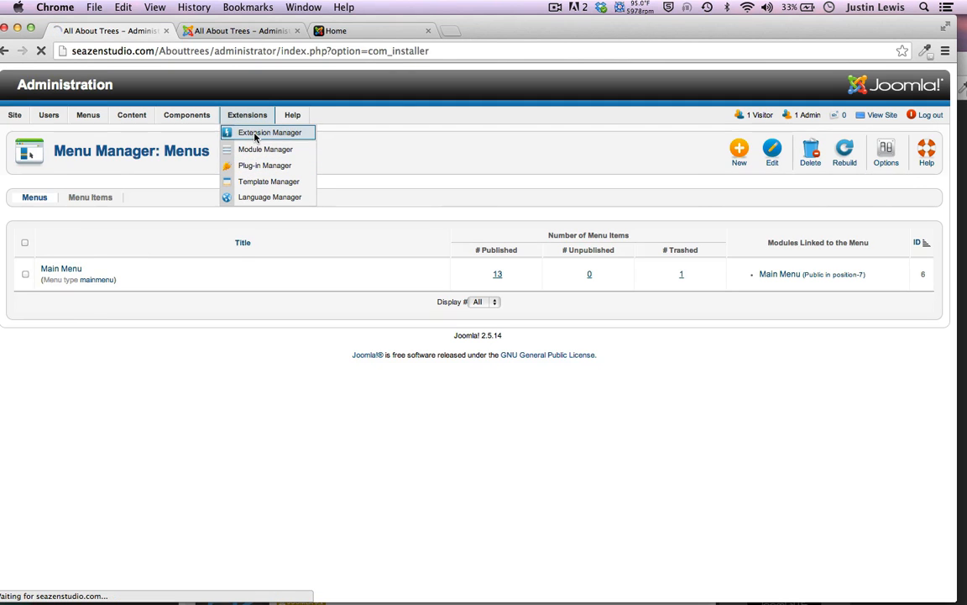
left_click_drag(488, 31, 499, 147)
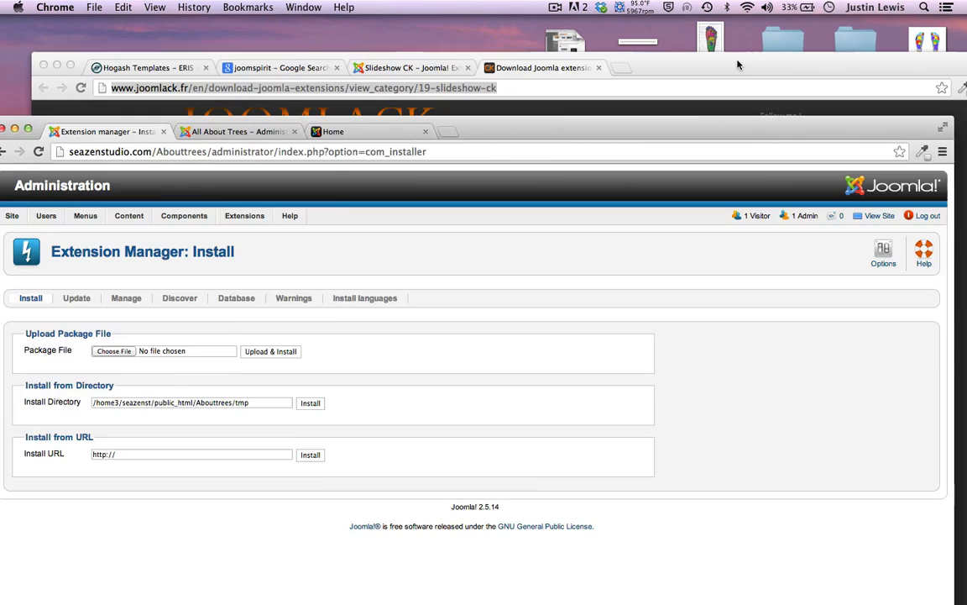
left_click(664, 52)
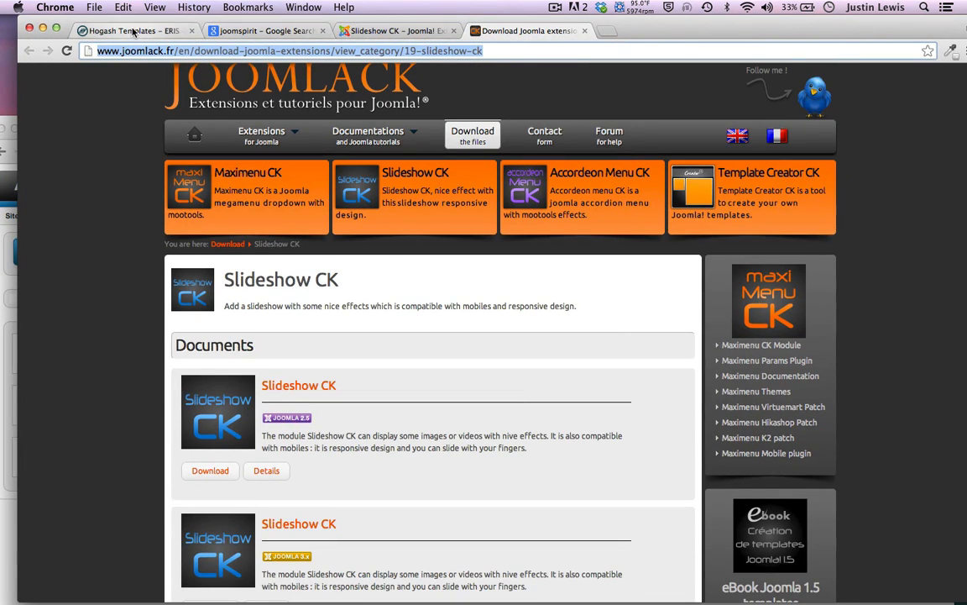
left_click(135, 31)
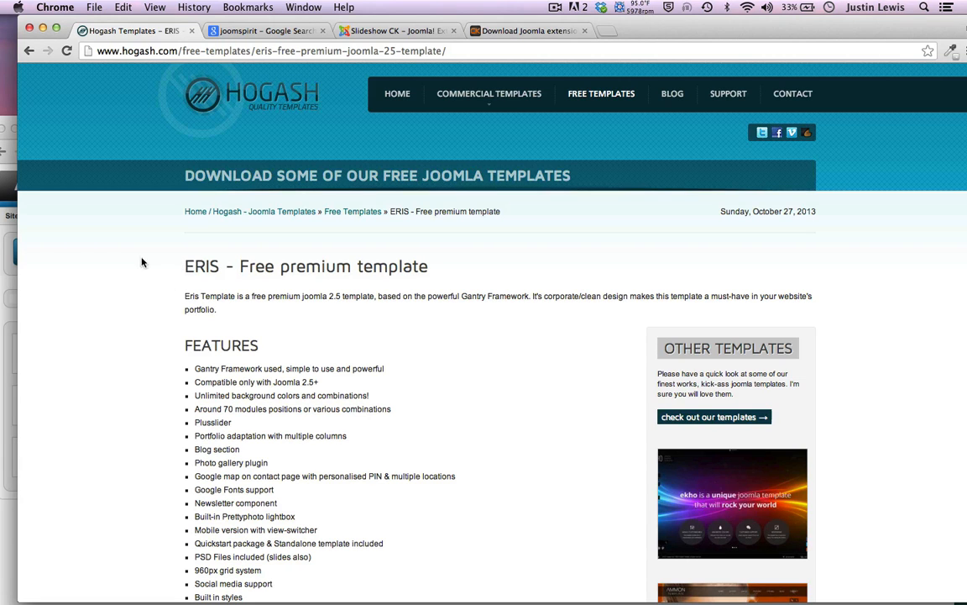
Scroll through the ERIS template page and expand the map location and settings help
scroll(150, 252, "down", 3)
scroll(176, 277, "up", 3)
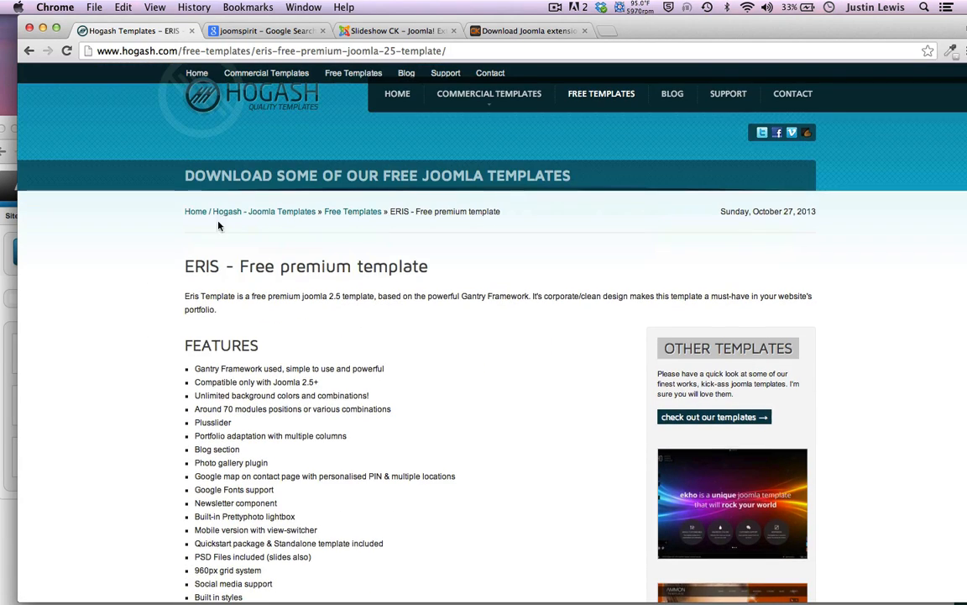
scroll(147, 286, "down", 1)
scroll(148, 287, "down", 10)
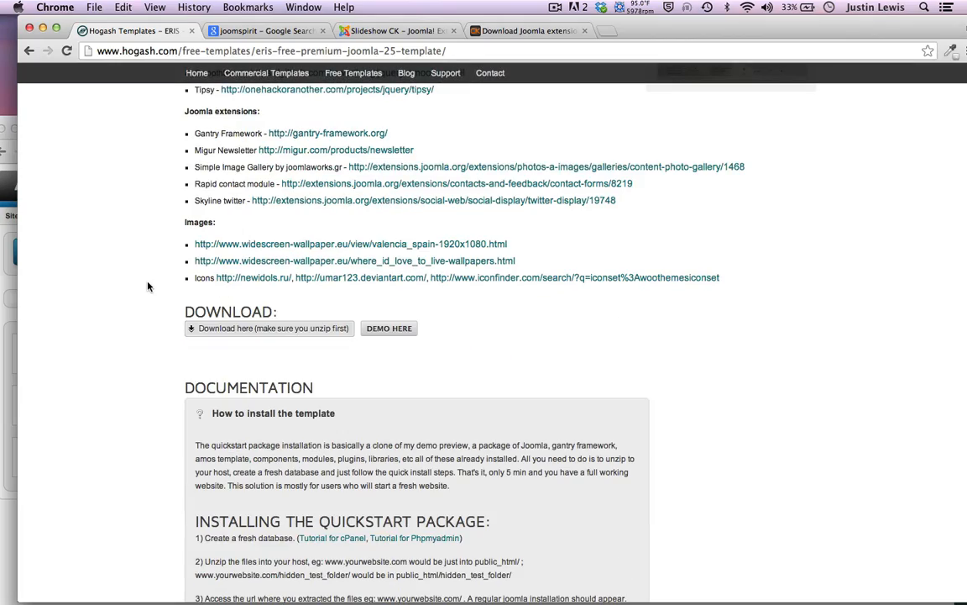
scroll(148, 286, "up", 4)
scroll(147, 286, "down", 5)
scroll(147, 286, "up", 5)
scroll(148, 287, "up", 5)
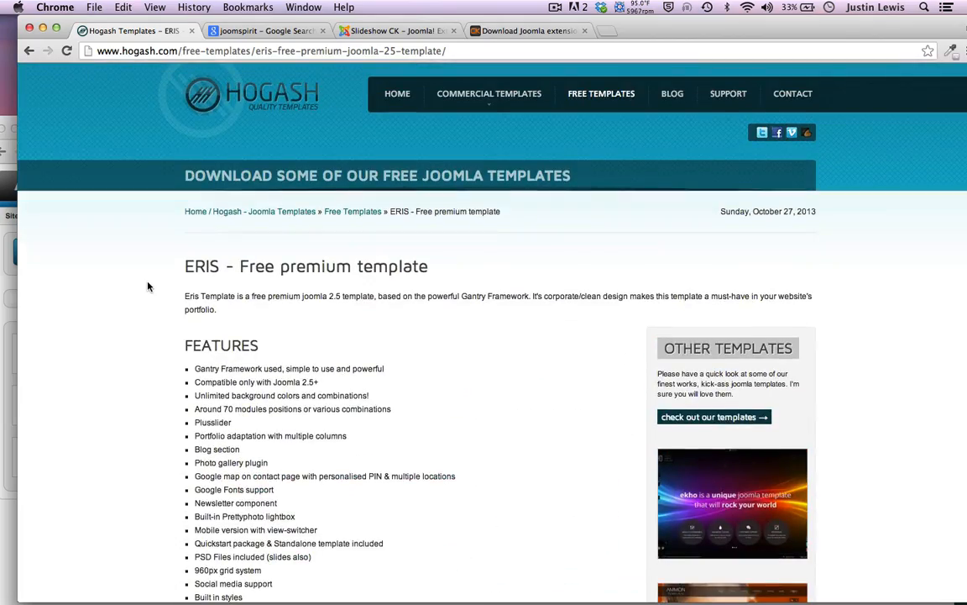
scroll(148, 287, "down", 12)
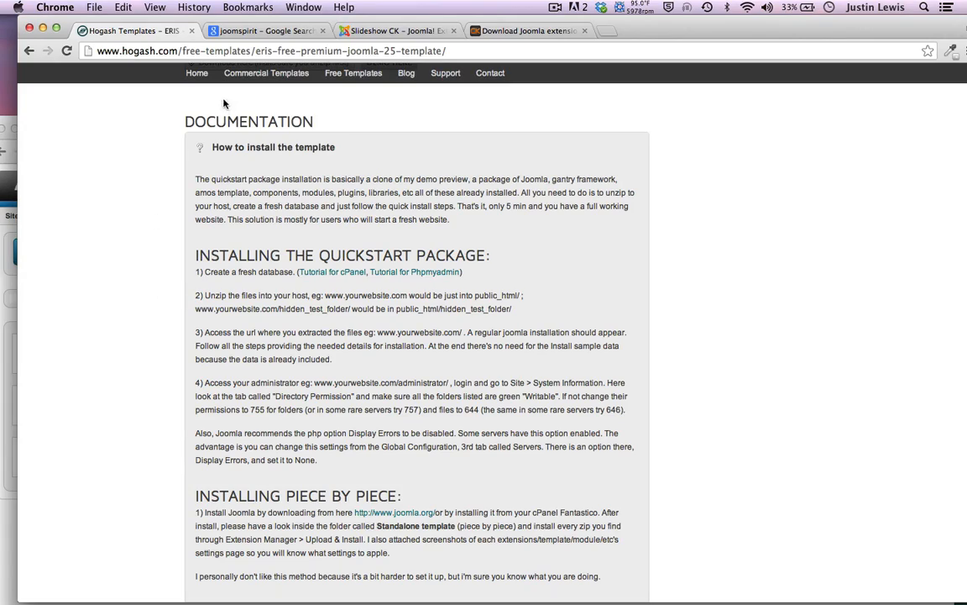
scroll(241, 340, "down", 10)
scroll(216, 306, "up", 2)
scroll(232, 283, "down", 1)
scroll(160, 269, "up", 10)
scroll(168, 319, "down", 2)
scroll(176, 341, "down", 8)
left_click(233, 389)
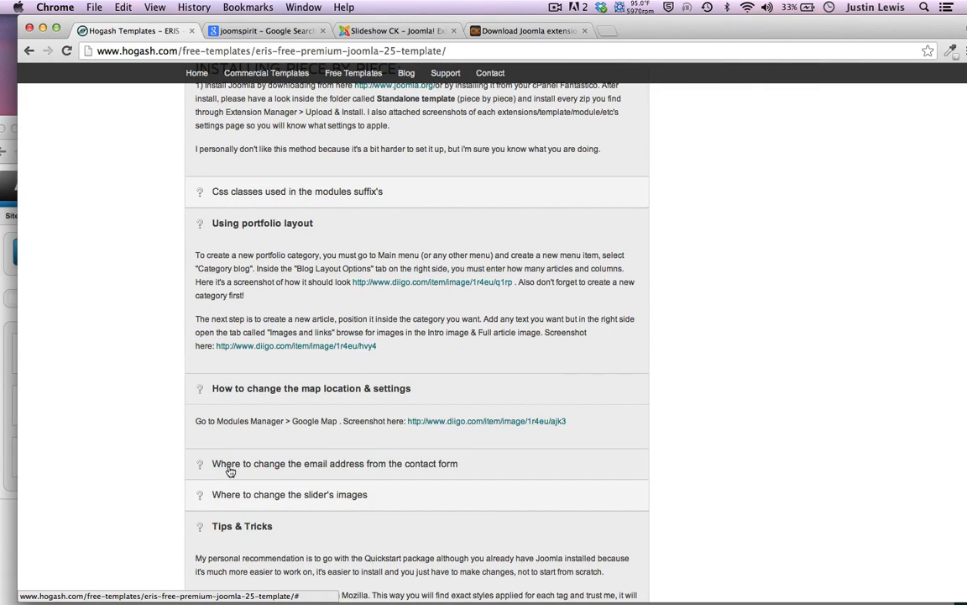
Collapse and reopen the 'How to install the template' section, then read through it
scroll(214, 487, "up", 5)
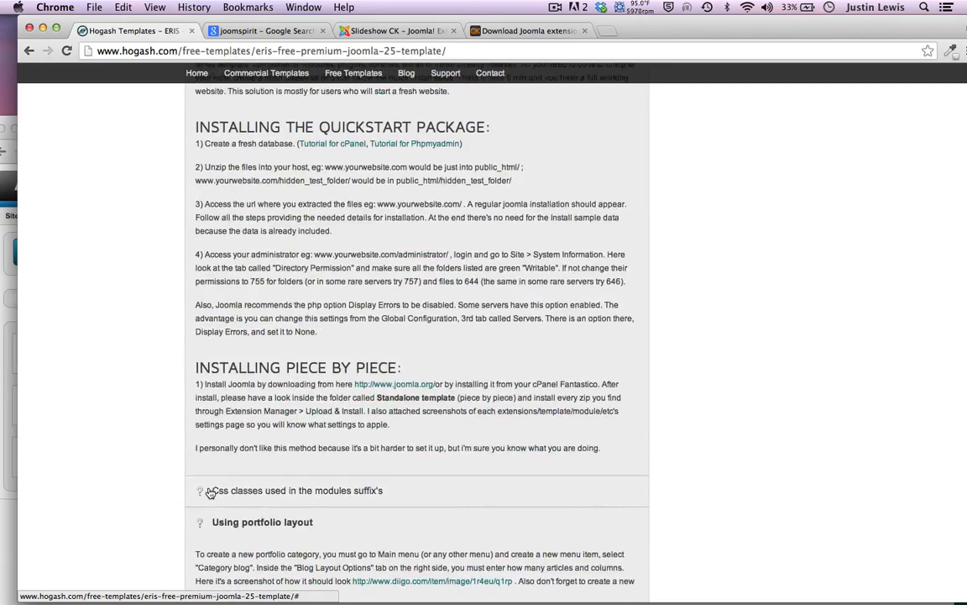
scroll(210, 493, "up", 6)
left_click(212, 475)
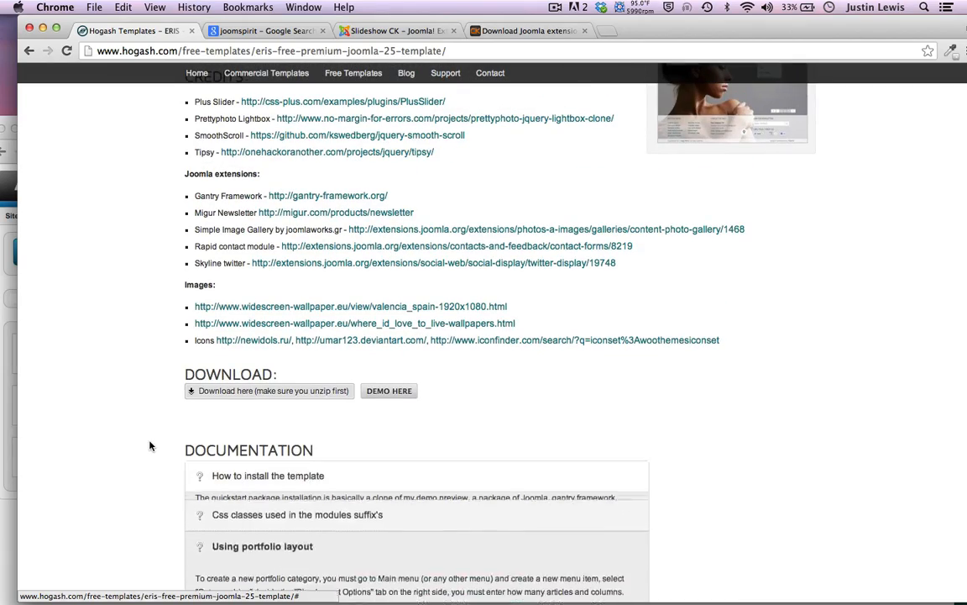
scroll(151, 471, "down", 3)
left_click(233, 322)
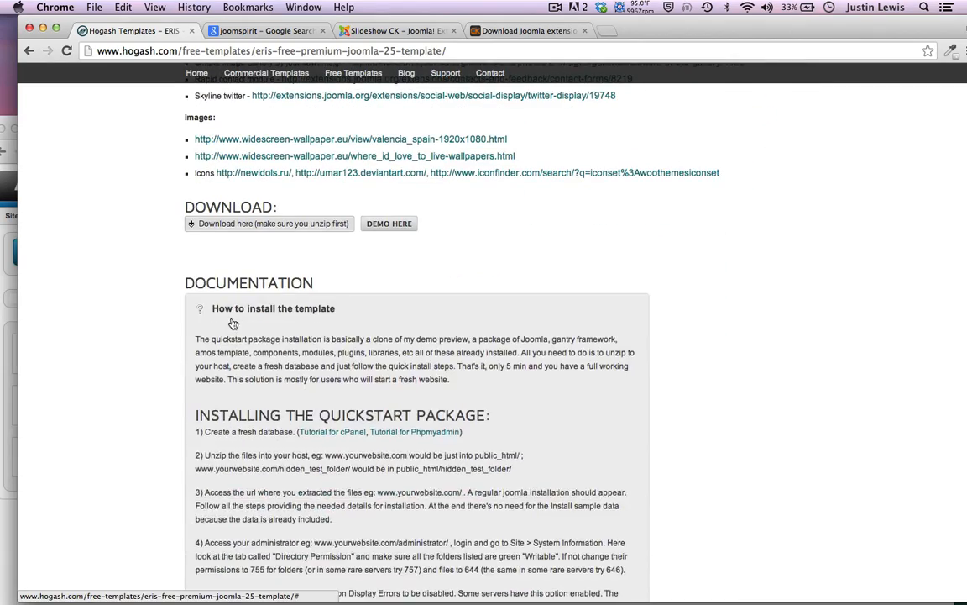
scroll(234, 322, "down", 2)
scroll(111, 398, "down", 5)
scroll(112, 398, "up", 6)
scroll(111, 398, "down", 4)
scroll(111, 398, "up", 1)
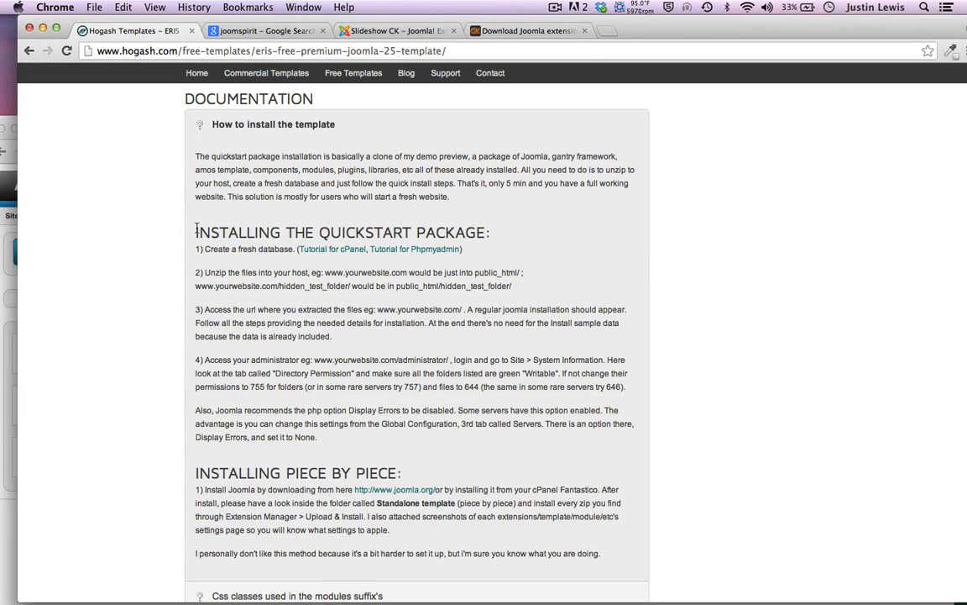
Highlight the 'INSTALLING THE QUICKSTART PACKAGE:' heading in the ERIS documentation
left_click_drag(196, 228, 515, 227)
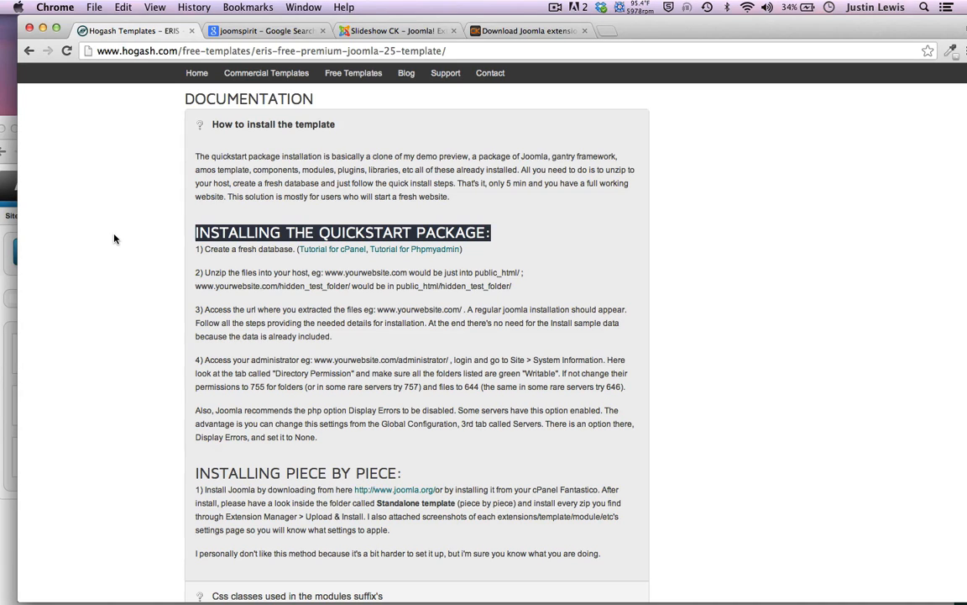
Read the install guide's advice: folders 755, files 644, Display Errors set to None
scroll(115, 238, "down", 3)
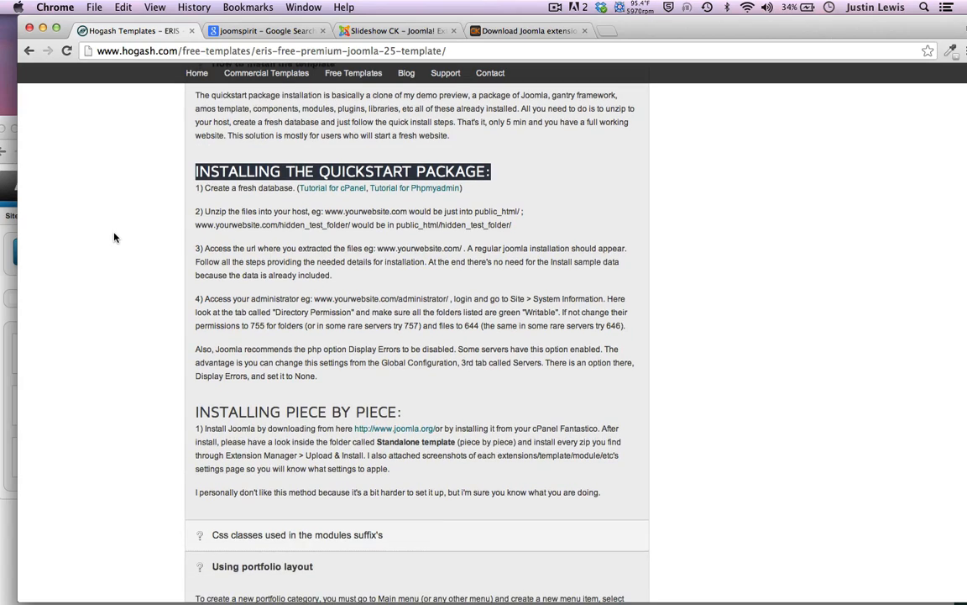
scroll(218, 252, "up", 15)
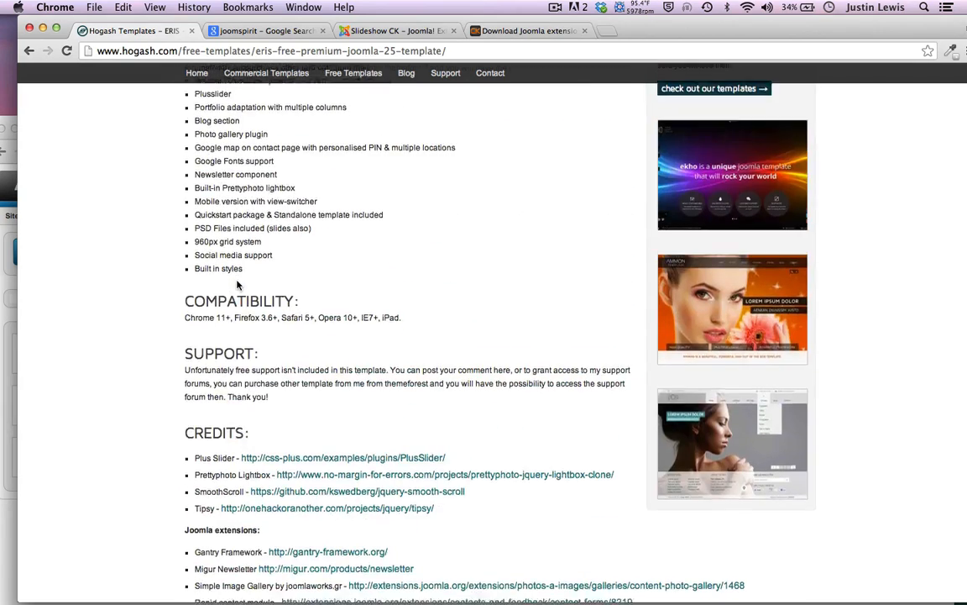
scroll(252, 319, "down", 13)
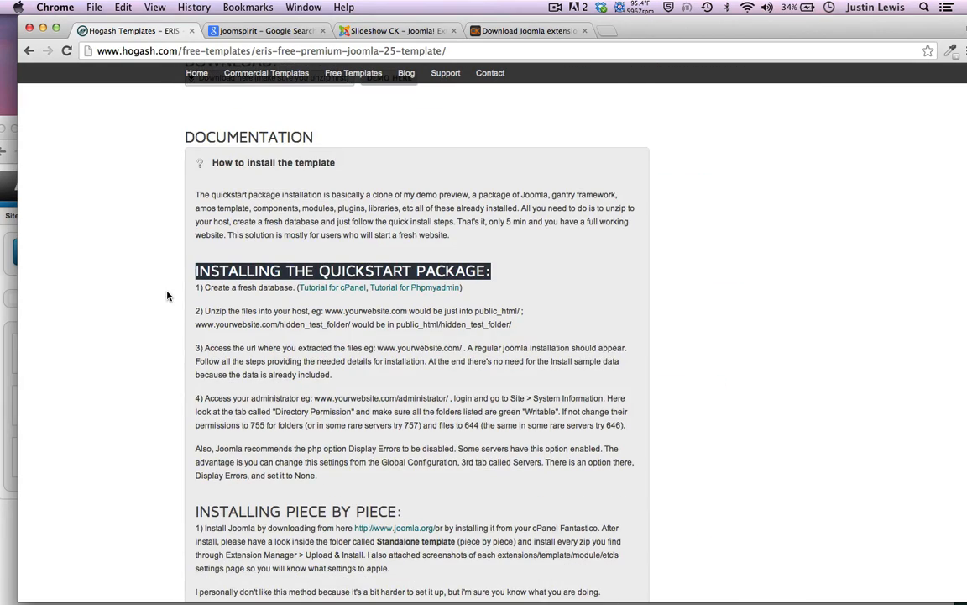
scroll(148, 359, "down", 2)
scroll(148, 358, "up", 2)
scroll(146, 339, "down", 1)
scroll(146, 339, "down", 1)
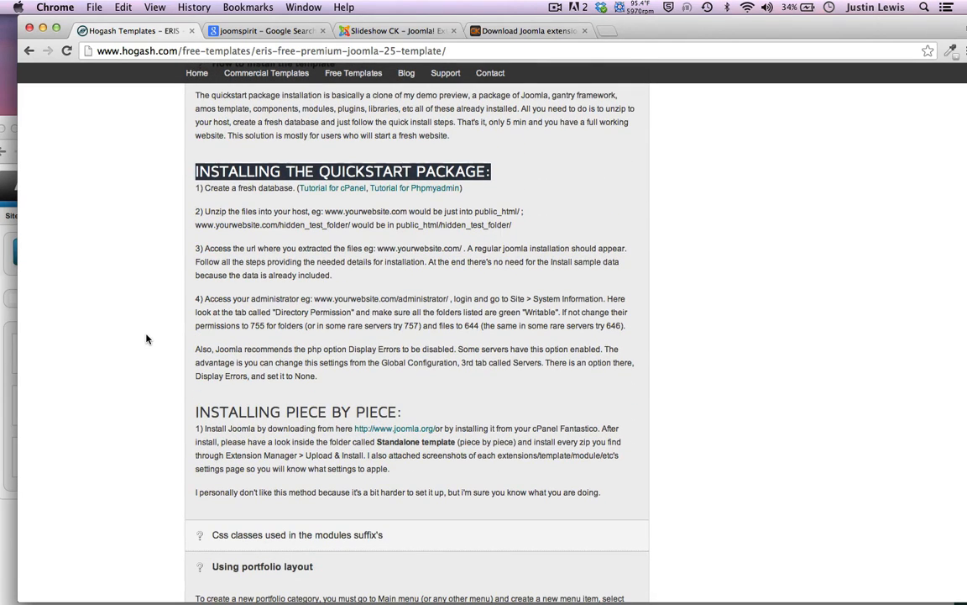
Shift the Chrome window down and right to uncover Joomla admin, then switch to Finder
scroll(146, 339, "down", 2)
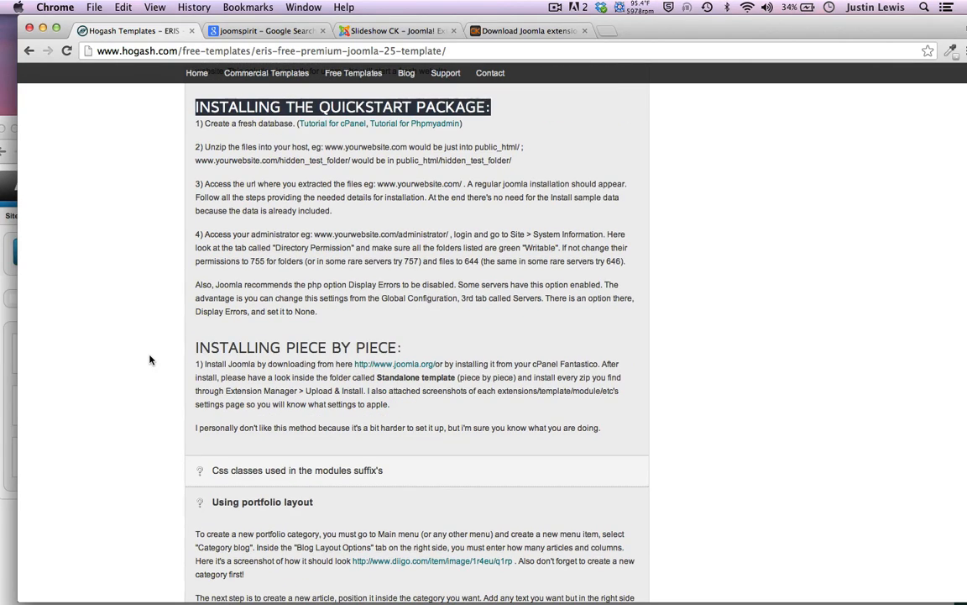
scroll(151, 353, "down", 1)
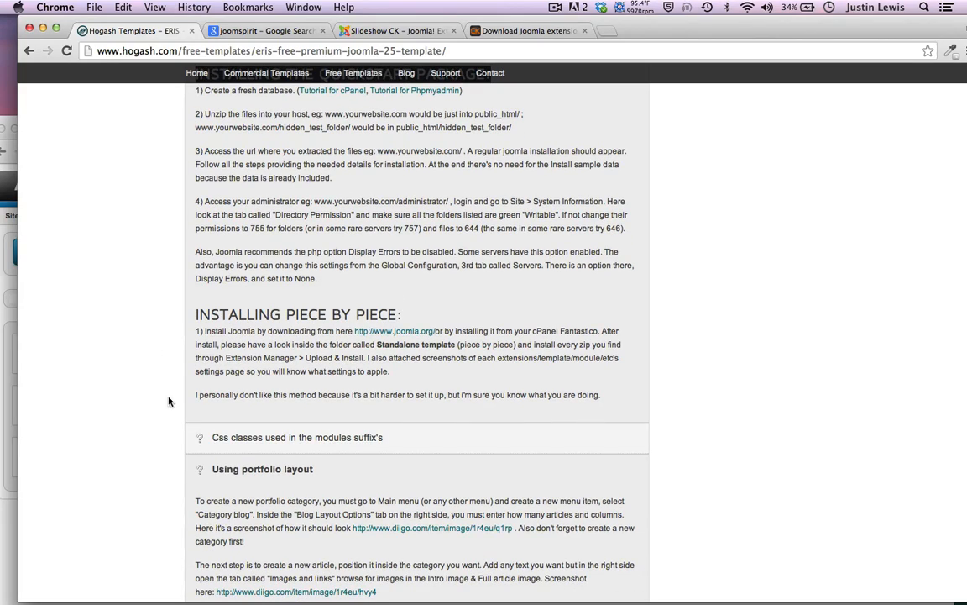
left_click_drag(658, 36, 676, 64)
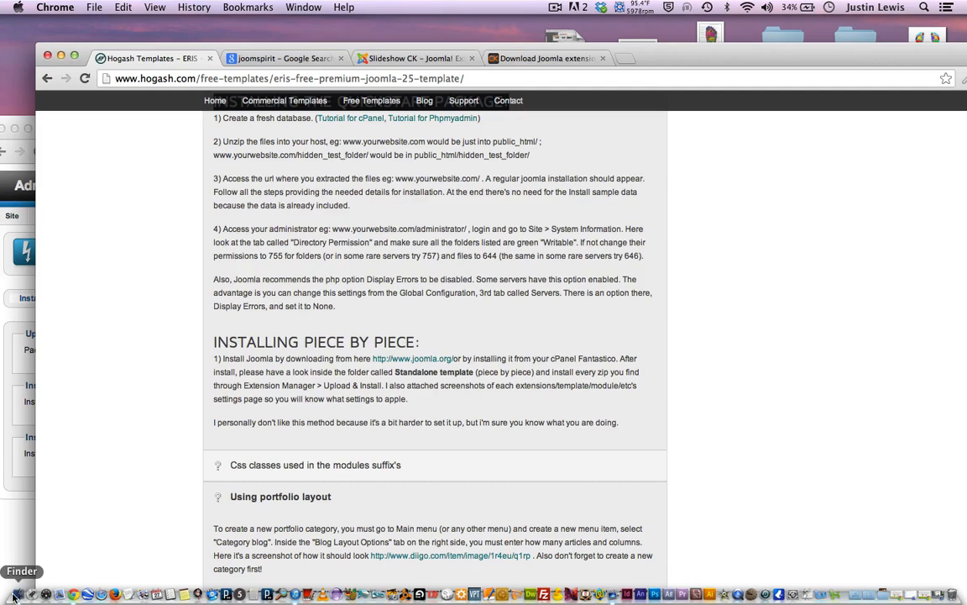
left_click(18, 593)
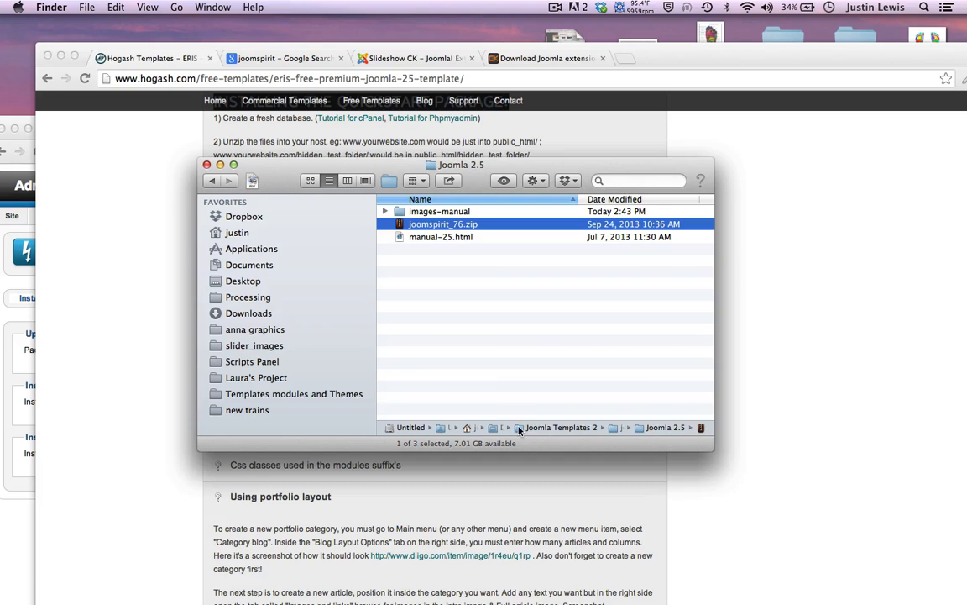
Open Joomla Templates 2 and select eris_template_for_joomla (unzip 1st).1.0.3.zip
double_click(519, 428)
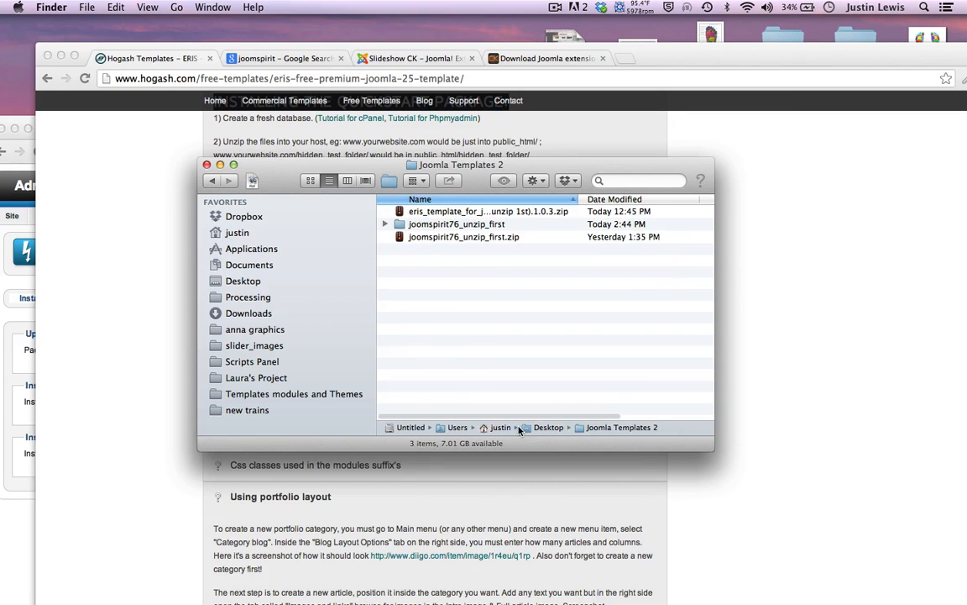
left_click(460, 215)
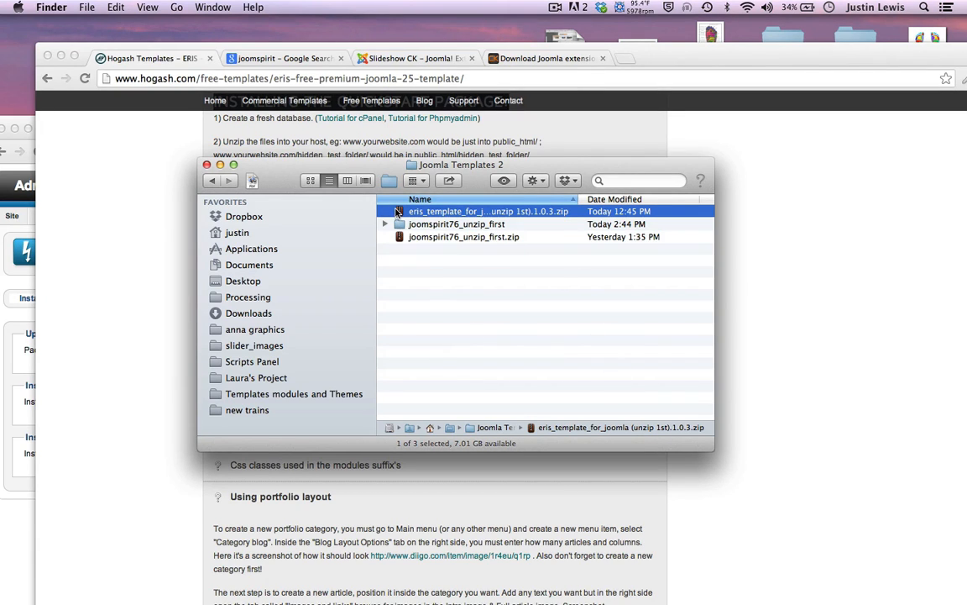
Extract the ERIS template zip with Keka and open its Standalone template folder
double_click(398, 211)
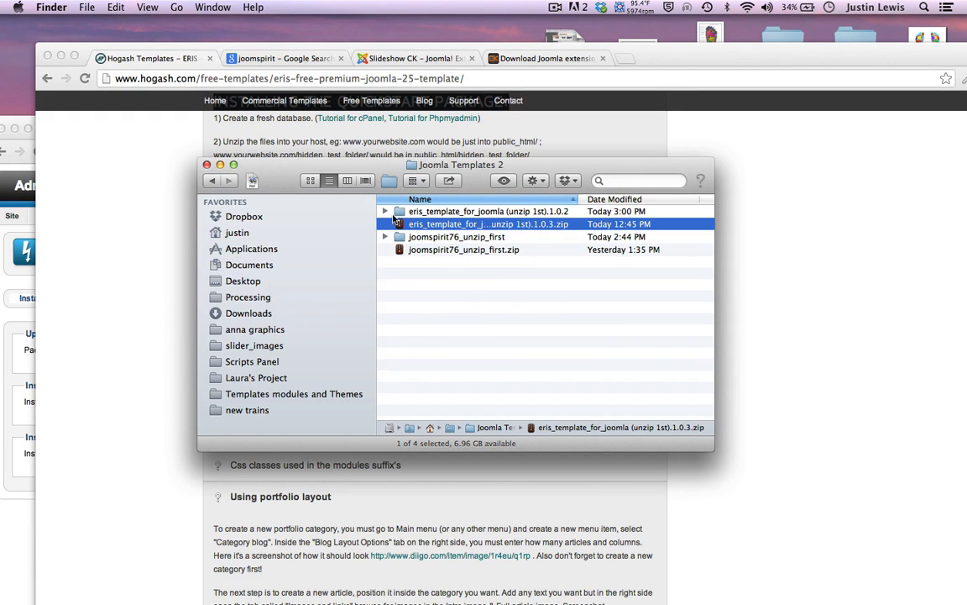
double_click(398, 212)
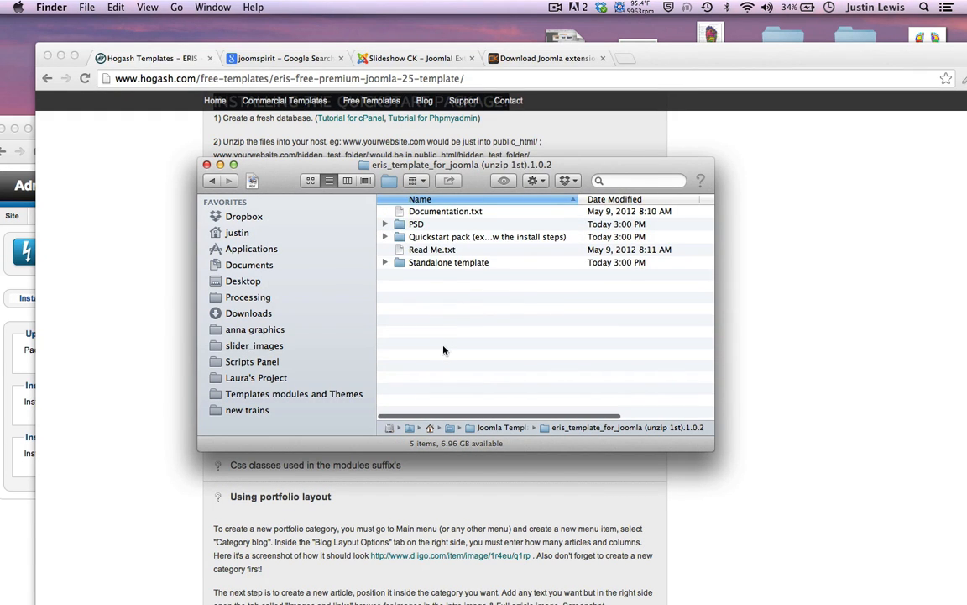
left_click(508, 239)
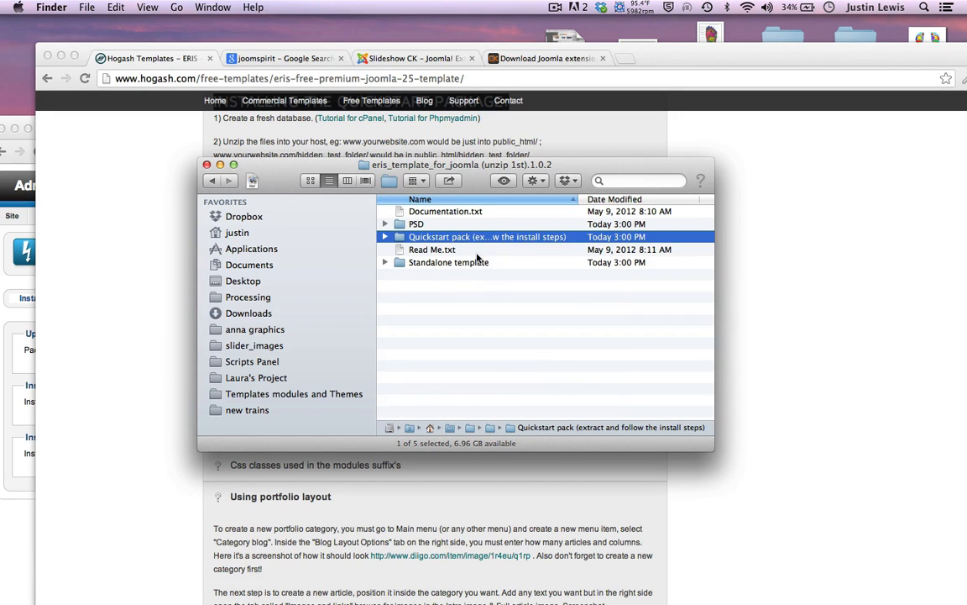
left_click(401, 265)
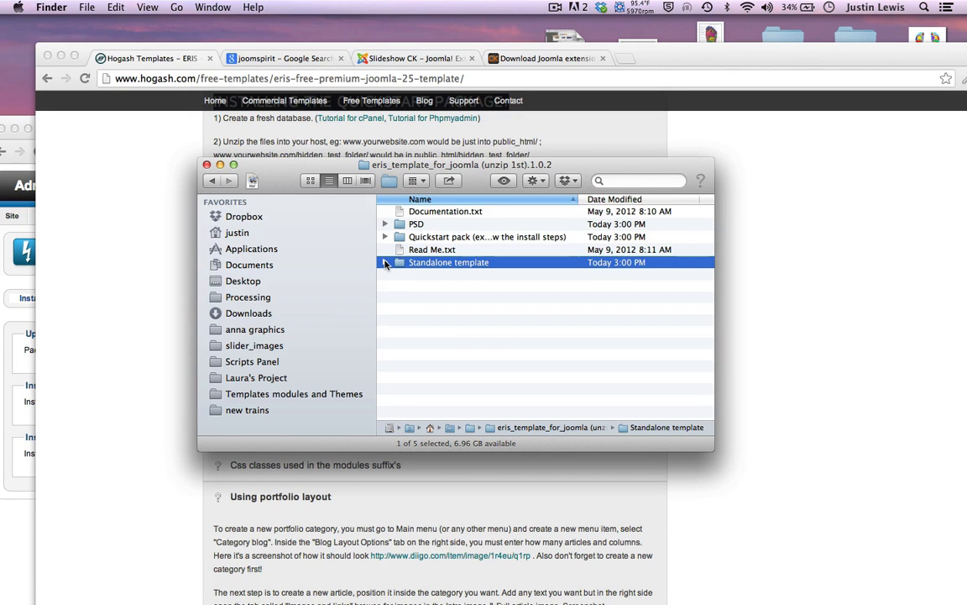
double_click(398, 263)
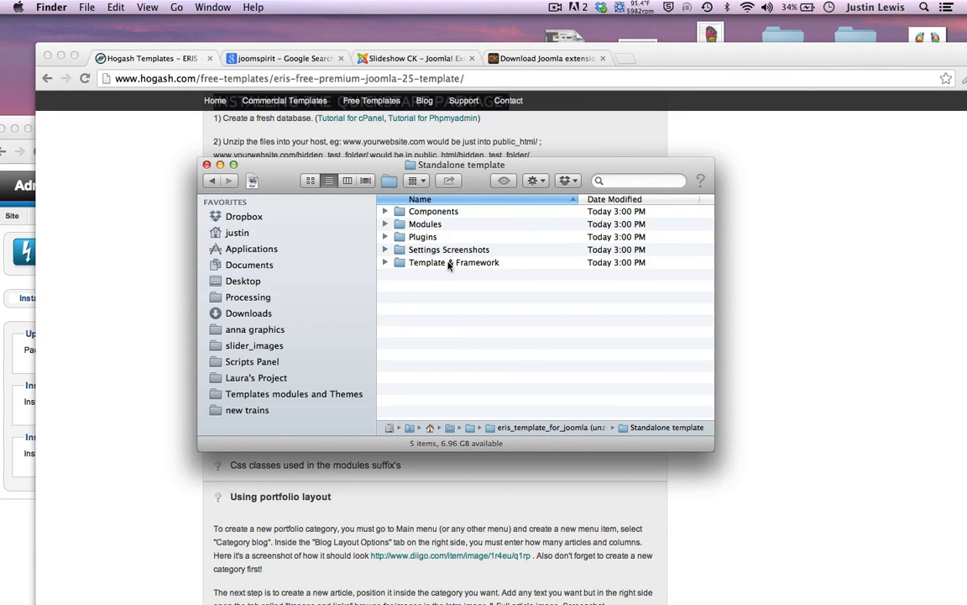
Preview the Article manager, Contact Article and Portfolio screenshots in Settings Screenshots
left_click(386, 250)
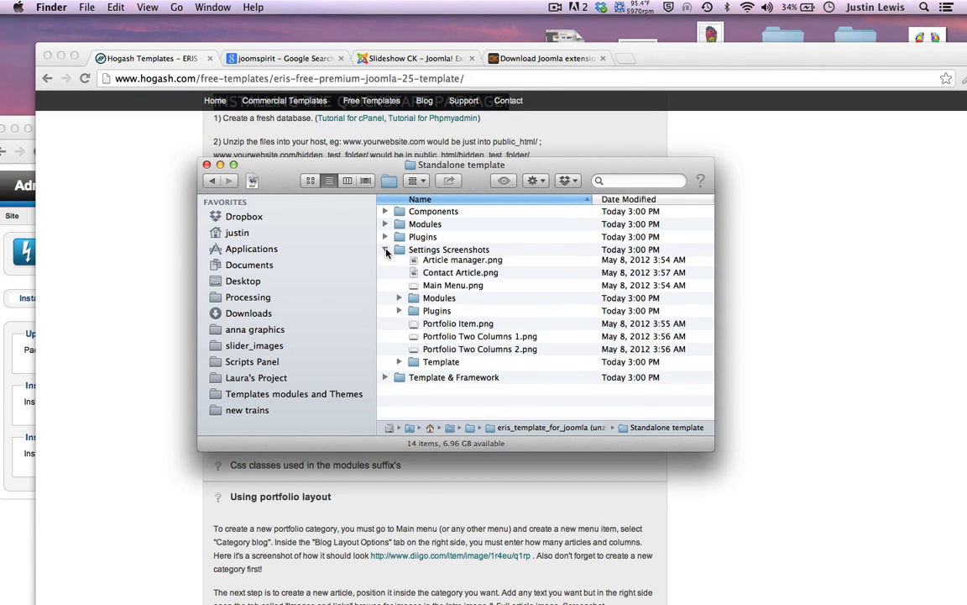
left_click(426, 265)
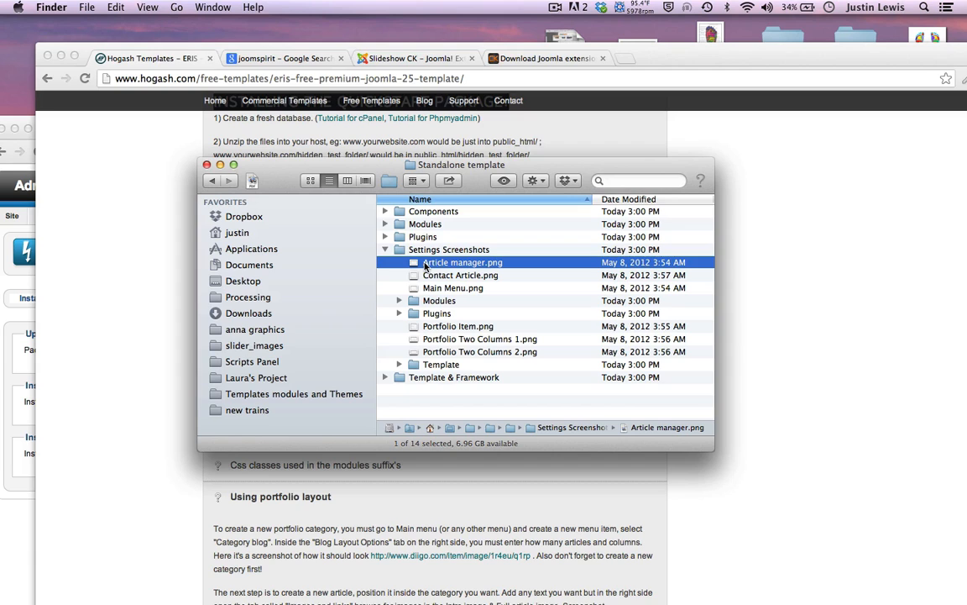
key("space")
key("Down")
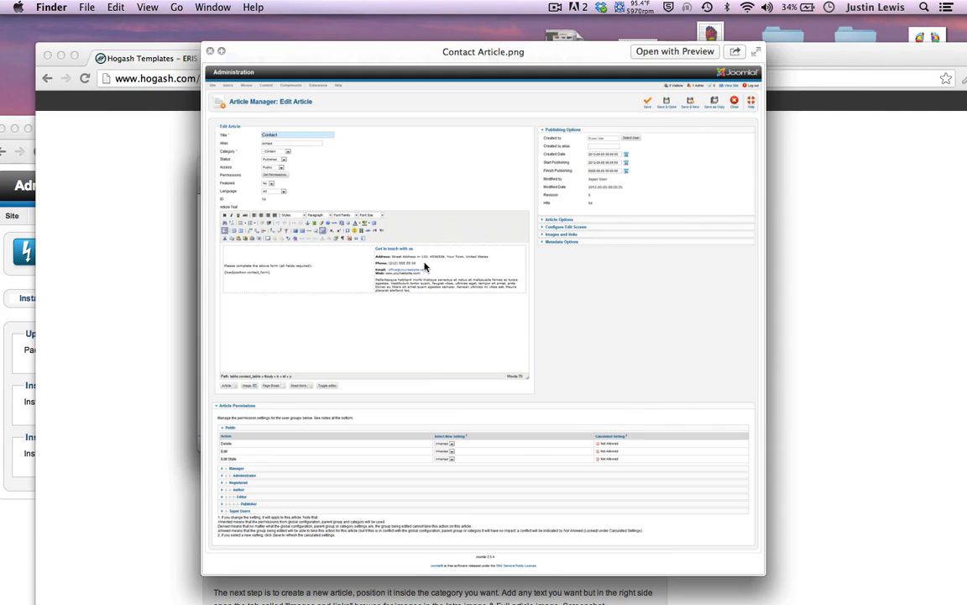
key("Down")
key("Down")
key("Down")
key("space")
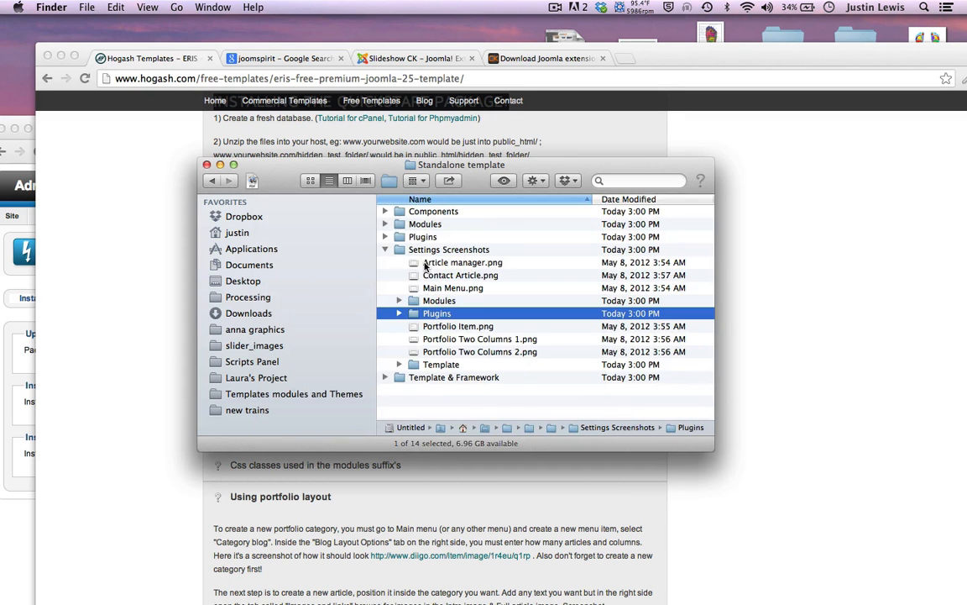
left_click(424, 329)
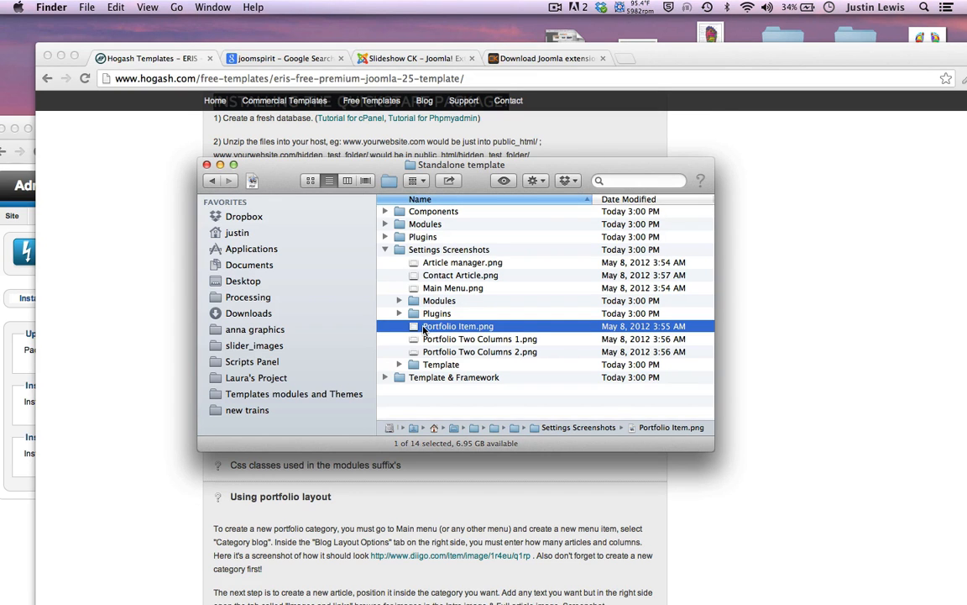
key("space")
key("Down")
key("Down")
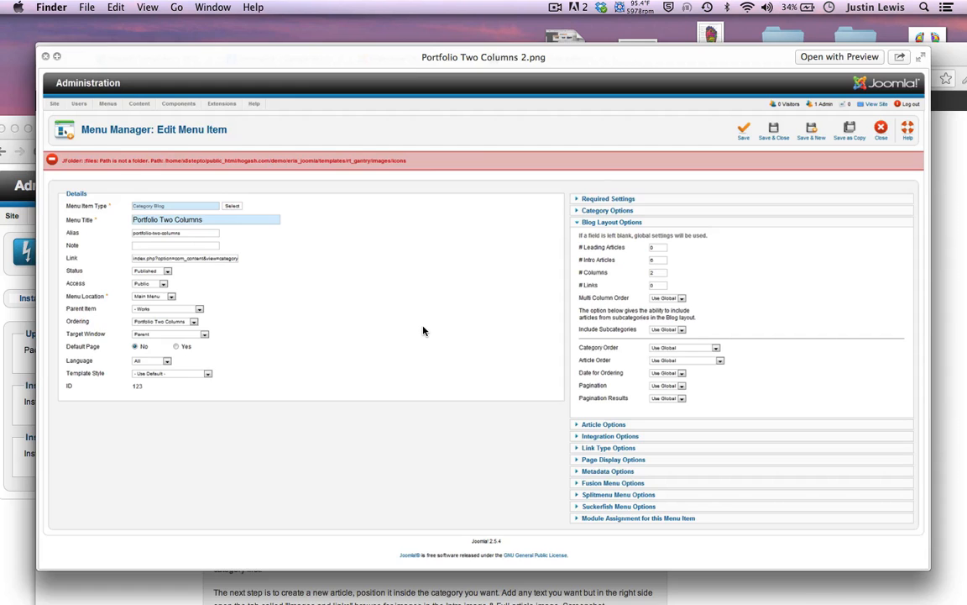
key("Down")
key("space")
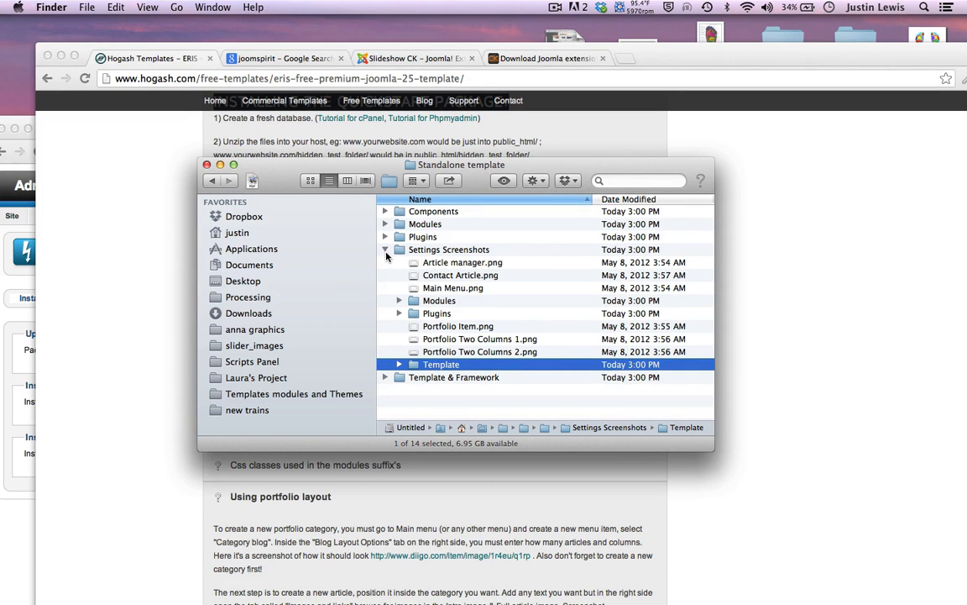
left_click(385, 250)
Expand the Modules and Components folders and preview the Components.txt note
left_click(384, 237)
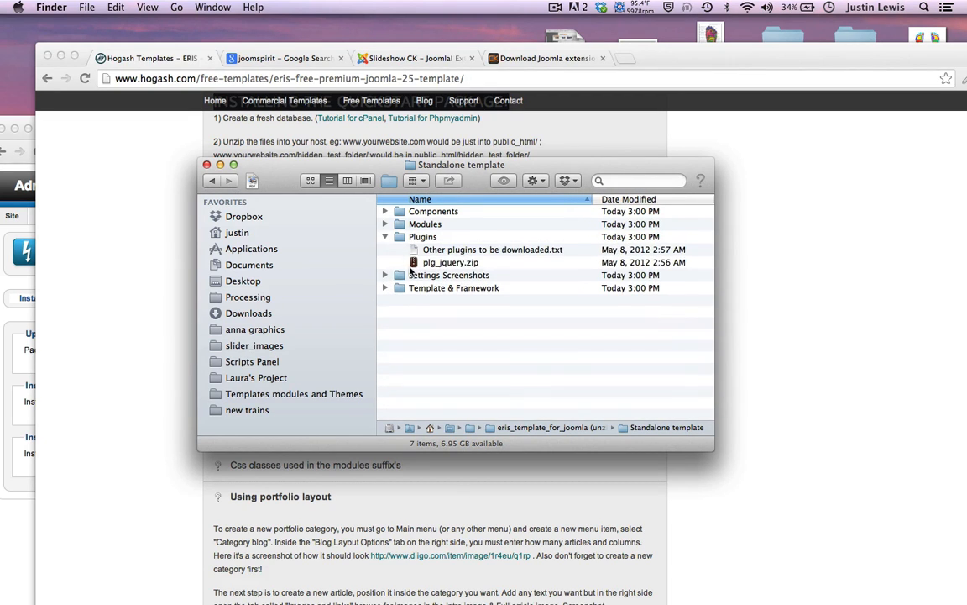
left_click(384, 239)
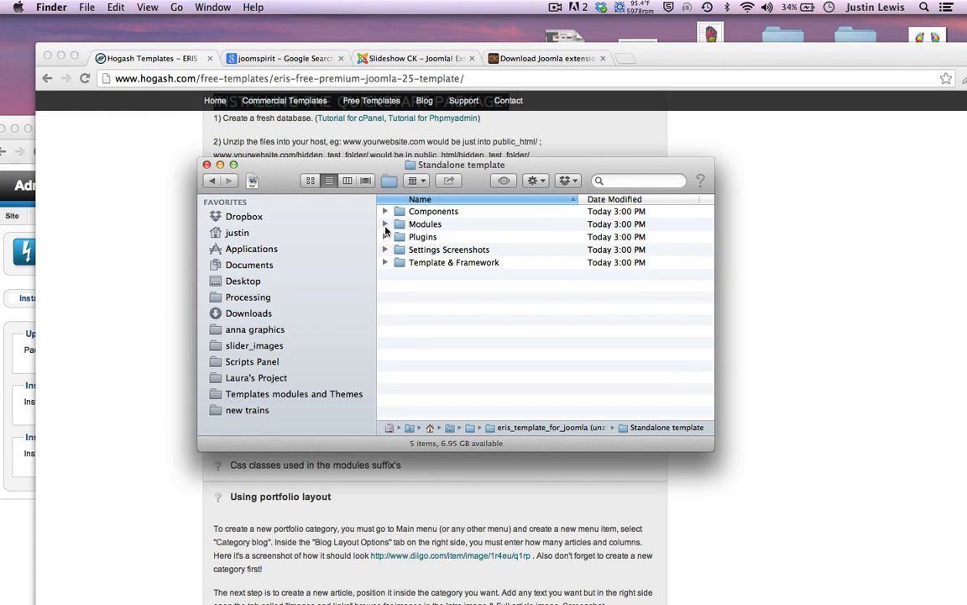
left_click(383, 224)
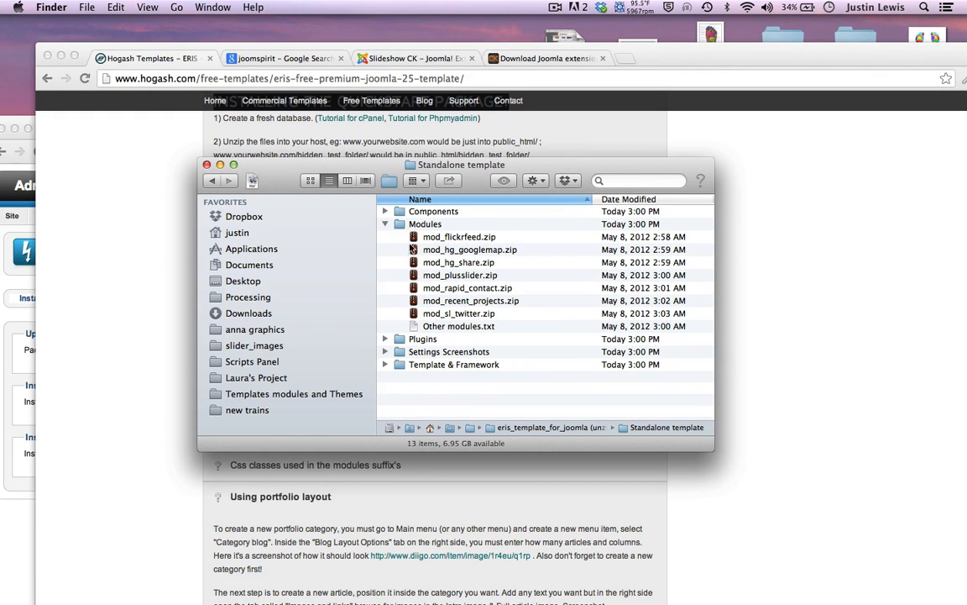
left_click(383, 212)
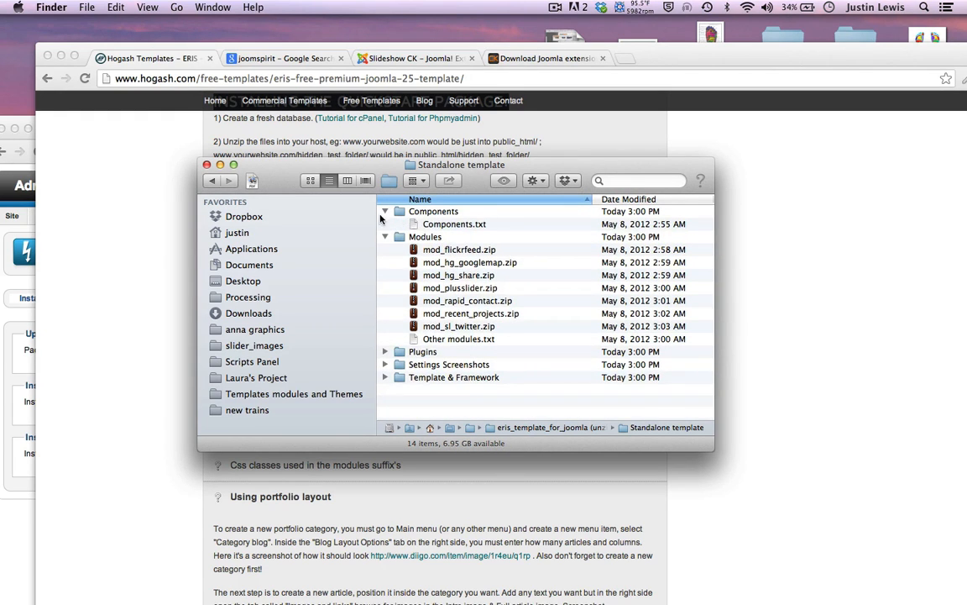
left_click(427, 224)
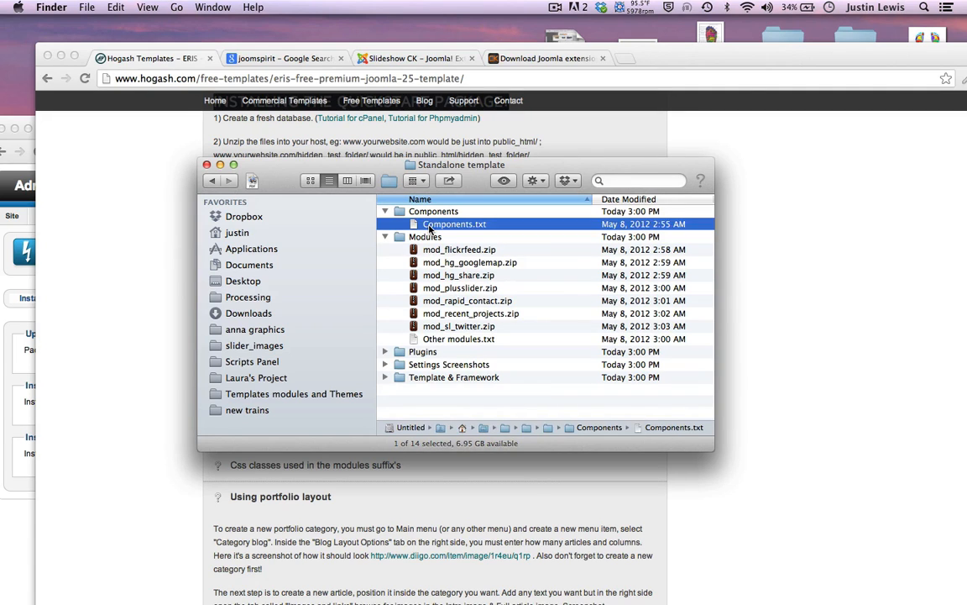
key("space")
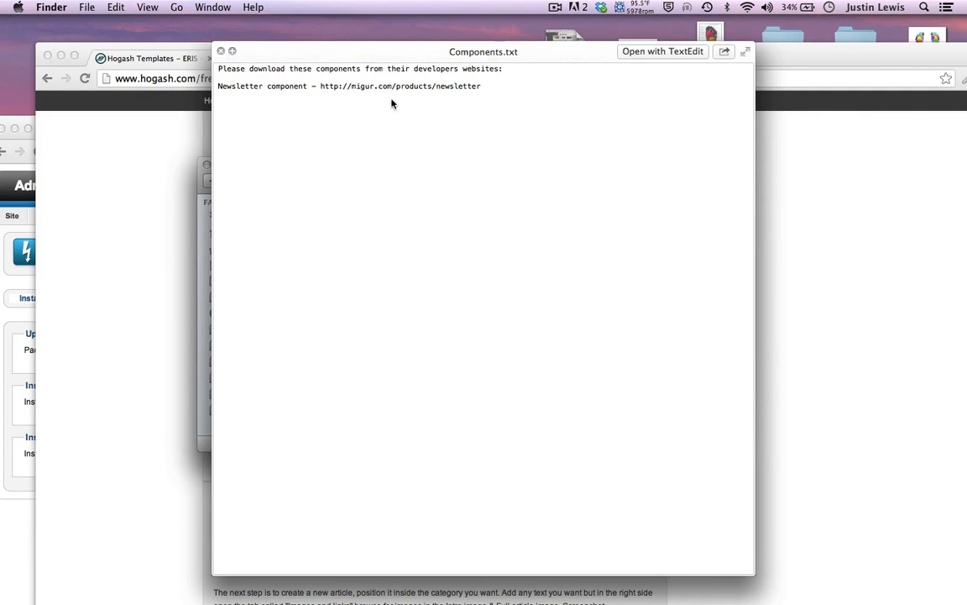
key("space")
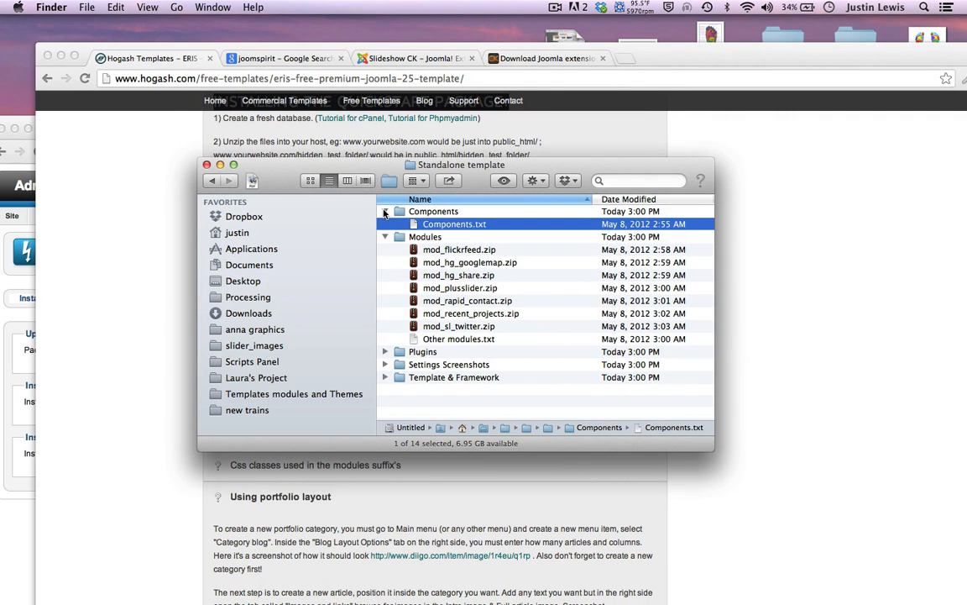
left_click(385, 211)
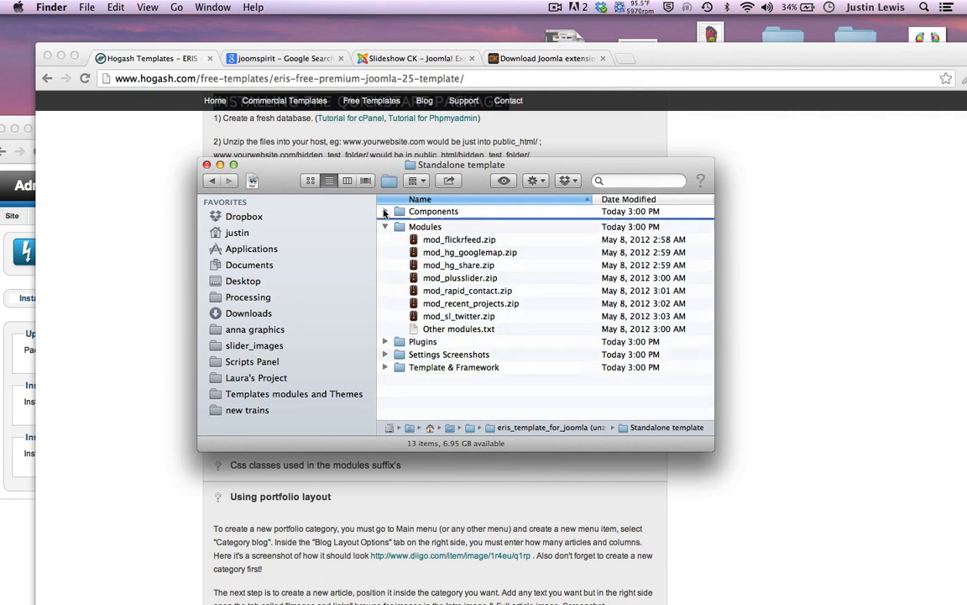
Check mod_plusslider.zip and Plugins, collapse the Modules folder and return to Chrome
left_click(437, 276)
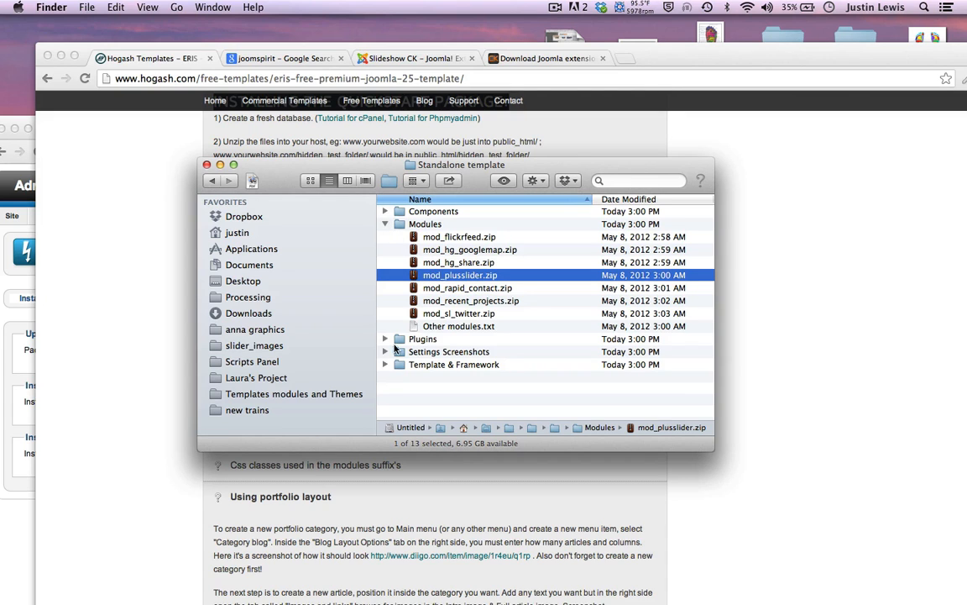
left_click(393, 339)
left_click(386, 340)
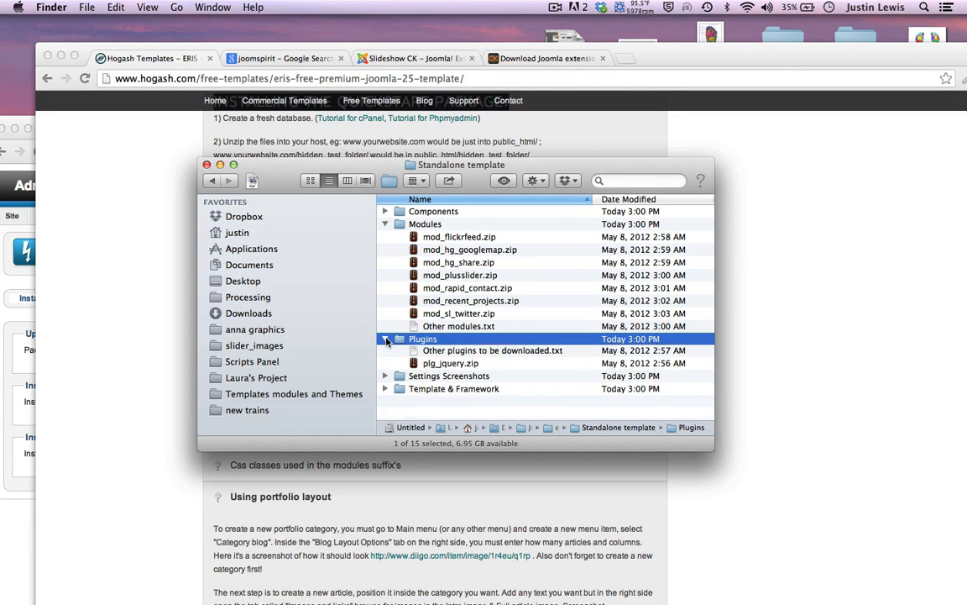
left_click(386, 340)
left_click(386, 224)
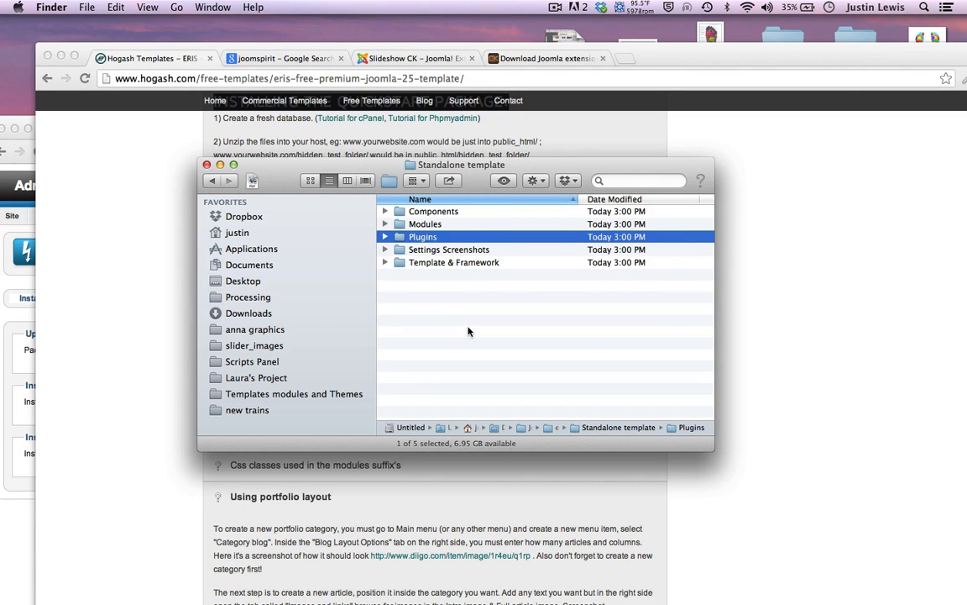
left_click(165, 174)
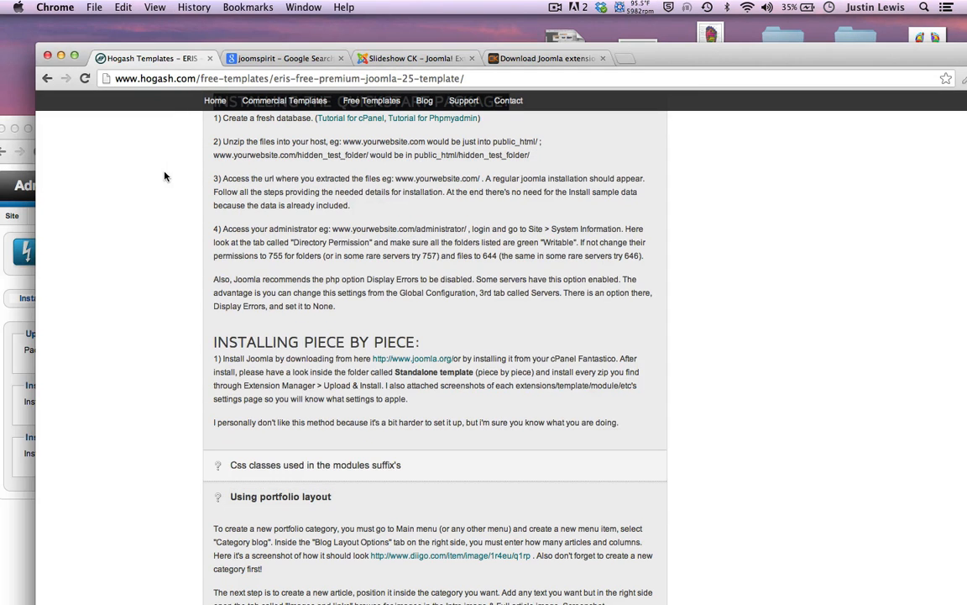
Close the Hogash Templates window and move the Joomla window higher on screen
left_click(47, 55)
left_click_drag(501, 130, 513, 10)
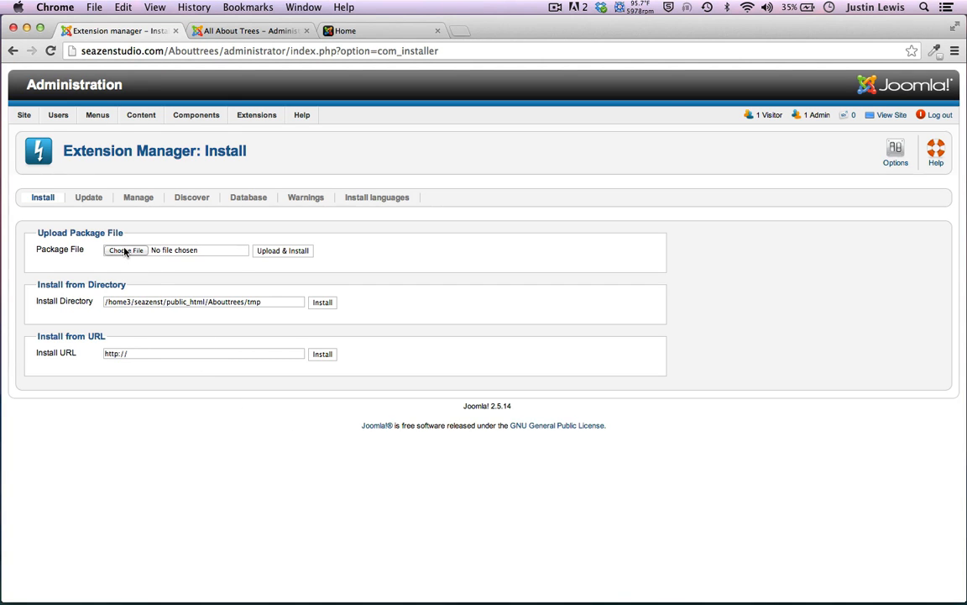
Choose the Eris zip from the Template & Framework folder and upload and install it
left_click(124, 250)
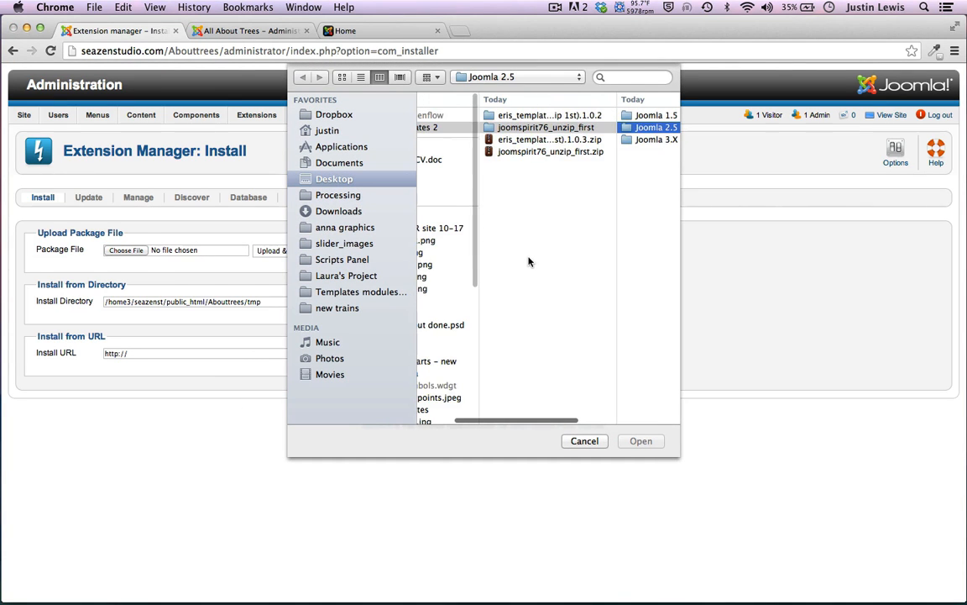
left_click(507, 117)
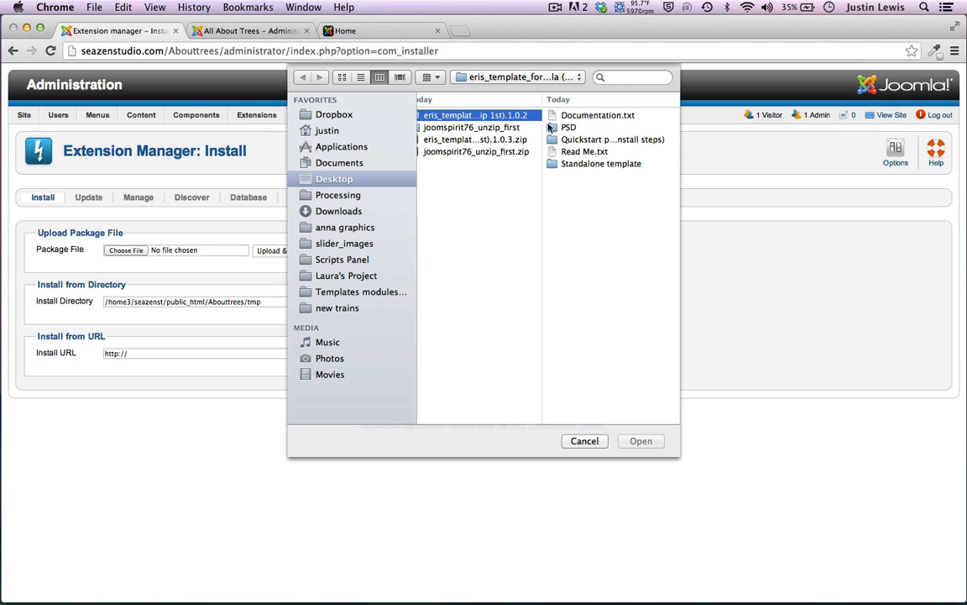
left_click(555, 164)
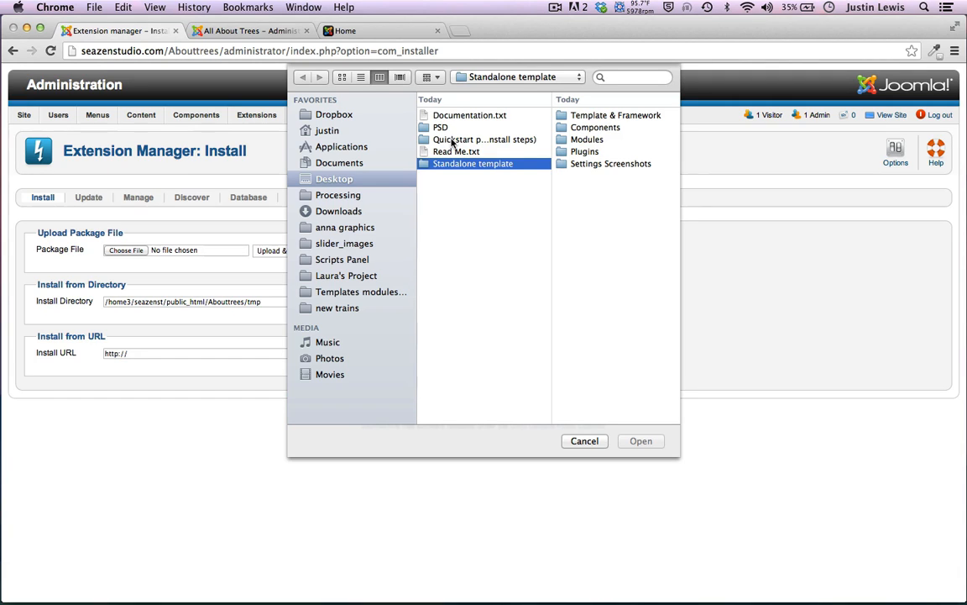
left_click(452, 140)
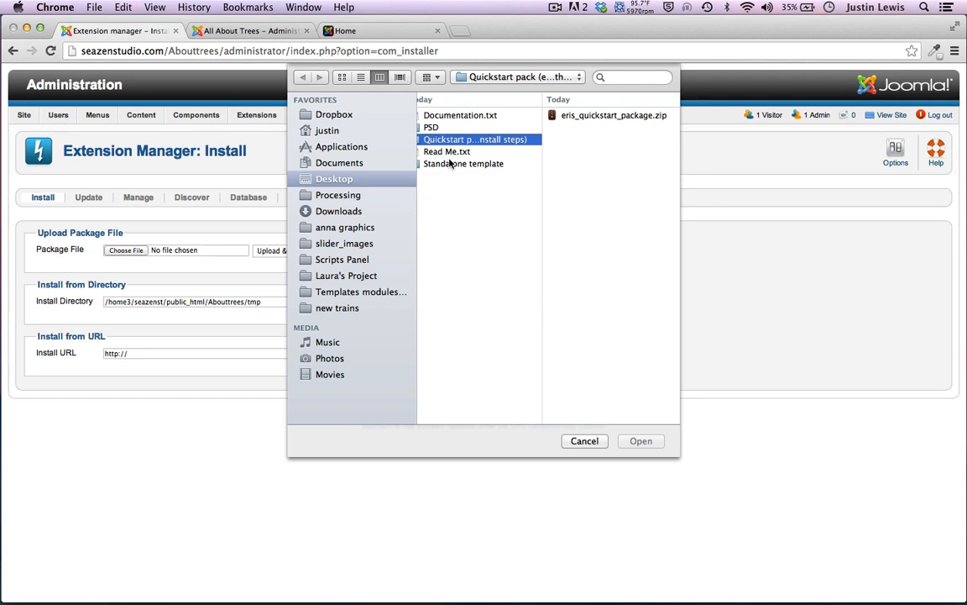
key("Down")
key("Down")
scroll(481, 202, "left", 3)
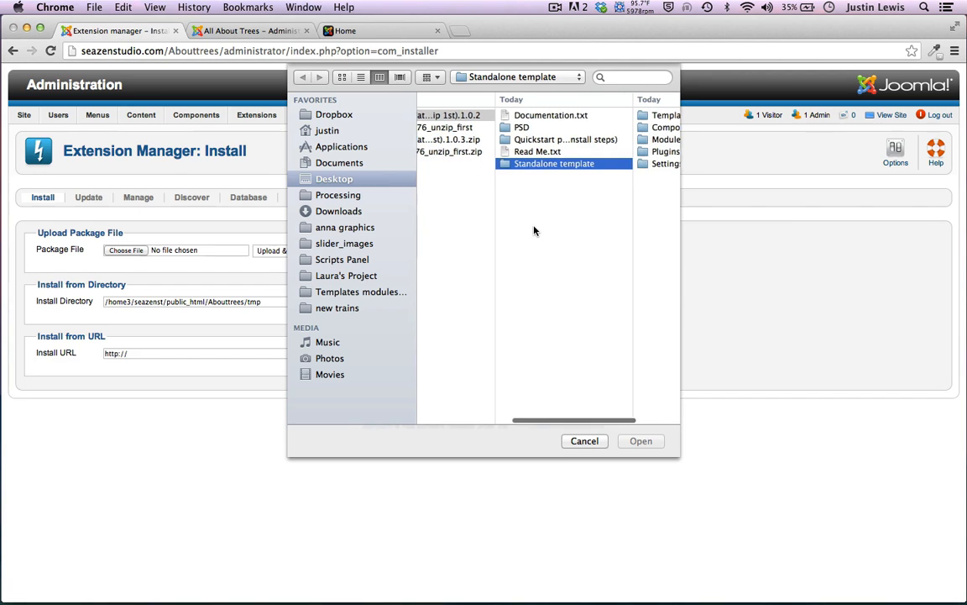
scroll(534, 230, "right", 3)
scroll(621, 168, "right", 2)
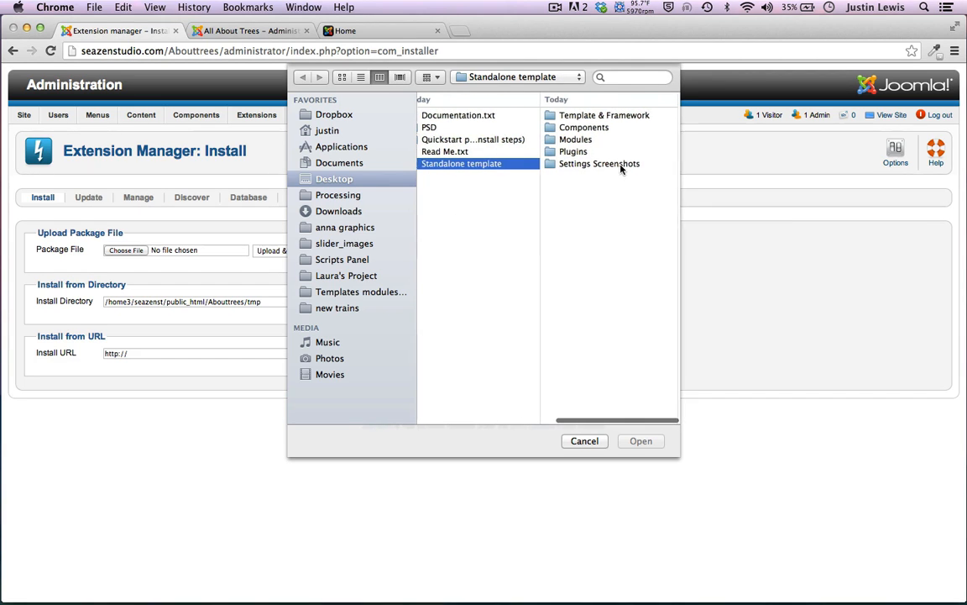
left_click(556, 117)
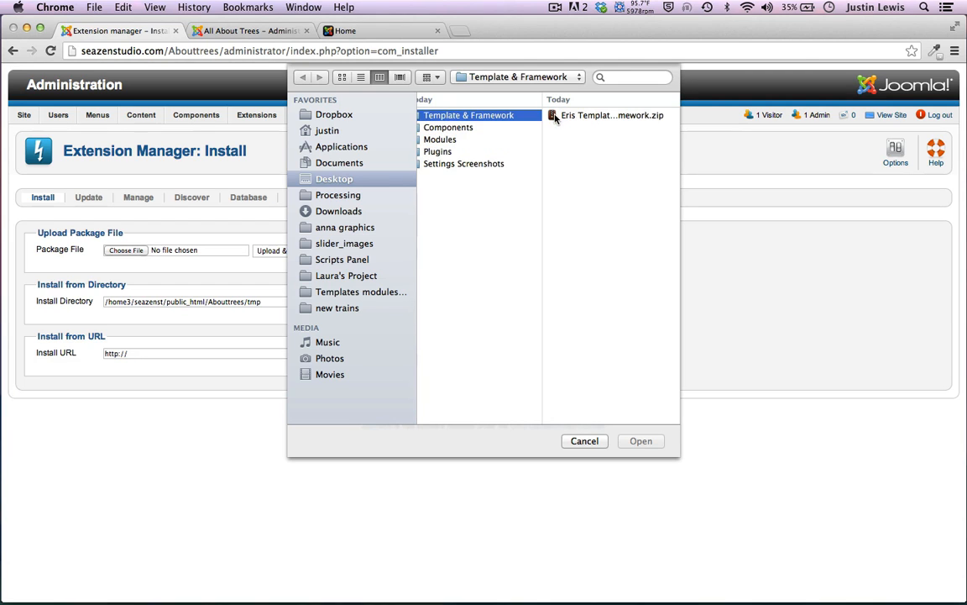
left_click(556, 118)
left_click(640, 440)
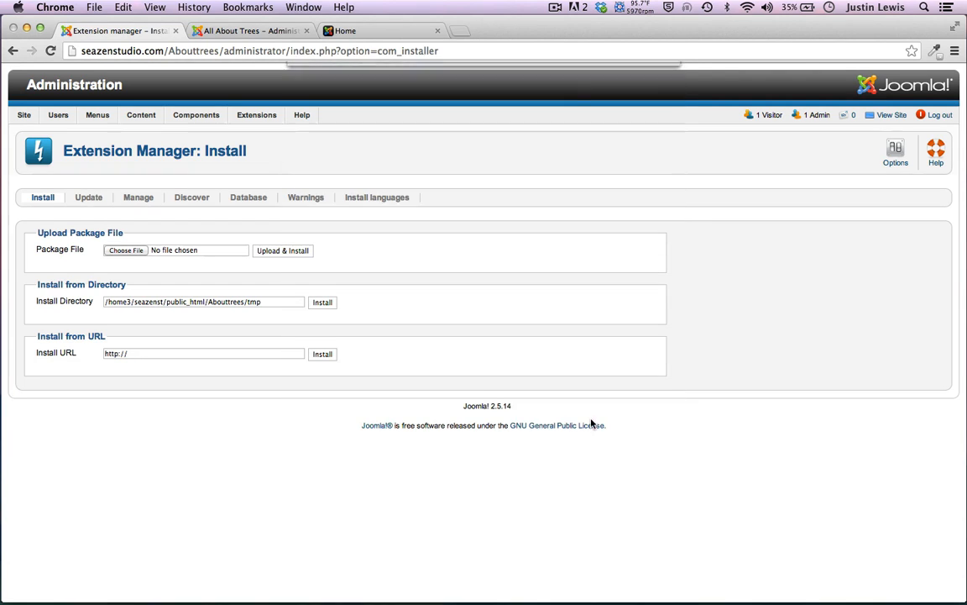
left_click(275, 251)
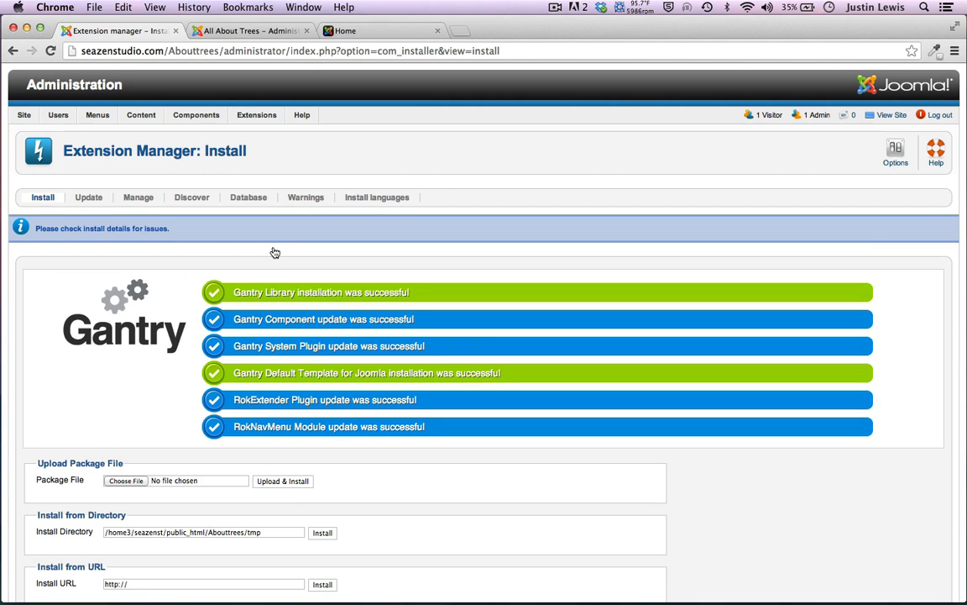
Scroll through the Gantry, RokExtender and RokNavMenu installation success messages
scroll(275, 251, "down", 2)
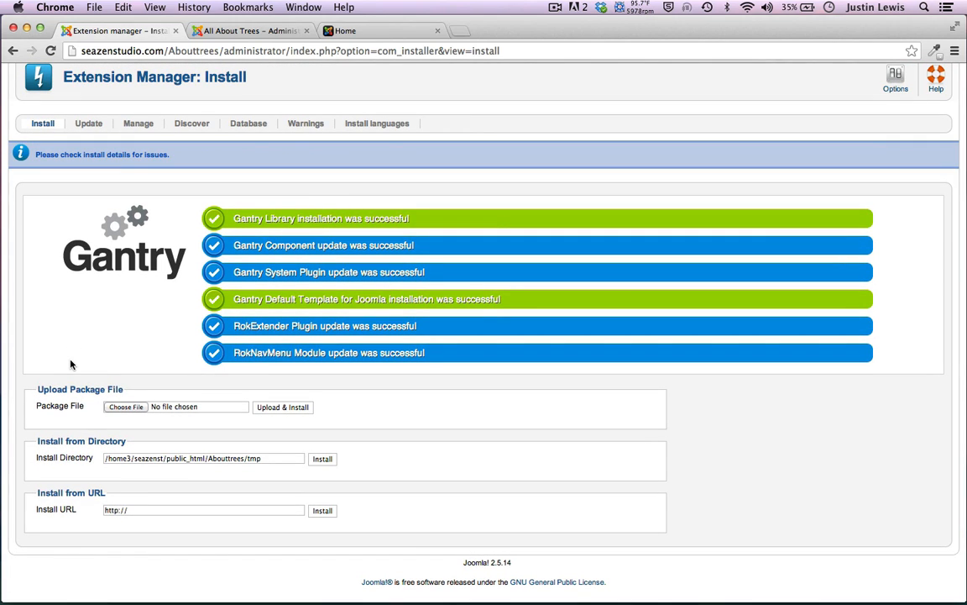
scroll(74, 224, "up", 2)
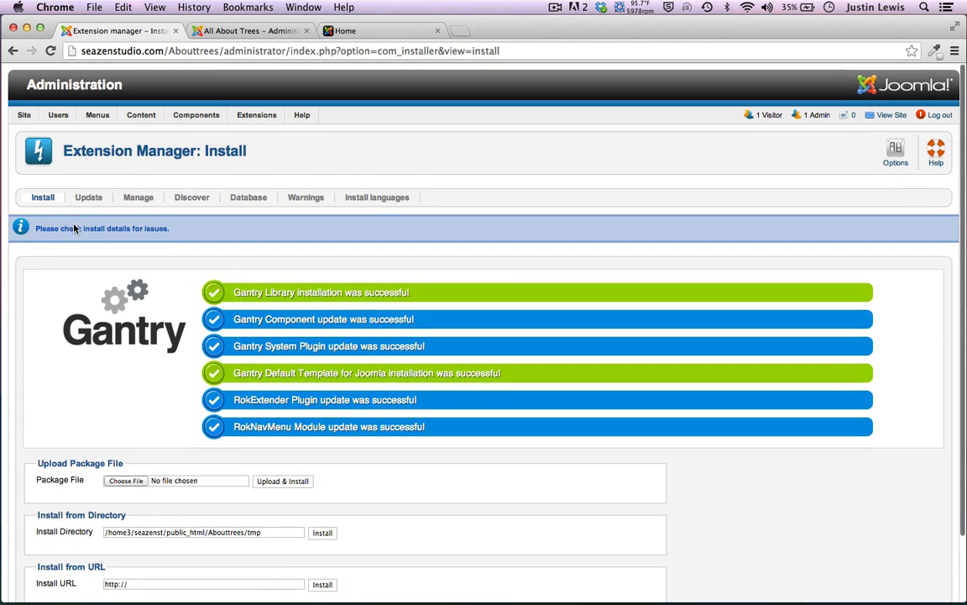
mouse_move(258, 117)
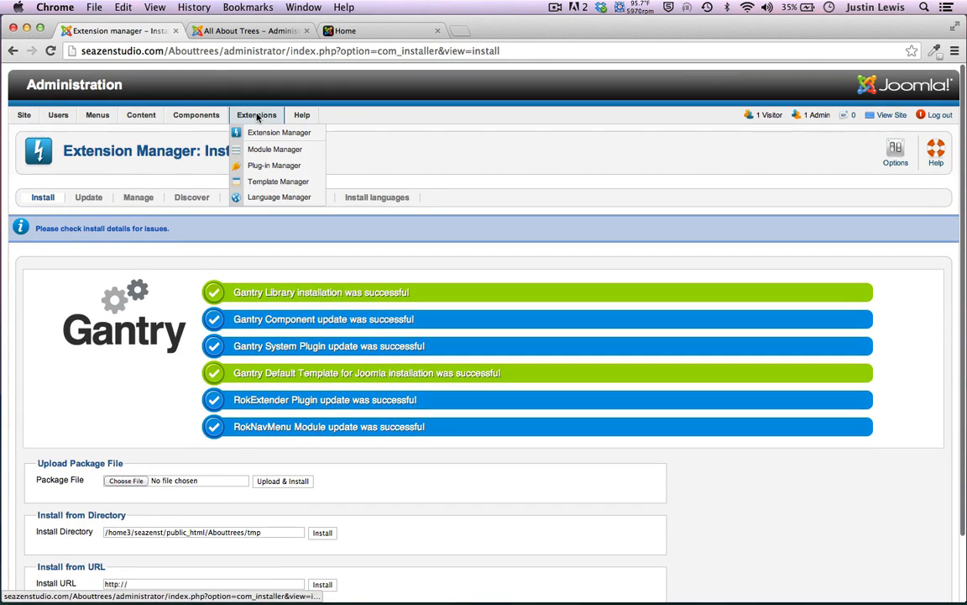
scroll(162, 254, "down", 2)
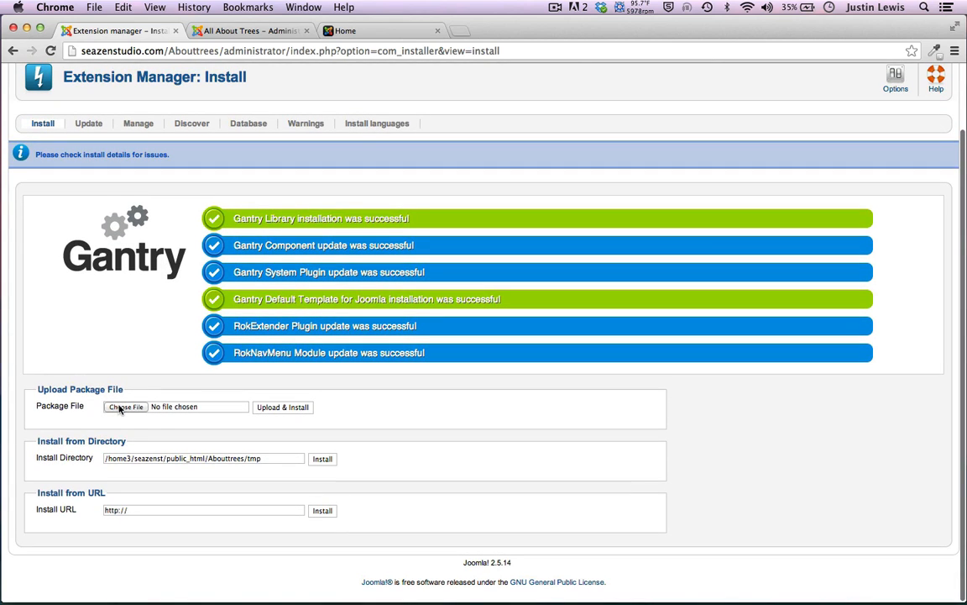
Install the mod_flickrfeed.zip module from the Modules folder
left_click(119, 408)
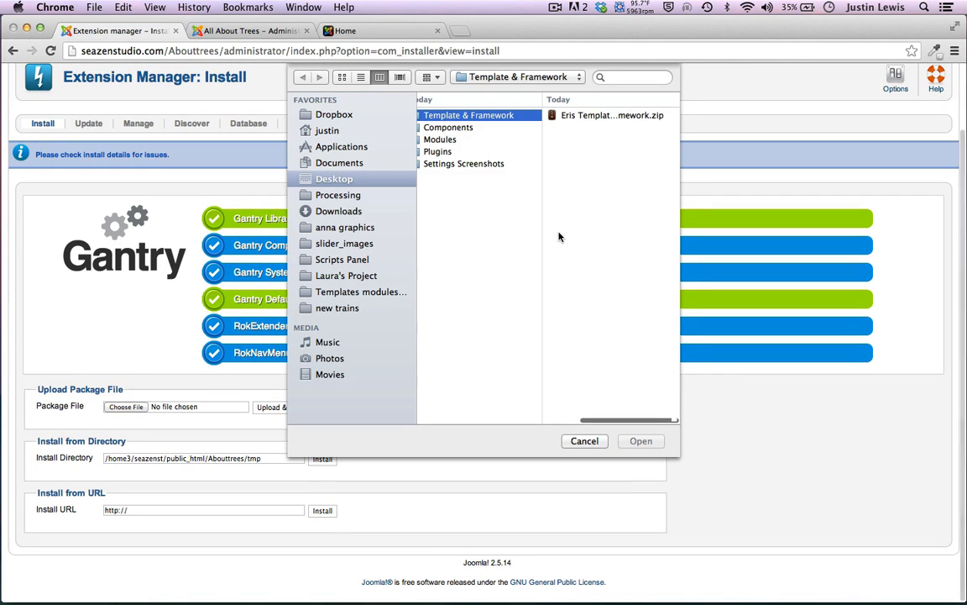
left_click(451, 127)
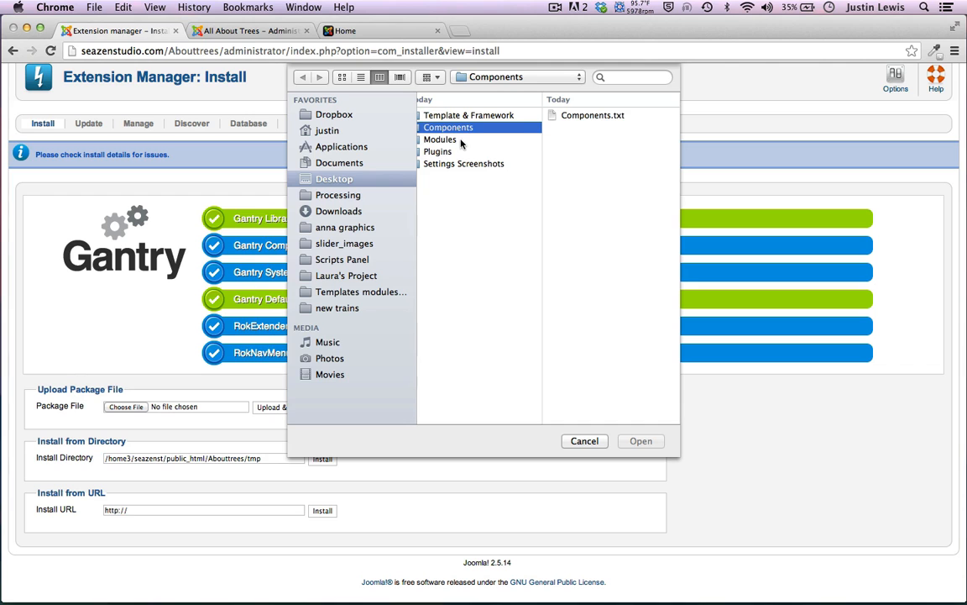
left_click(578, 115)
key("space")
key("space")
scroll(457, 183, "left", 3)
scroll(457, 183, "left", 2)
left_click(534, 140)
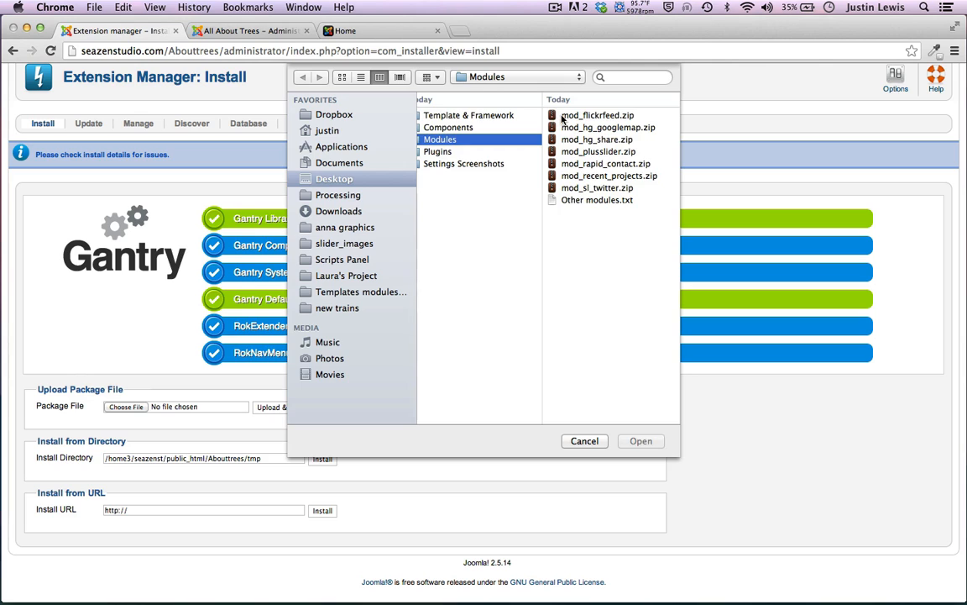
left_click(563, 116)
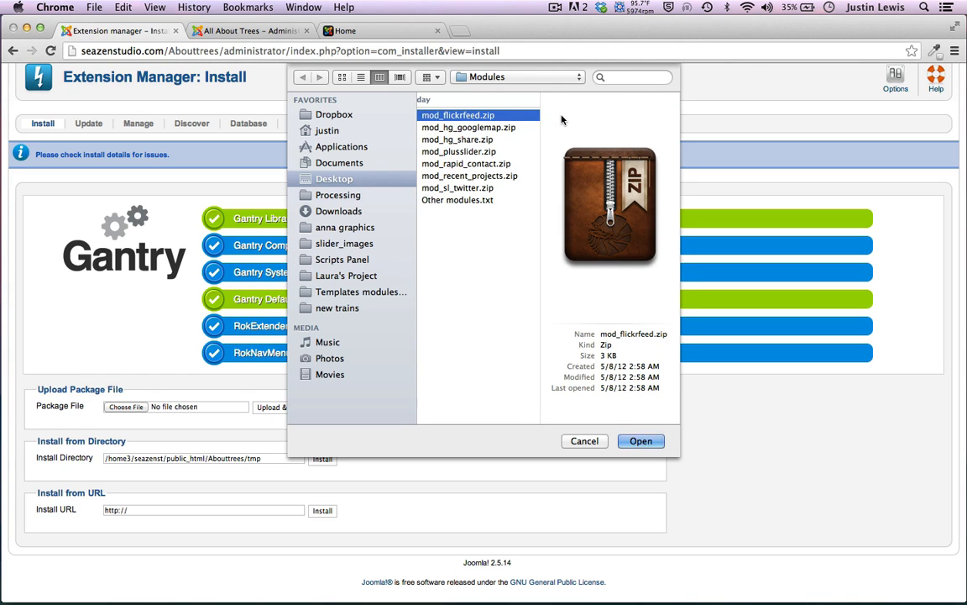
key("Return")
left_click(283, 408)
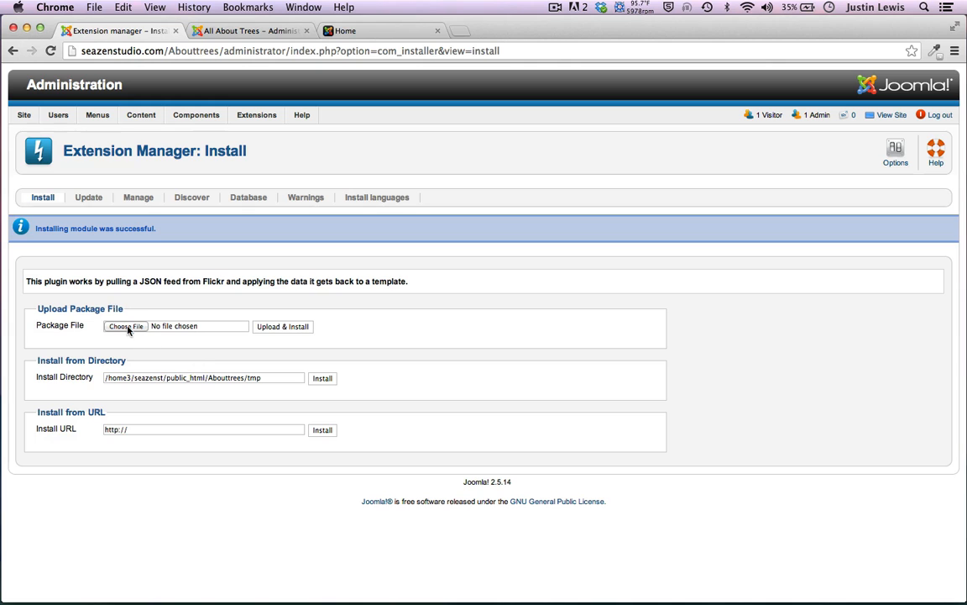
Install the mod_hg_googlemap.zip, mod_hg_share.zip and mod_plusslider.zip modules
left_click(126, 326)
left_click(558, 128)
key("Return")
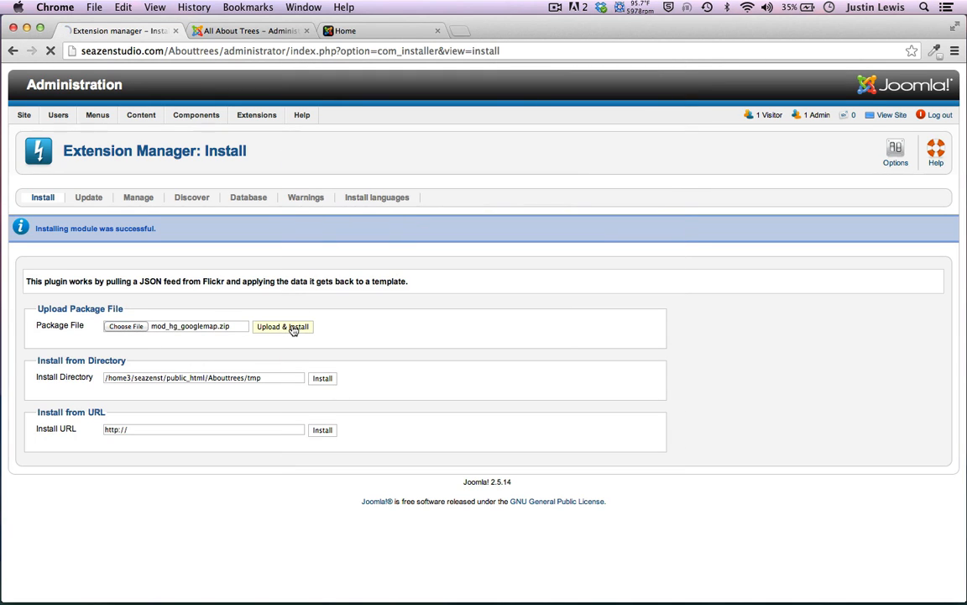
left_click(267, 327)
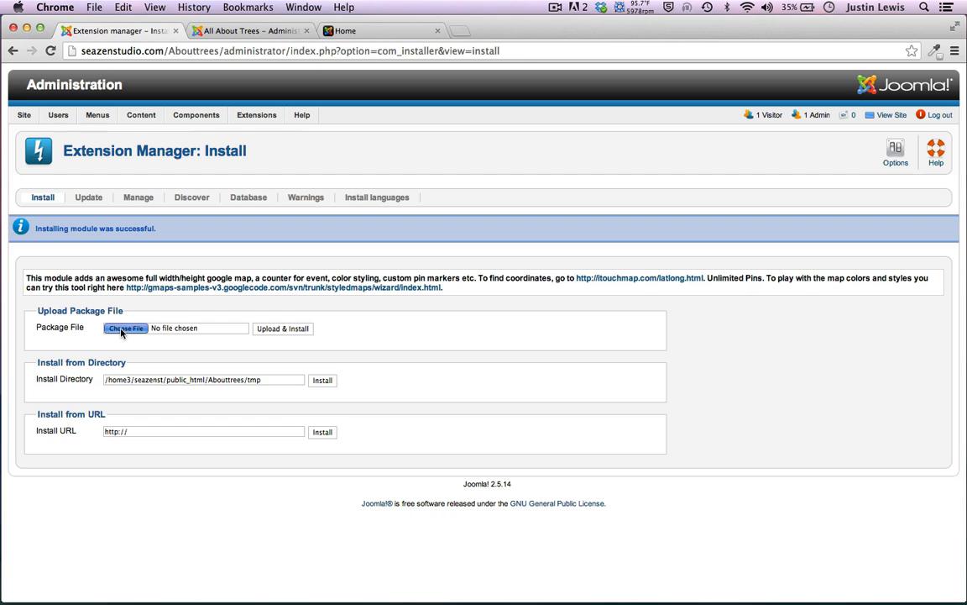
left_click(124, 328)
left_click(568, 141)
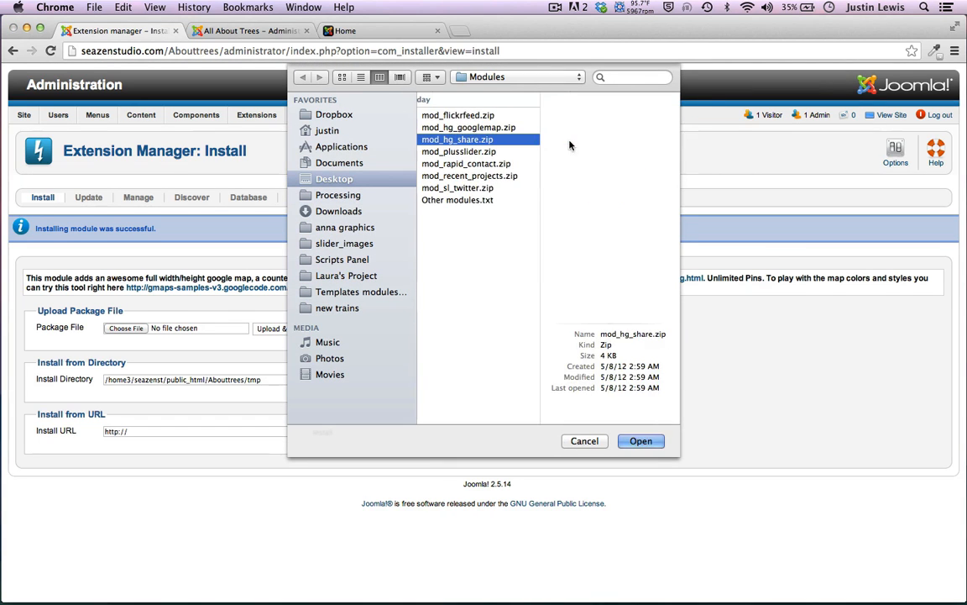
key("Return")
left_click(275, 332)
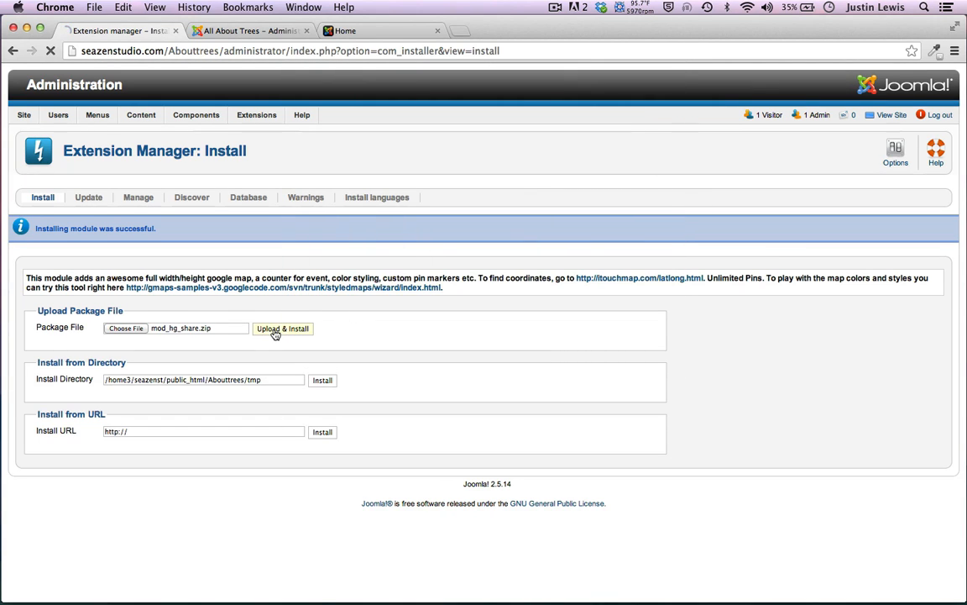
left_click(122, 325)
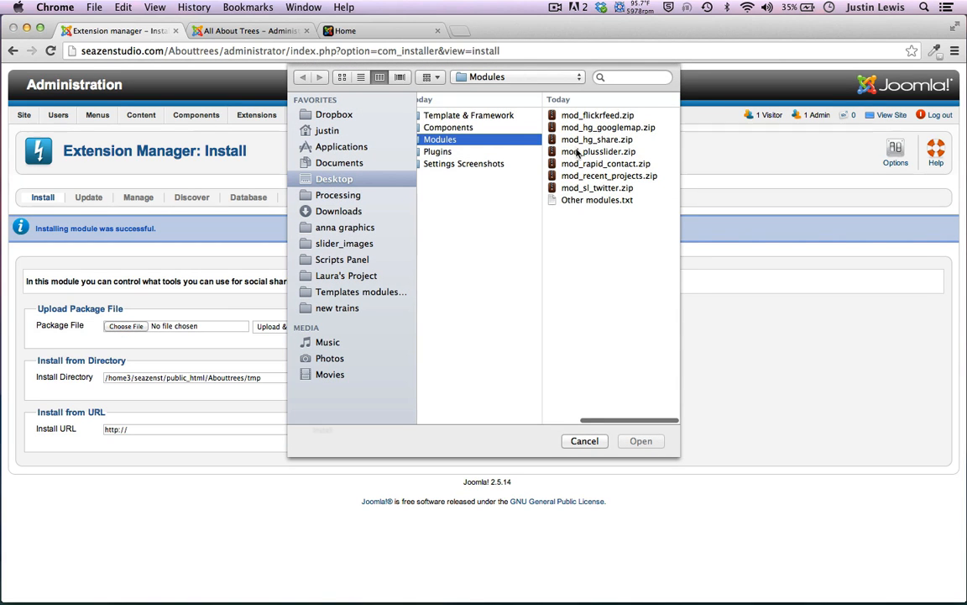
left_click(577, 151)
key("Return")
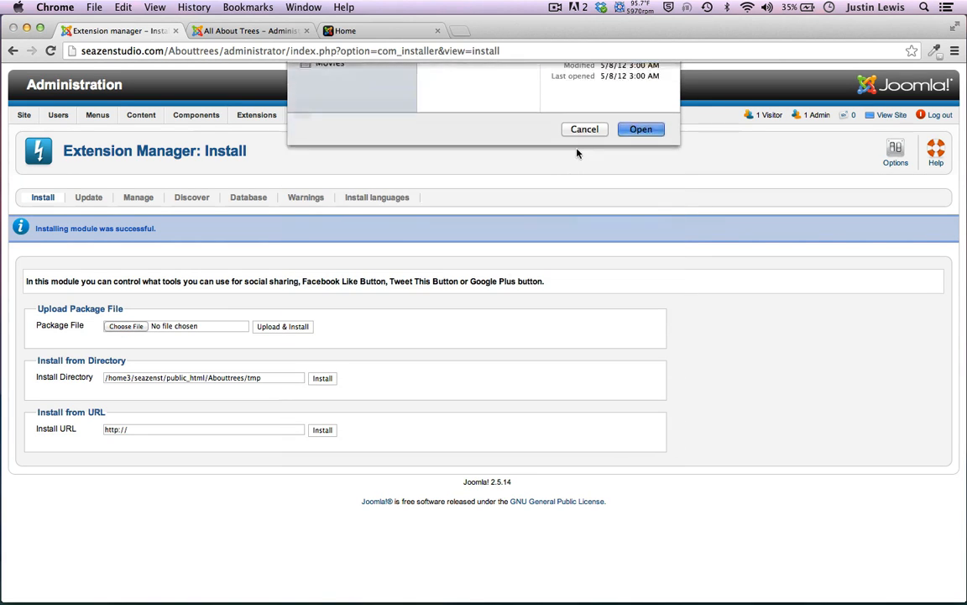
left_click(293, 329)
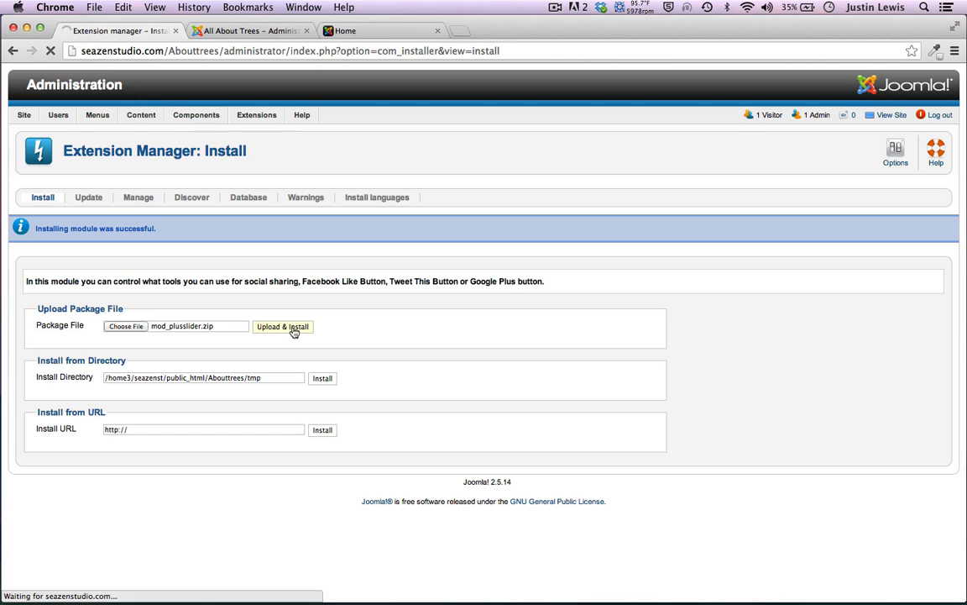
Install the mod_rapid_contact.zip, mod_recent_projects.zip and mod_sl_twitter.zip modules
left_click(126, 325)
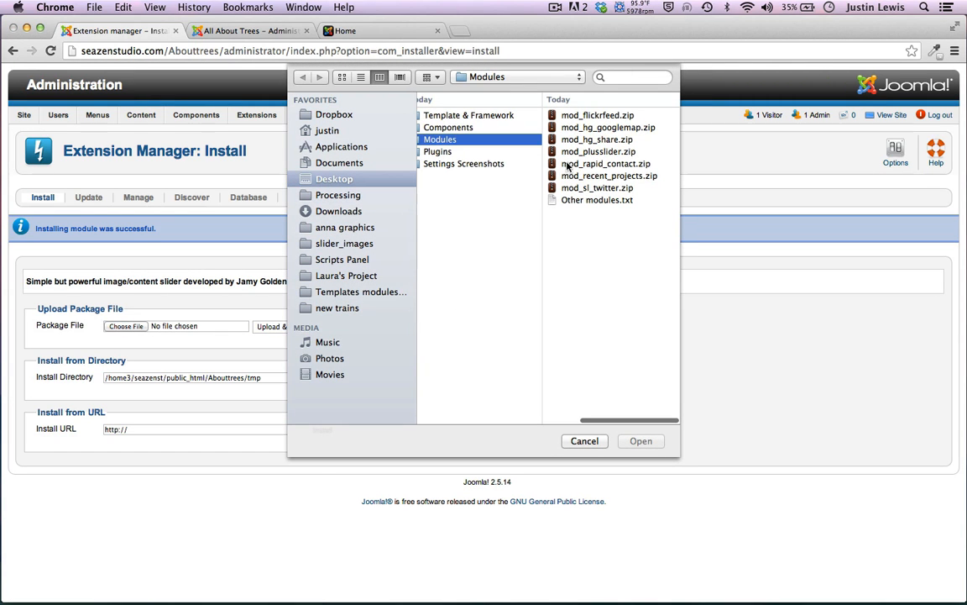
left_click(568, 167)
key("Return")
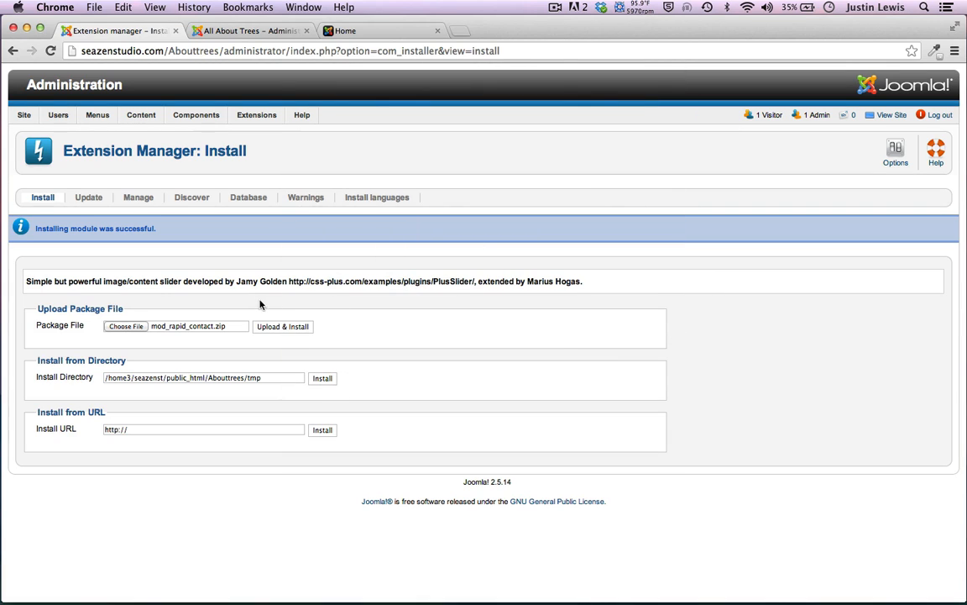
left_click(272, 327)
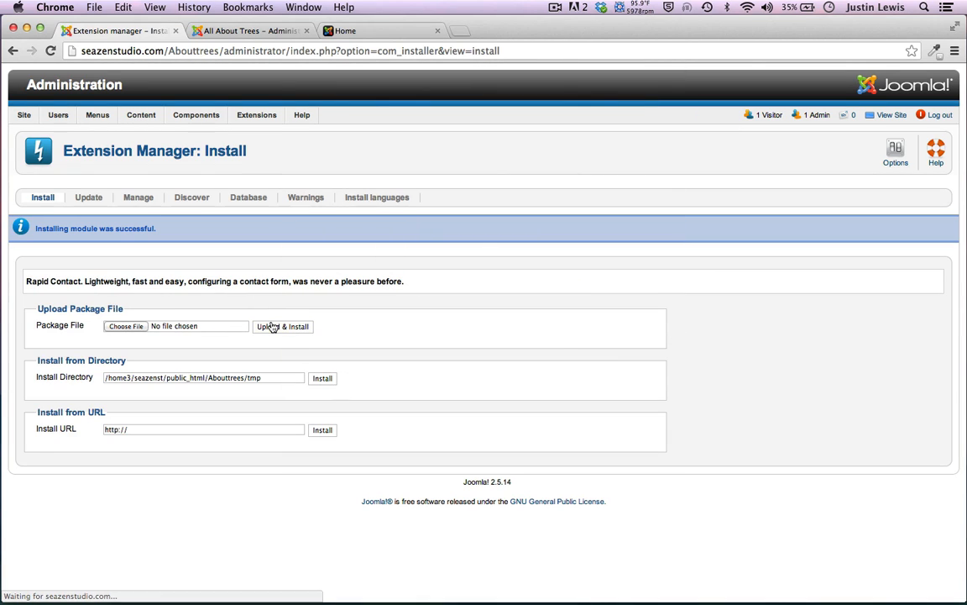
left_click(146, 328)
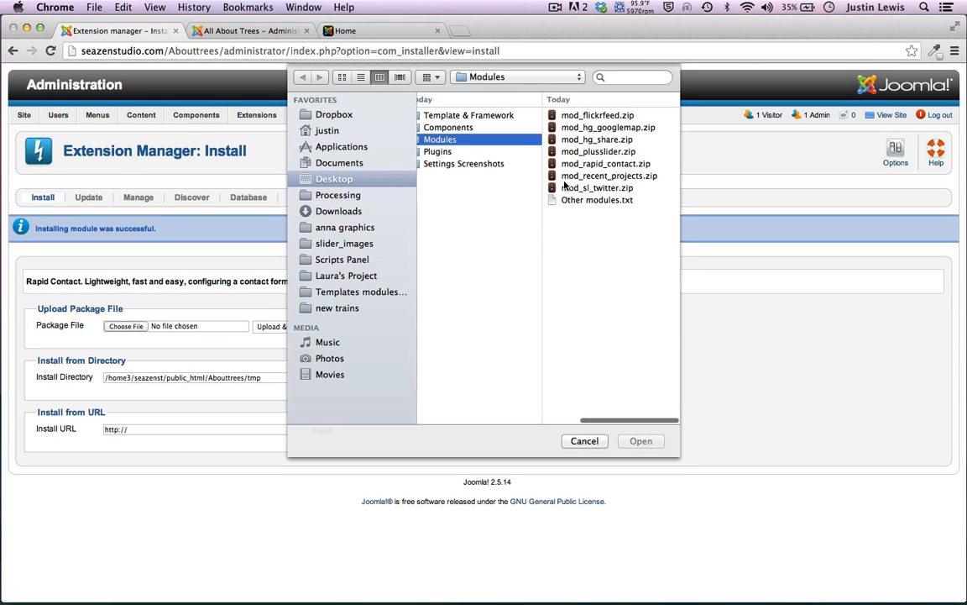
left_click(585, 176)
key("Return")
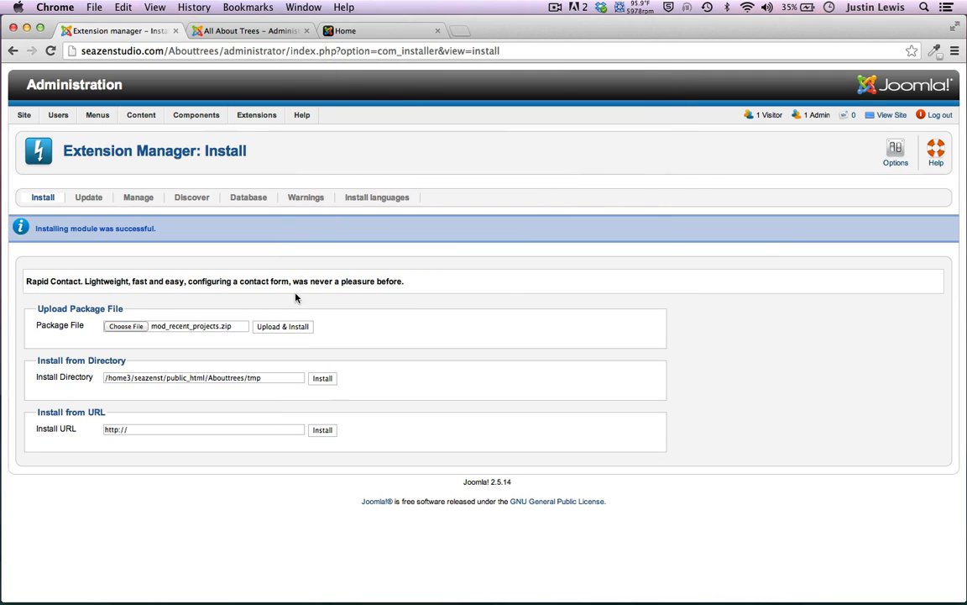
left_click(287, 328)
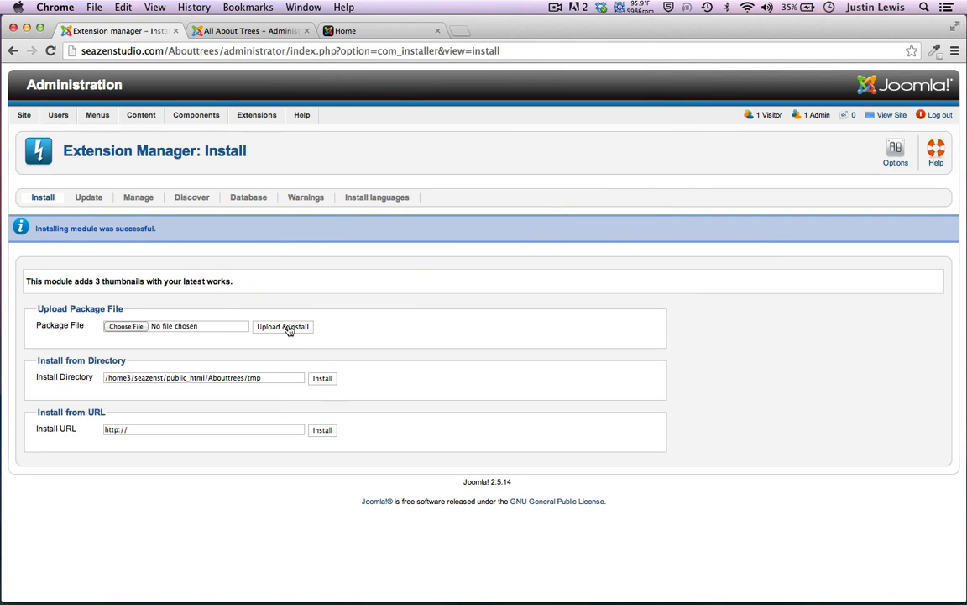
left_click(124, 327)
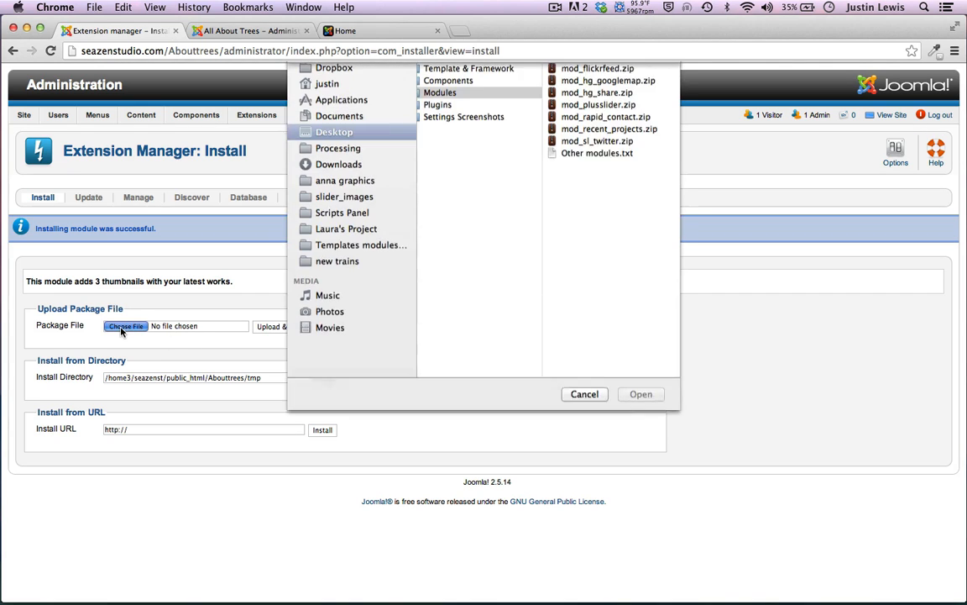
left_click(592, 188)
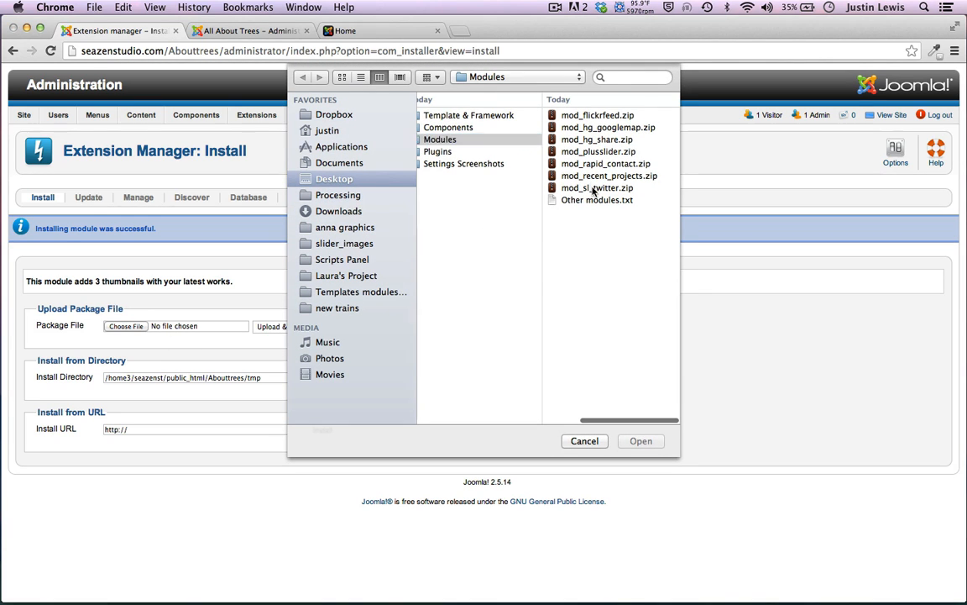
key("Return")
left_click(307, 328)
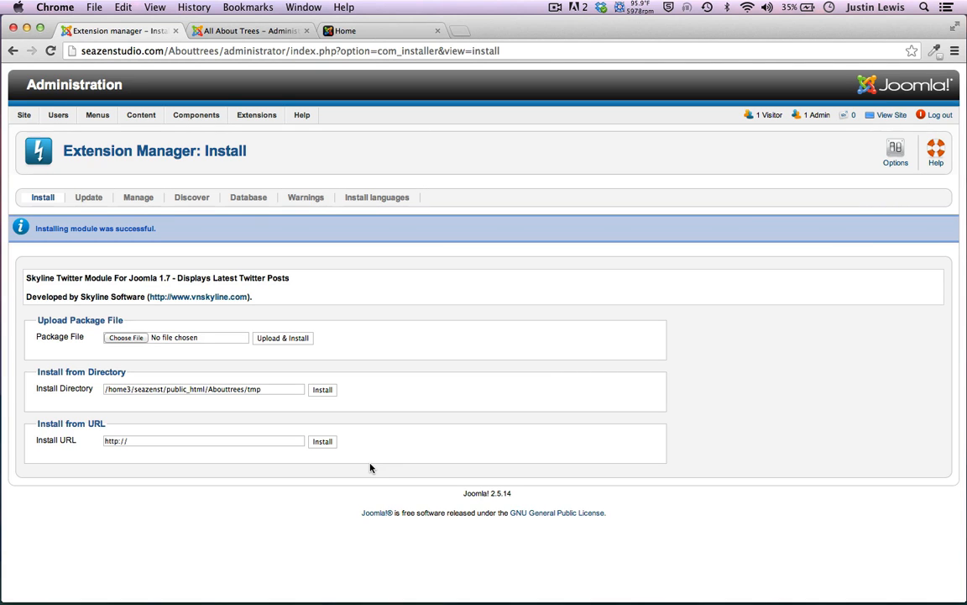
In Module Manager, unpublish plus slider and set the Status filter to '- Select Status -'
mouse_move(257, 115)
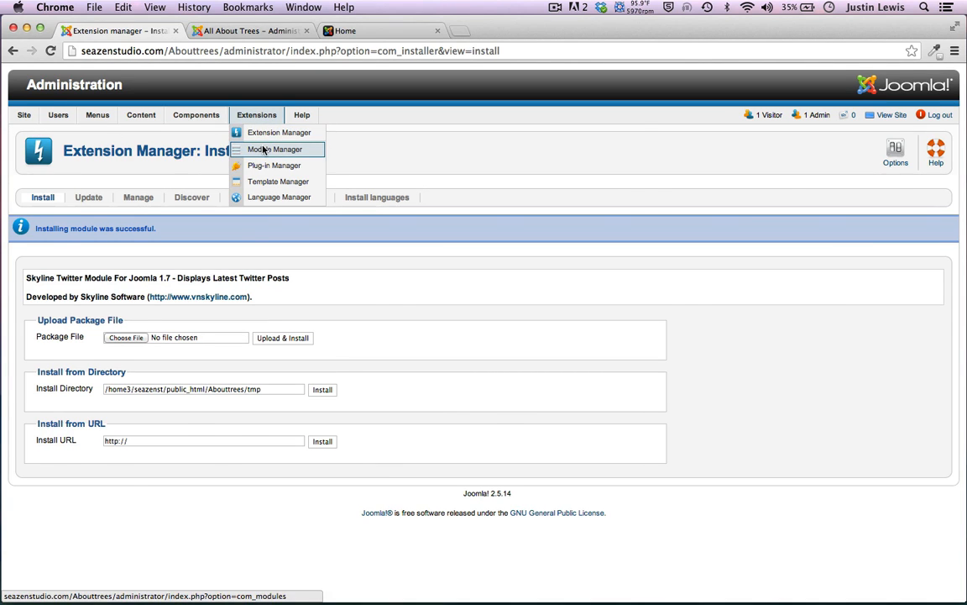
left_click(263, 149)
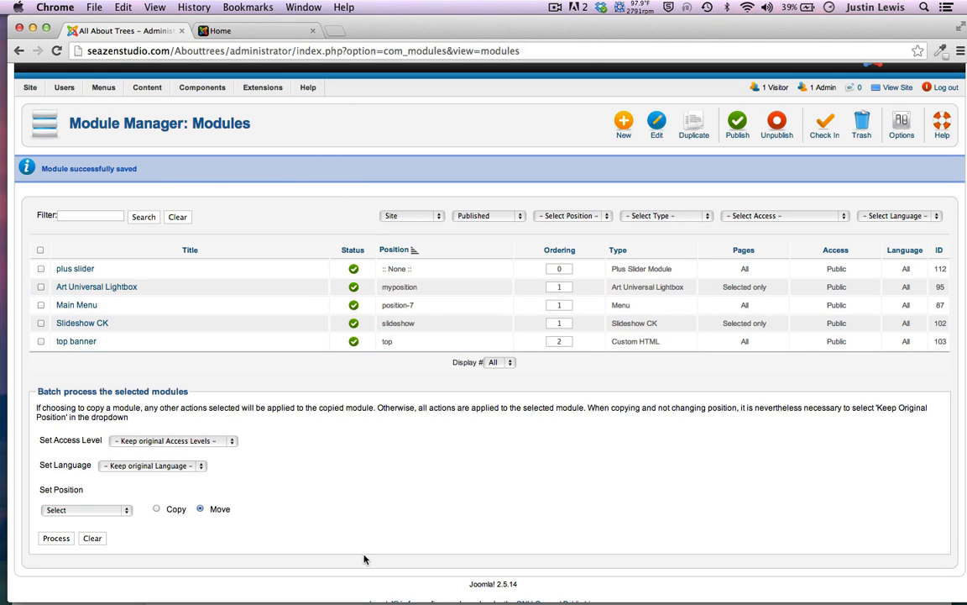
left_click(353, 269)
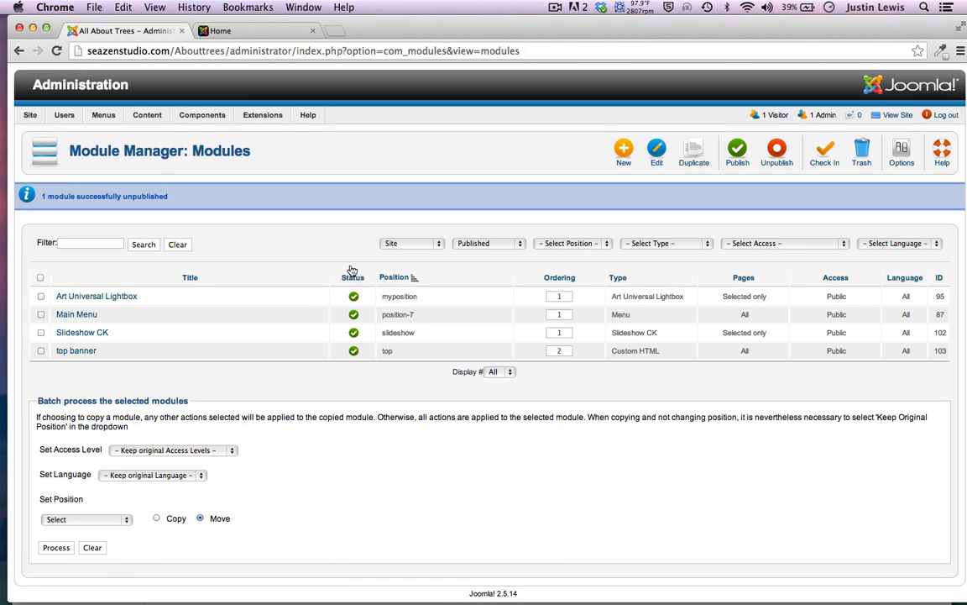
left_click(494, 242)
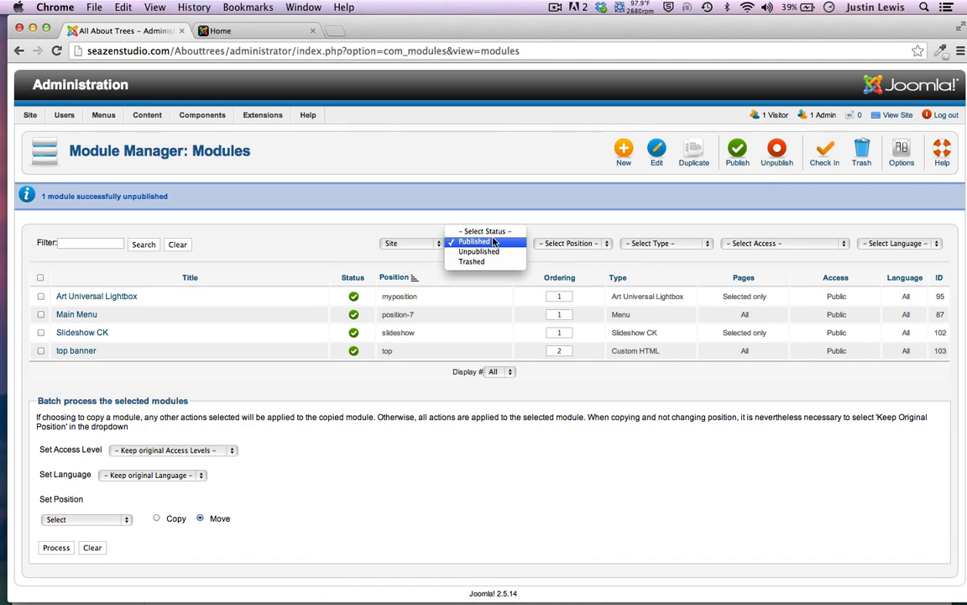
left_click(477, 202)
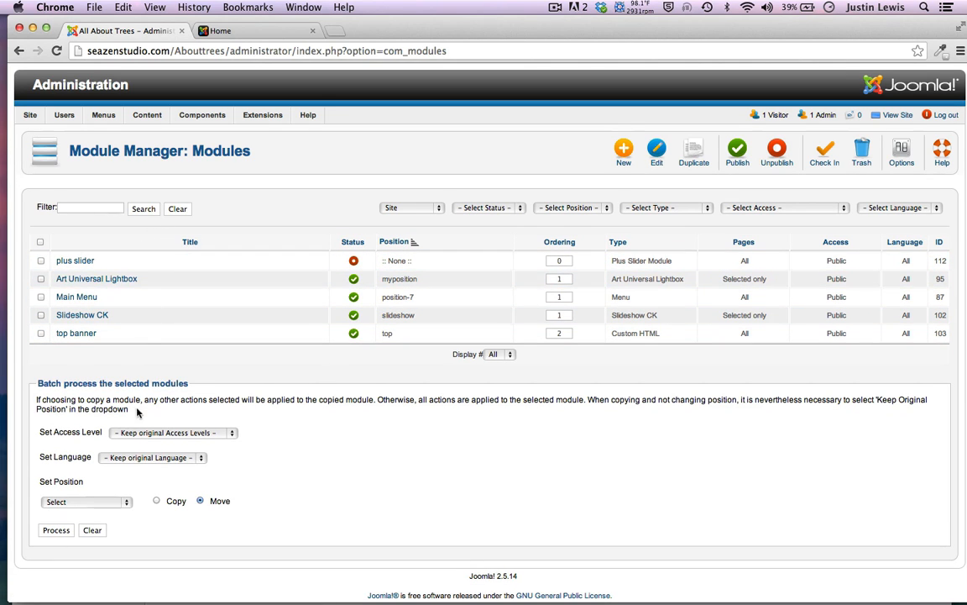
Browse the new module type chooser and close it without adding a module
left_click(622, 149)
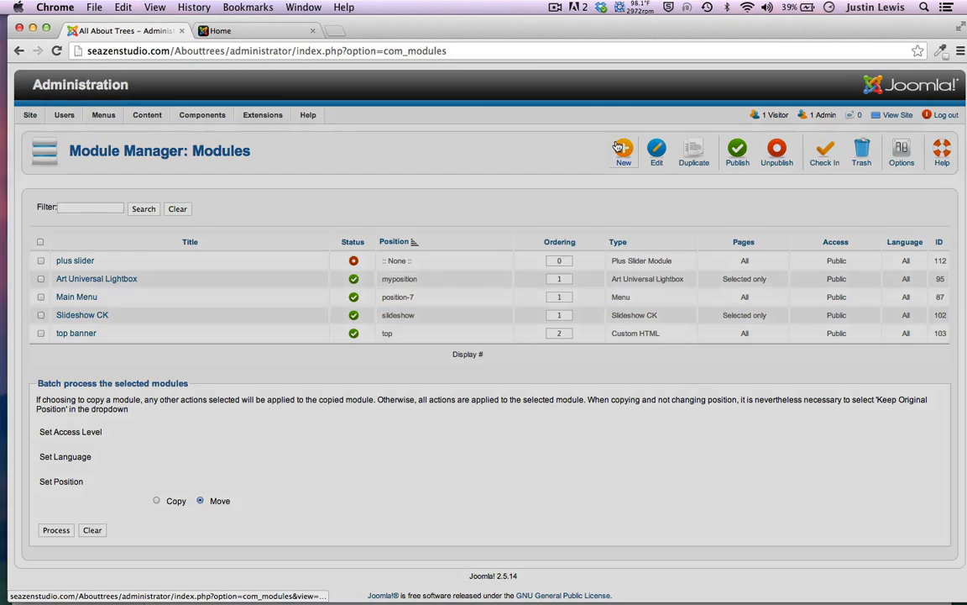
scroll(520, 369, "down", 3)
scroll(518, 367, "up", 3)
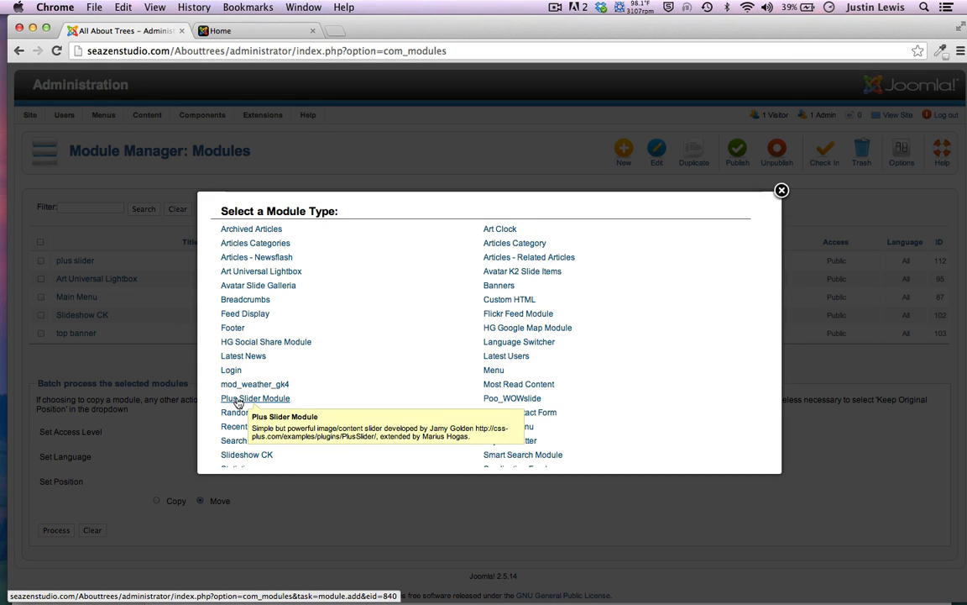
left_click(782, 190)
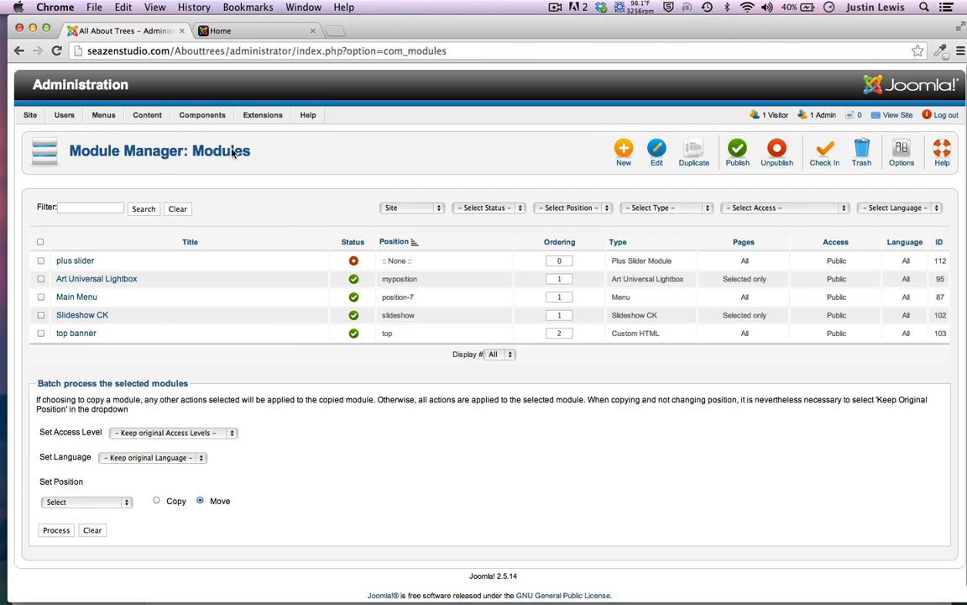
mouse_move(233, 119)
mouse_move(262, 118)
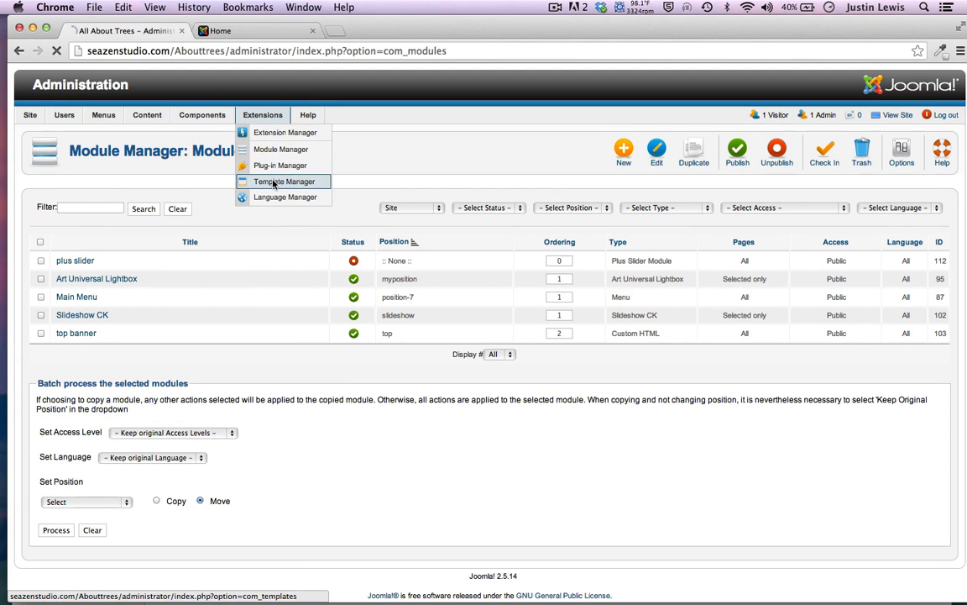
Make Eris - Default the default site template style, then switch to the live-site tab
left_click(280, 182)
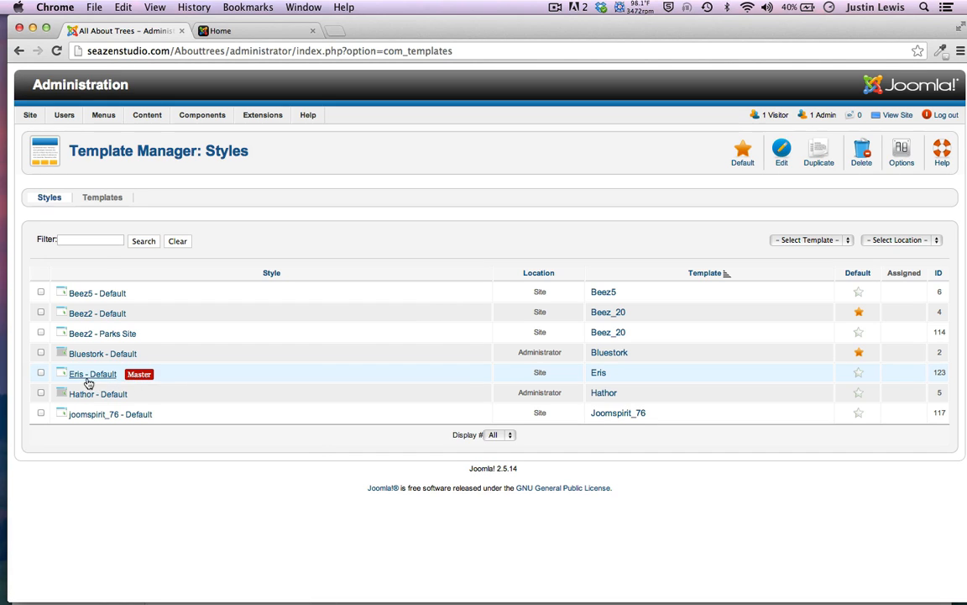
left_click(40, 373)
left_click(859, 375)
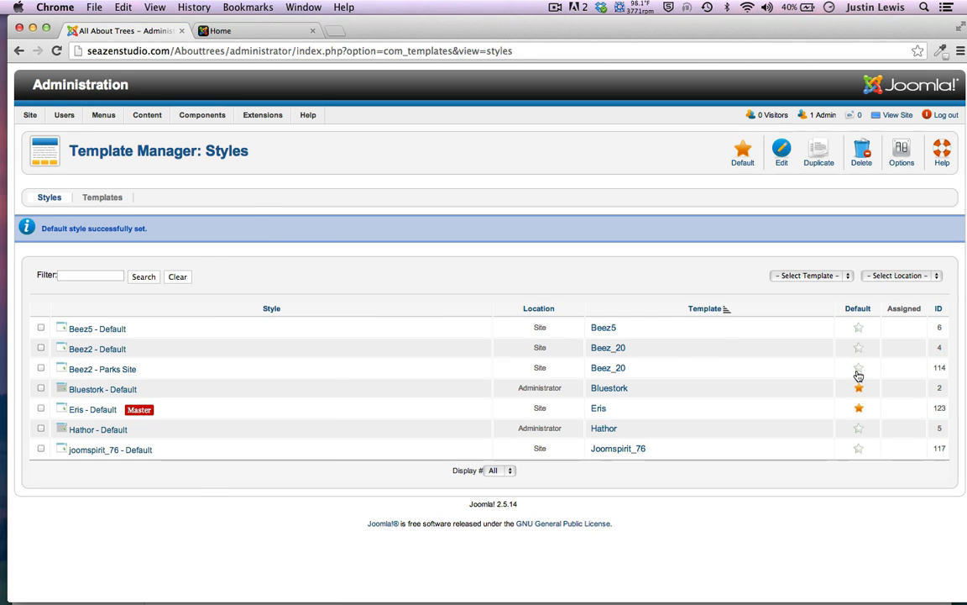
left_click(230, 30)
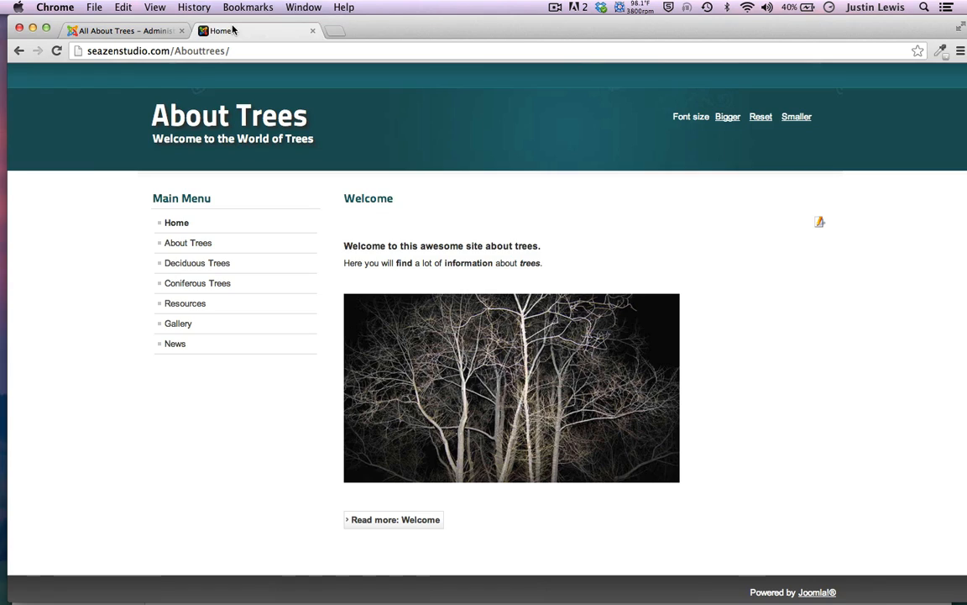
Reload the site in the Eris template and browse the Oak Tree and Western Red Cedar pages
left_click(56, 51)
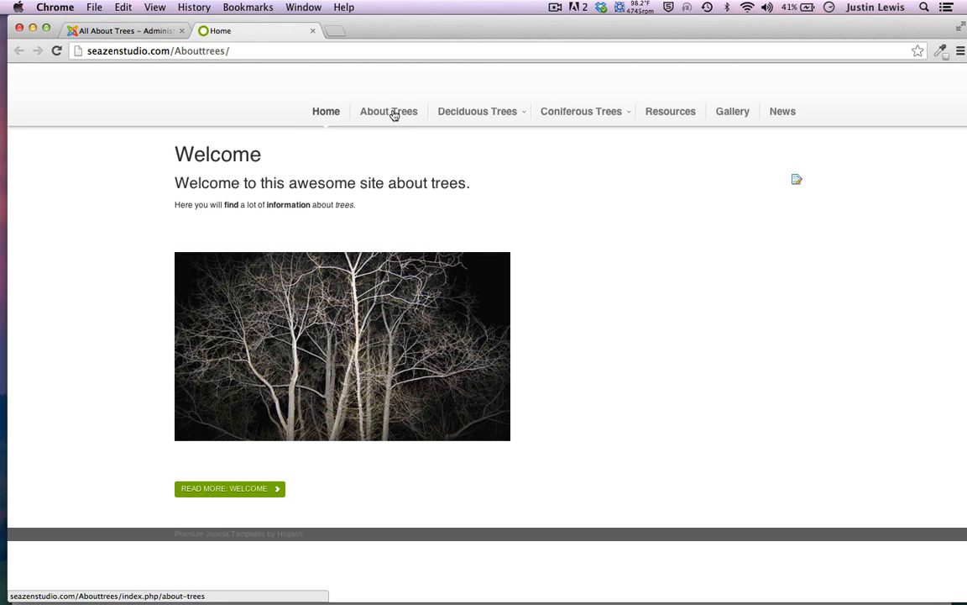
mouse_move(475, 125)
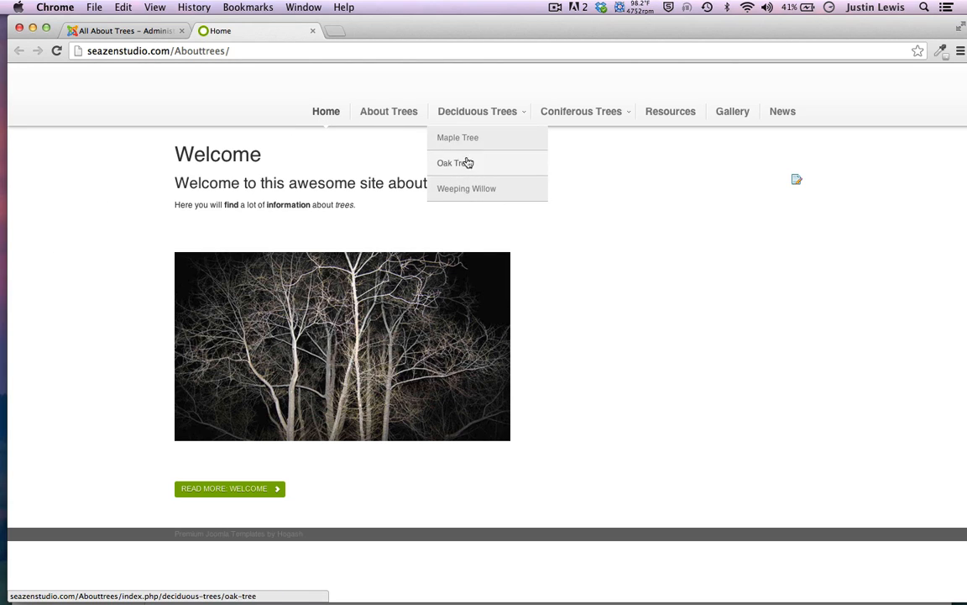
mouse_move(594, 122)
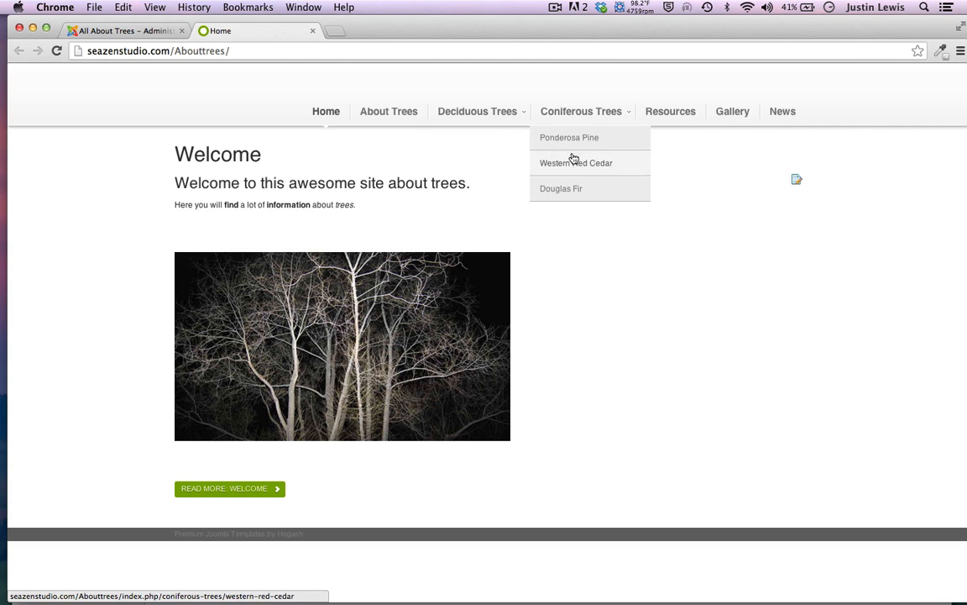
mouse_move(484, 108)
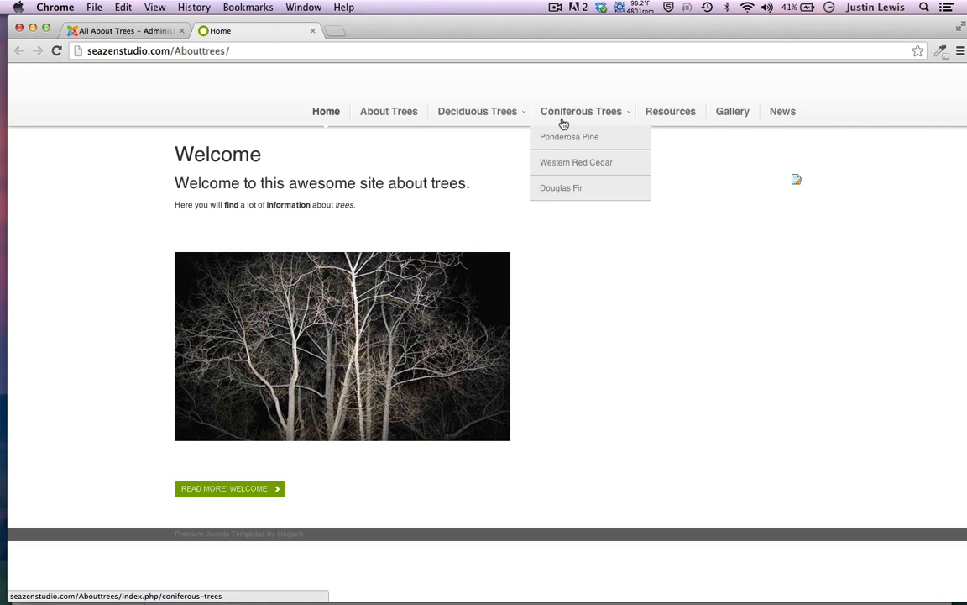
scroll(43, 306, "down", 2)
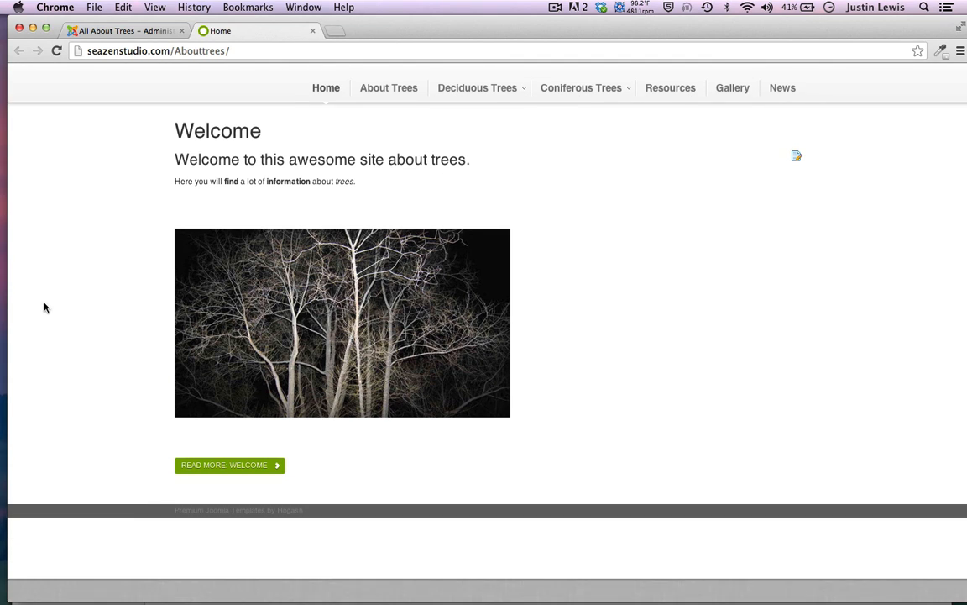
left_click(464, 161)
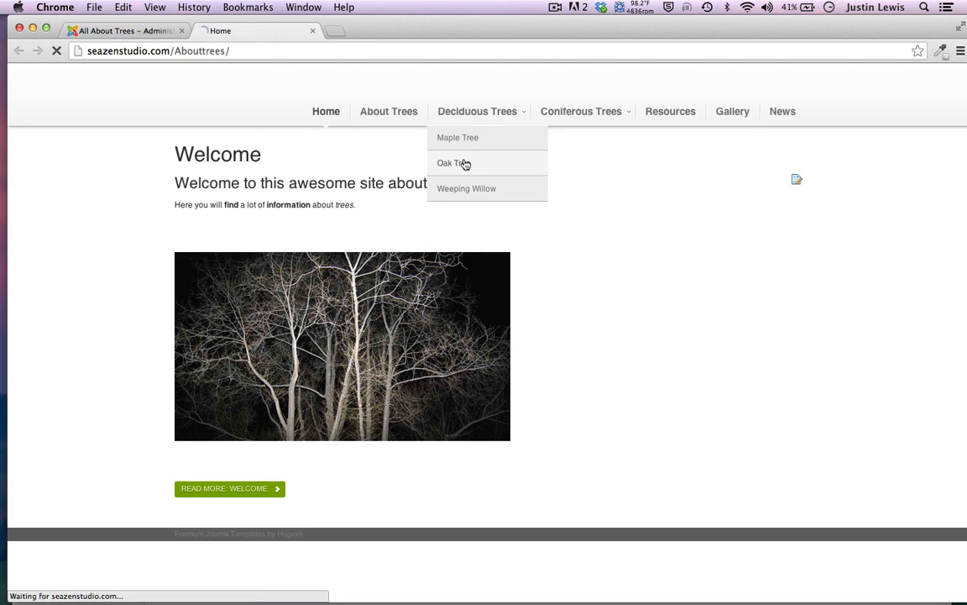
scroll(80, 162, "down", 2)
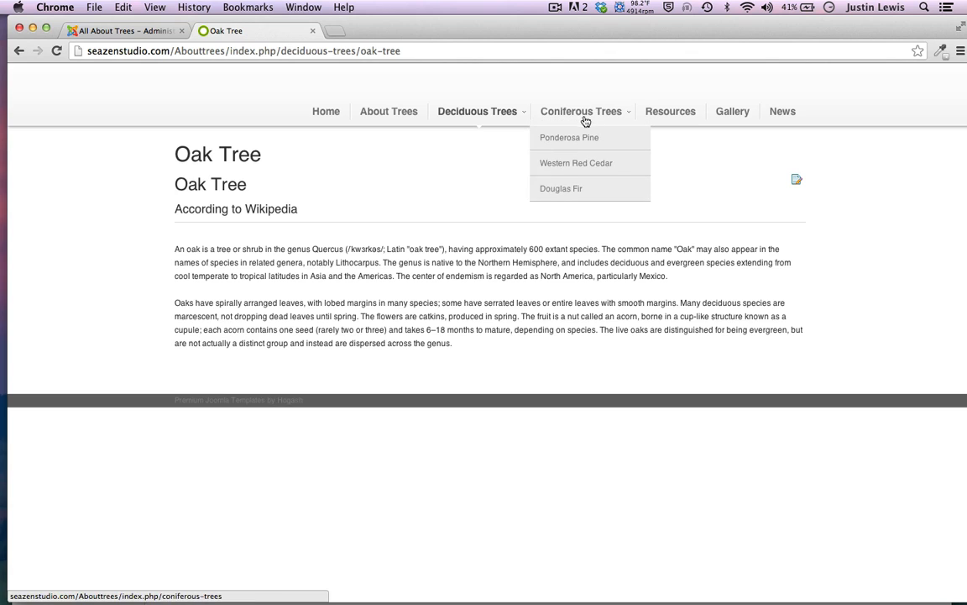
left_click(570, 164)
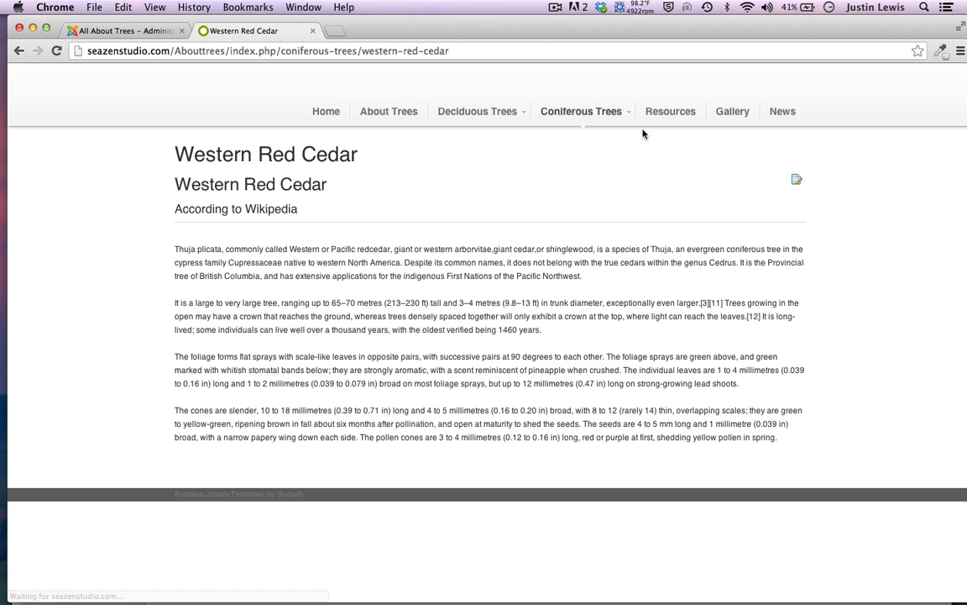
View a Gallery photo in the lightbox, return Home, then go back to the admin tab
left_click(738, 114)
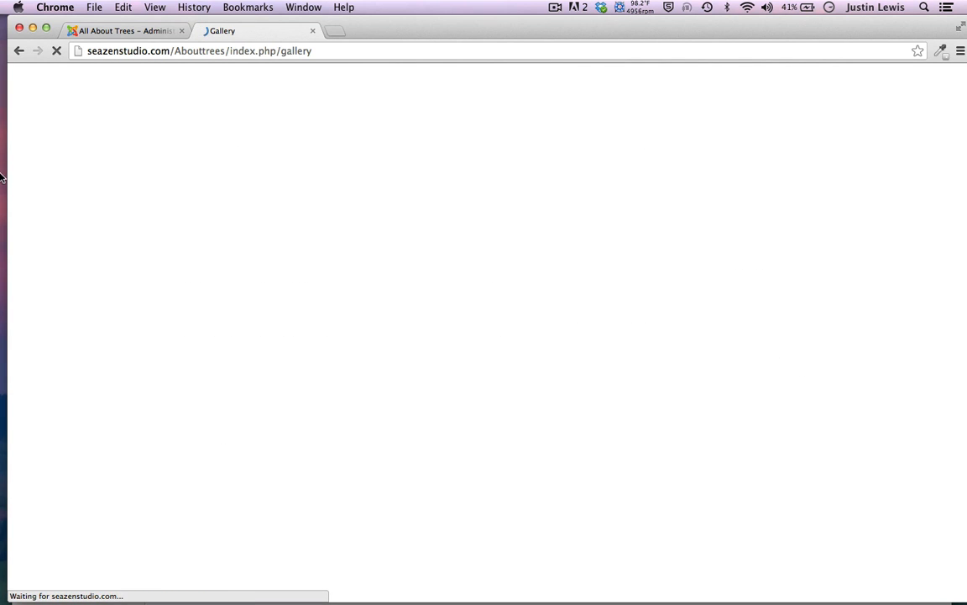
scroll(106, 229, "down", 1)
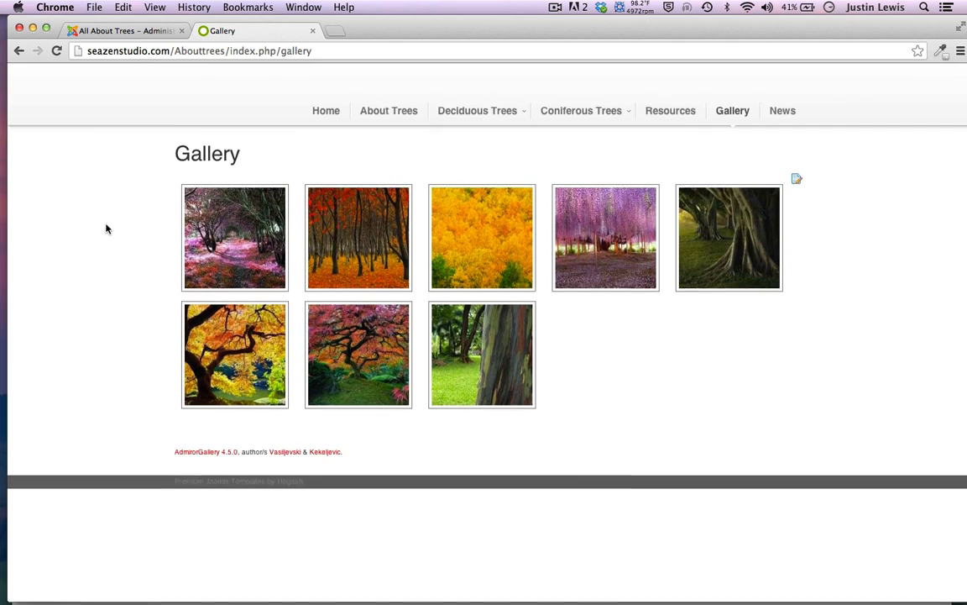
left_click(442, 244)
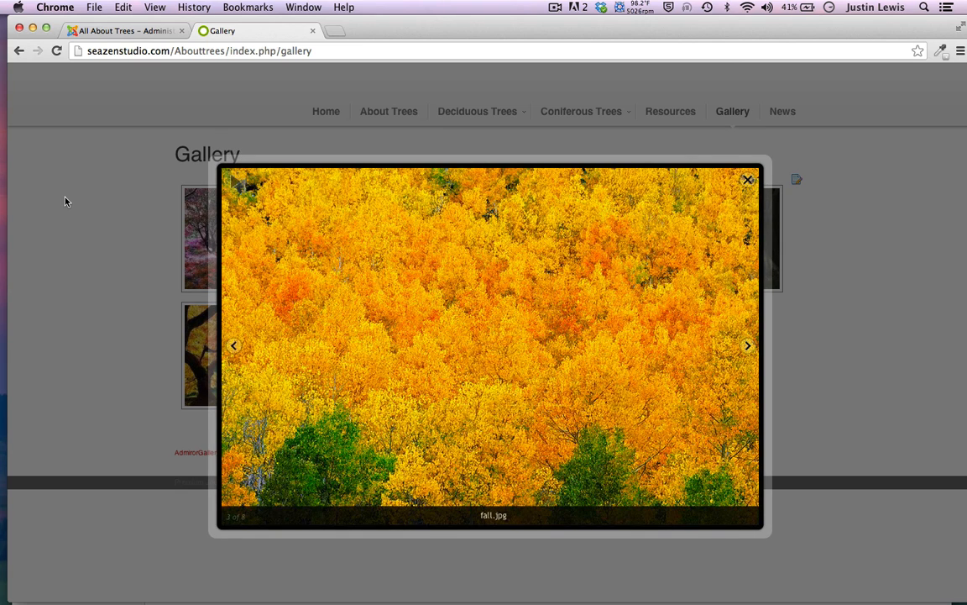
left_click(66, 202)
scroll(66, 202, "up", 1)
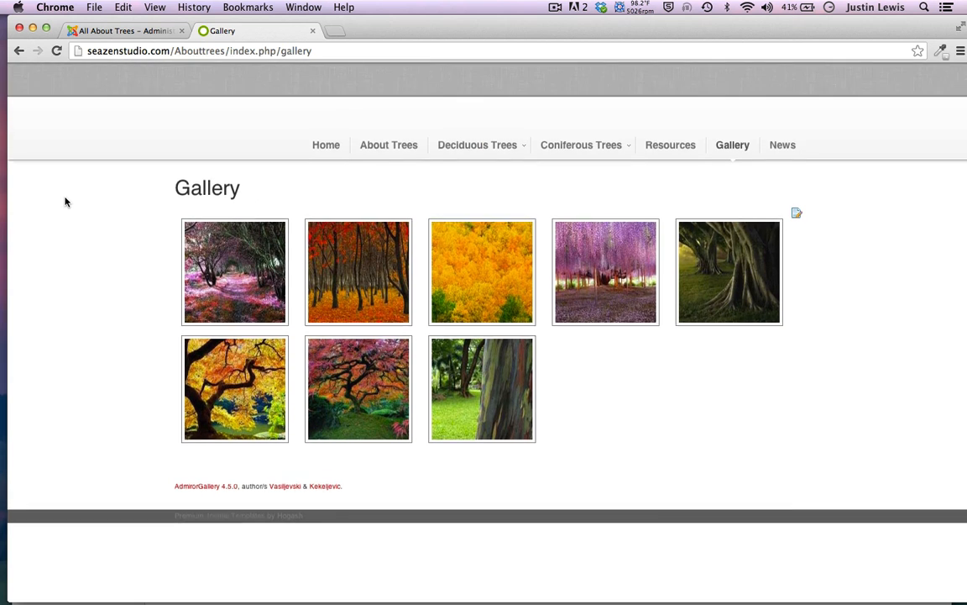
left_click(326, 115)
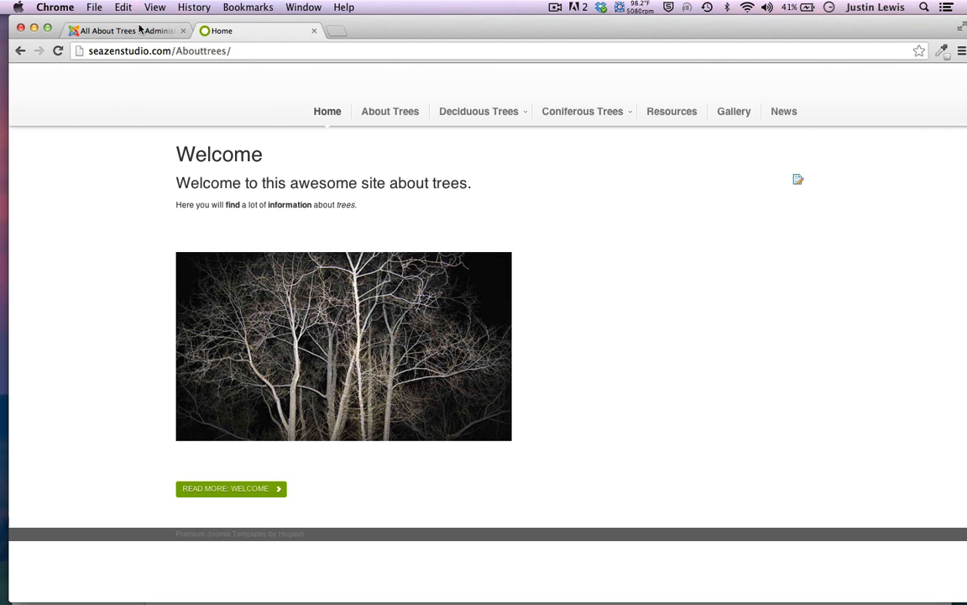
left_click(137, 29)
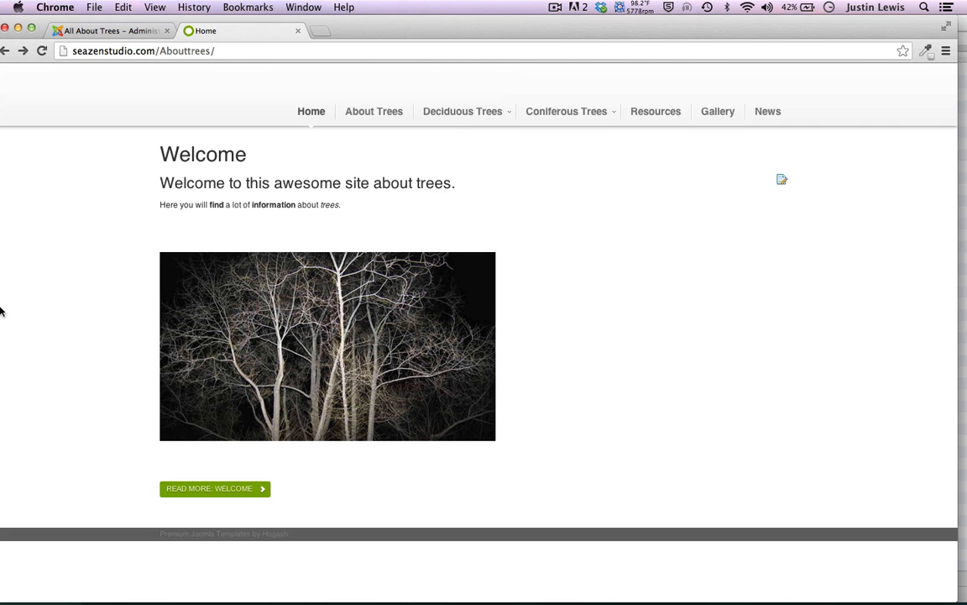
left_click(98, 32)
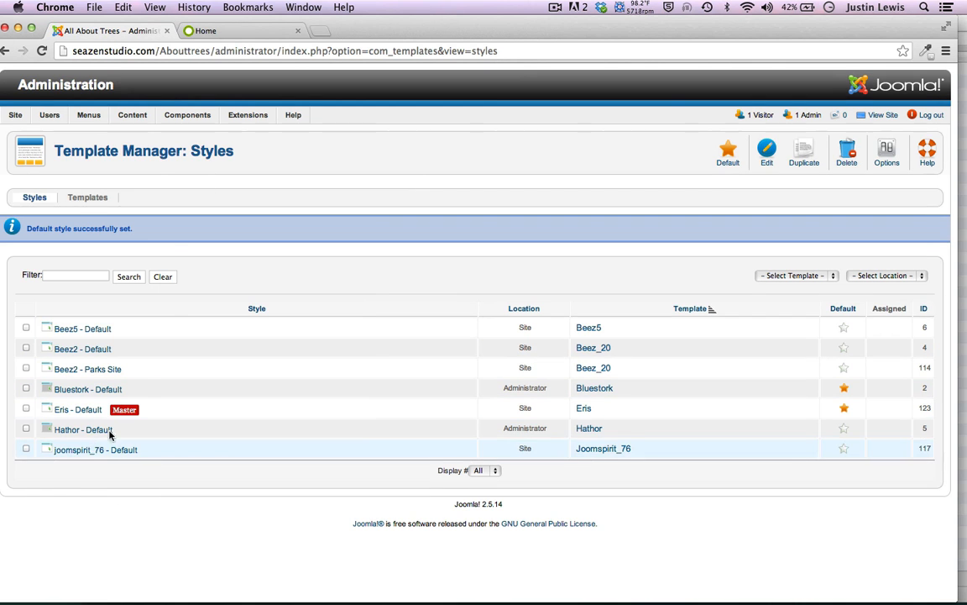
Unpublish the Slideshow CK module in Module Manager and return to the Home tab
mouse_move(246, 117)
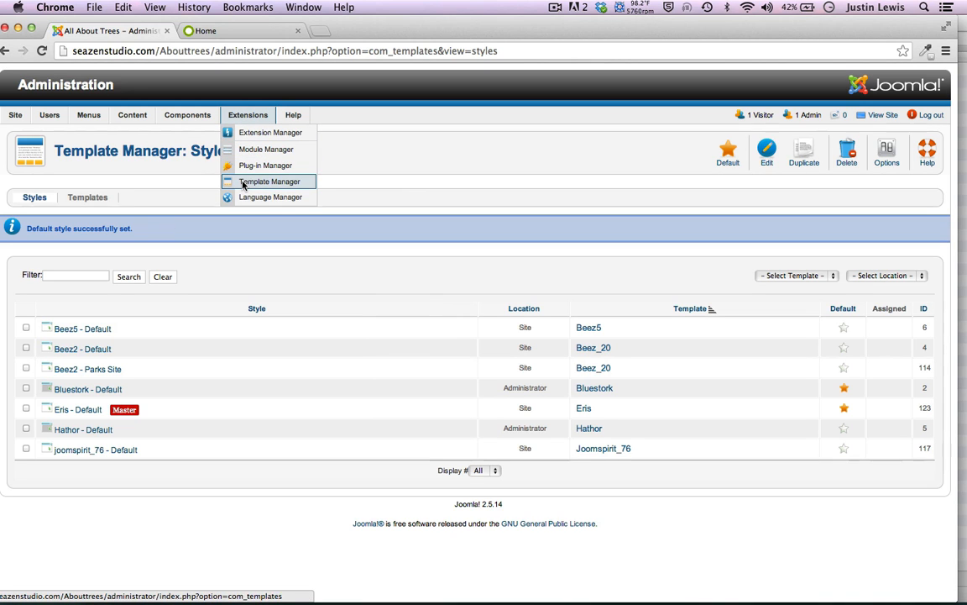
left_click(252, 149)
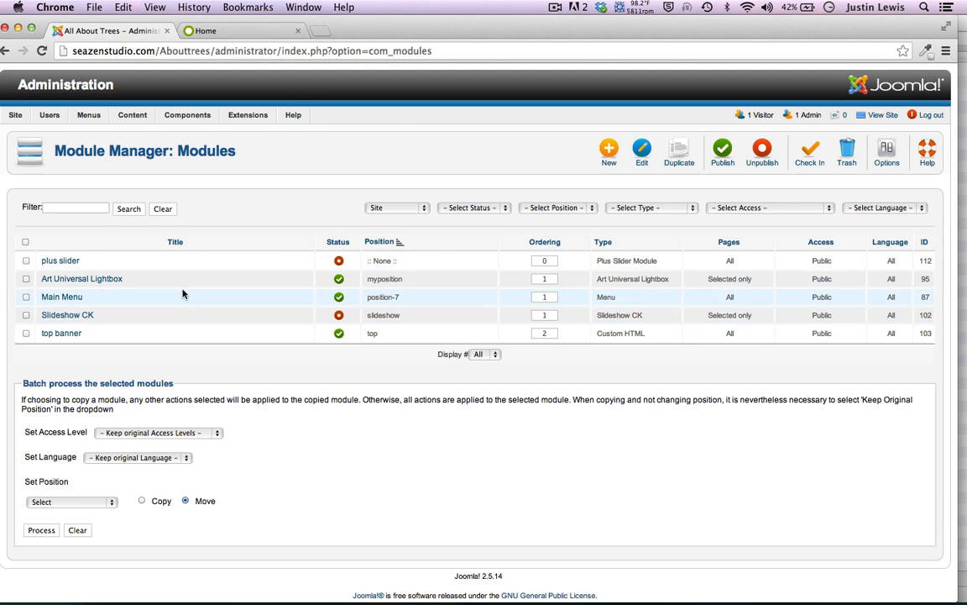
double_click(414, 33)
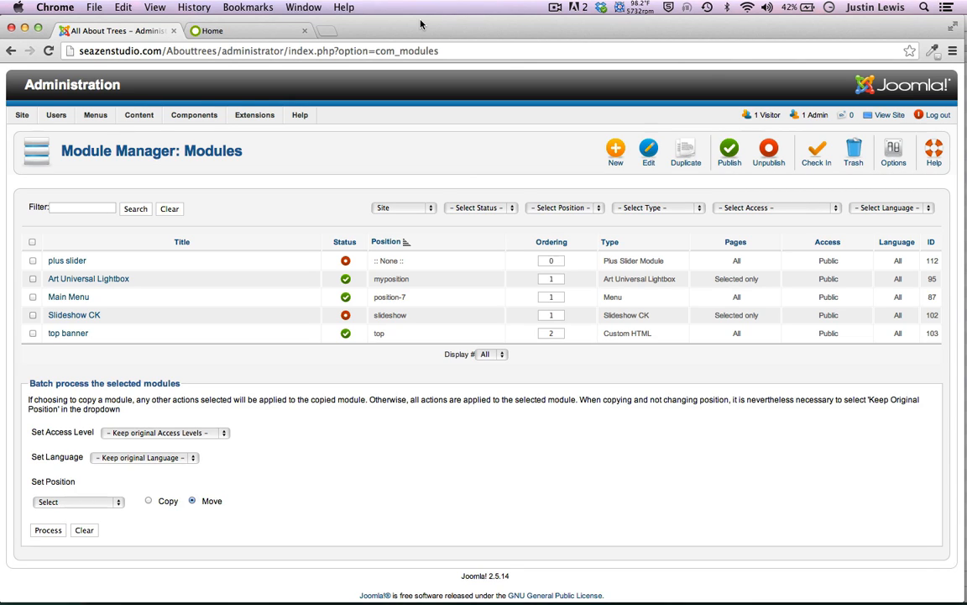
left_click(205, 31)
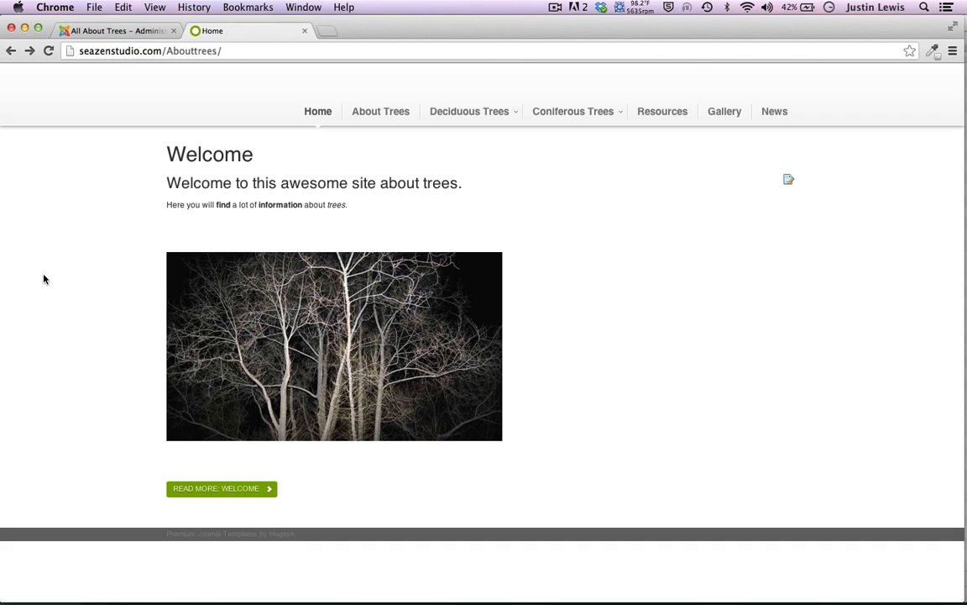
Reload the site's Home page in the front-end tab, then return to the Module Manager list
left_click(110, 32)
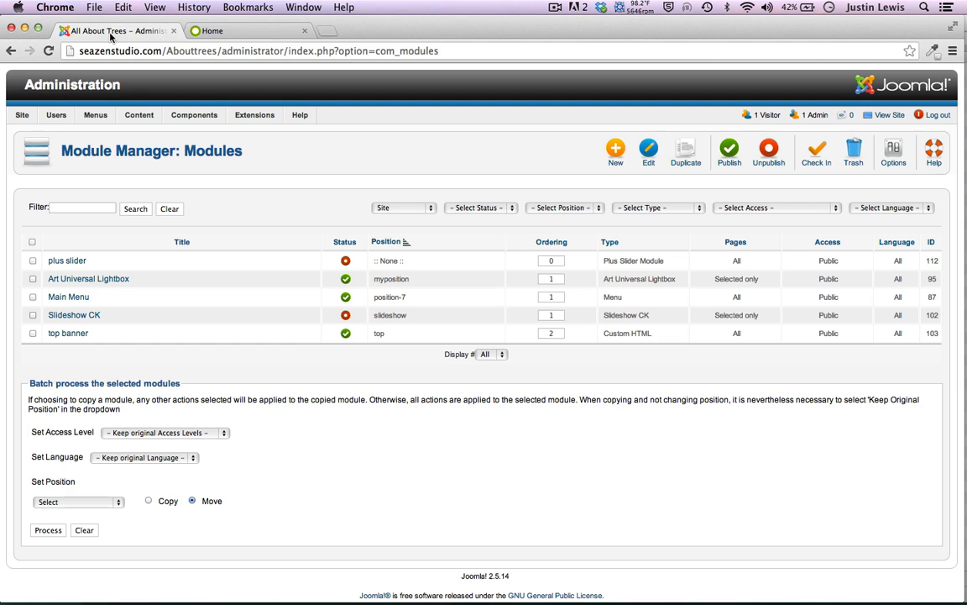
scroll(323, 146, "down", 1)
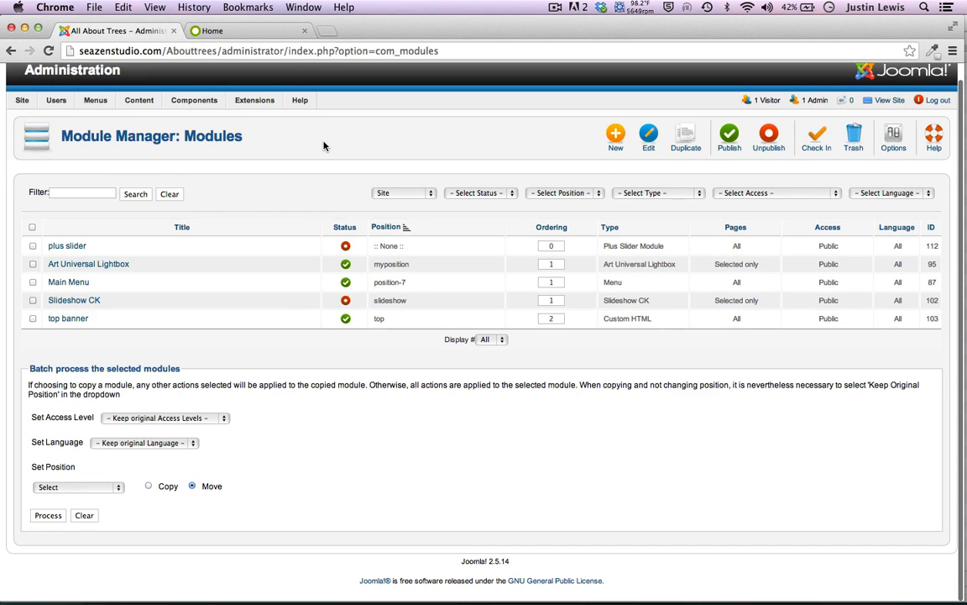
scroll(323, 145, "up", 1)
left_click(264, 32)
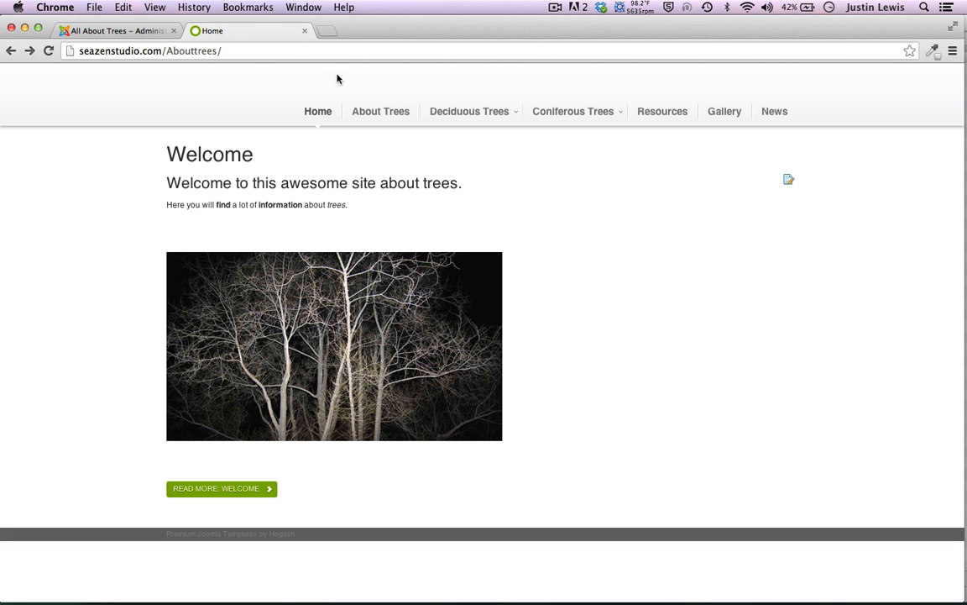
left_click_drag(367, 37, 394, 20)
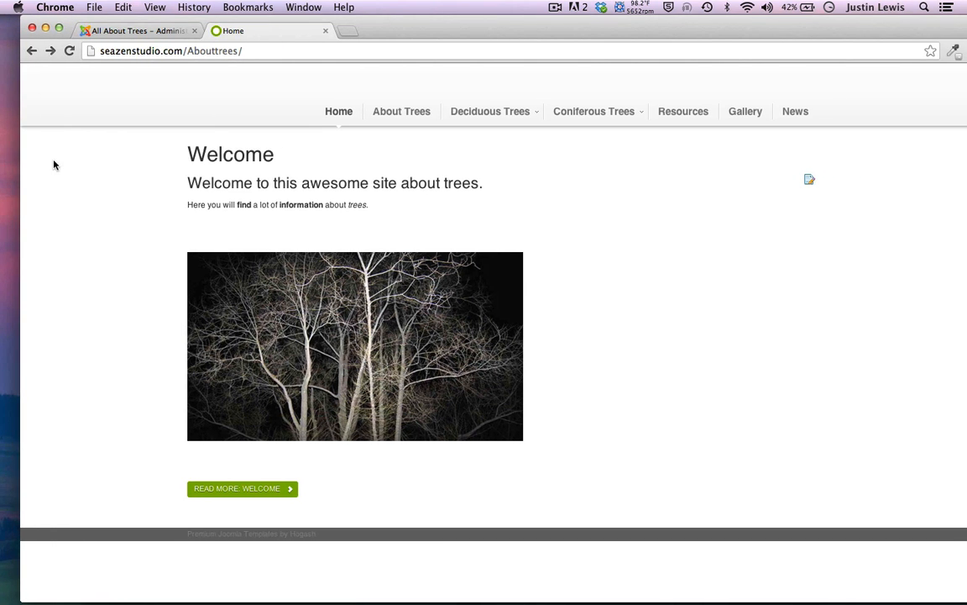
scroll(57, 319, "up", 2)
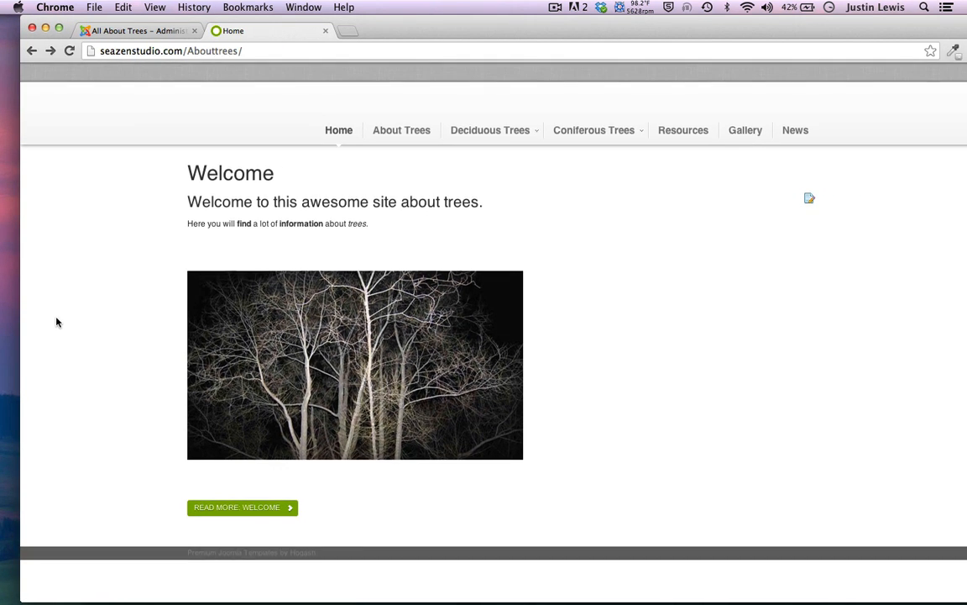
left_click(336, 113)
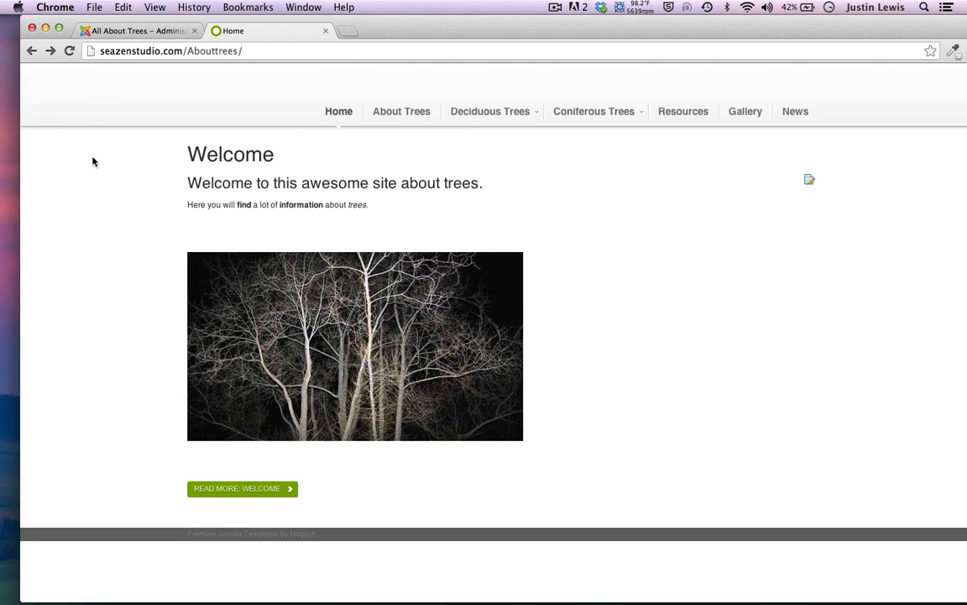
left_click_drag(510, 33, 469, 17)
left_click(108, 30)
left_click_drag(317, 18, 349, 18)
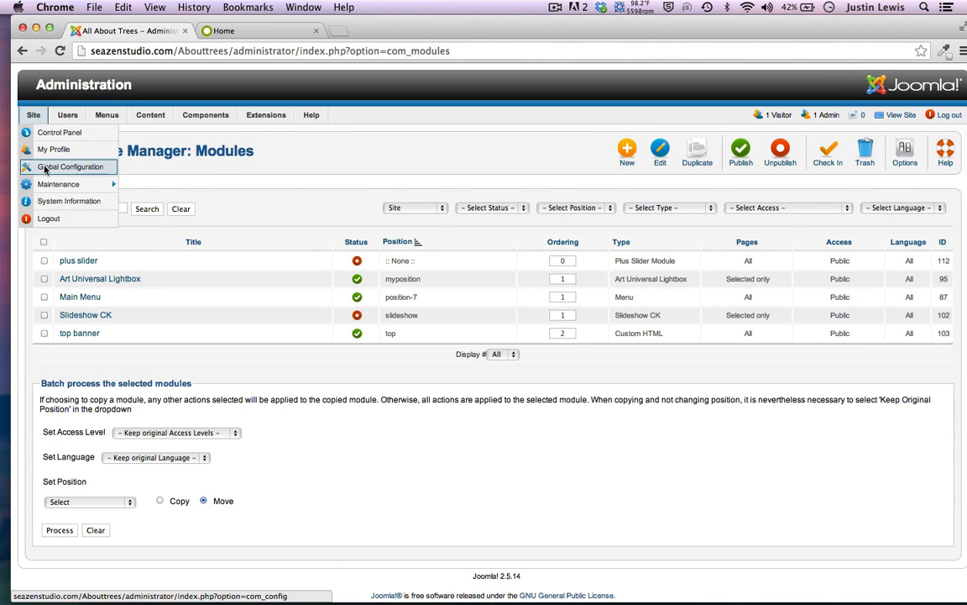
Preview the Eris - Default style's module positions, then open that style for editing
mouse_move(266, 116)
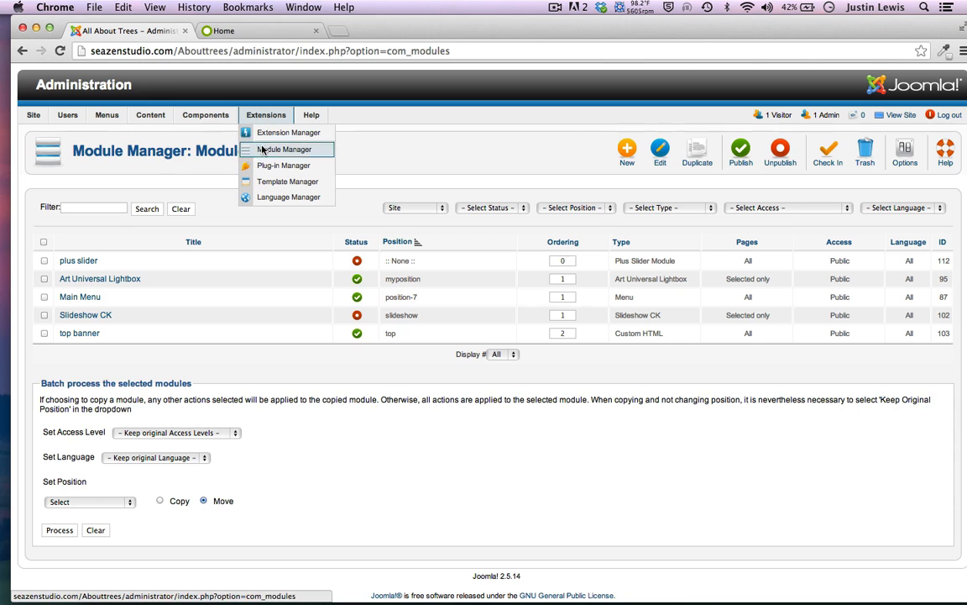
left_click(267, 183)
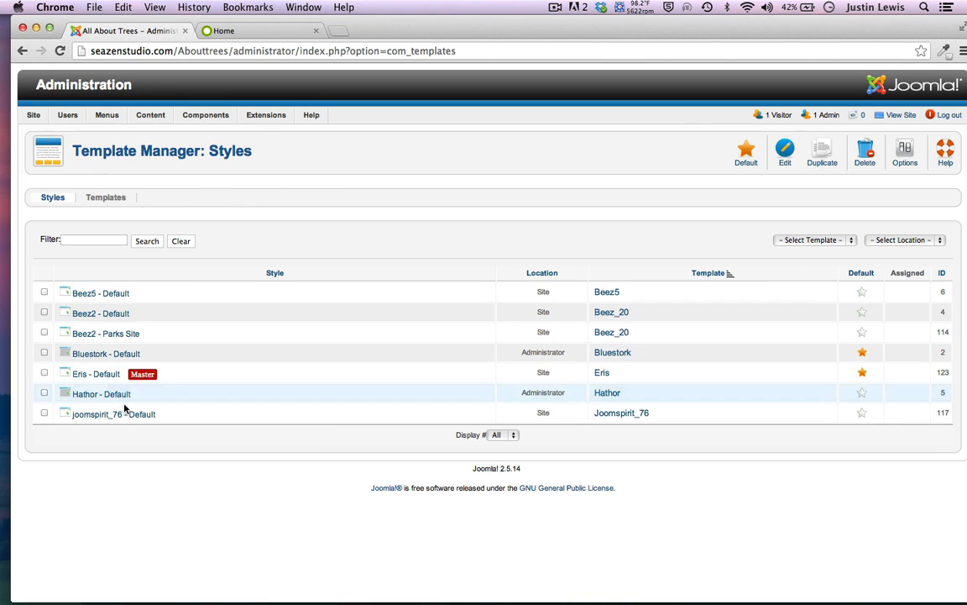
left_click(99, 373)
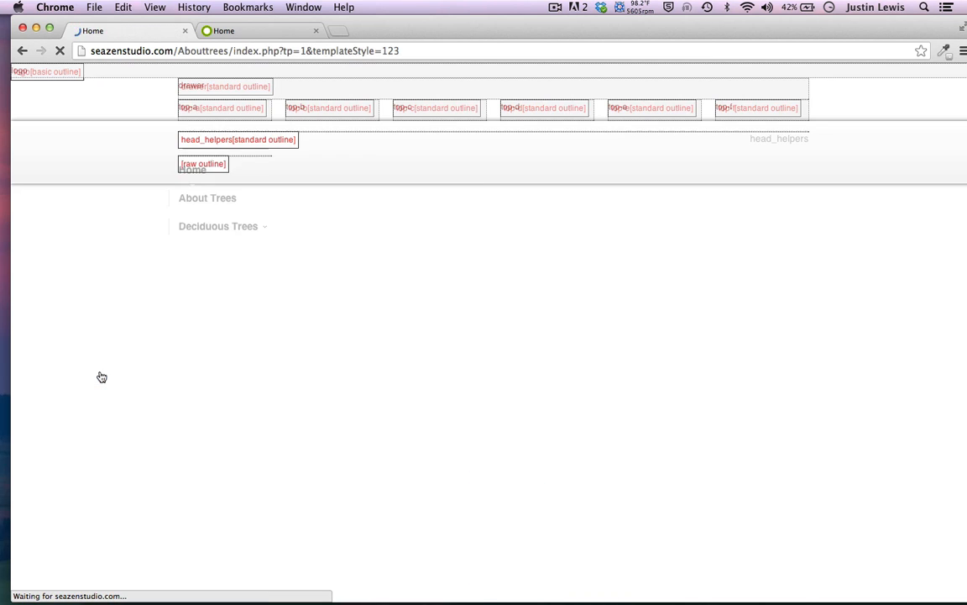
left_click(24, 49)
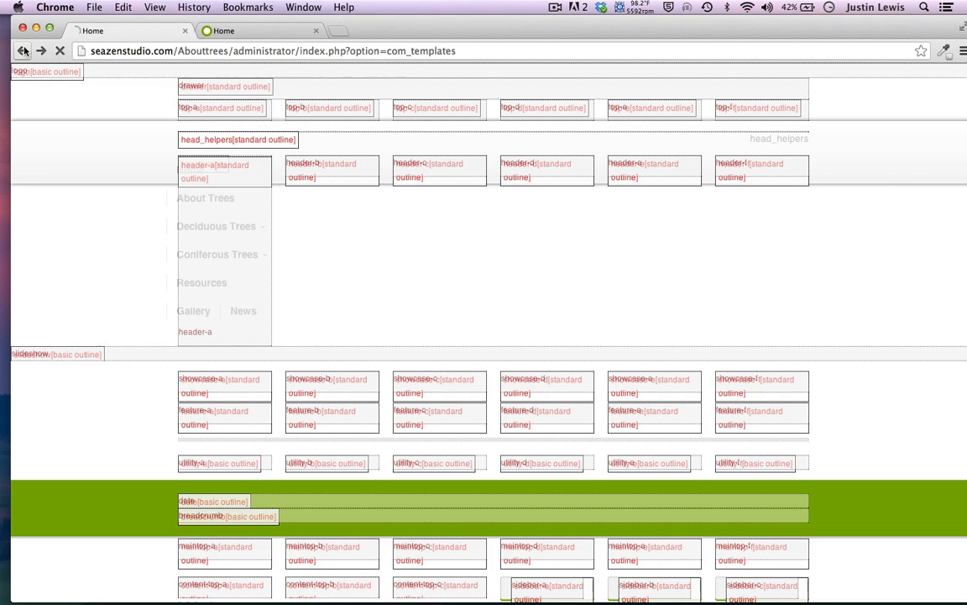
left_click(44, 374)
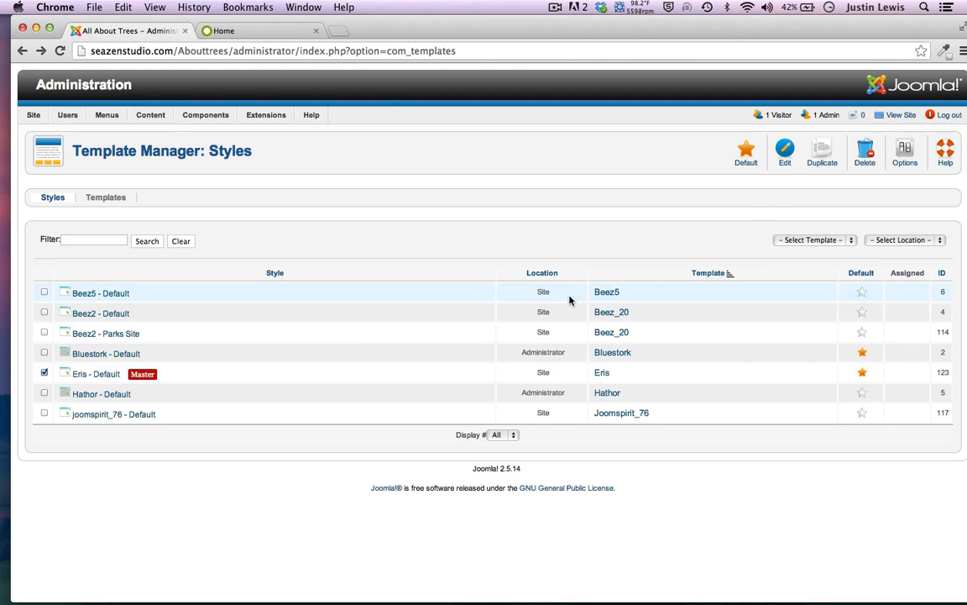
left_click(785, 153)
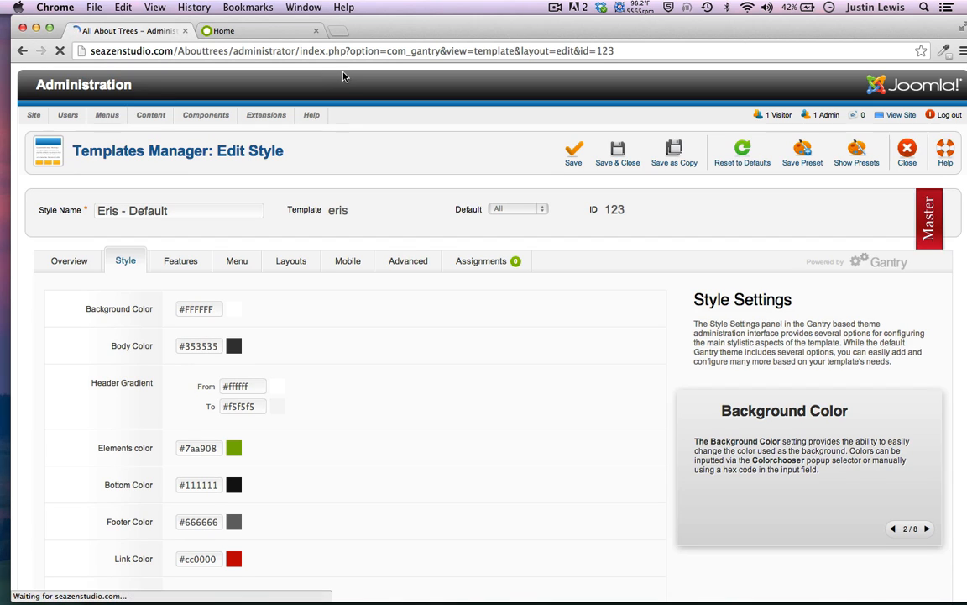
Toggle the Eris style's DEMO PANEL option, leaving it switched off
left_click_drag(424, 28, 412, 28)
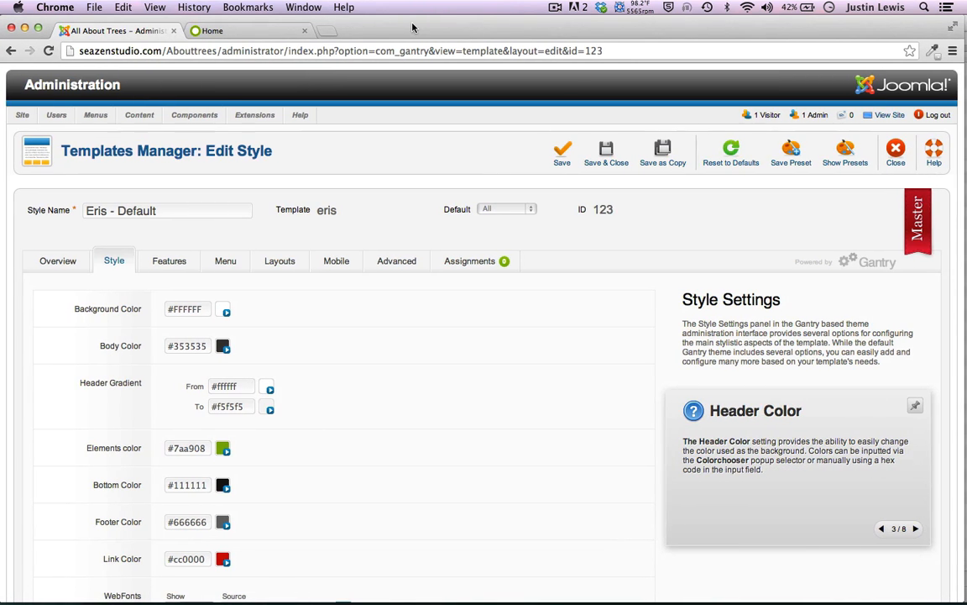
scroll(475, 370, "down", 5)
scroll(475, 369, "up", 6)
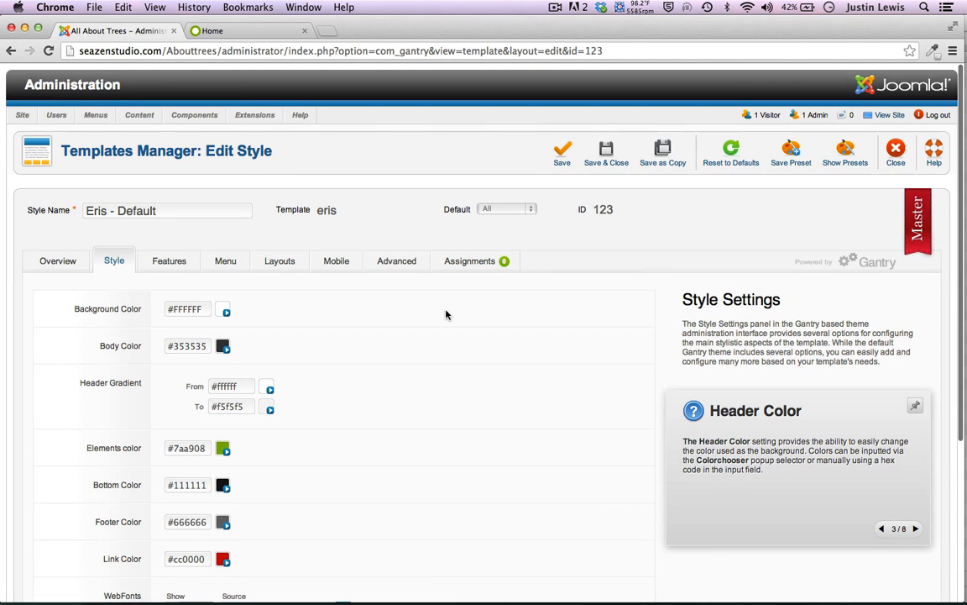
scroll(326, 302, "down", 5)
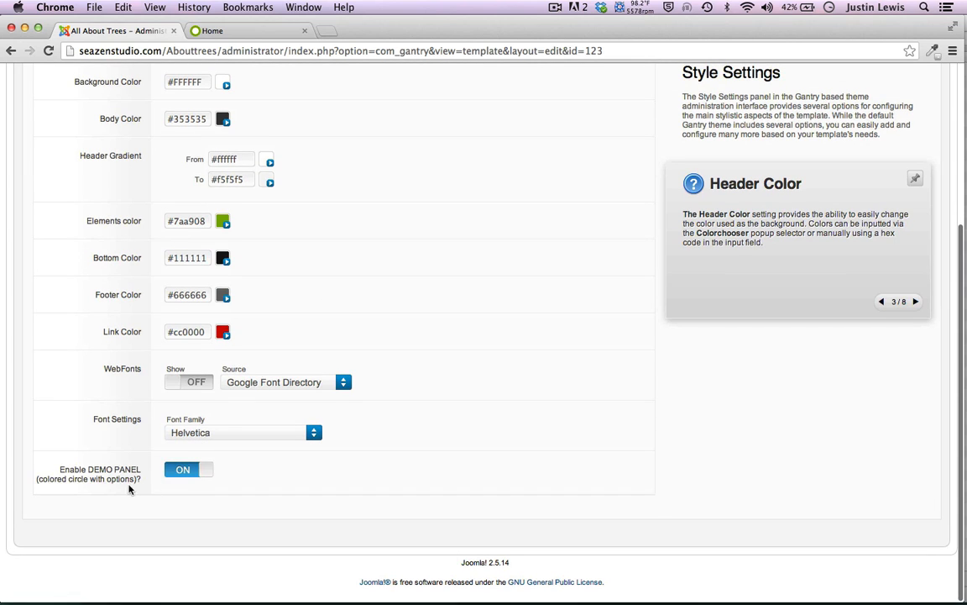
left_click(172, 478)
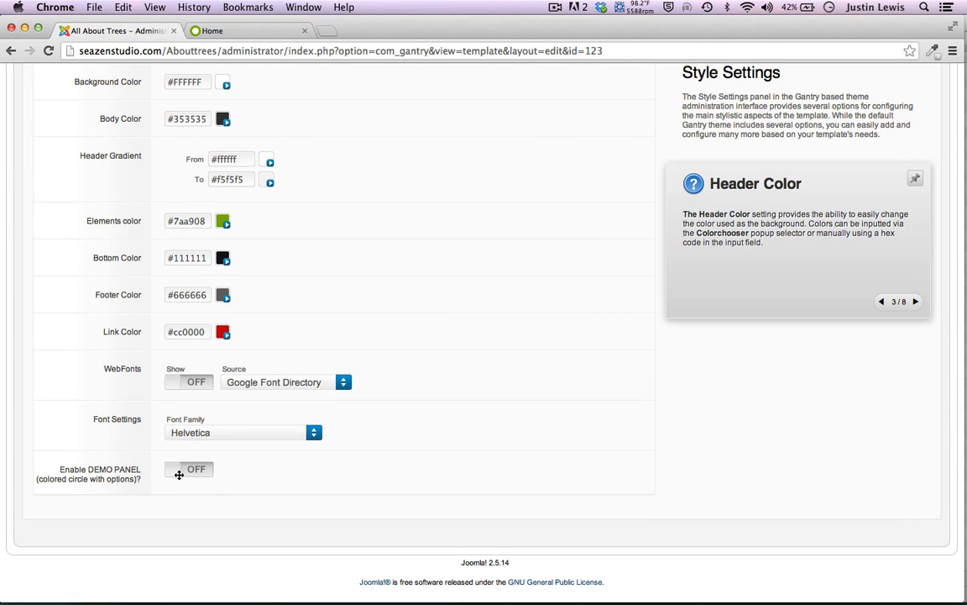
left_click(177, 476)
left_click(180, 470)
scroll(125, 285, "up", 6)
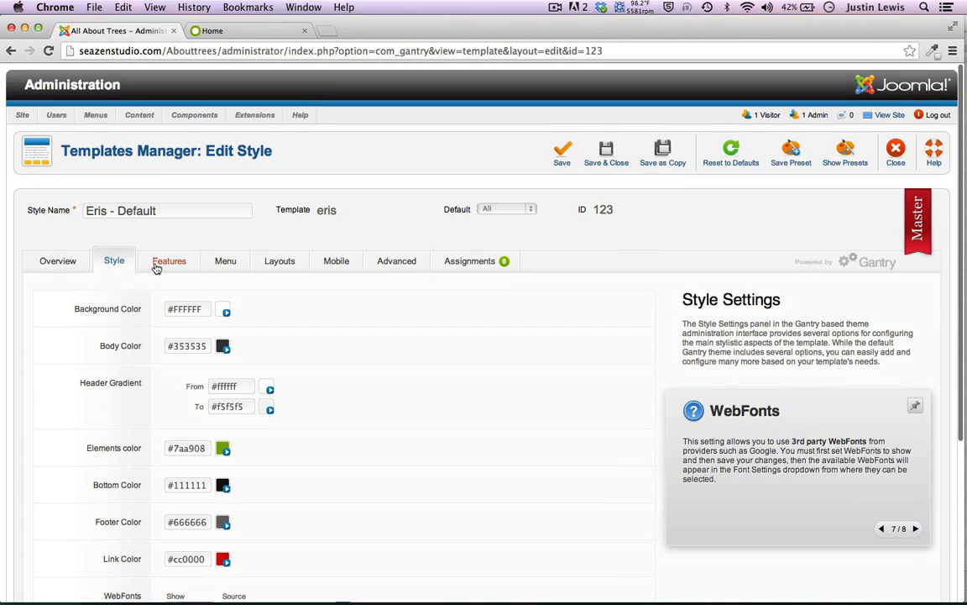
Review the template's Features, Menu, Layouts and Advanced settings tabs
left_click(162, 262)
scroll(141, 332, "down", 6)
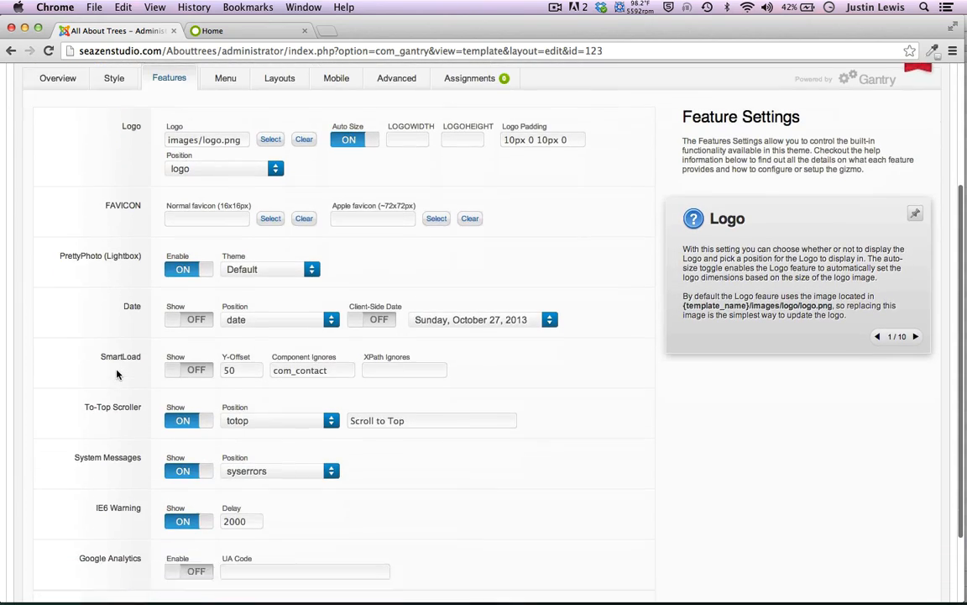
scroll(118, 373, "up", 6)
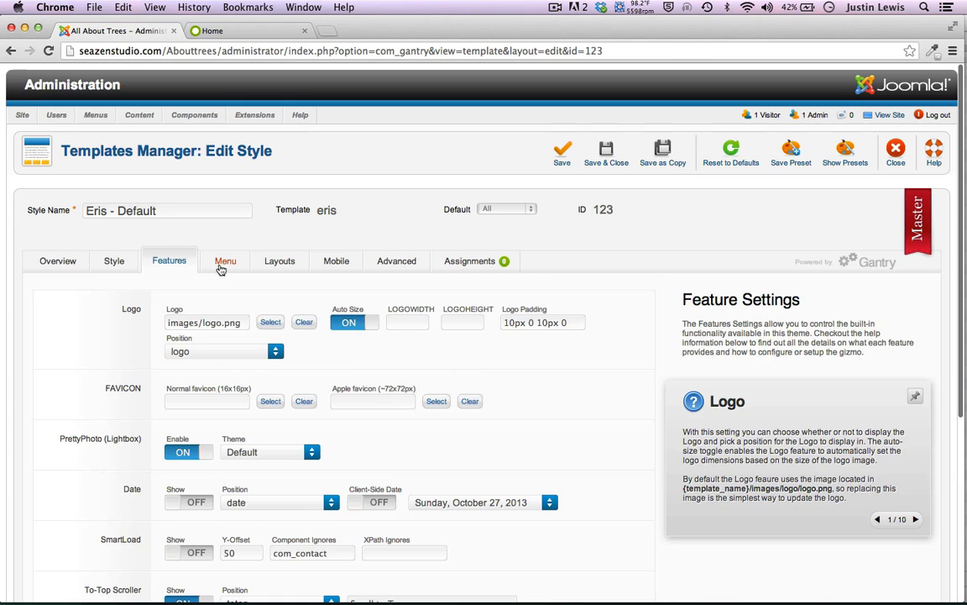
left_click(225, 261)
left_click(278, 262)
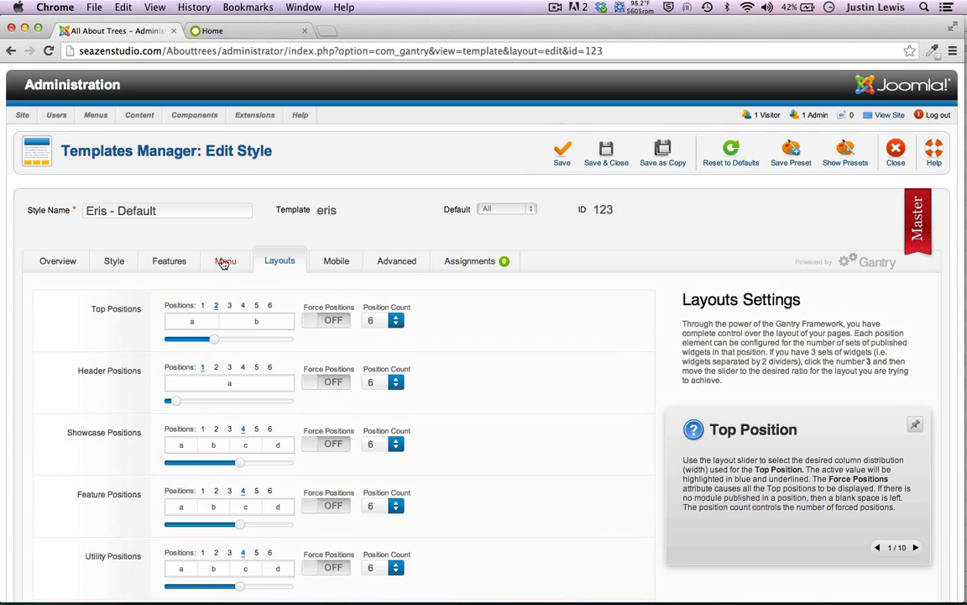
left_click(226, 261)
scroll(72, 347, "down", 4)
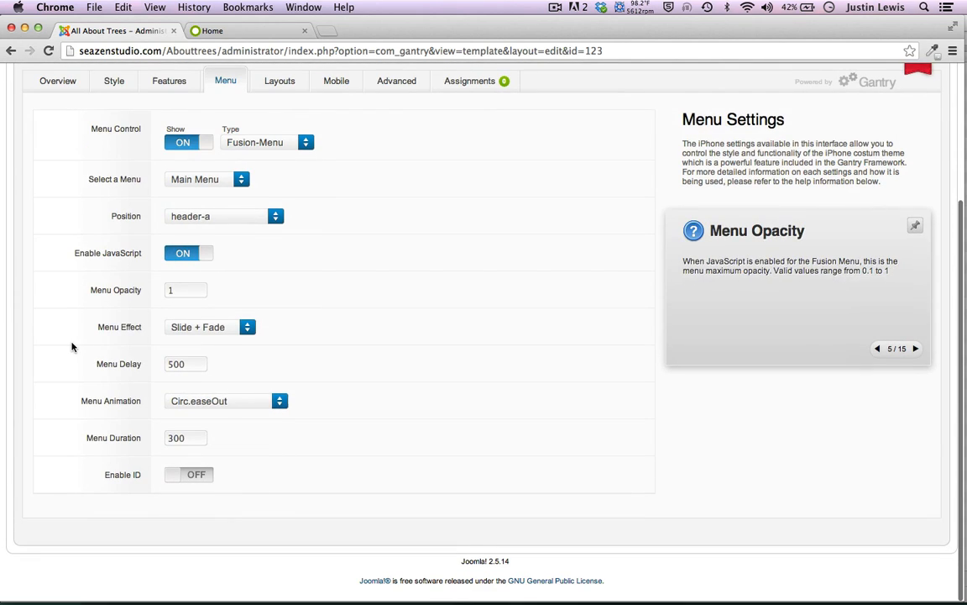
scroll(72, 347, "up", 4)
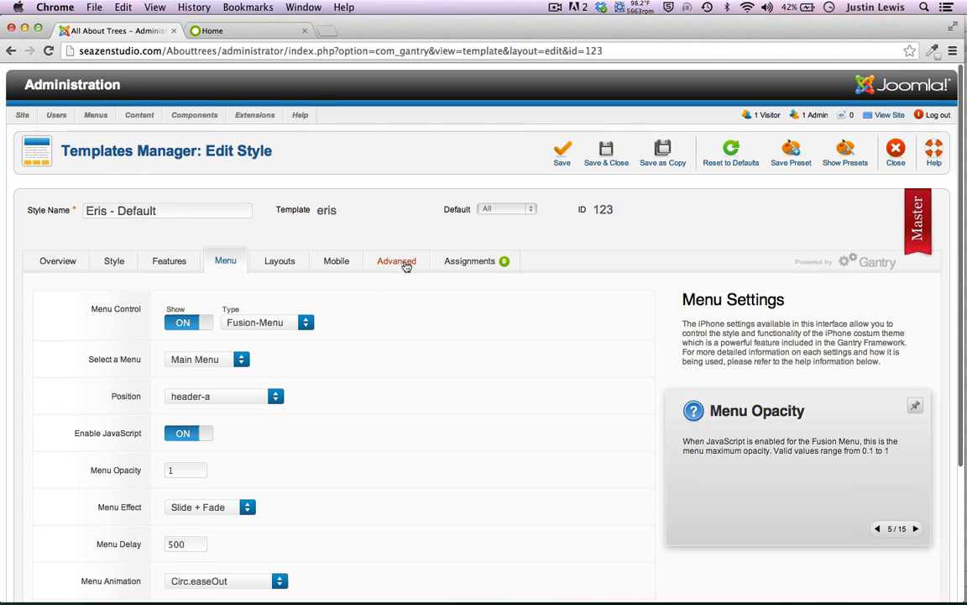
left_click(403, 270)
scroll(49, 422, "down", 4)
scroll(49, 422, "up", 4)
Check the Eris Overview tab, return to the Style colours, then view the front page
left_click(57, 263)
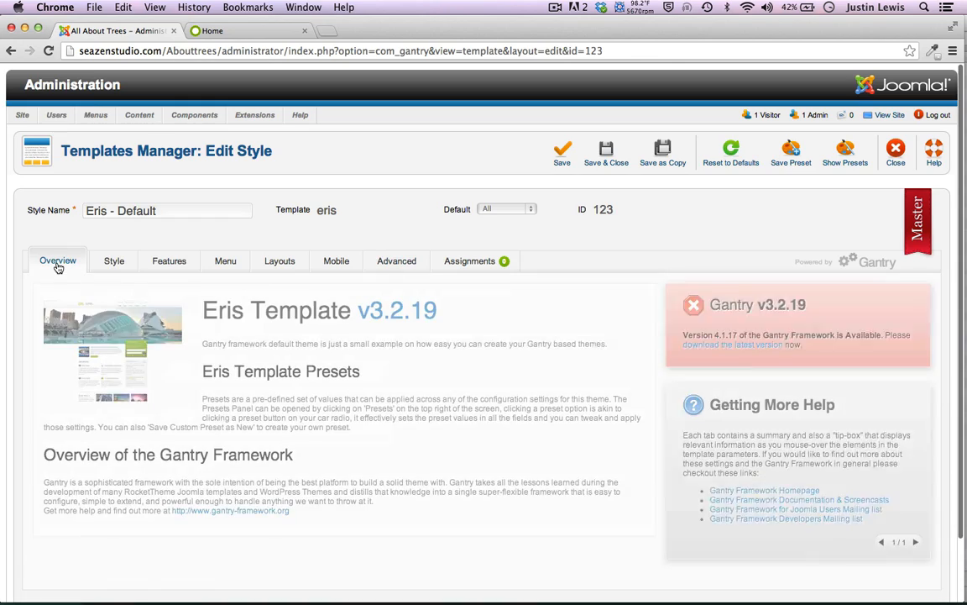
scroll(139, 406, "down", 2)
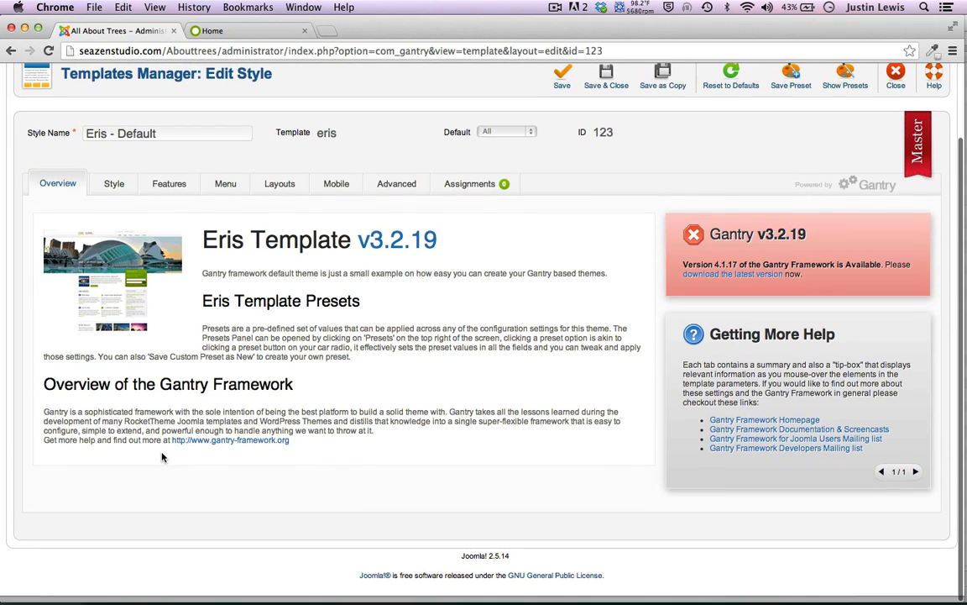
left_click(115, 190)
mouse_move(73, 314)
scroll(73, 314, "down", 1)
scroll(73, 314, "up", 2)
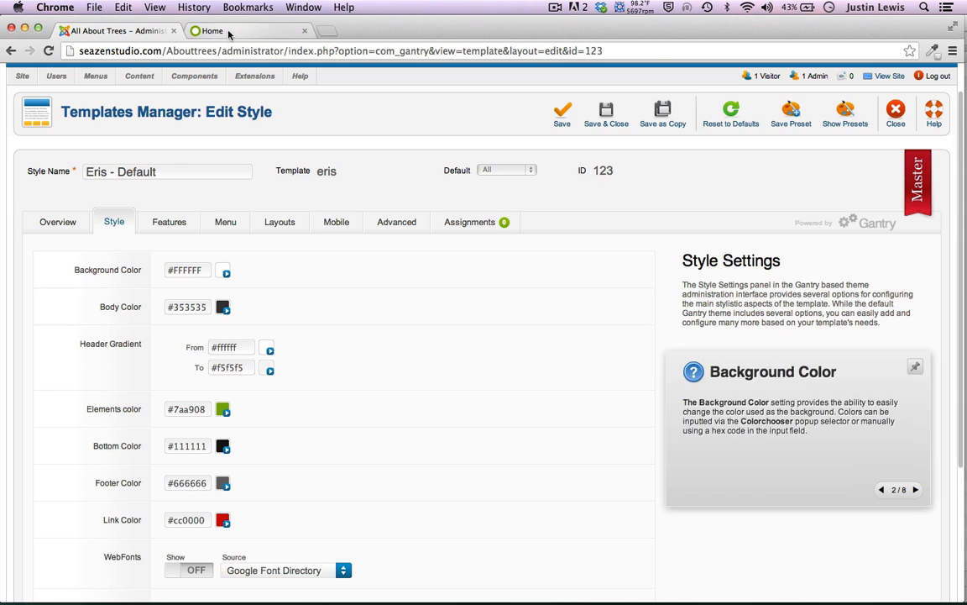
left_click(220, 30)
scroll(156, 215, "up", 2)
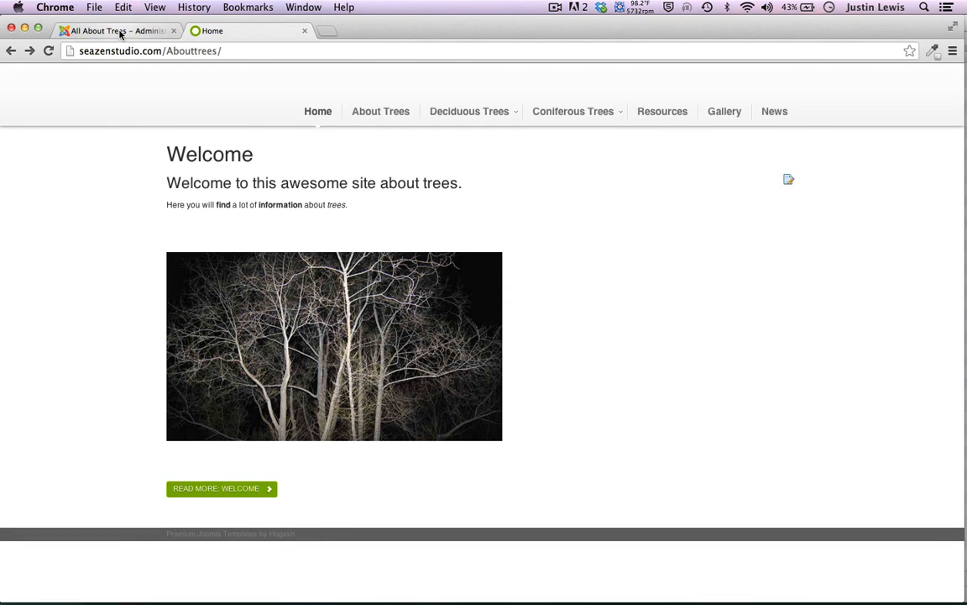
Change the Eris Elements color from green to blue #1a94ff and save the style
left_click(155, 32)
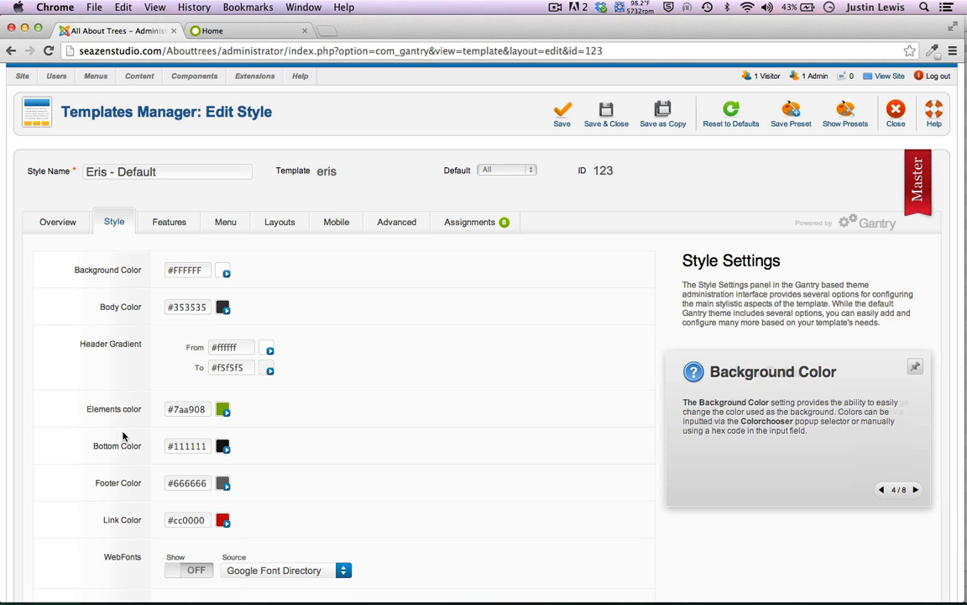
left_click(223, 410)
left_click_drag(313, 419, 349, 407)
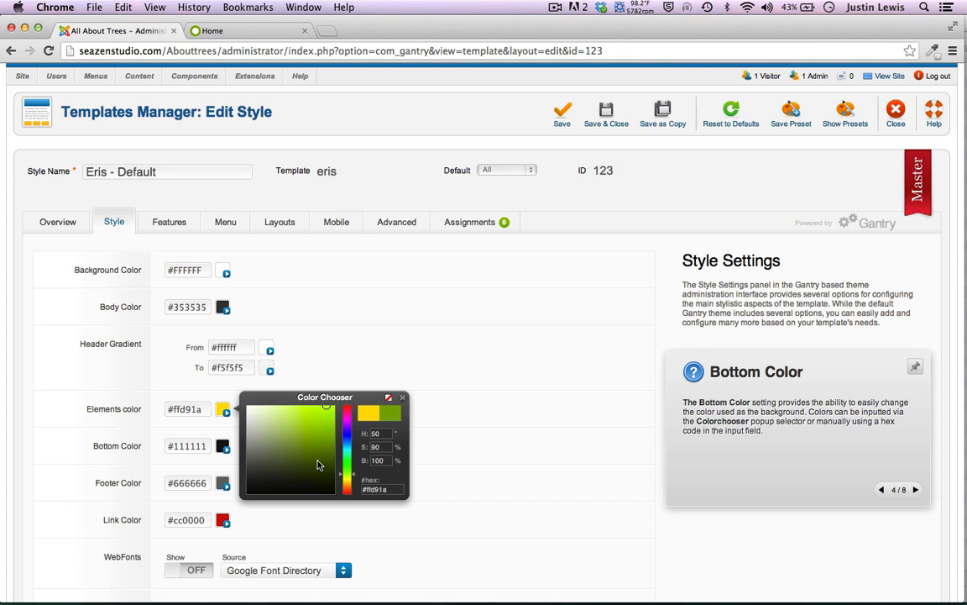
left_click(347, 438)
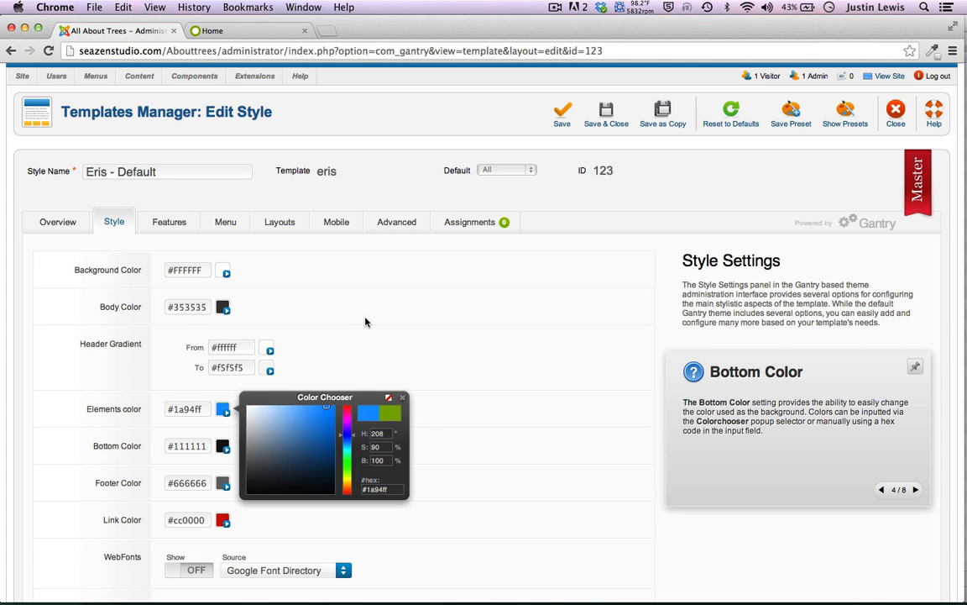
left_click(366, 262)
scroll(73, 397, "down", 5)
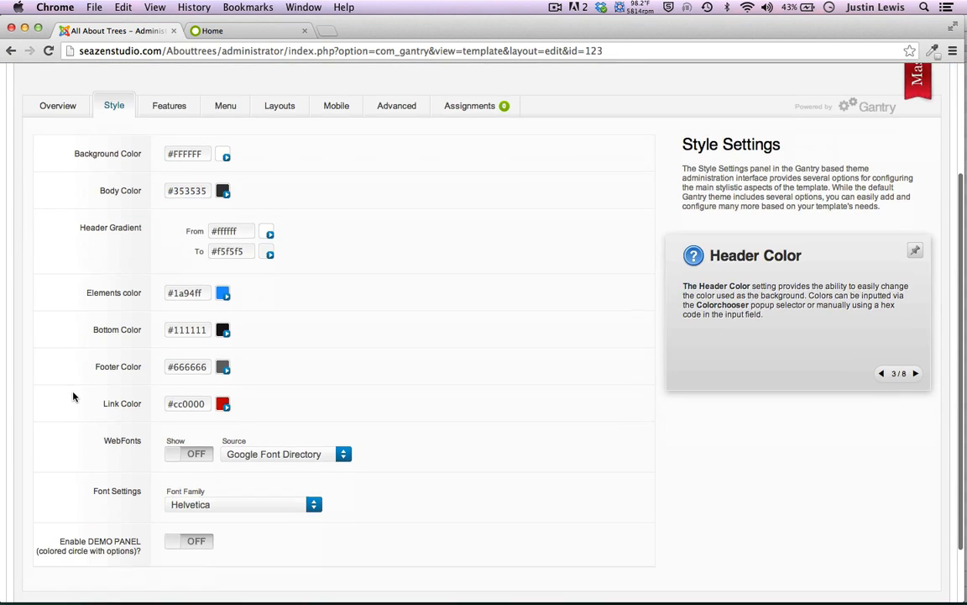
scroll(4, 341, "up", 5)
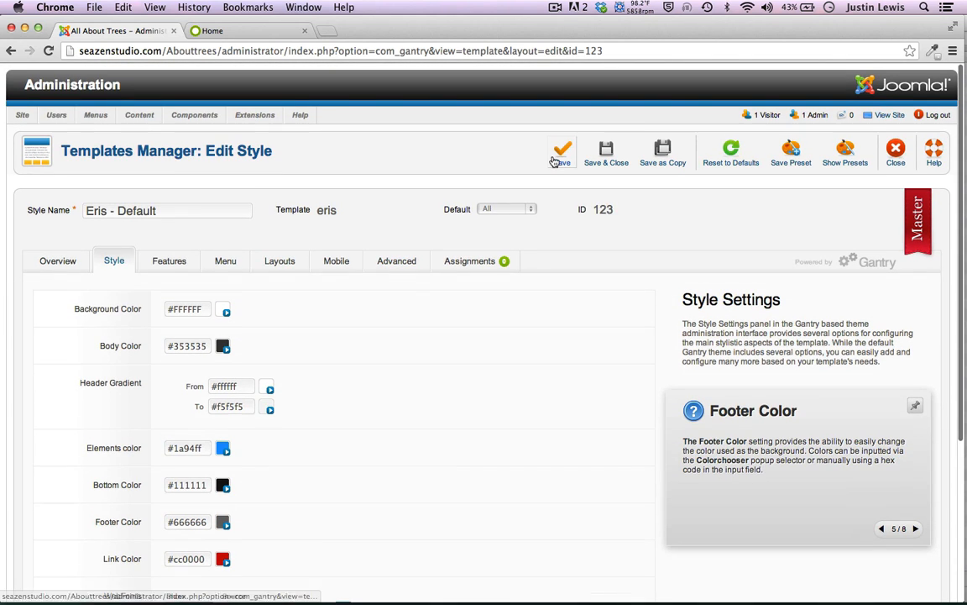
left_click(556, 159)
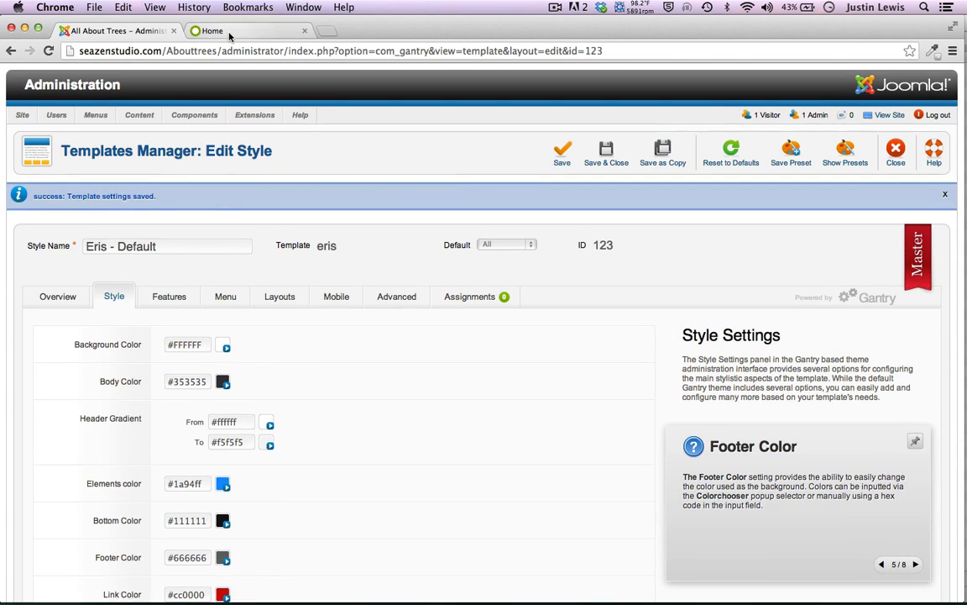
left_click(220, 32)
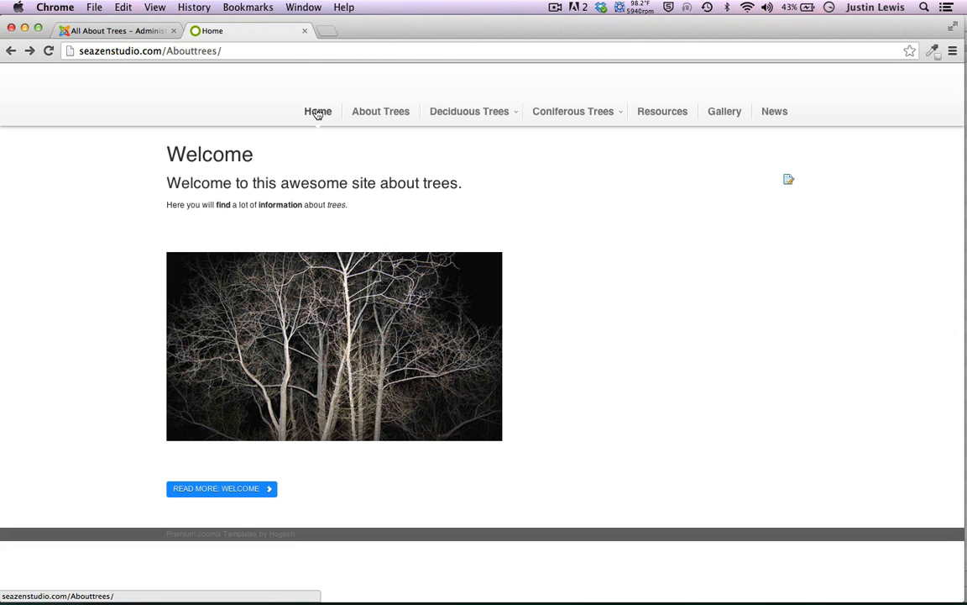
View the Deciduous Trees page on the site, then close the template style editor
left_click(463, 111)
scroll(60, 274, "down", 1)
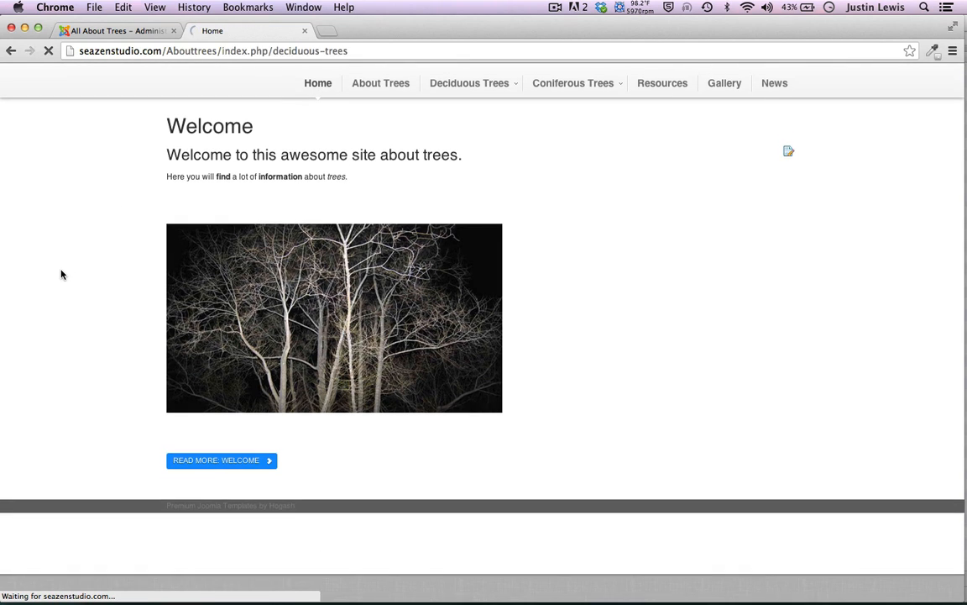
scroll(58, 252, "down", 3)
scroll(58, 252, "up", 3)
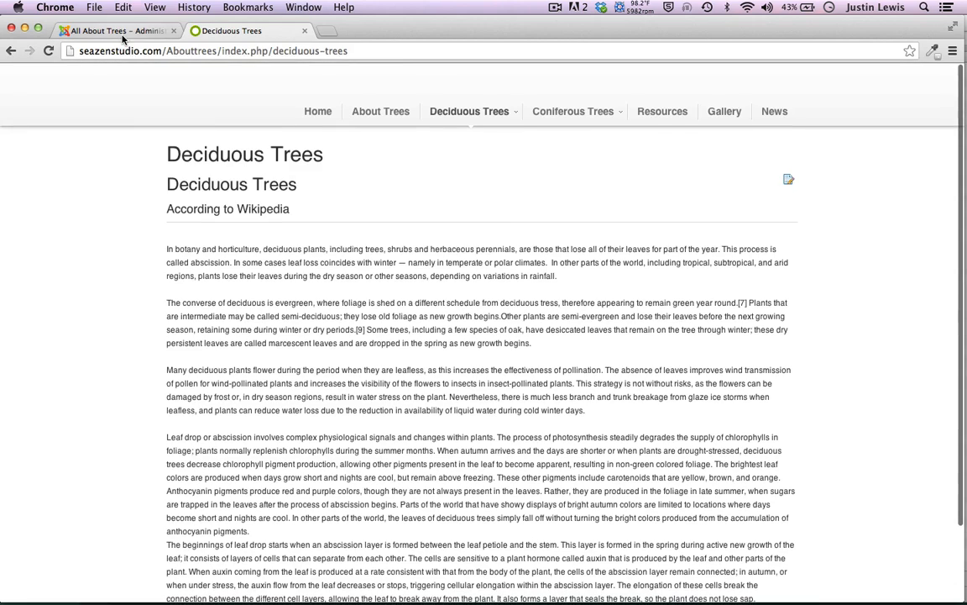
left_click(117, 31)
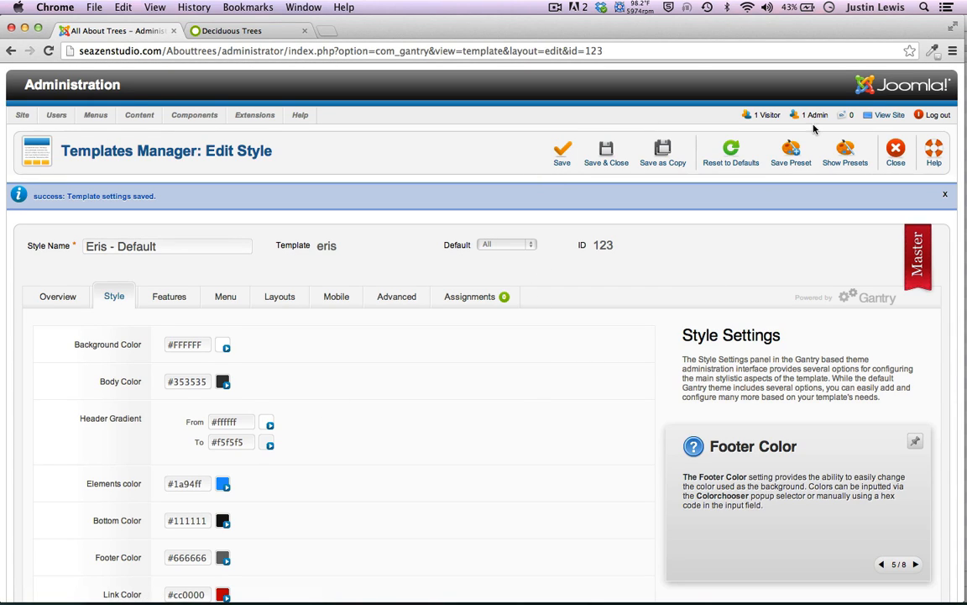
scroll(367, 300, "down", 5)
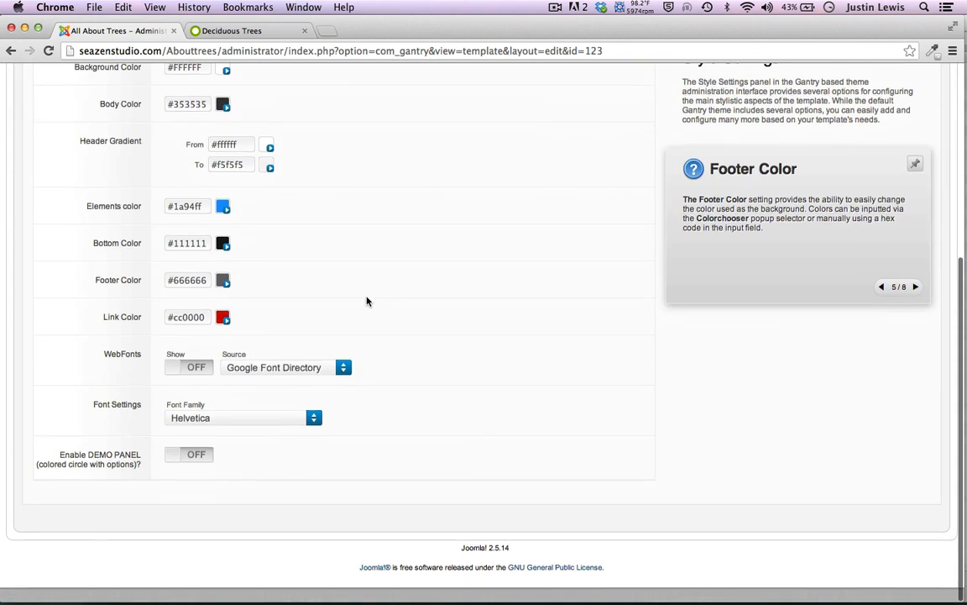
scroll(367, 300, "up", 5)
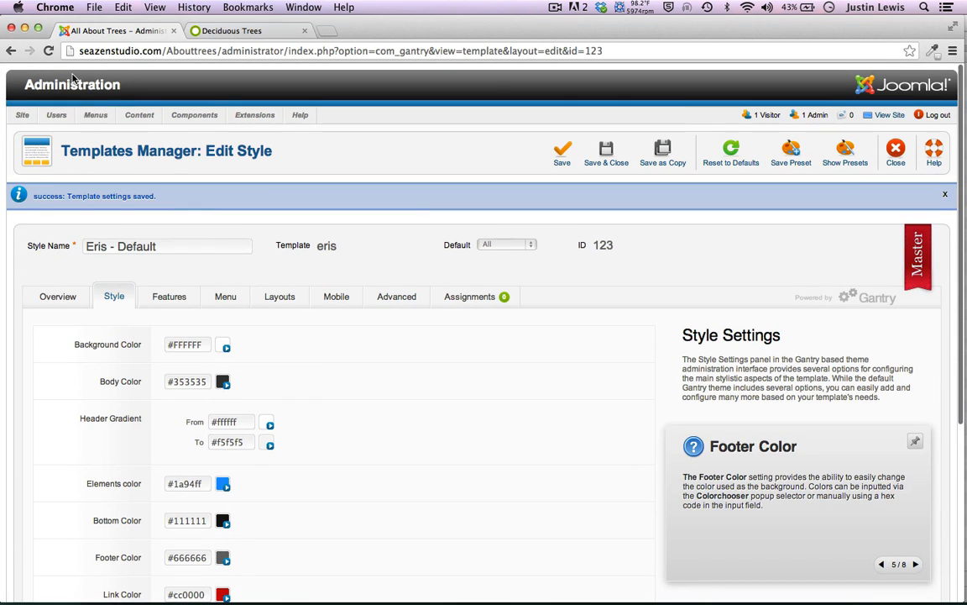
left_click(896, 151)
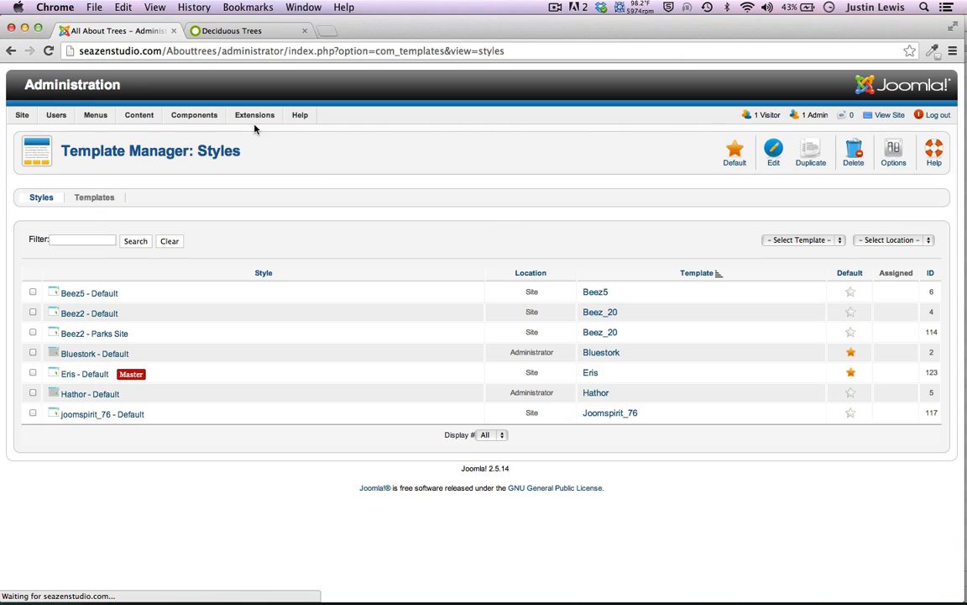
Open the Module Manager list and check the site's home page
mouse_move(254, 115)
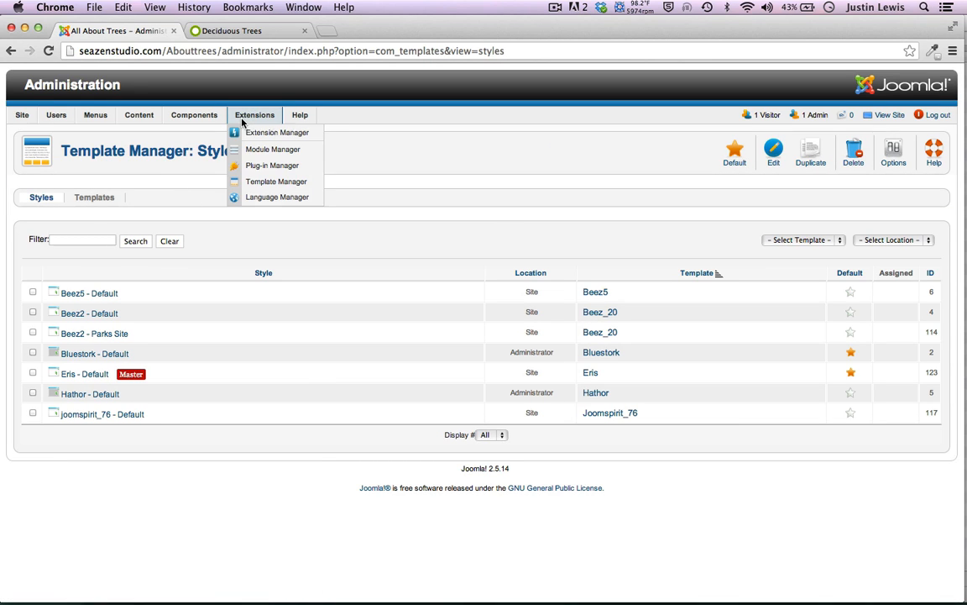
left_click(254, 149)
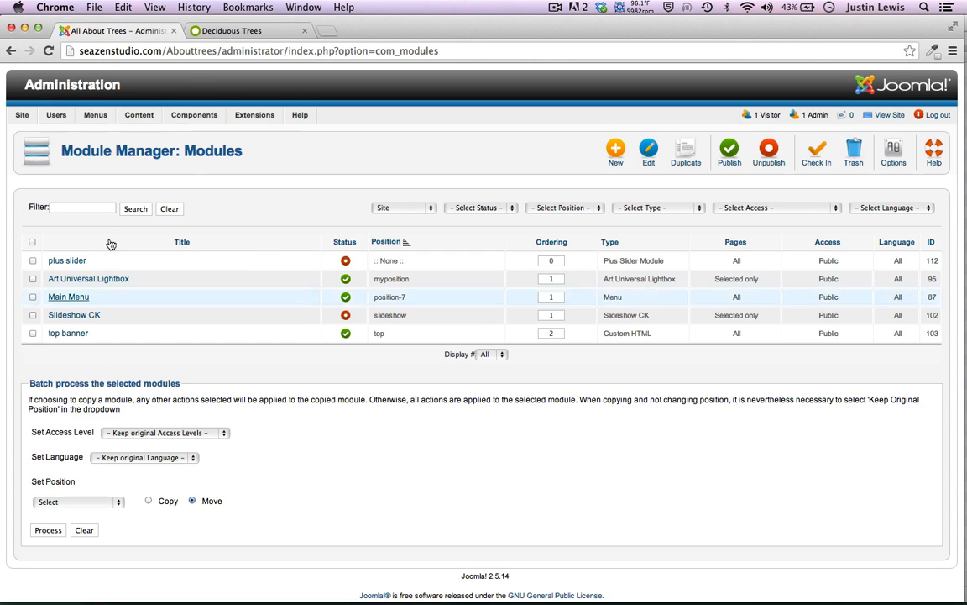
left_click(213, 31)
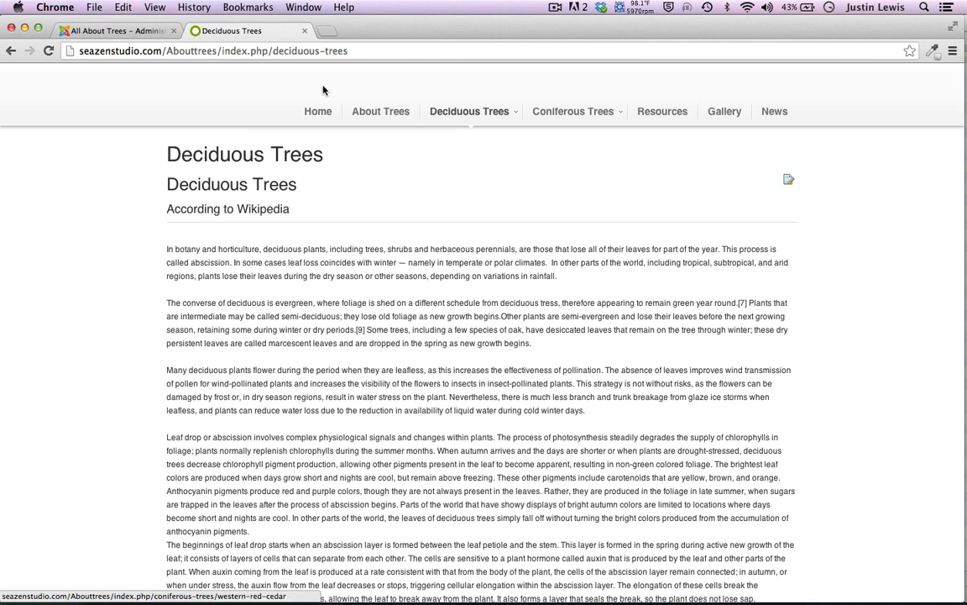
left_click(312, 123)
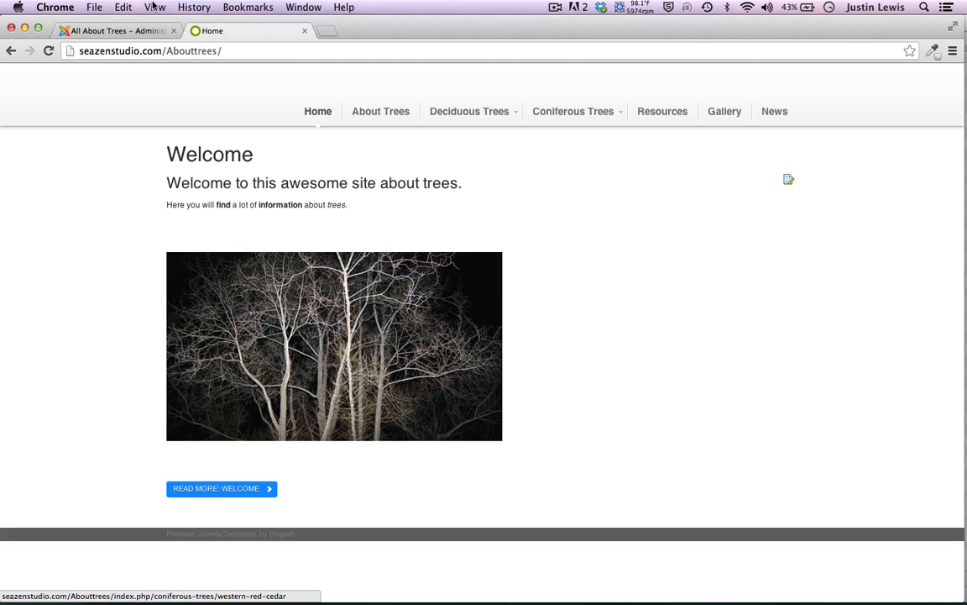
left_click(135, 38)
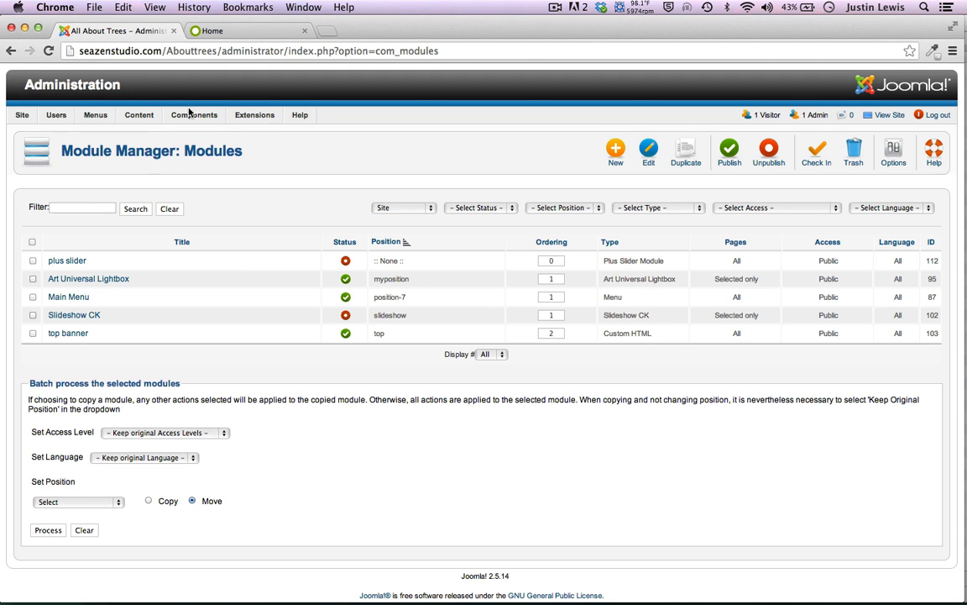
Unfeature the Welcome article, reload the emptied home page, and open the Module Manager
left_click(135, 130)
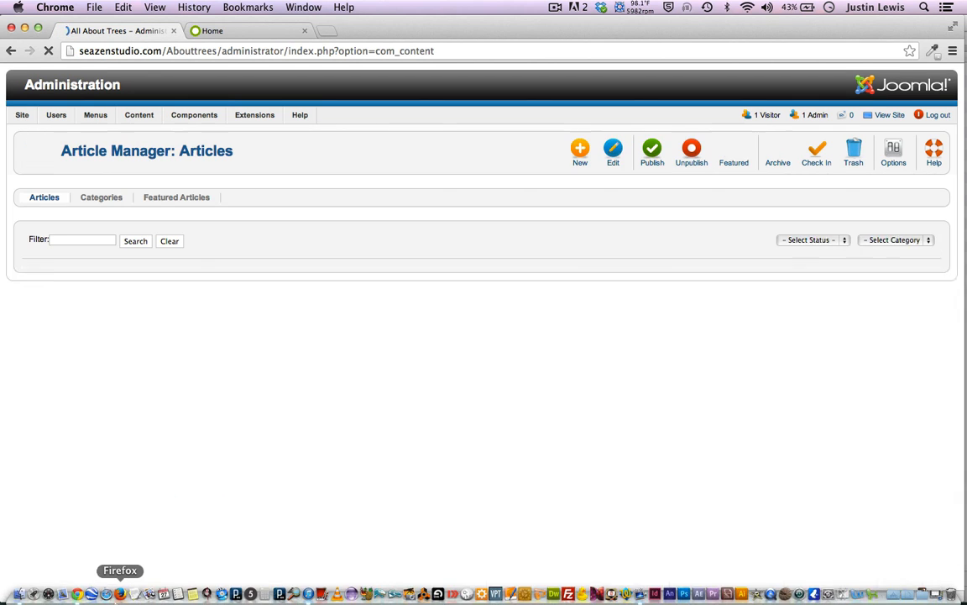
scroll(148, 426, "down", 10)
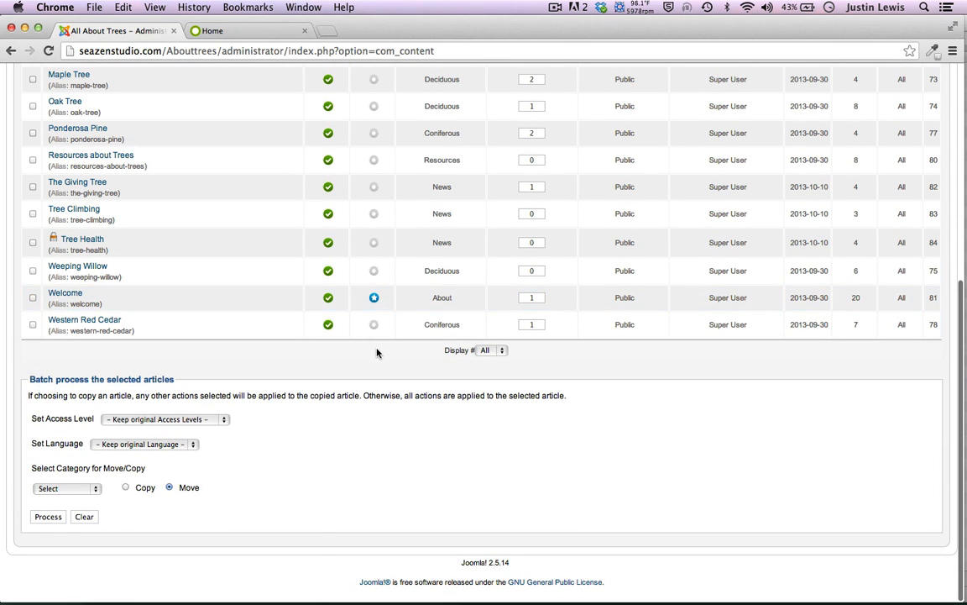
left_click(373, 297)
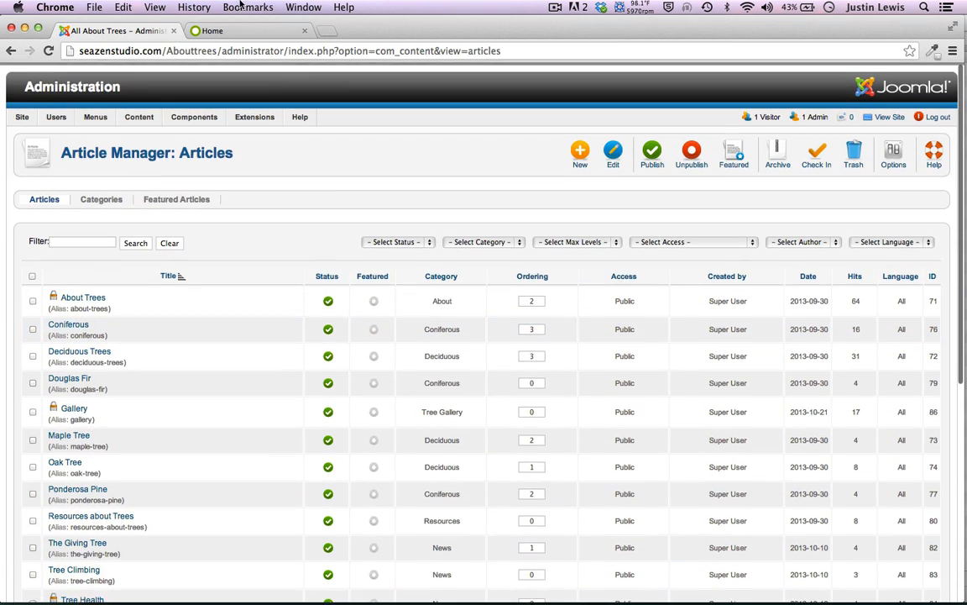
left_click(223, 32)
left_click(48, 51)
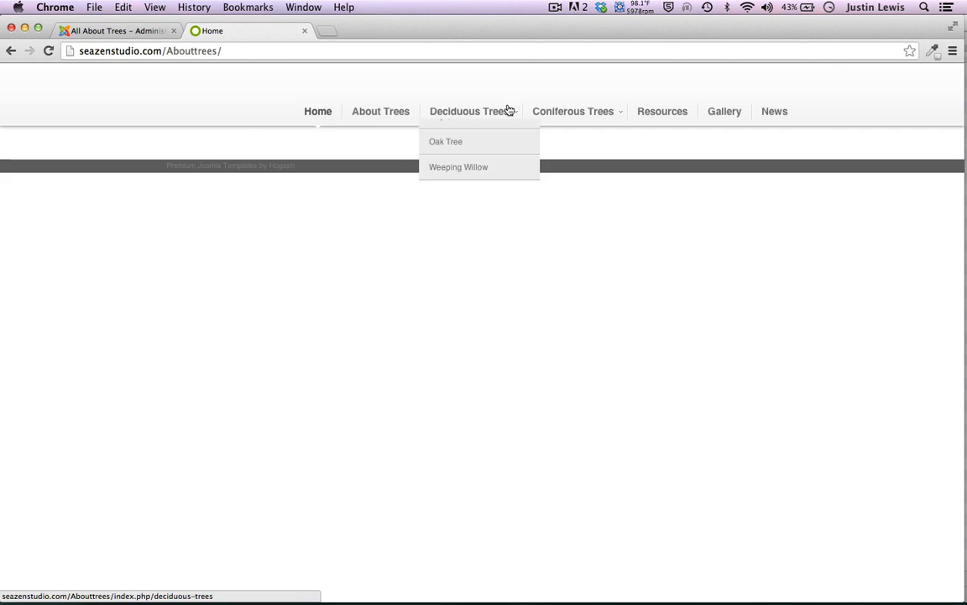
mouse_move(593, 116)
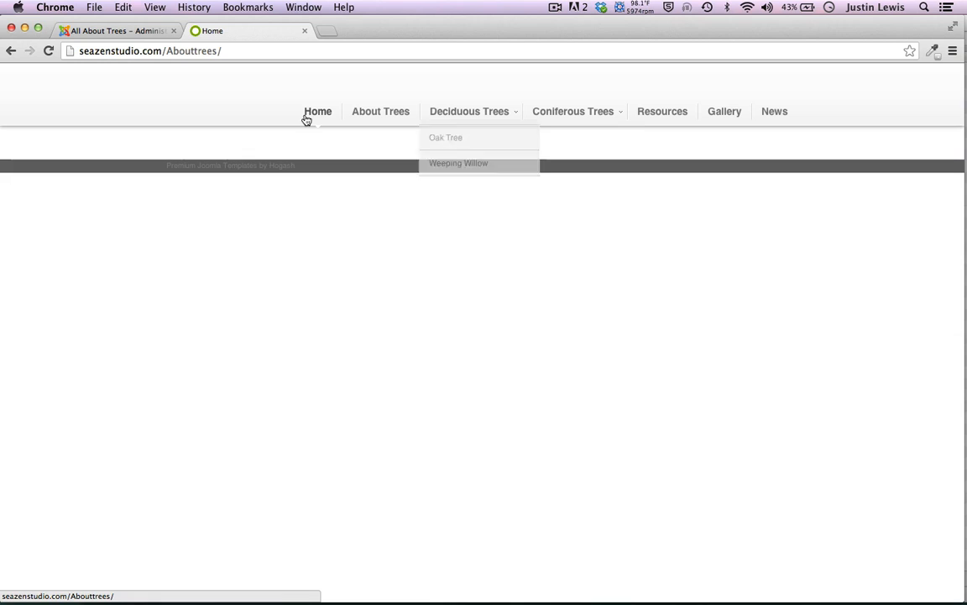
left_click(118, 30)
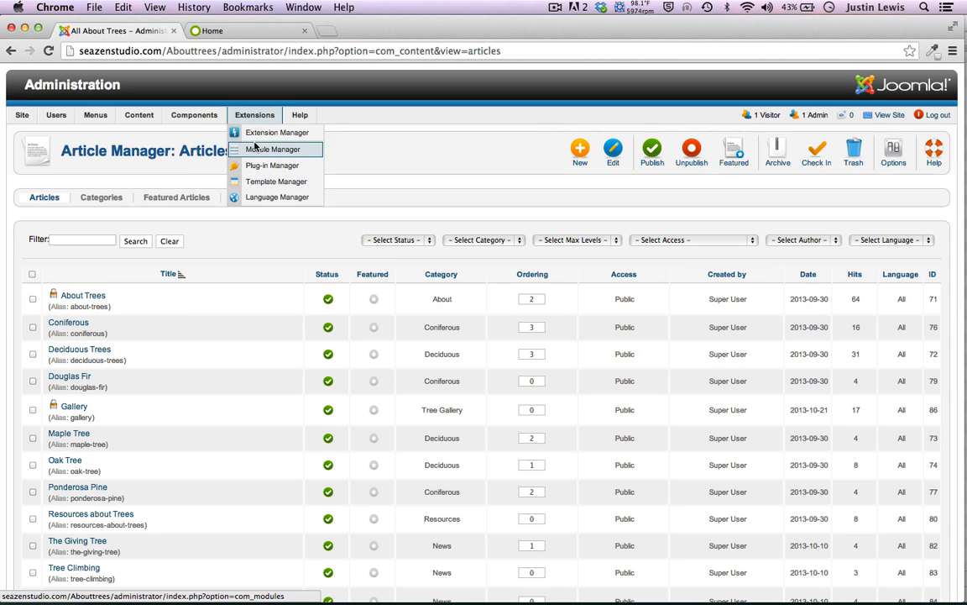
mouse_move(261, 120)
left_click(258, 152)
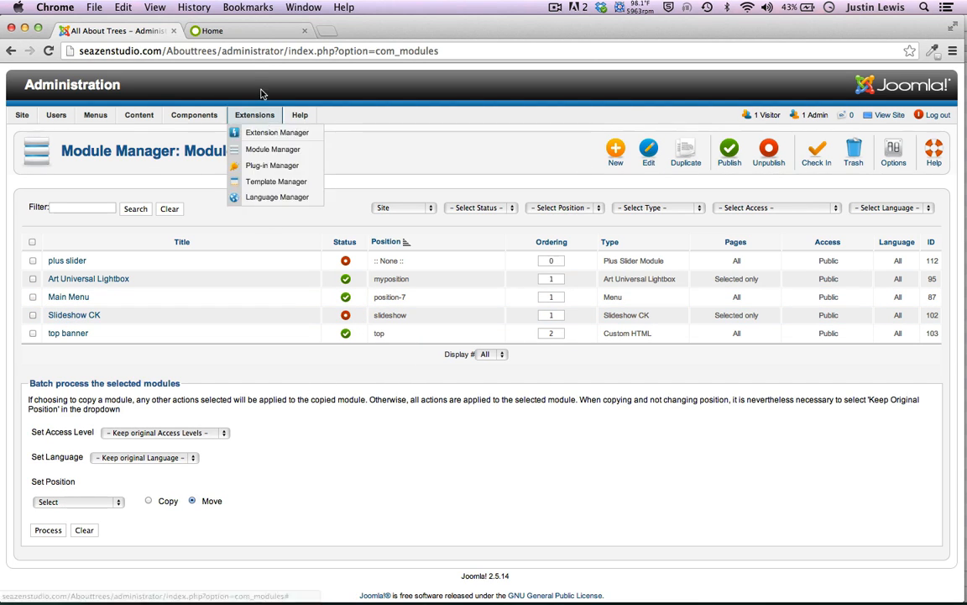
In a new window, search for 'slideshow ck' and open its Joomla Extensions Directory listing
key("super+n")
type("slideshow ck help")
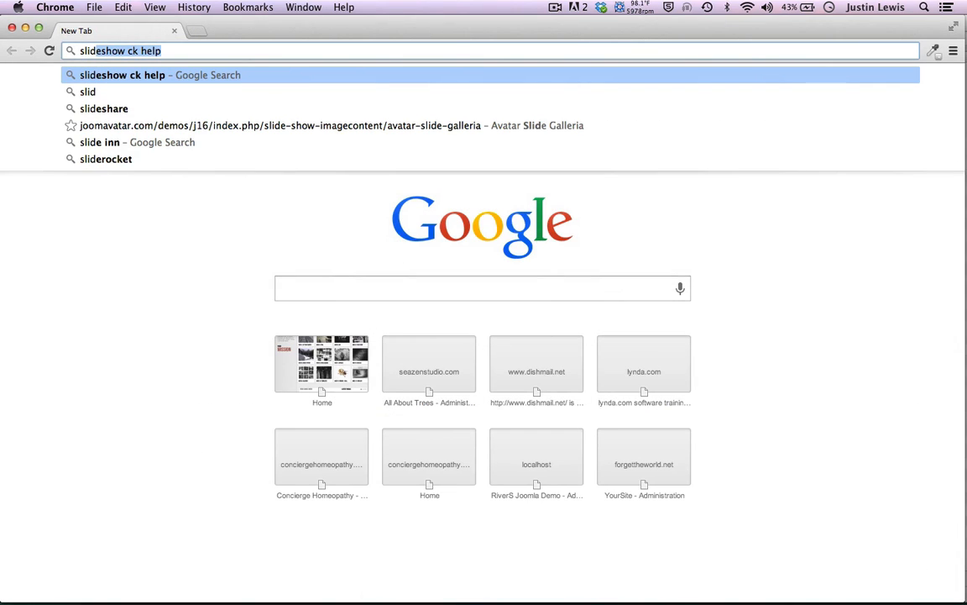
left_click(120, 76)
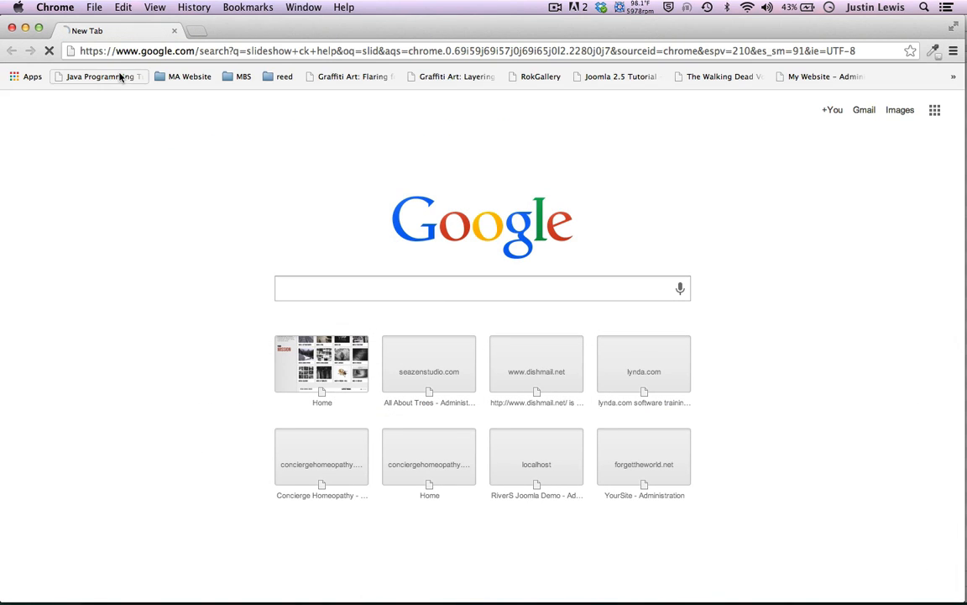
left_click(168, 83)
double_click(159, 83)
key("BackSpace")
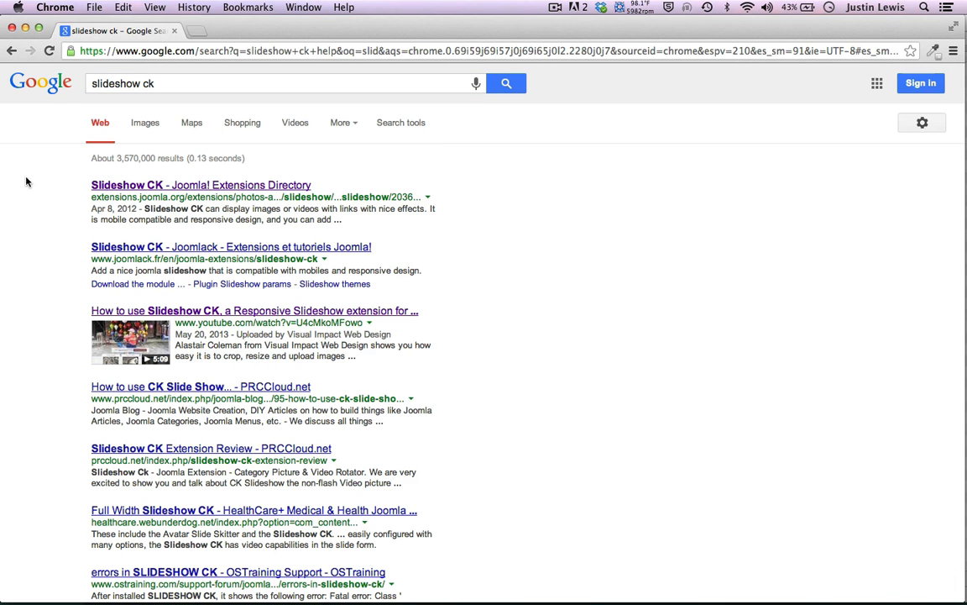
left_click(117, 186)
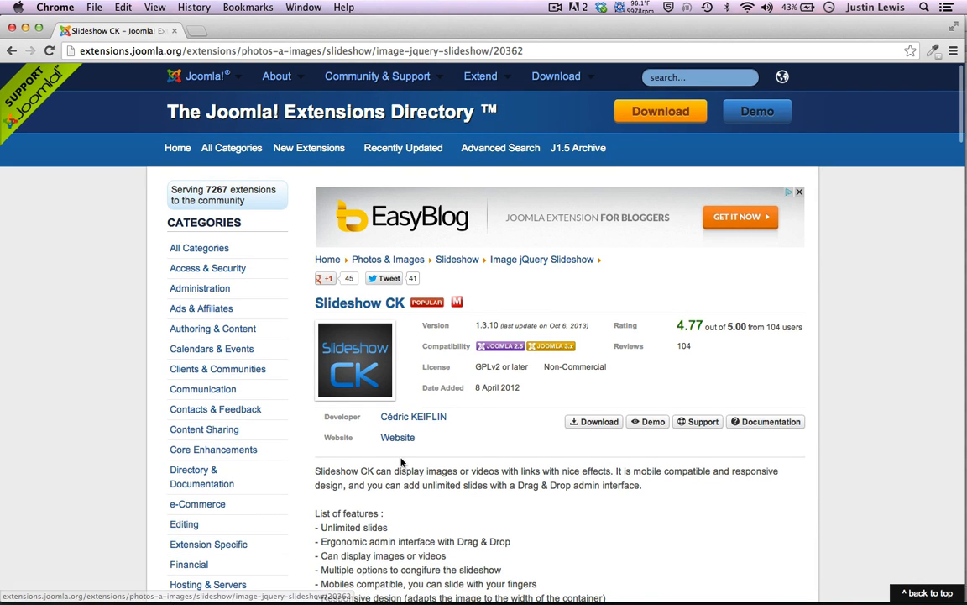
Download the Slideshow CK Joomla 2.5 zip from joomlack.fr and close the search window
scroll(401, 457, "down", 3)
left_click(593, 307)
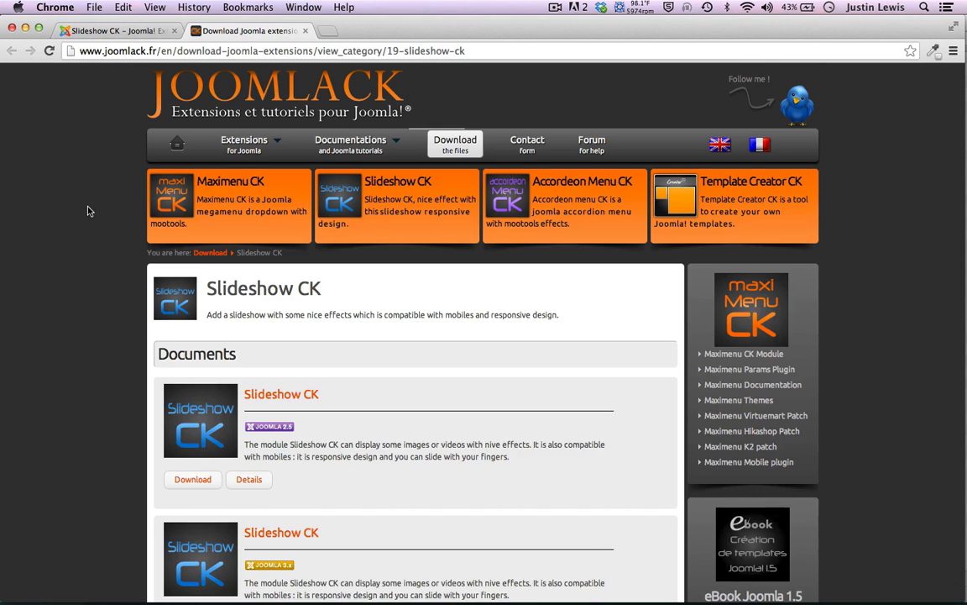
scroll(87, 210, "down", 3)
left_click(191, 359)
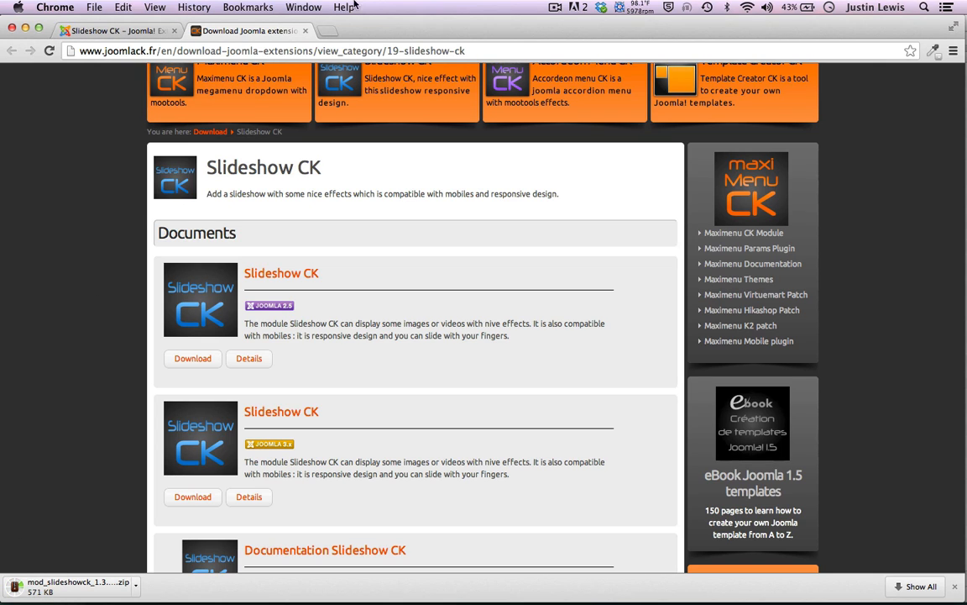
left_click(308, 33)
scroll(216, 194, "up", 3)
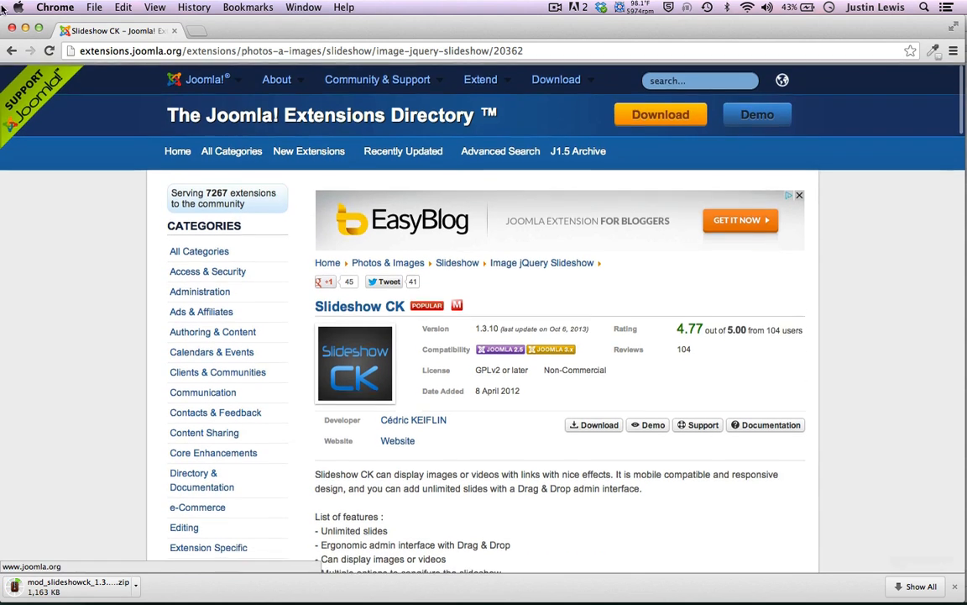
left_click(11, 28)
Abandon the Extension Manager install without a file, then open Slideshow CK for editing
mouse_move(254, 115)
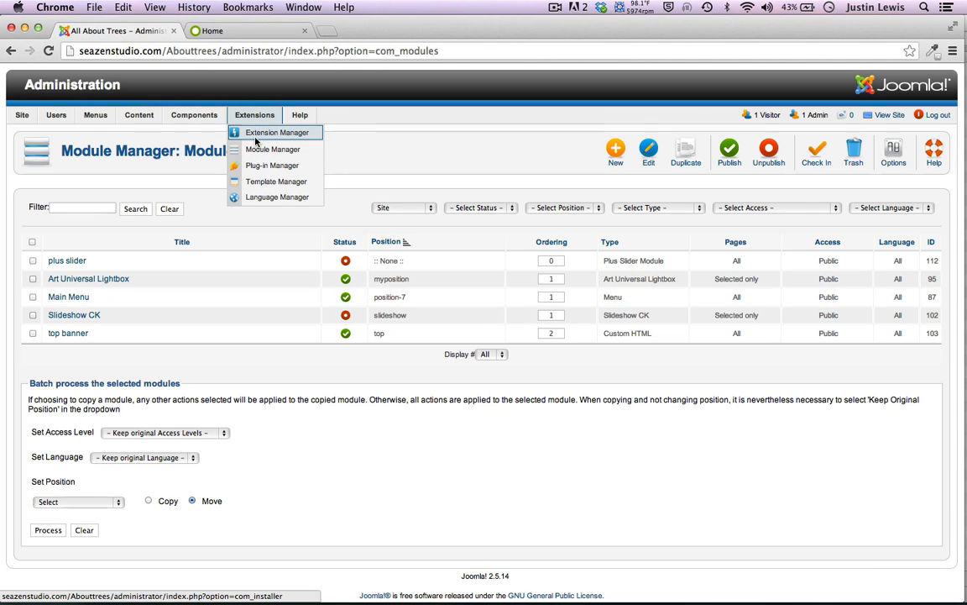
left_click(256, 133, "super")
key("super+3")
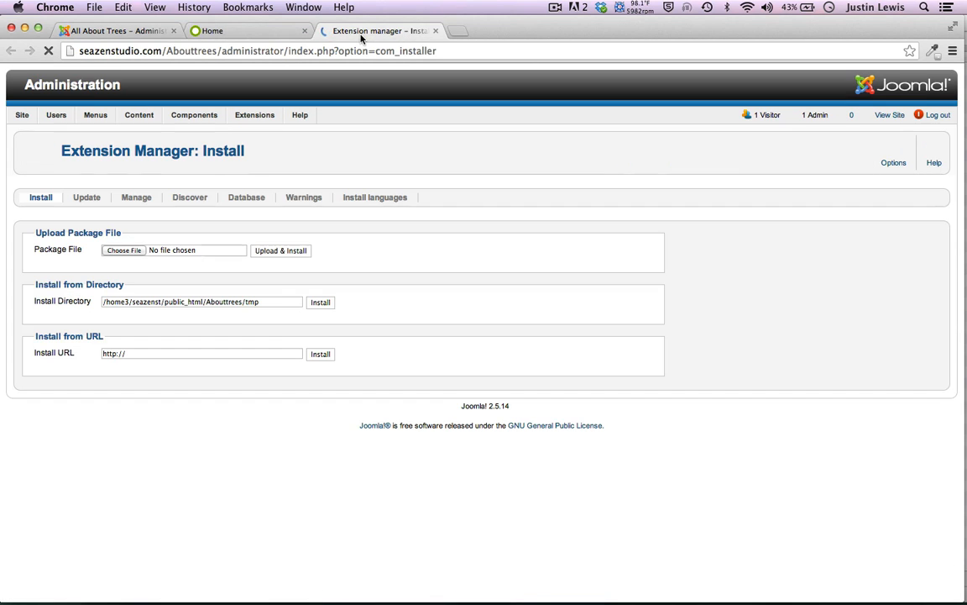
left_click(122, 250)
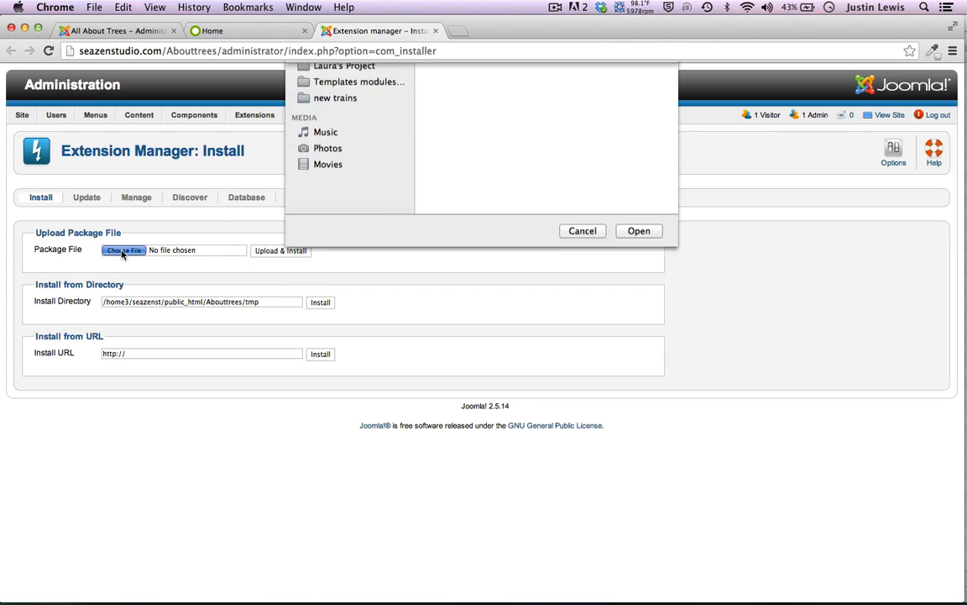
left_click(582, 441)
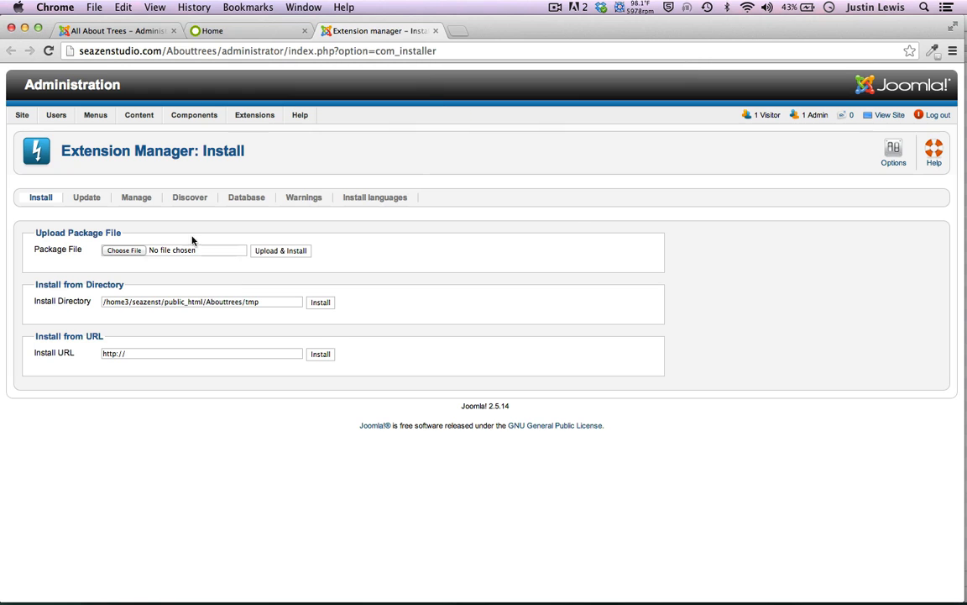
left_click(433, 30)
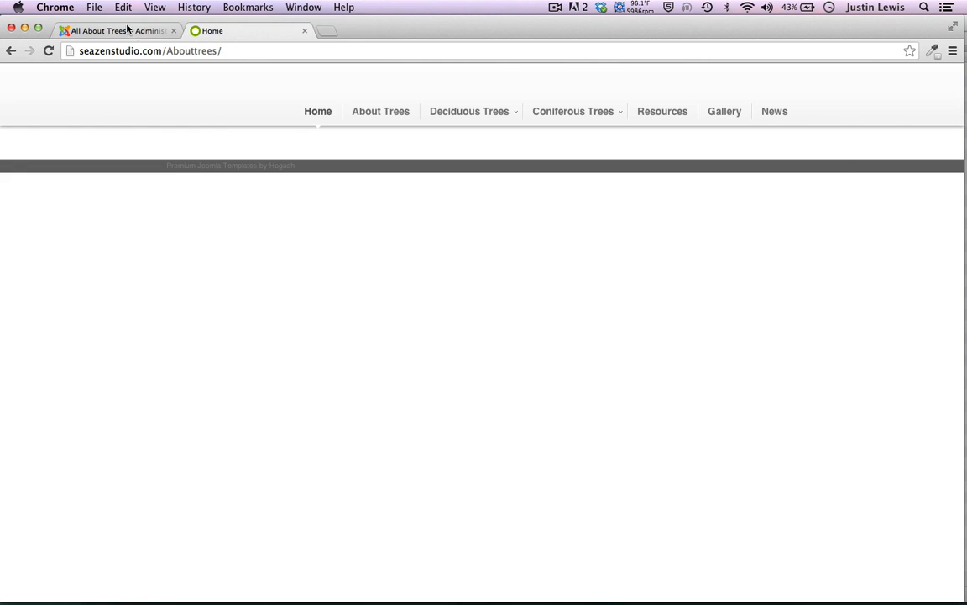
left_click(125, 31)
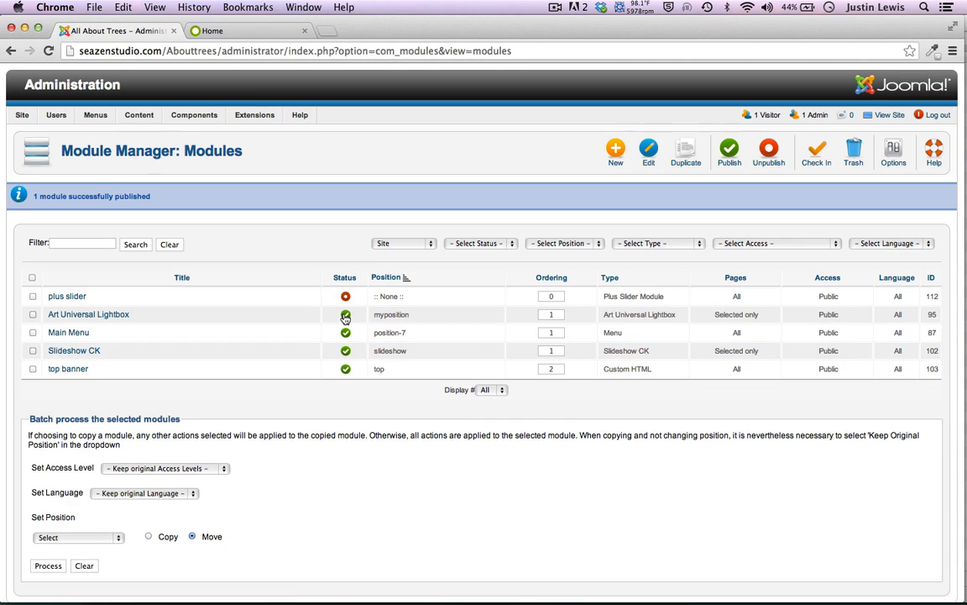
left_click(62, 353)
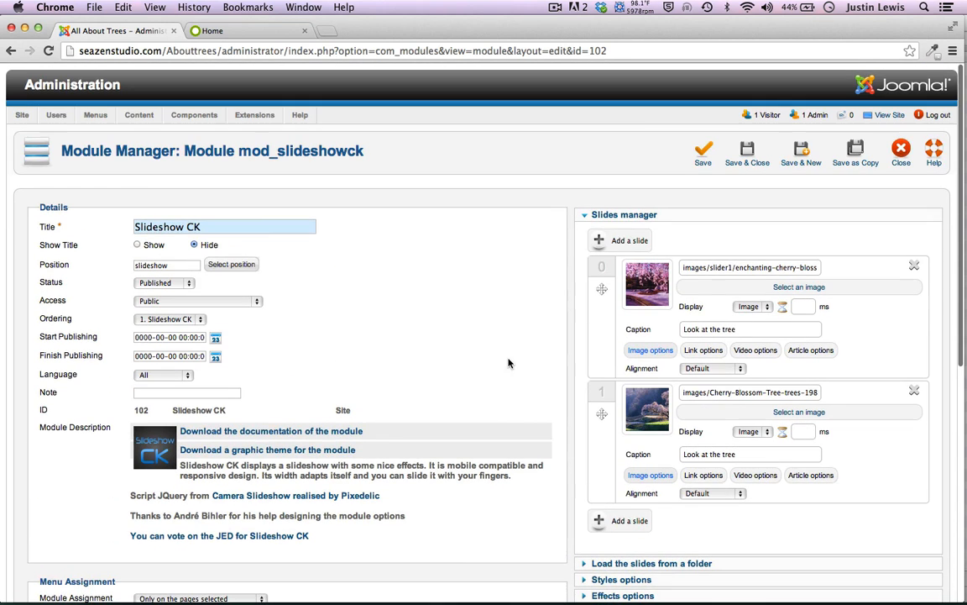
Delete both cherry-blossom slides from Slideshow CK, confirming each removal
left_click(915, 266)
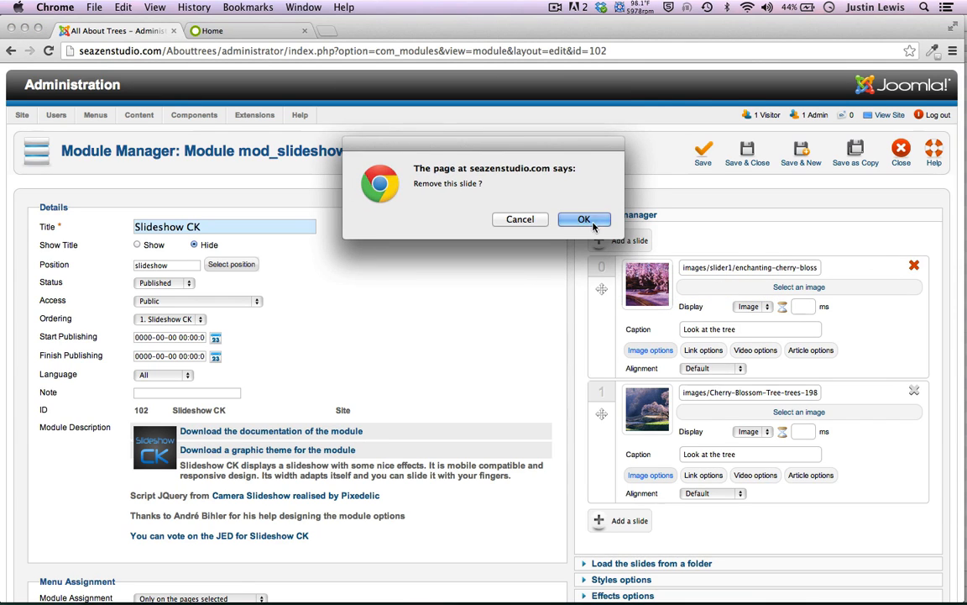
left_click(581, 218)
left_click(914, 266)
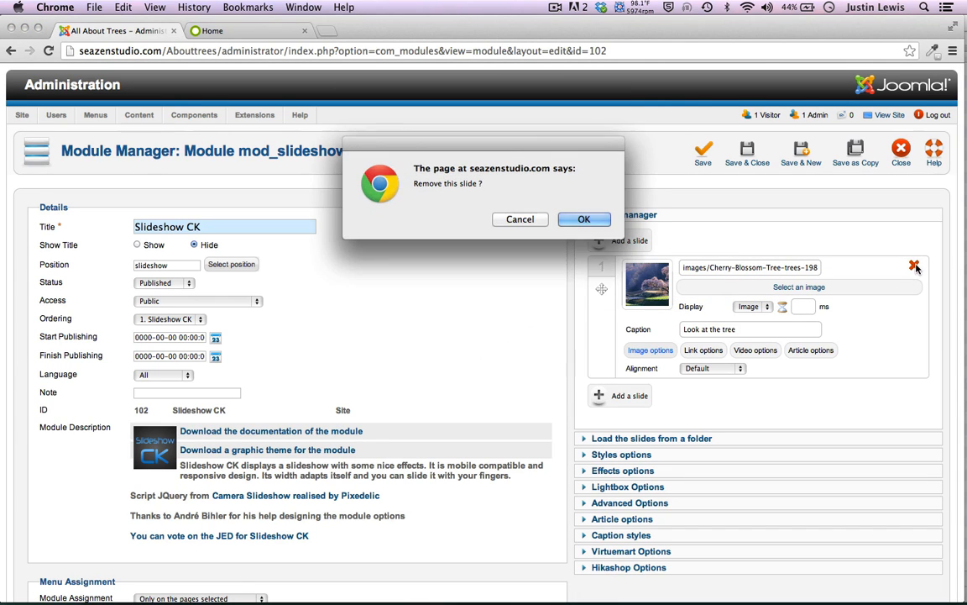
left_click(585, 219)
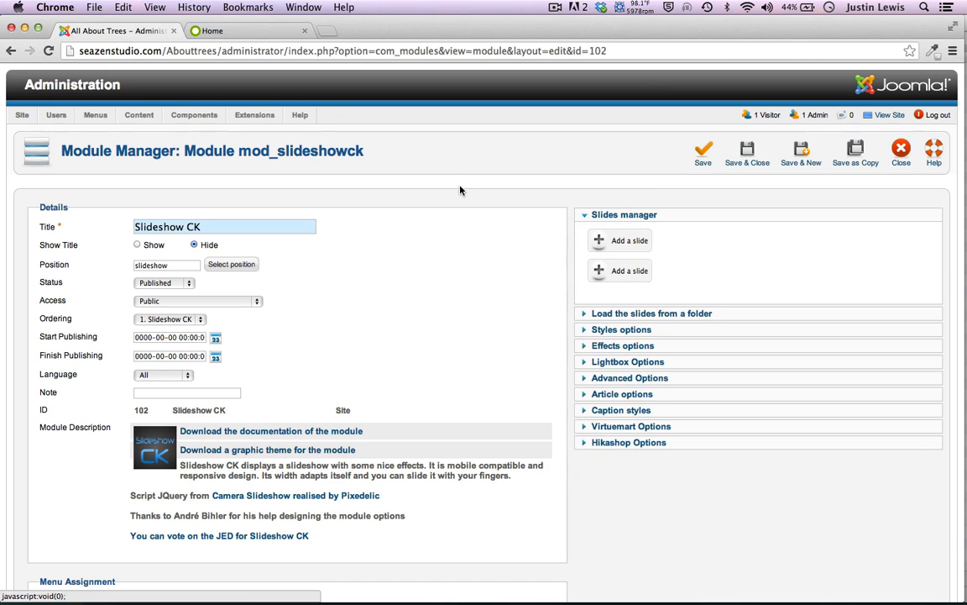
scroll(460, 191, "down", 10)
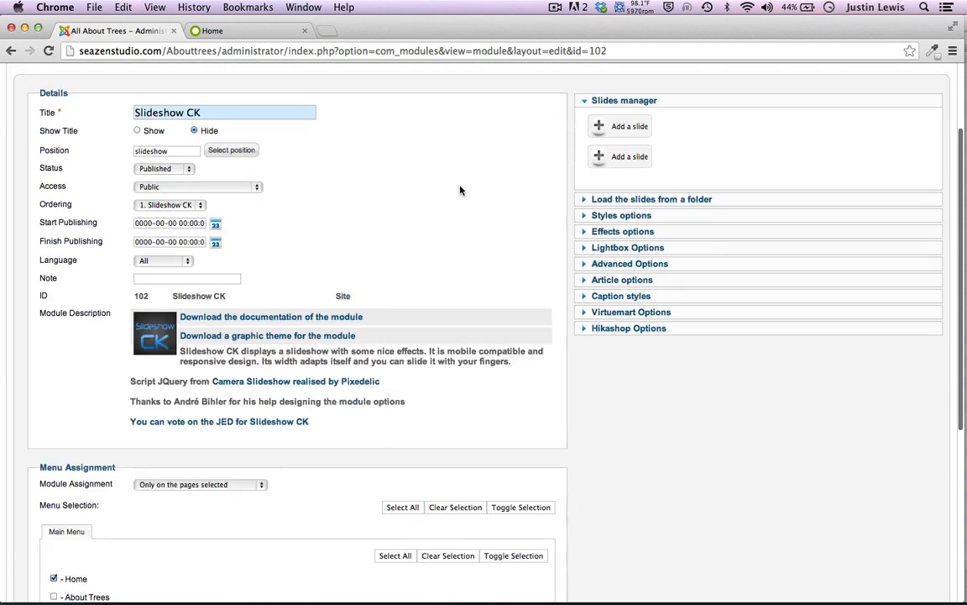
scroll(461, 190, "up", 6)
scroll(460, 190, "down", 1)
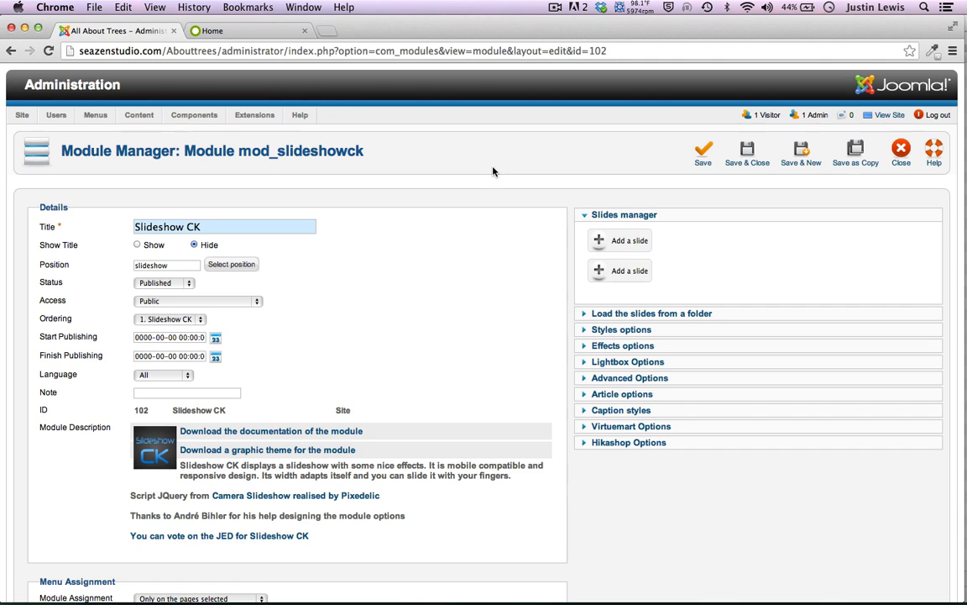
left_click(595, 241)
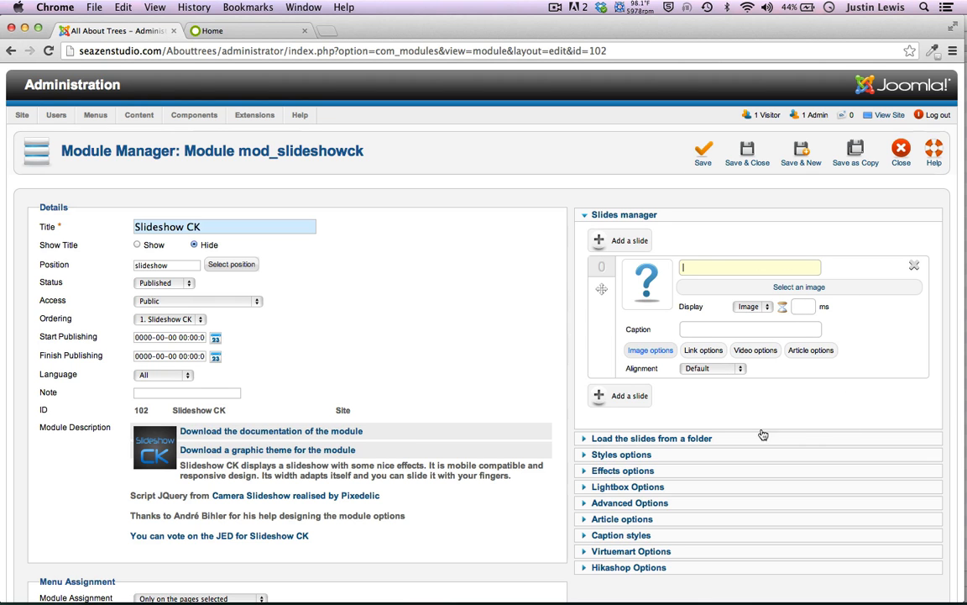
Set the first slide's image to the enchanting cherry-blossom wallpaper from slider1
left_click(789, 288)
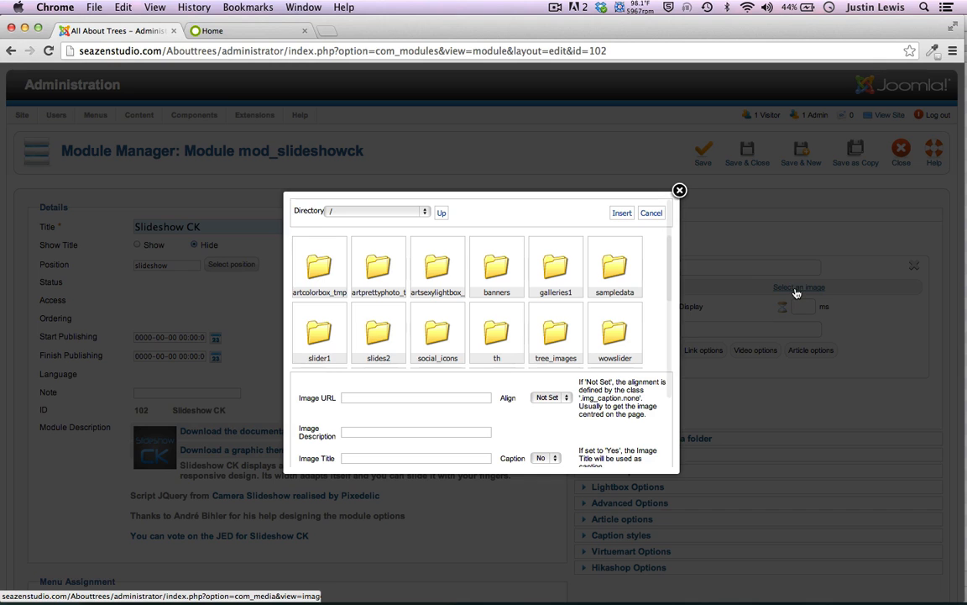
left_click(316, 336)
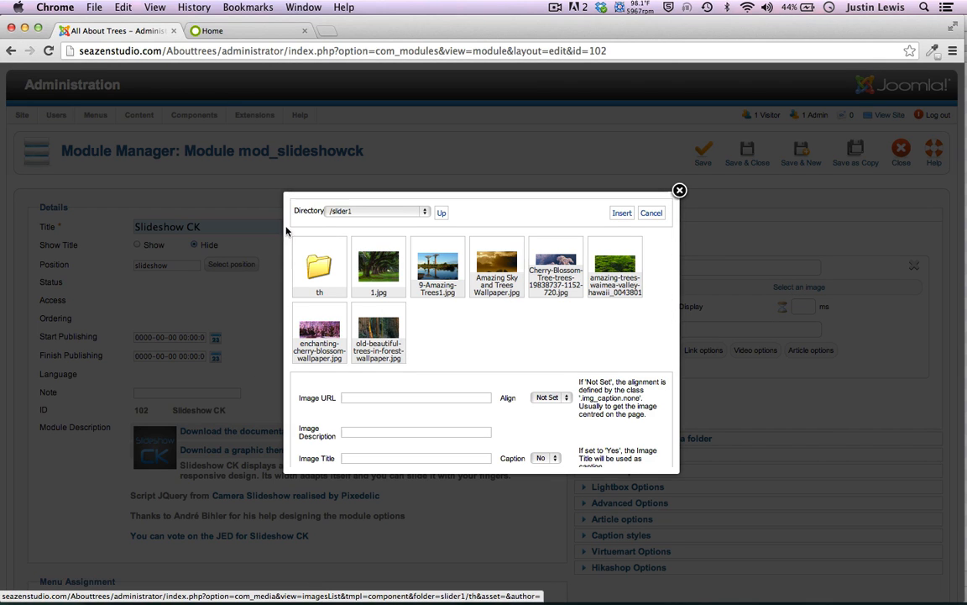
left_click(315, 331)
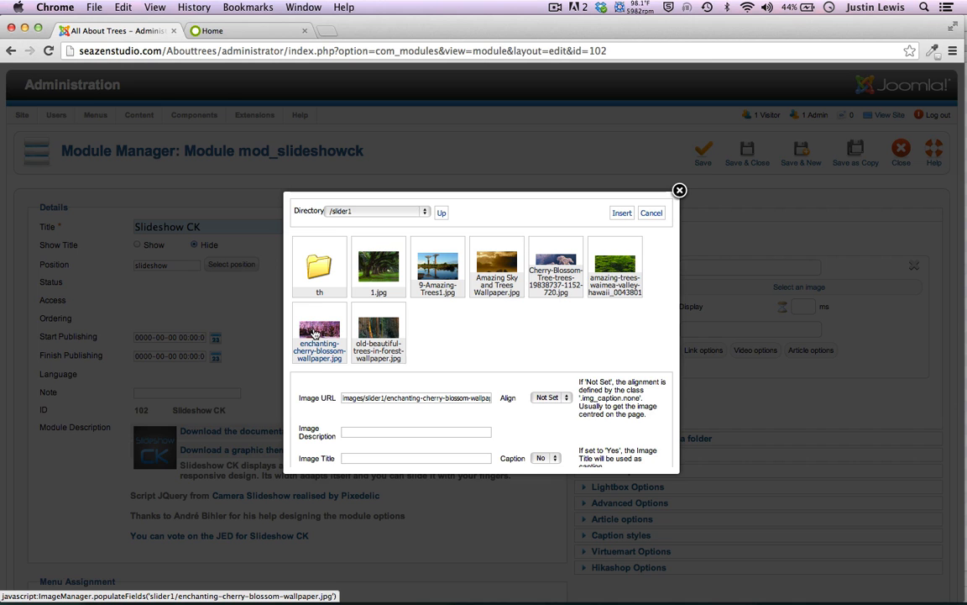
left_click(622, 212)
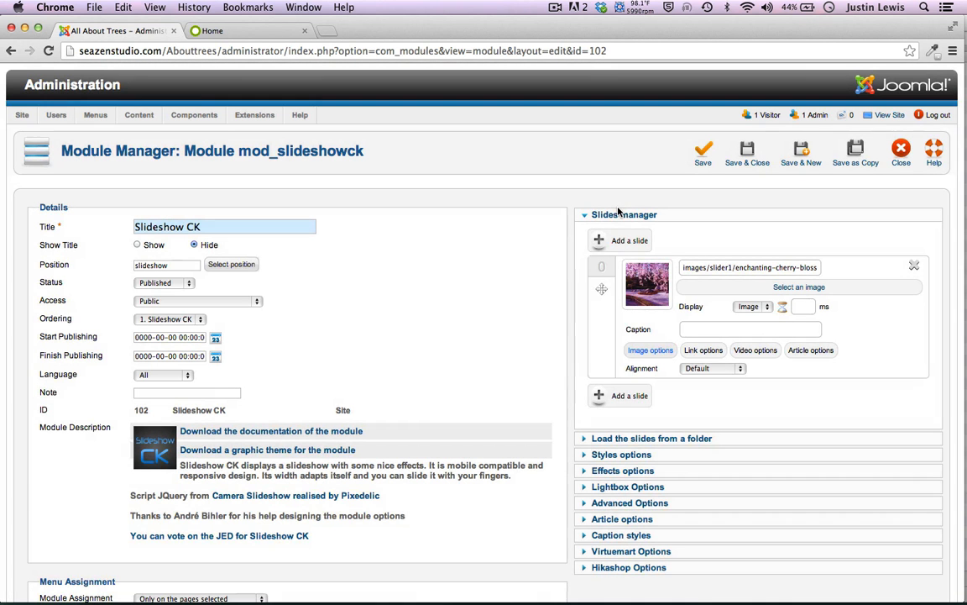
Add a second slide with the old beautiful trees in forest wallpaper and save the module
left_click(599, 395)
left_click(798, 412)
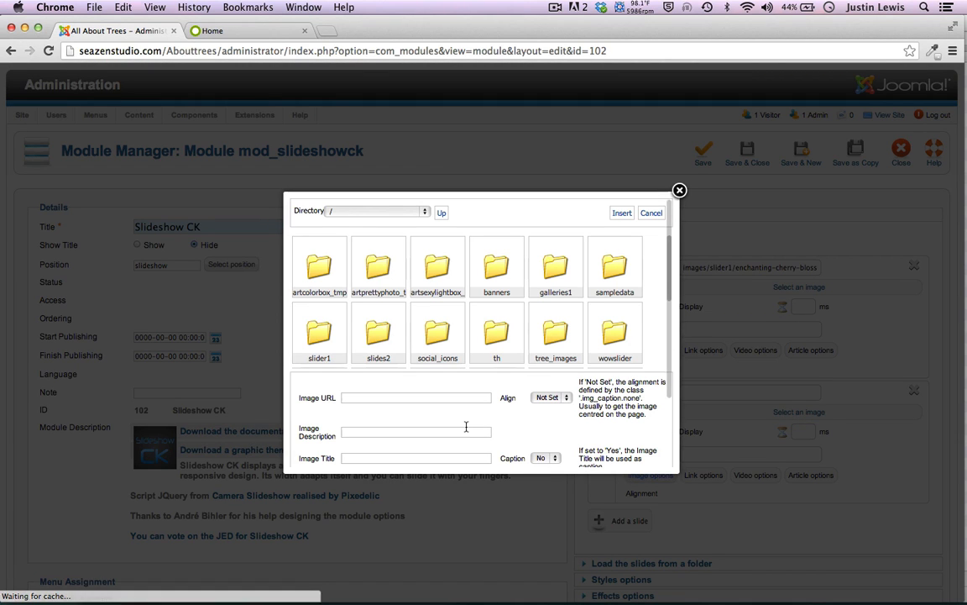
left_click(317, 333)
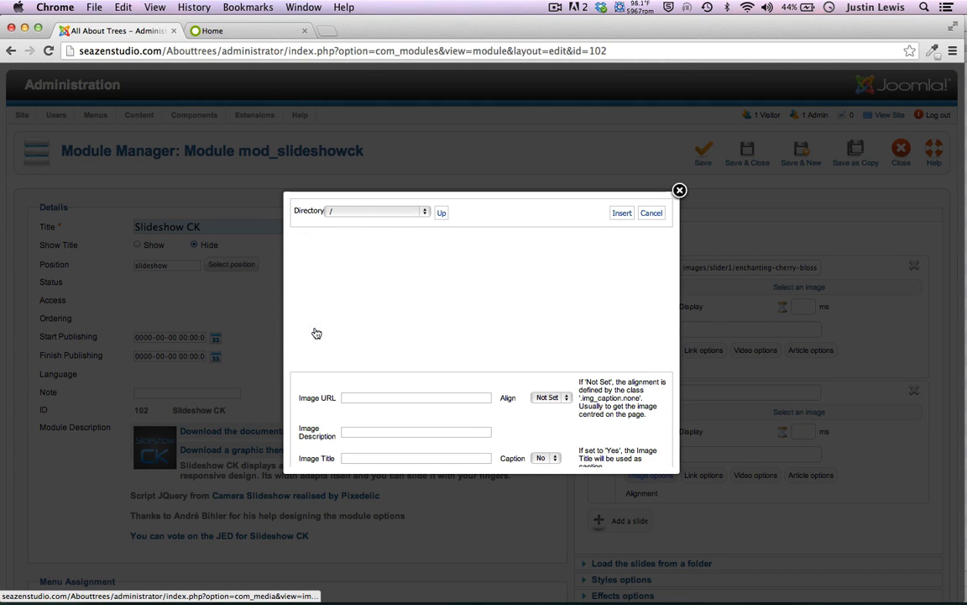
scroll(501, 366, "down", 2)
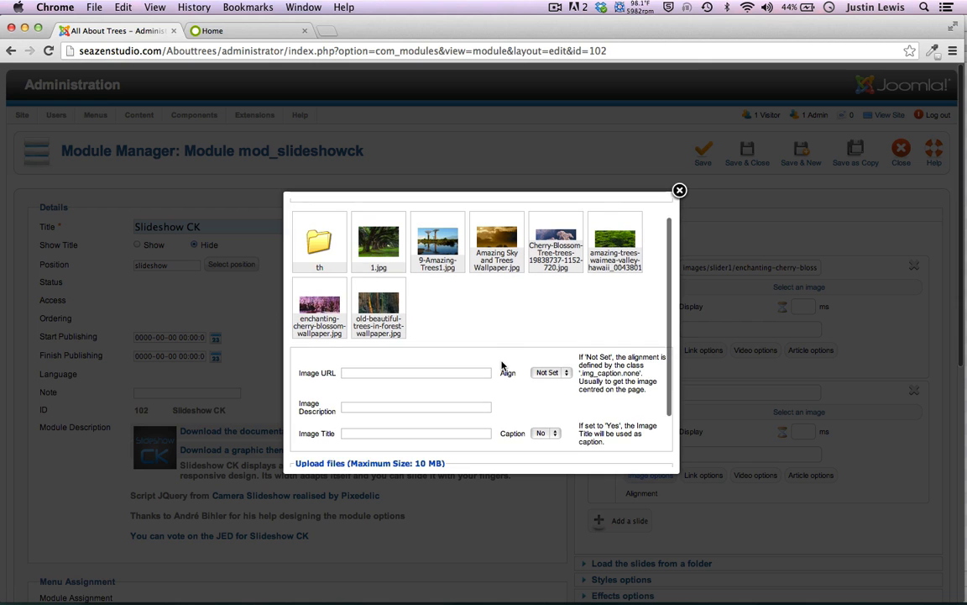
scroll(502, 367, "up", 2)
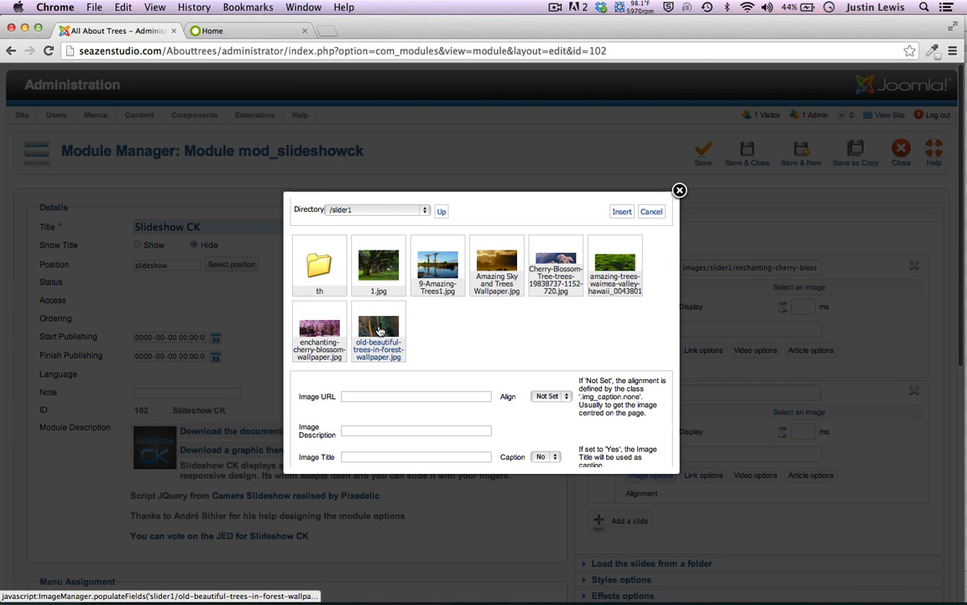
left_click(378, 341)
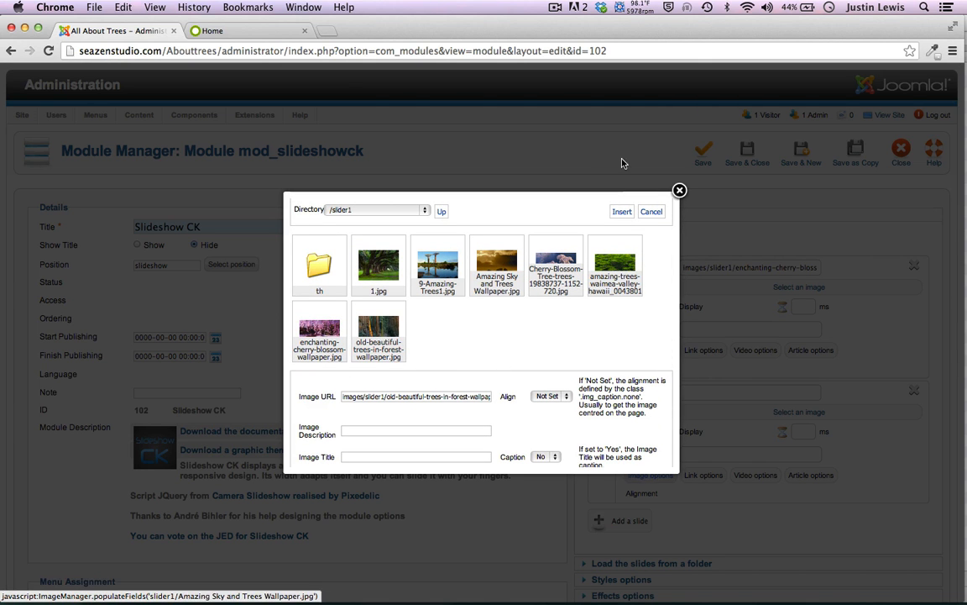
left_click(622, 211)
scroll(494, 210, "down", 3)
scroll(494, 210, "up", 3)
left_click(703, 151)
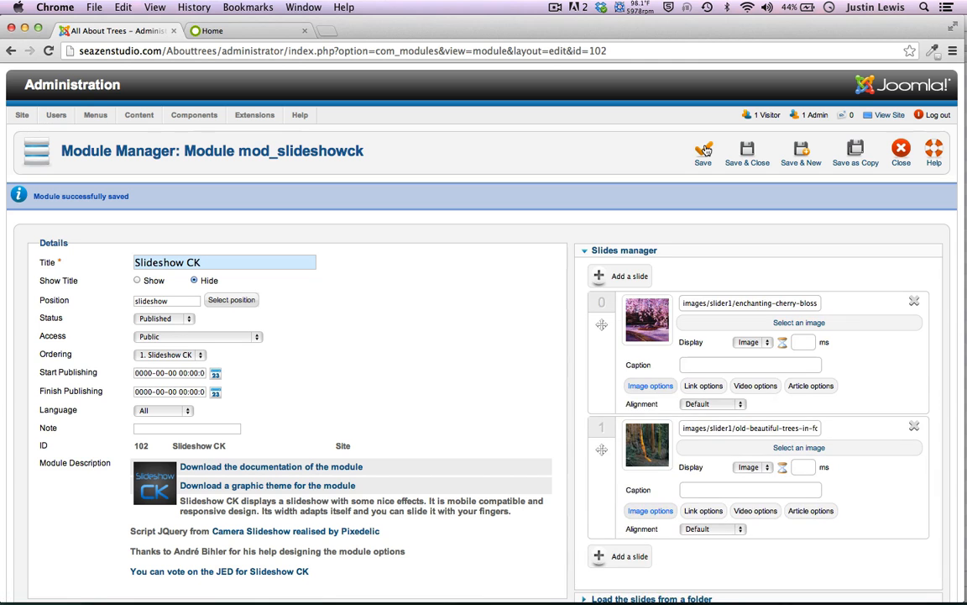
Open the module position list filtered to the eris template's positions
scroll(529, 279, "down", 5)
scroll(529, 280, "up", 4)
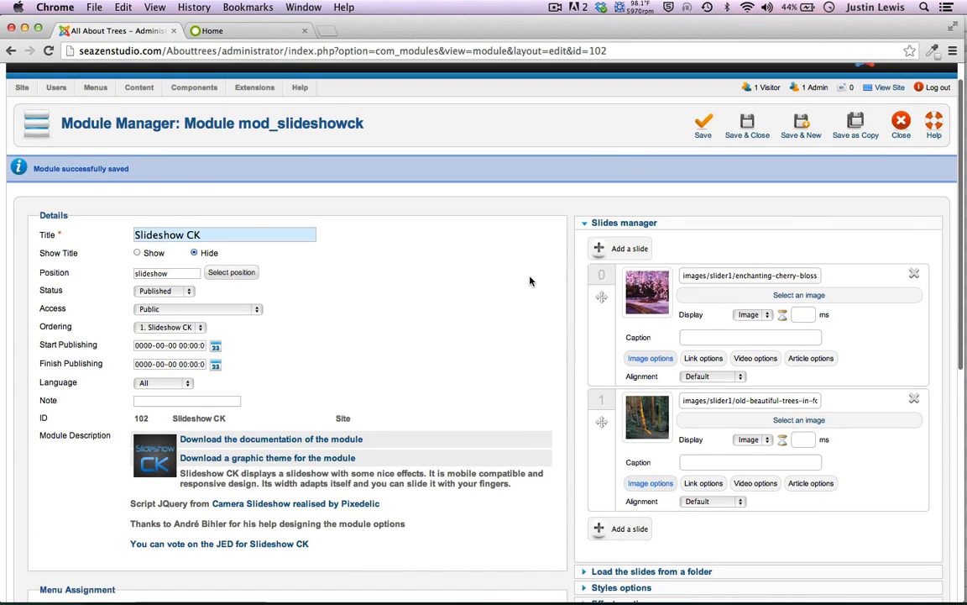
left_click(223, 272)
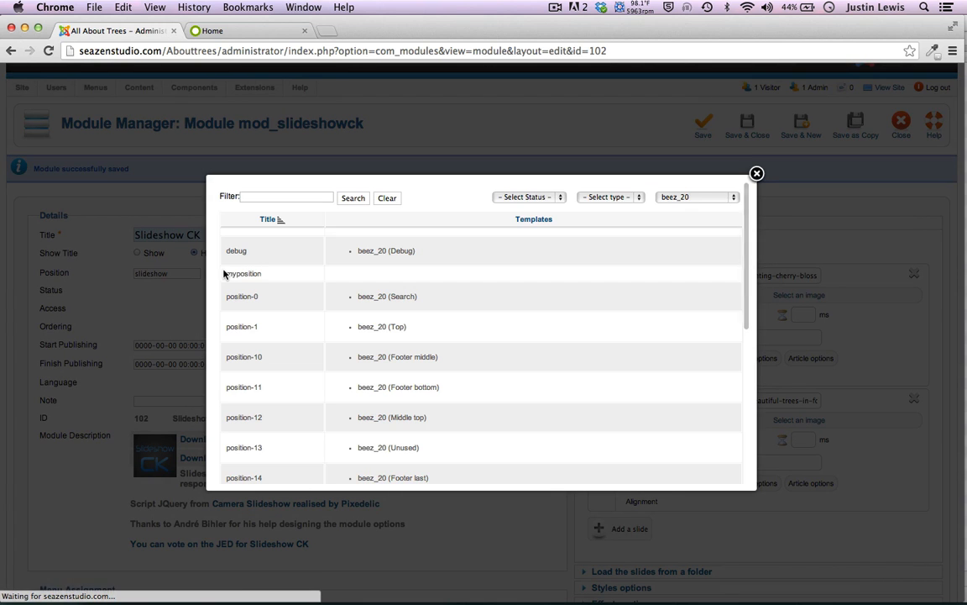
left_click(671, 196)
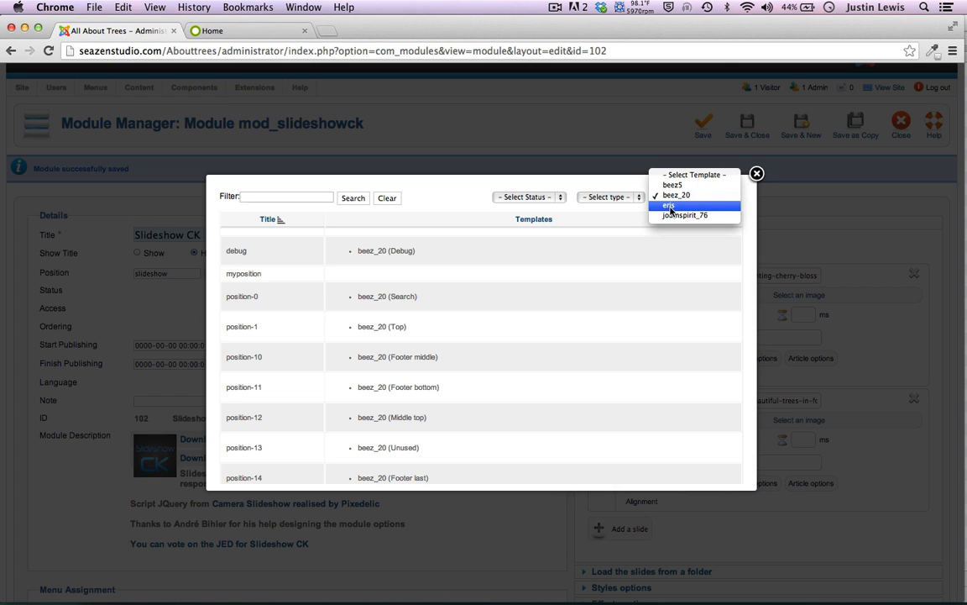
left_click(670, 207)
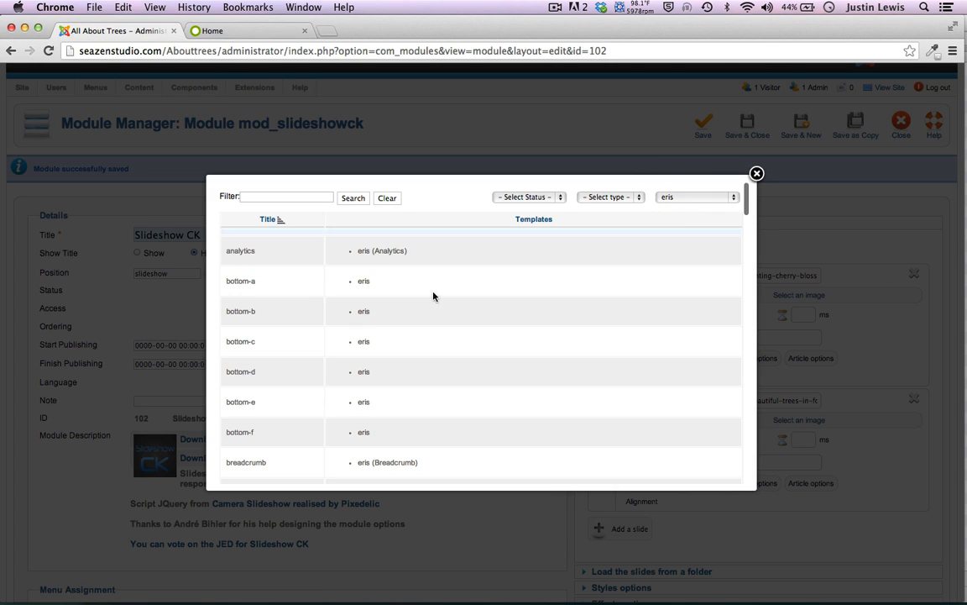
Search the list for 'sli' and assign Slideshow CK to the slideshow position
scroll(253, 309, "down", 5)
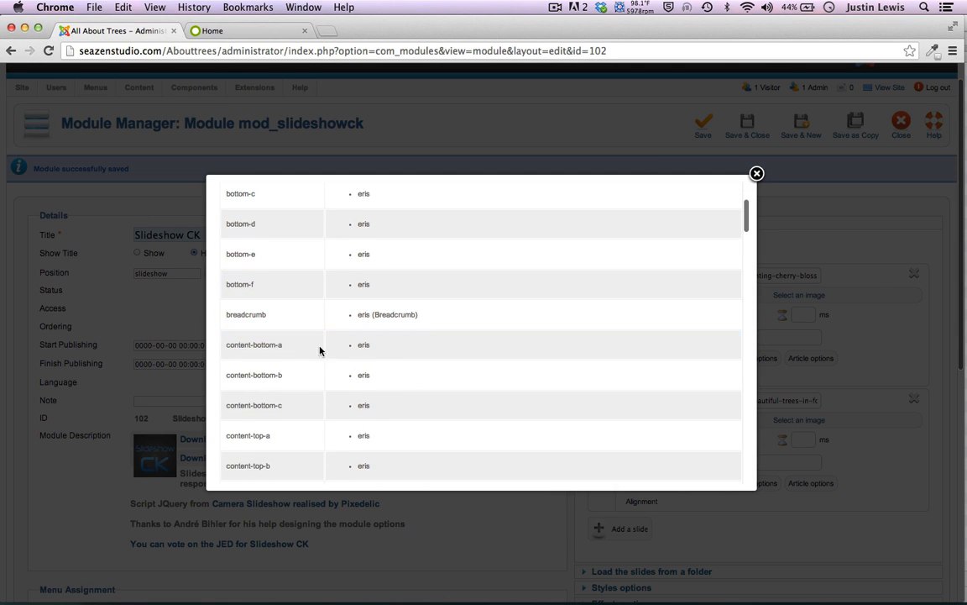
scroll(329, 359, "down", 7)
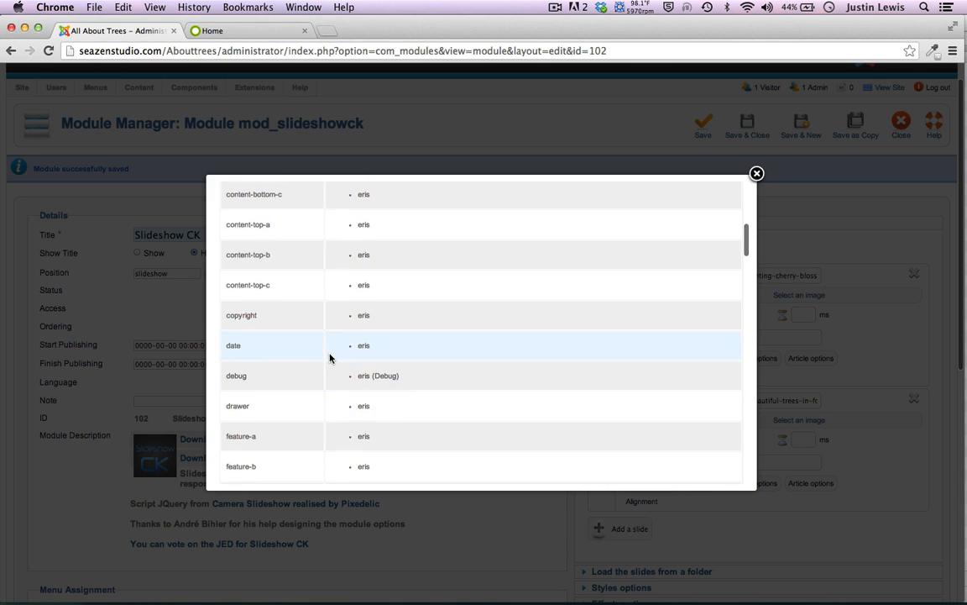
scroll(329, 358, "down", 10)
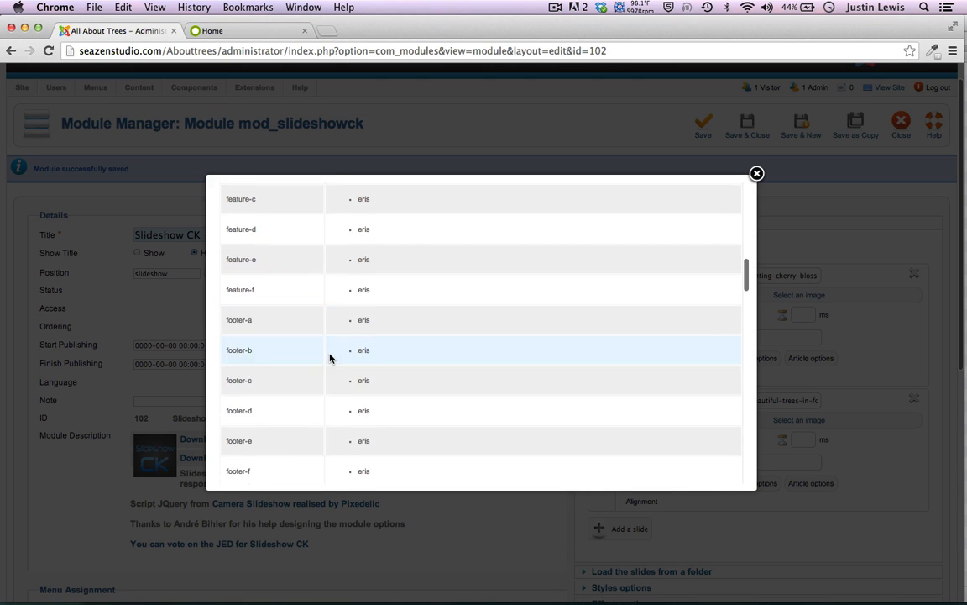
scroll(329, 359, "down", 12)
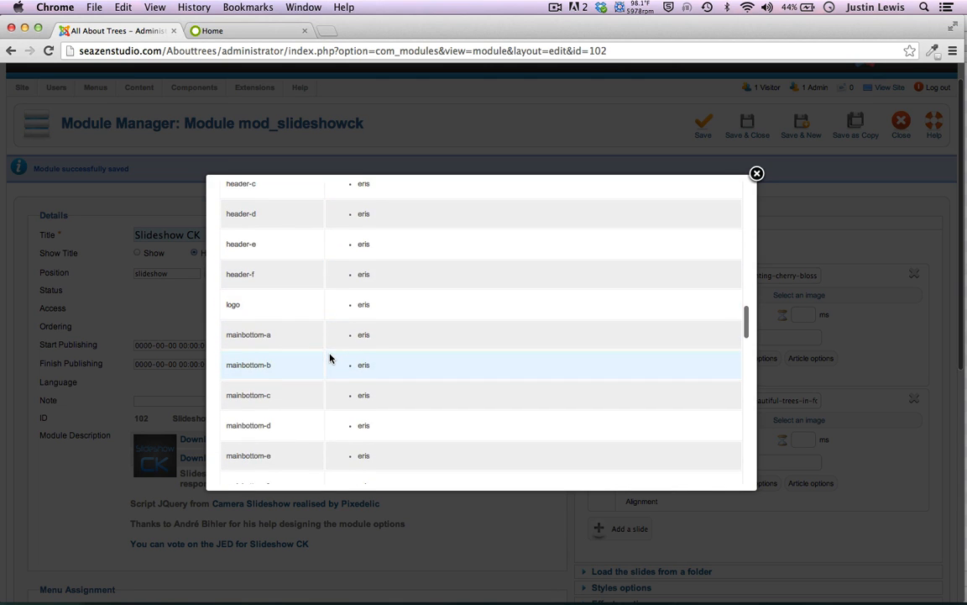
scroll(329, 358, "down", 10)
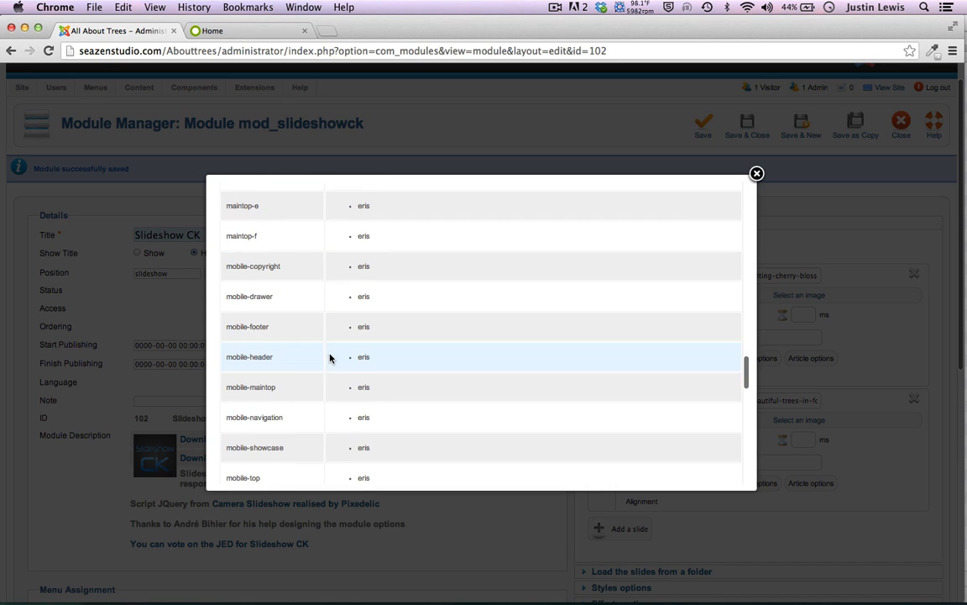
key("super+f")
type("sli")
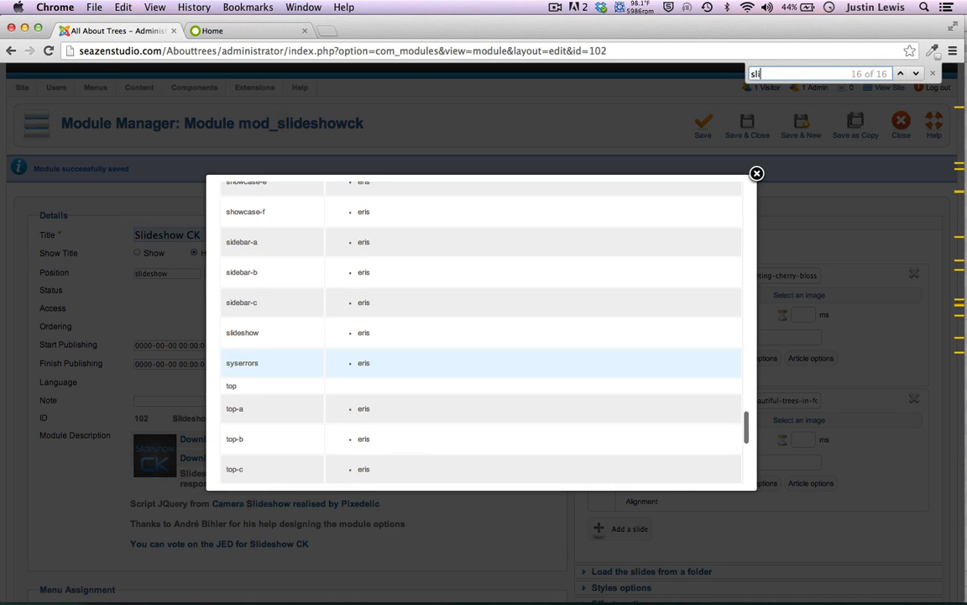
left_click(238, 334)
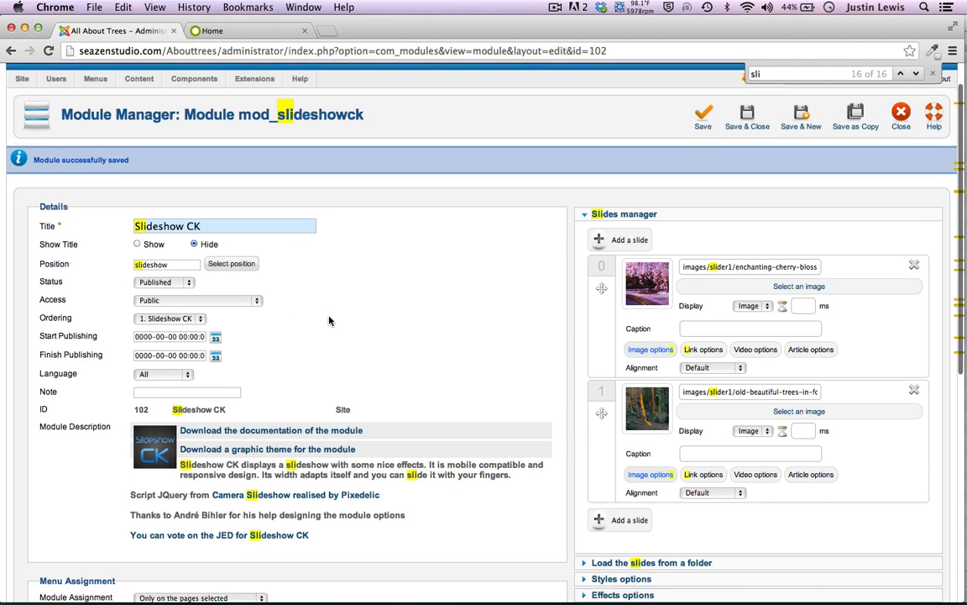
scroll(330, 320, "down", 5)
scroll(461, 302, "down", 2)
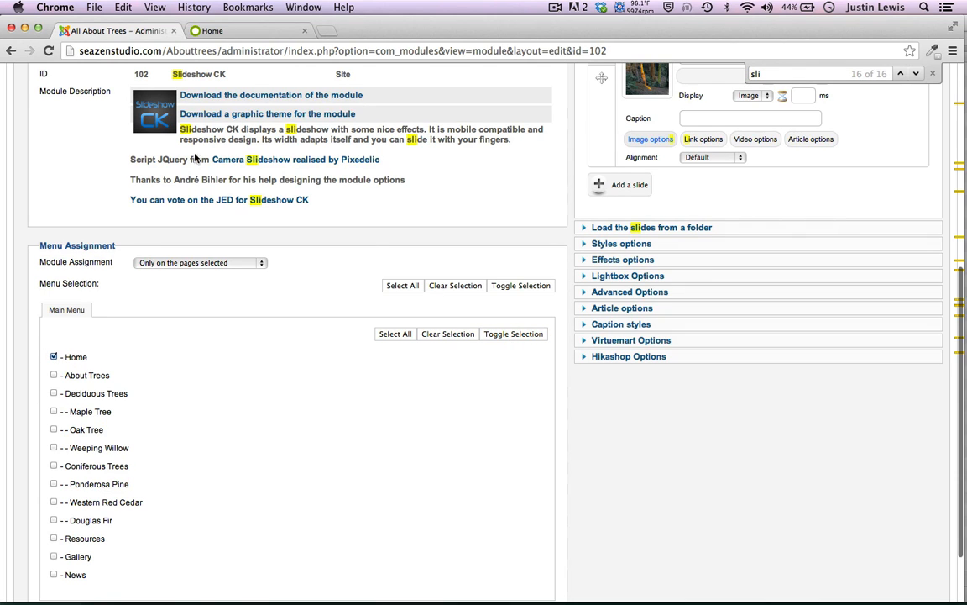
left_click(227, 31)
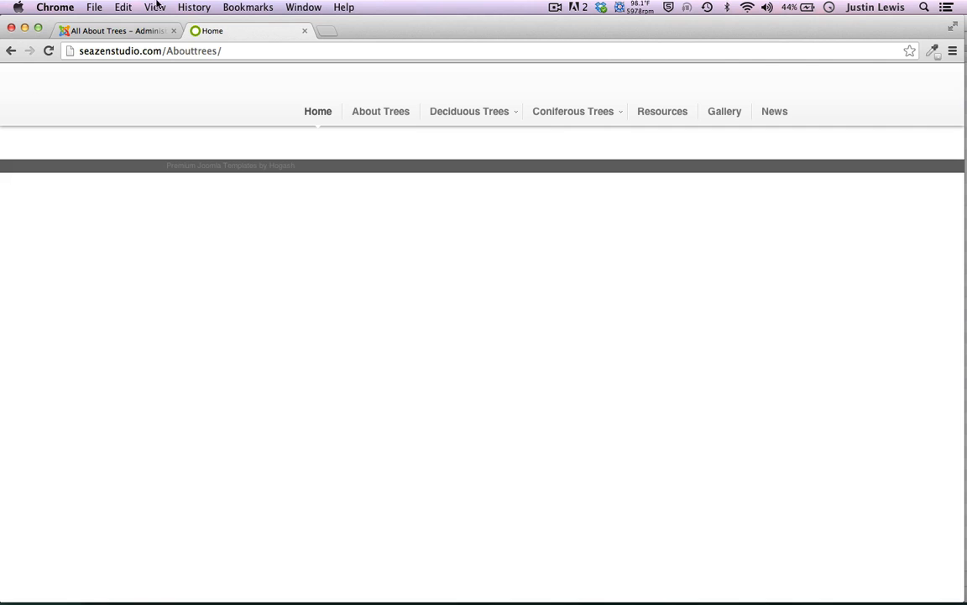
left_click(135, 32)
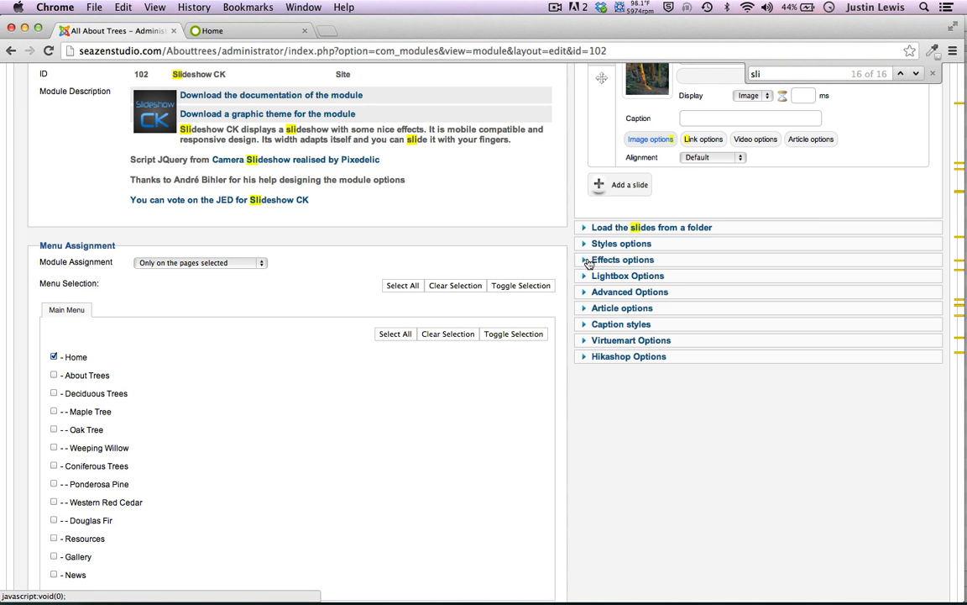
Look through Styles options, Load the slides from a folder and Slides manager, then collapse each
left_click(584, 245)
scroll(587, 250, "up", 5)
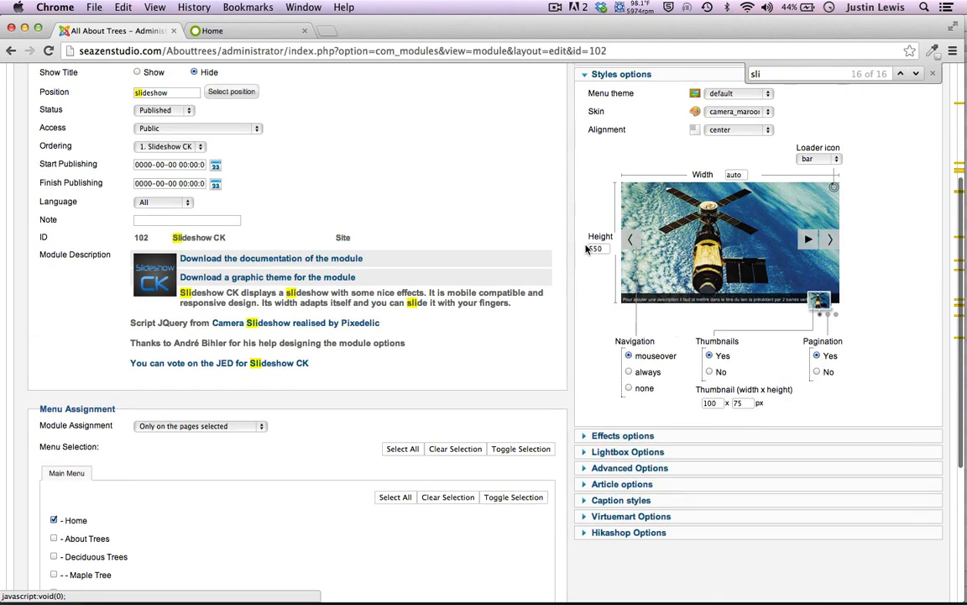
scroll(562, 211, "up", 3)
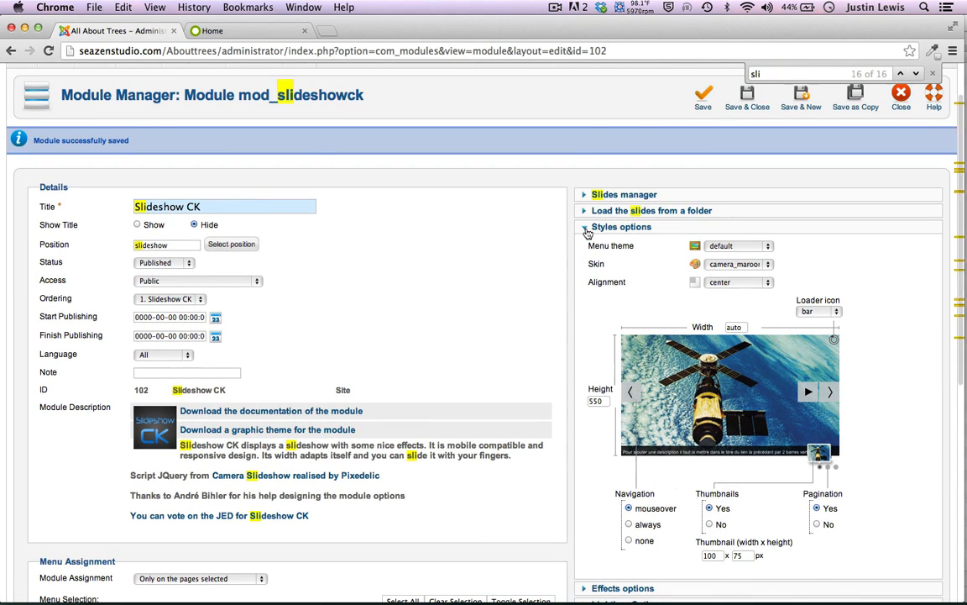
left_click(585, 227)
left_click(585, 213)
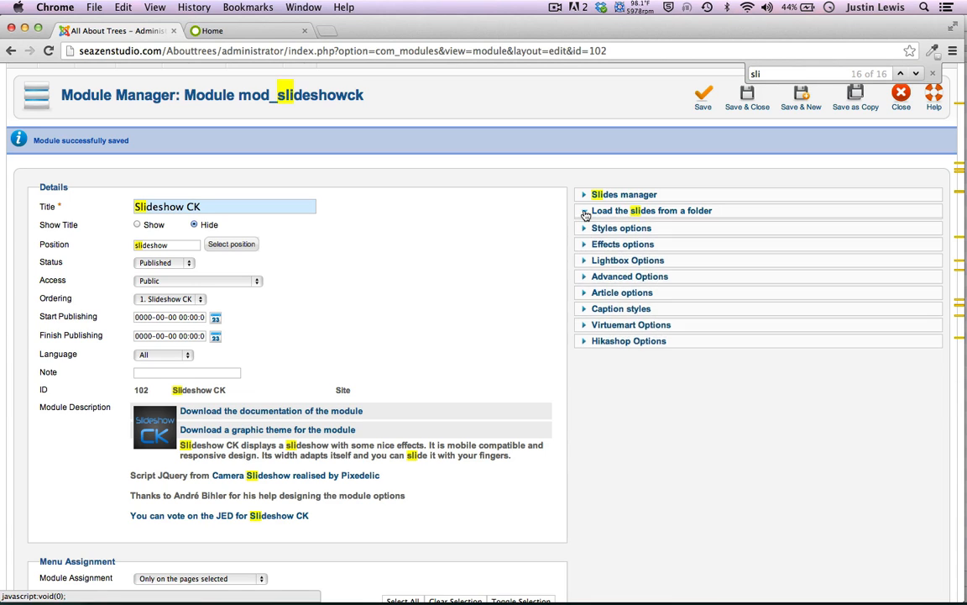
left_click(586, 213)
left_click(586, 195)
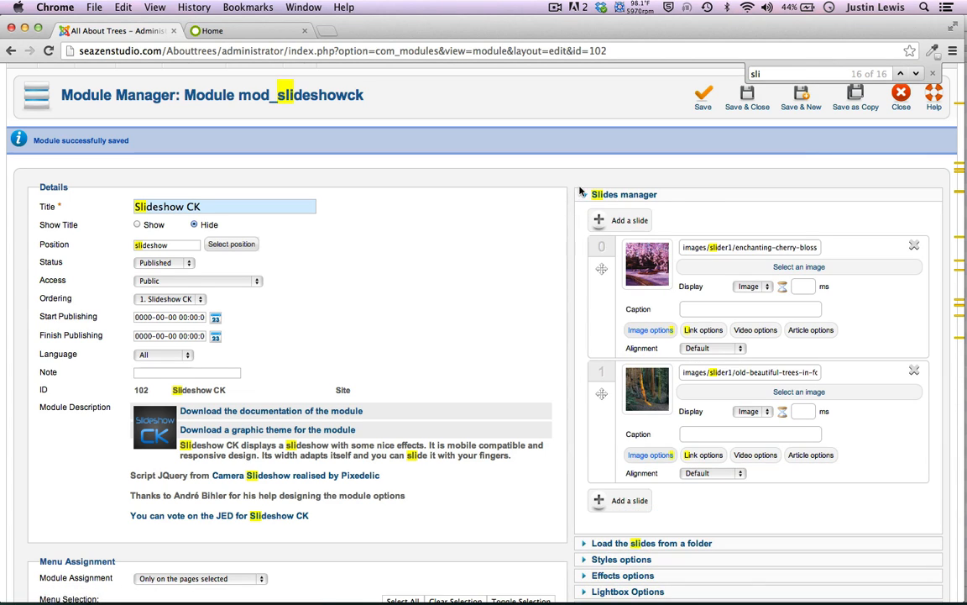
left_click(585, 195)
scroll(584, 197, "down", 1)
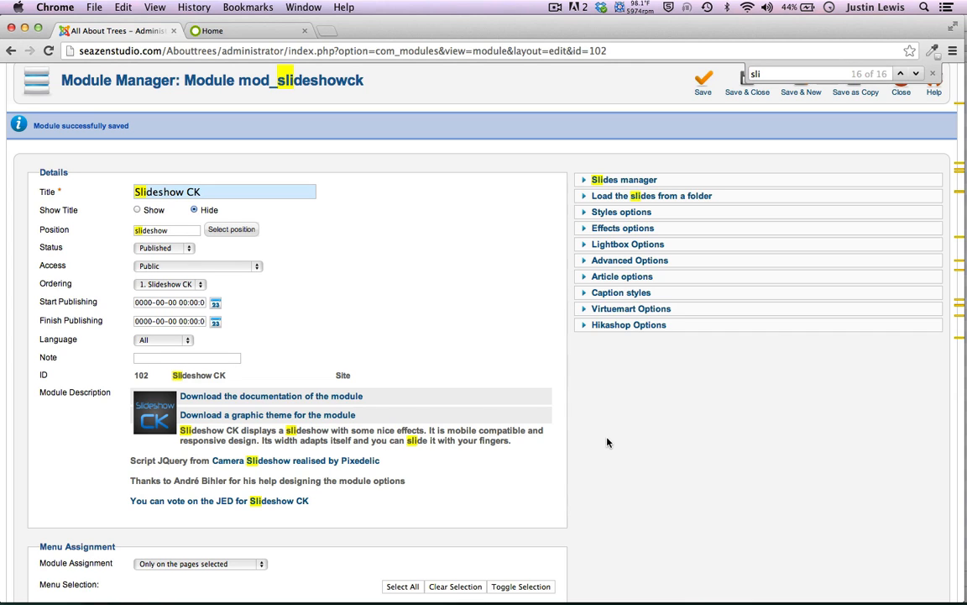
Set the Slideshow CK animation effect to simpleFade under Effects options
left_click(583, 229)
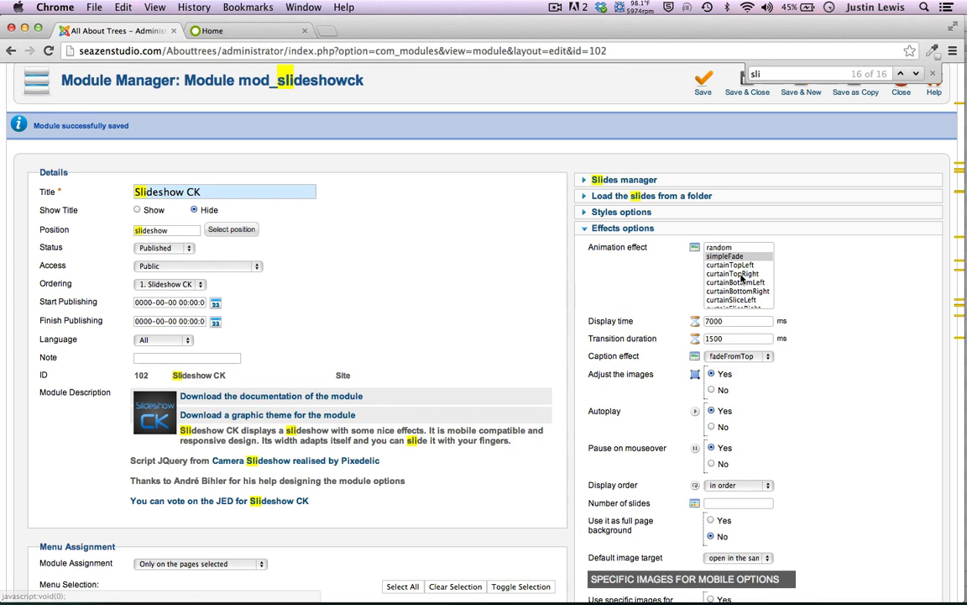
left_click(720, 257)
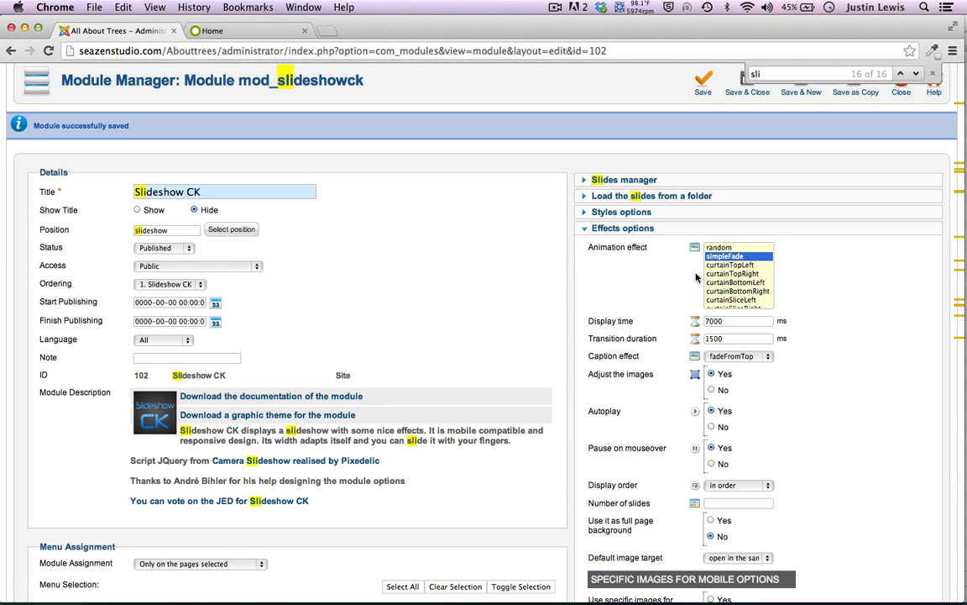
scroll(729, 285, "down", 3)
scroll(730, 299, "up", 5)
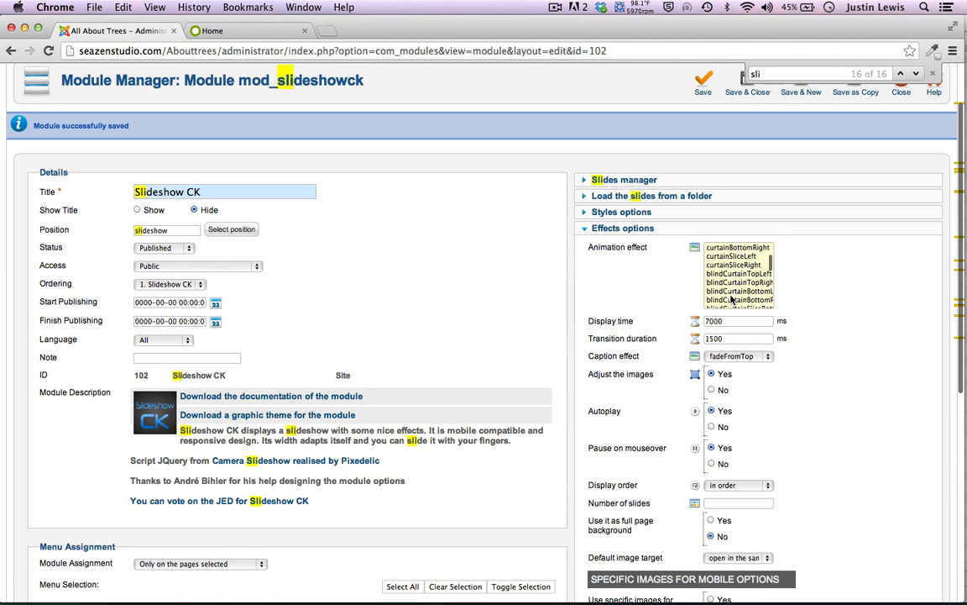
scroll(618, 338, "up", 2)
scroll(618, 337, "down", 3)
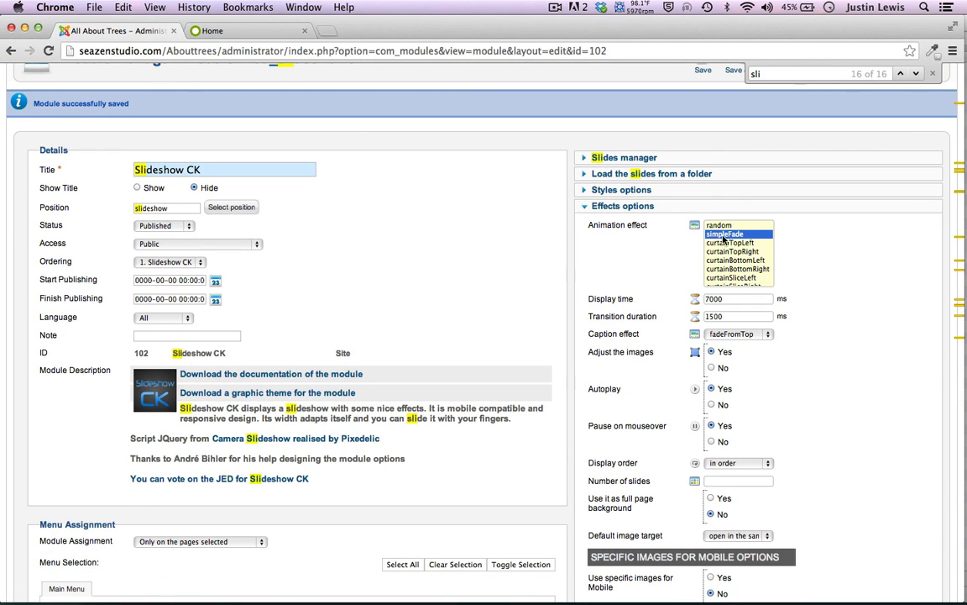
scroll(665, 255, "down", 1)
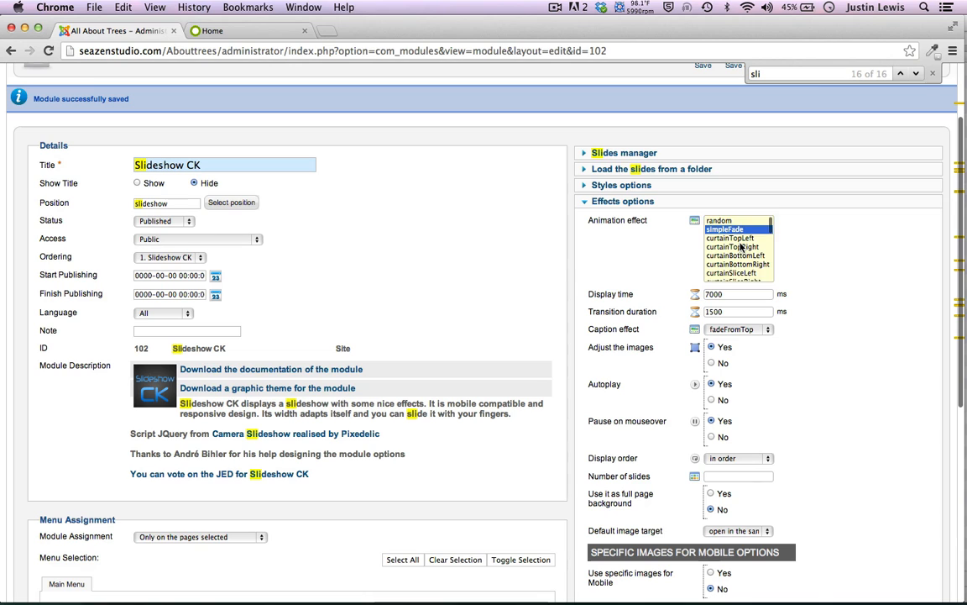
scroll(741, 246, "down", 1)
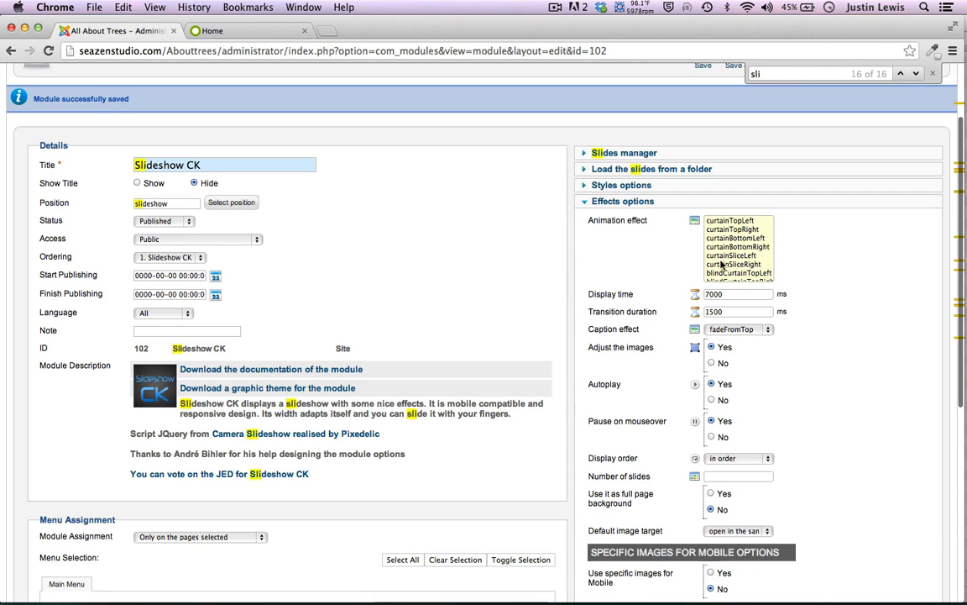
scroll(722, 252, "up", 3)
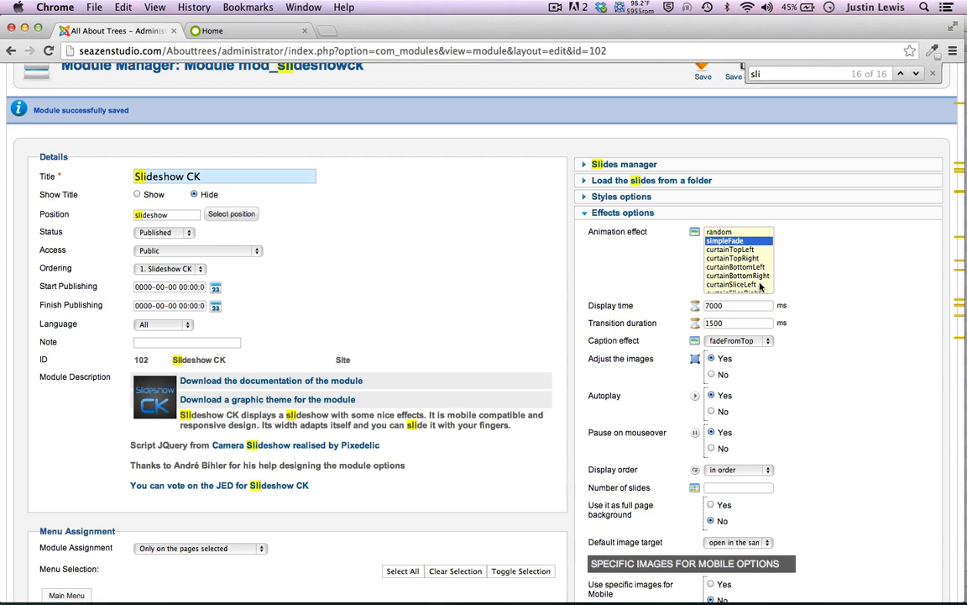
Check the Display time field and open Lightbox Options, which shows a plugin-install notice
left_click(706, 306)
scroll(606, 279, "down", 2)
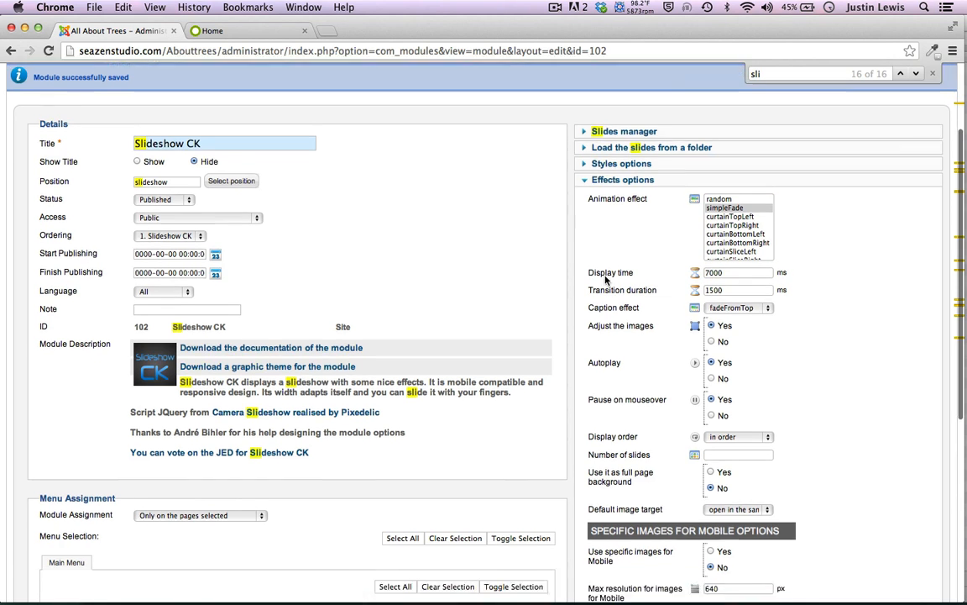
scroll(606, 280, "down", 4)
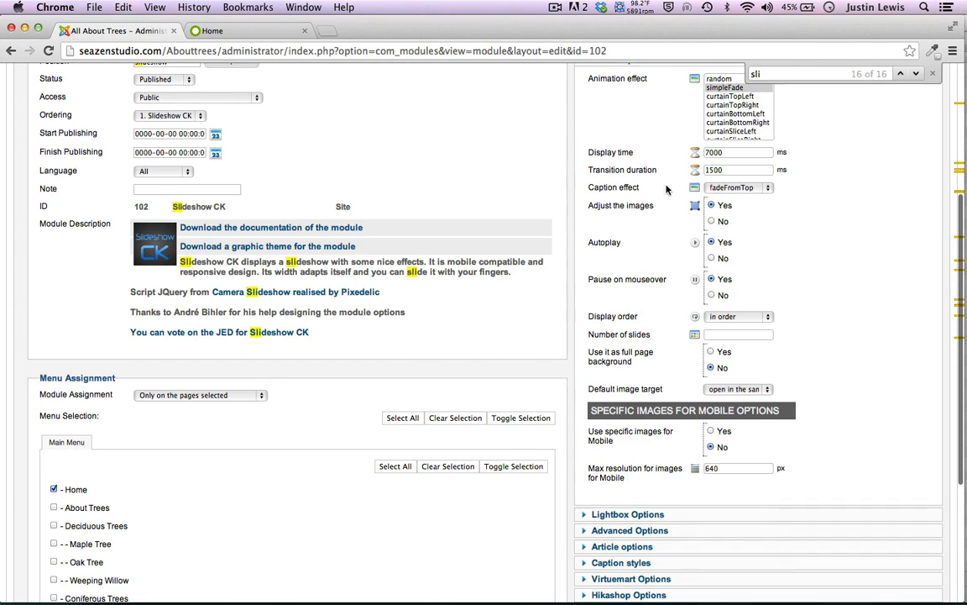
scroll(619, 219, "down", 3)
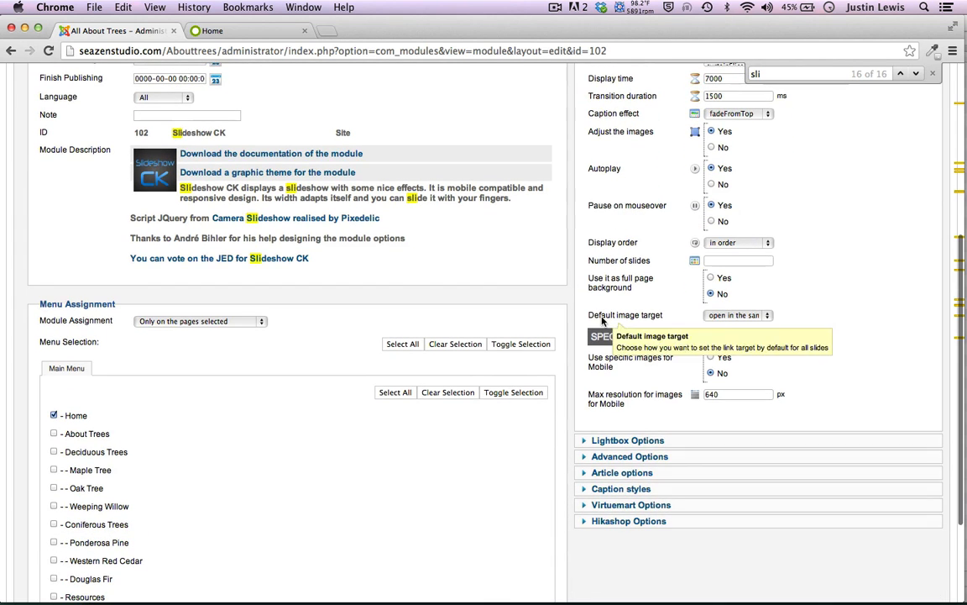
left_click(582, 440)
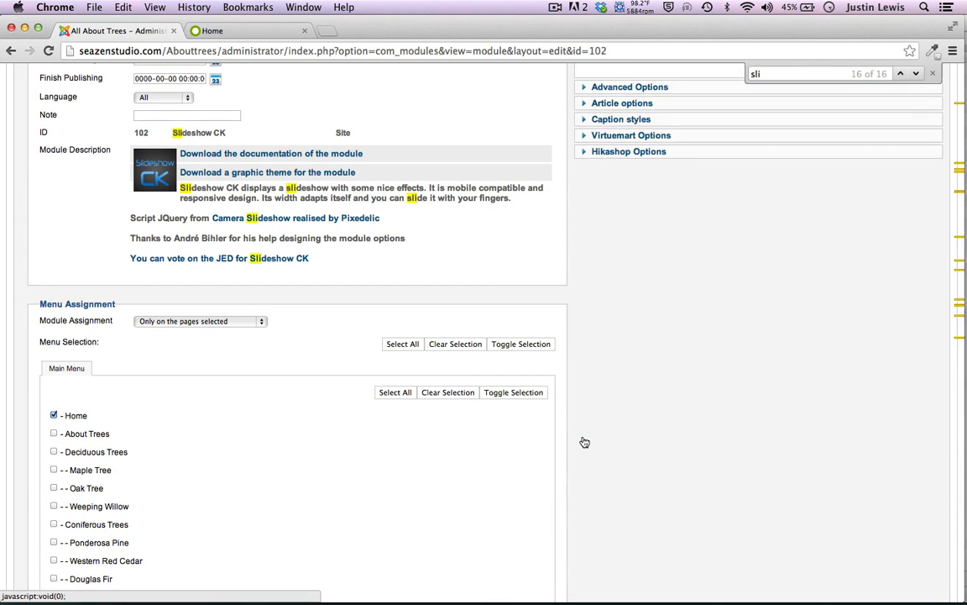
scroll(580, 336, "up", 1)
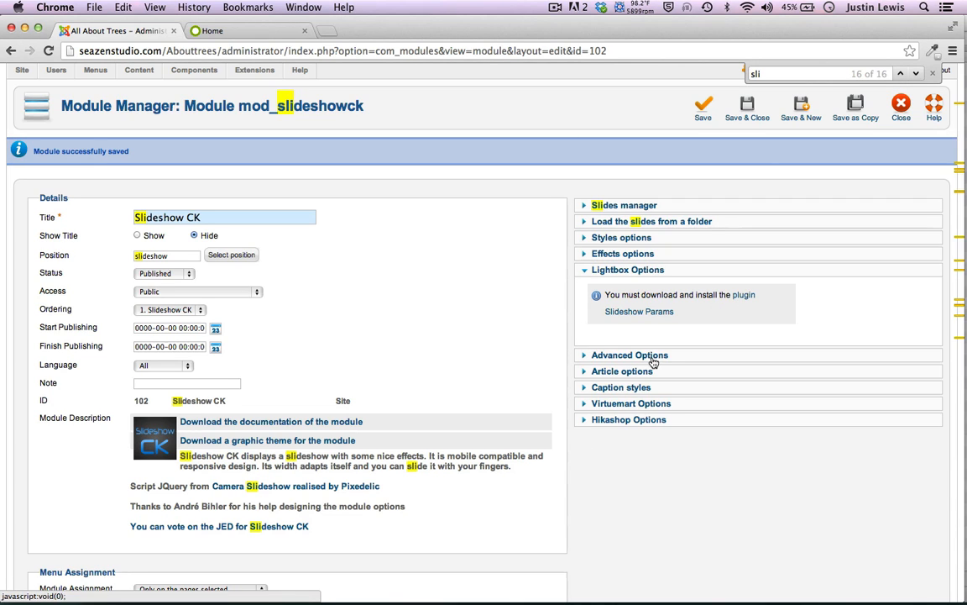
Look through the Advanced Options and Caption styles settings of the slideshow module
left_click(584, 355)
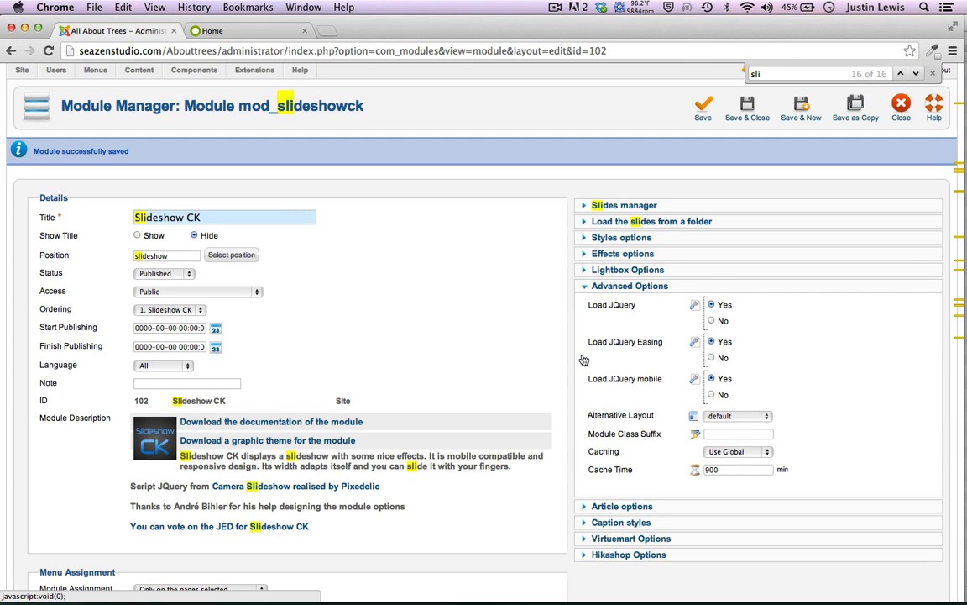
left_click(587, 286)
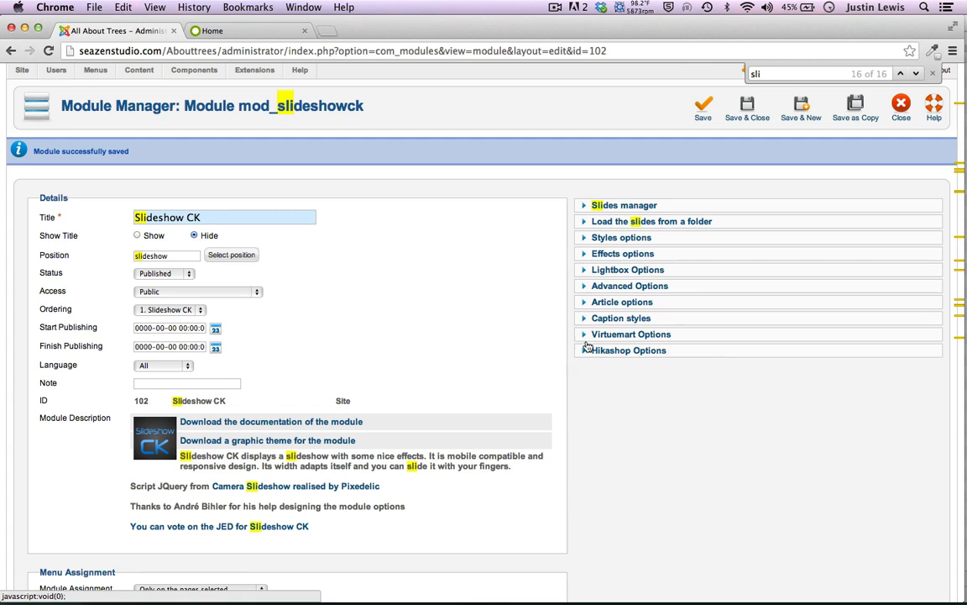
left_click(584, 320)
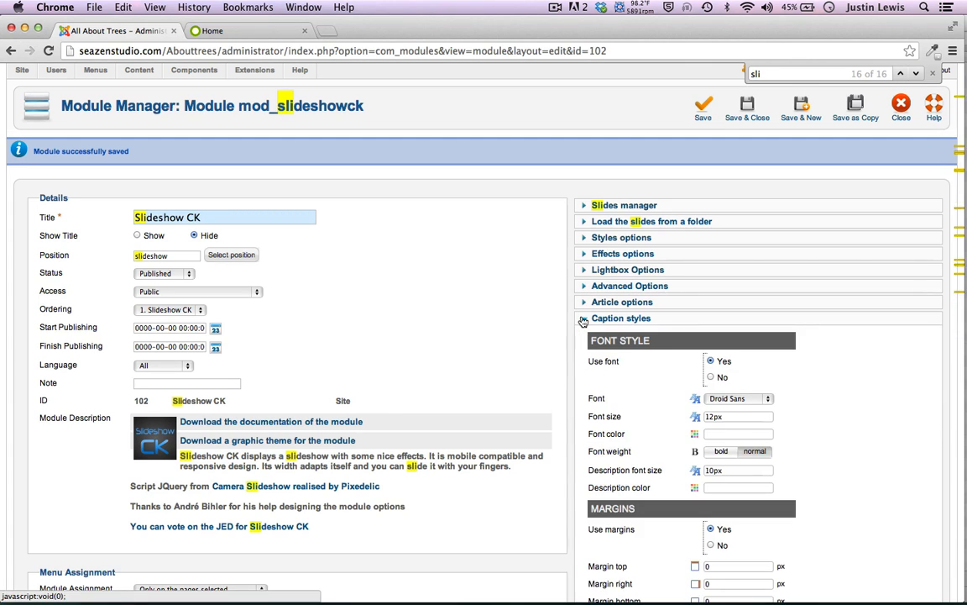
scroll(584, 321, "down", 3)
scroll(582, 320, "down", 3)
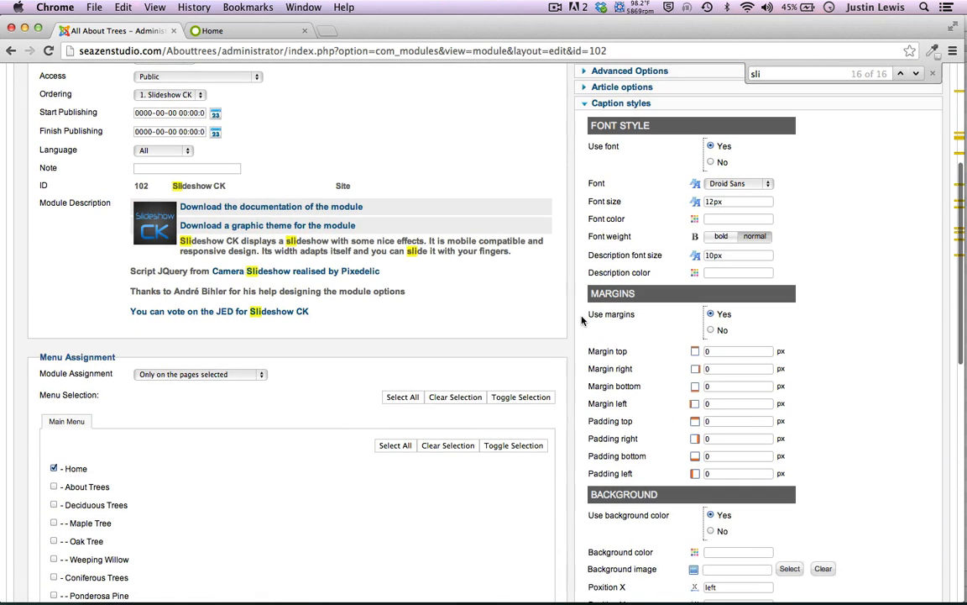
scroll(582, 320, "up", 2)
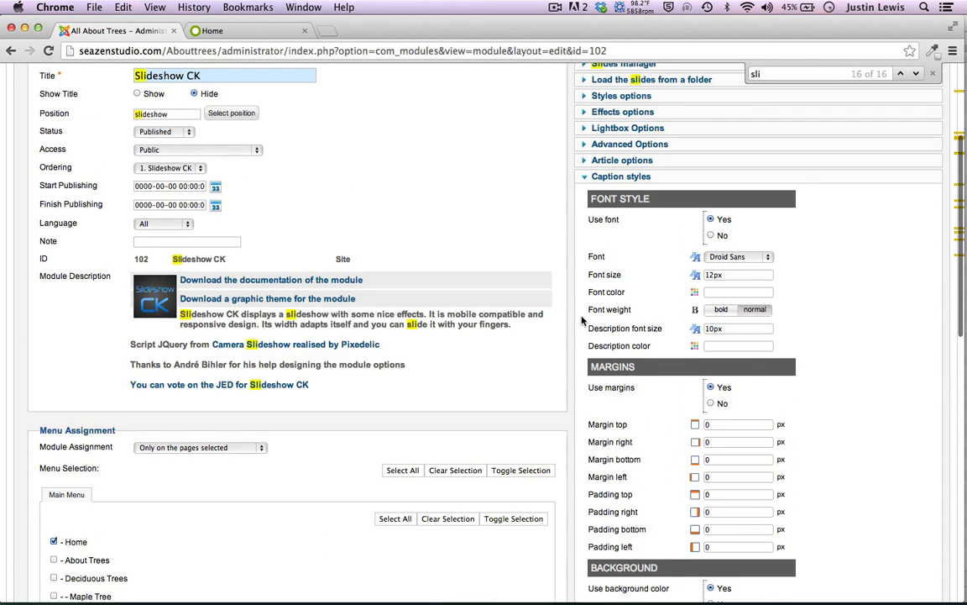
scroll(582, 320, "down", 10)
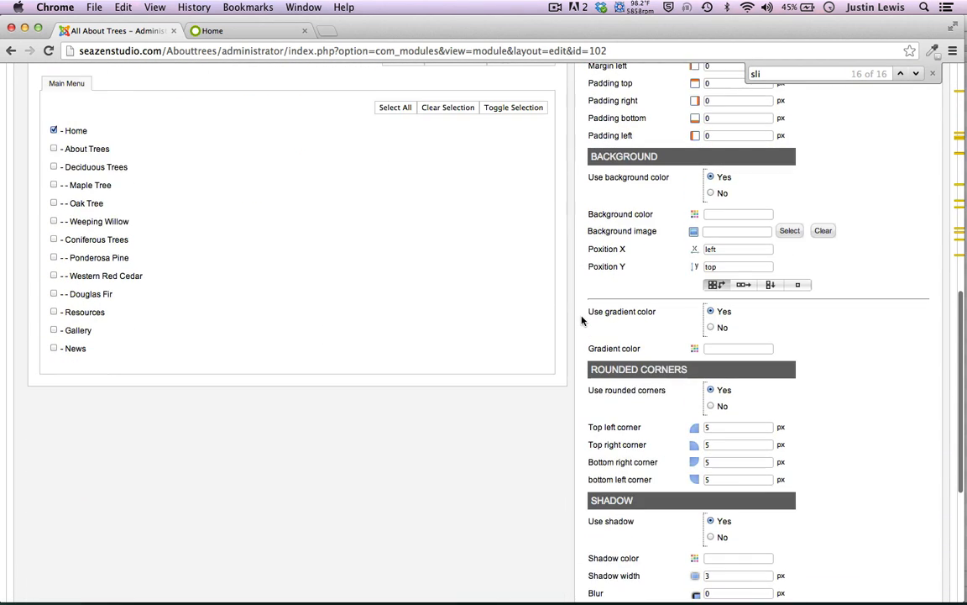
scroll(582, 320, "down", 7)
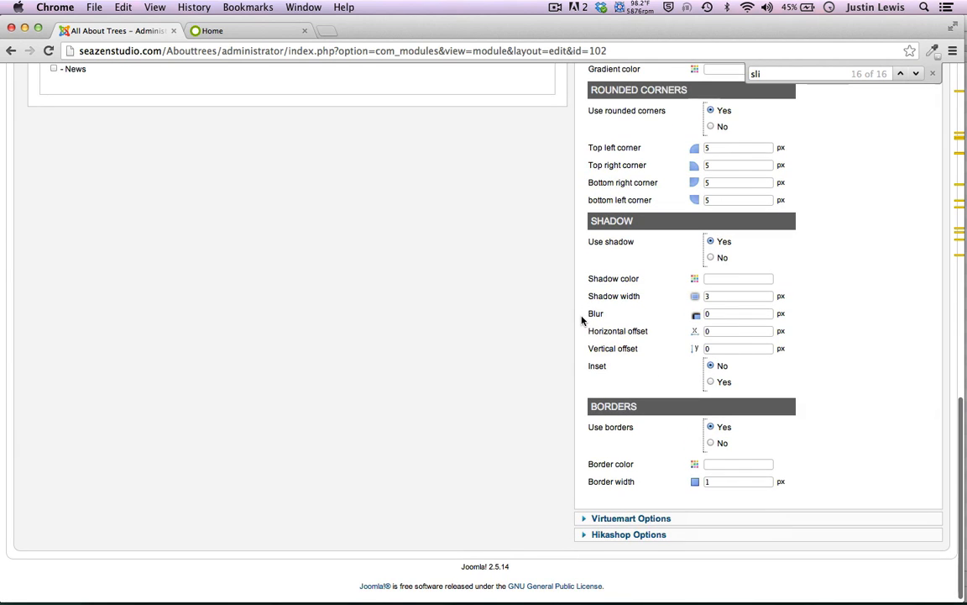
scroll(582, 320, "up", 17)
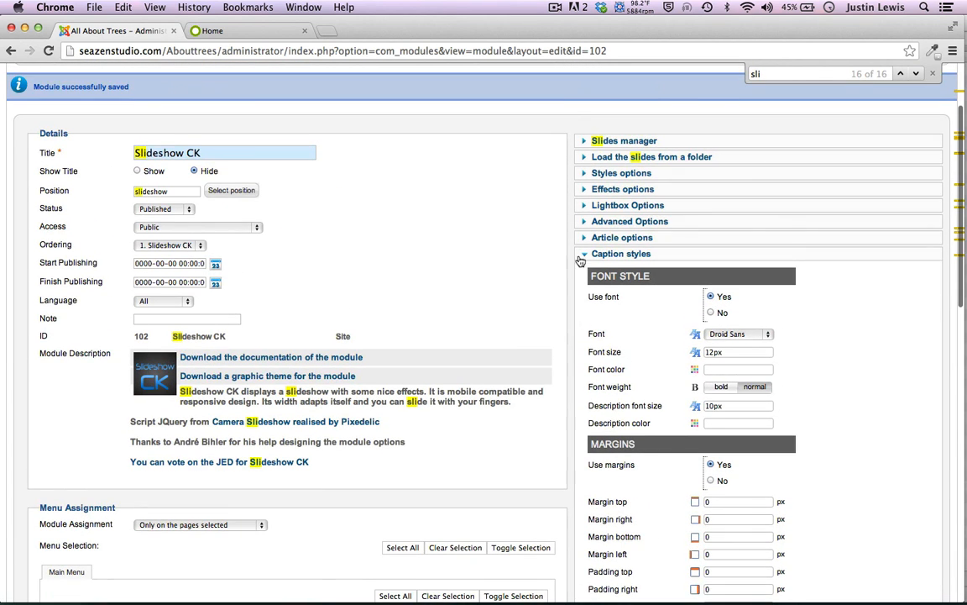
Collapse Caption styles and save the Slideshow CK module
left_click(580, 256)
scroll(521, 158, "up", 3)
left_click(701, 157)
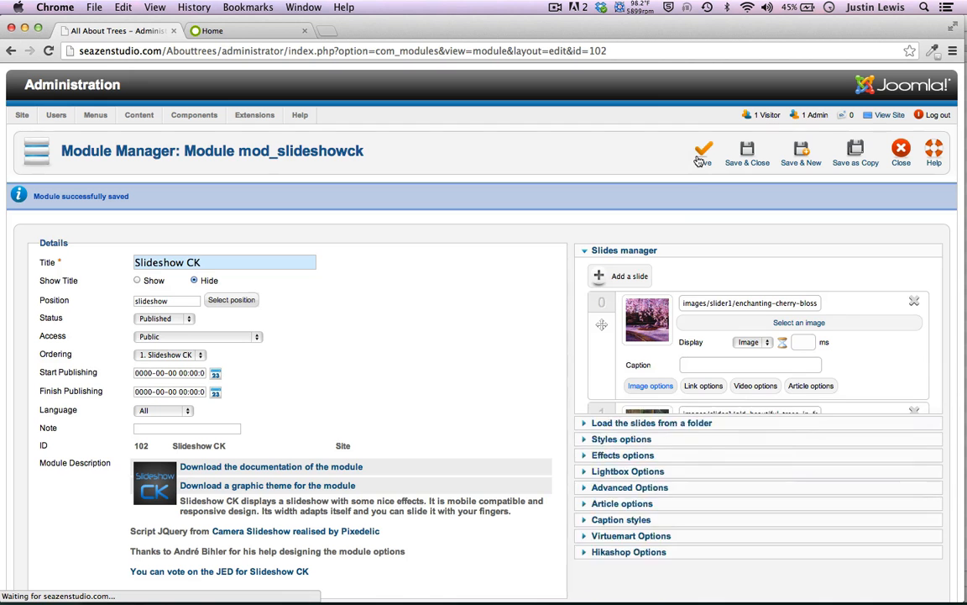
left_click(252, 31)
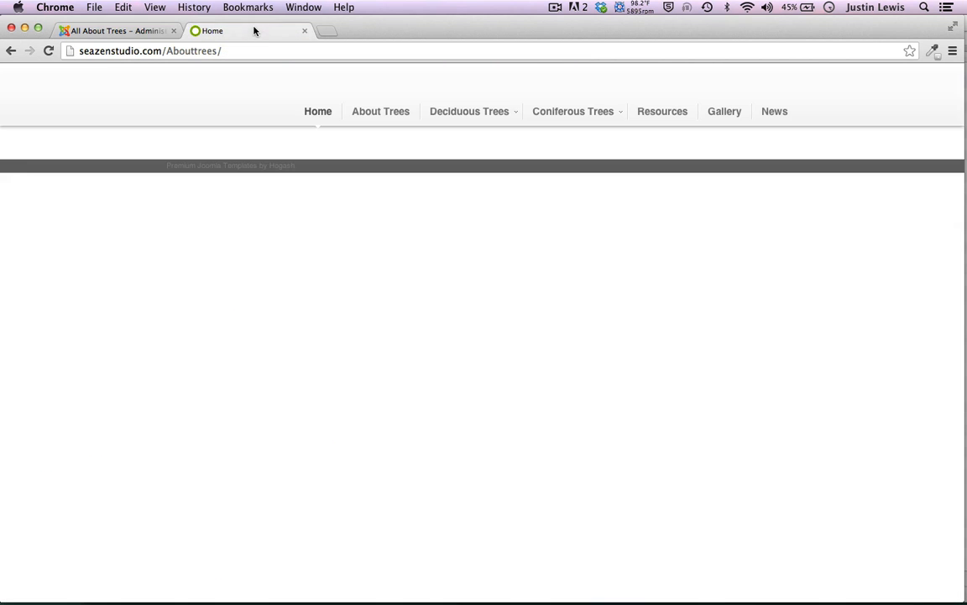
left_click(48, 50)
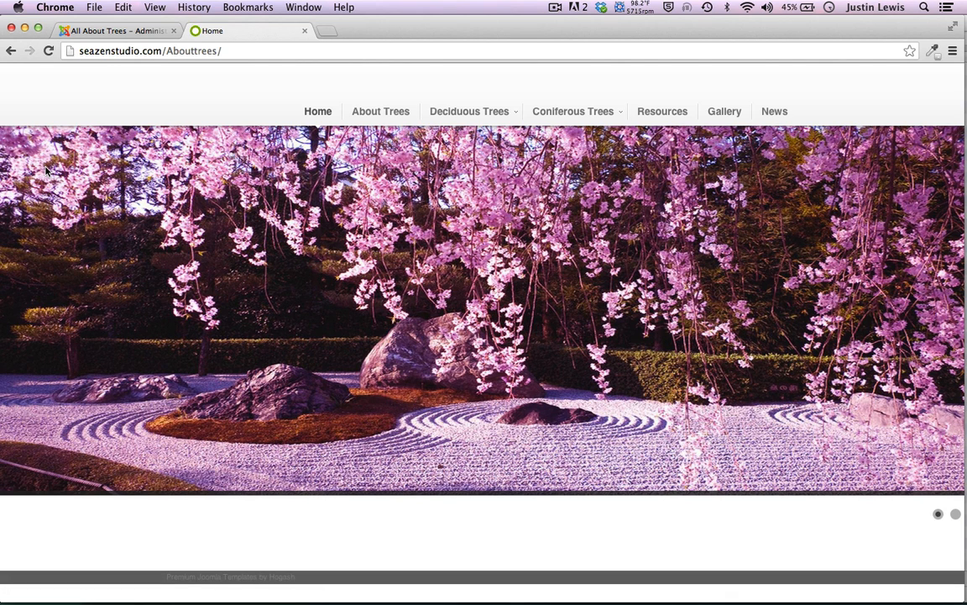
left_click_drag(394, 30, 400, 22)
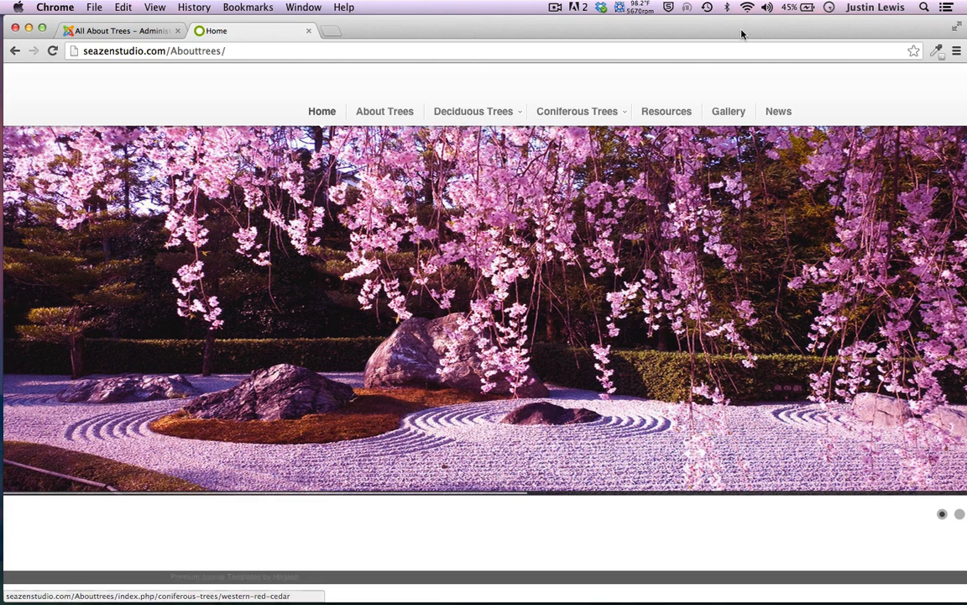
left_click_drag(743, 26, 741, 26)
mouse_move(955, 519)
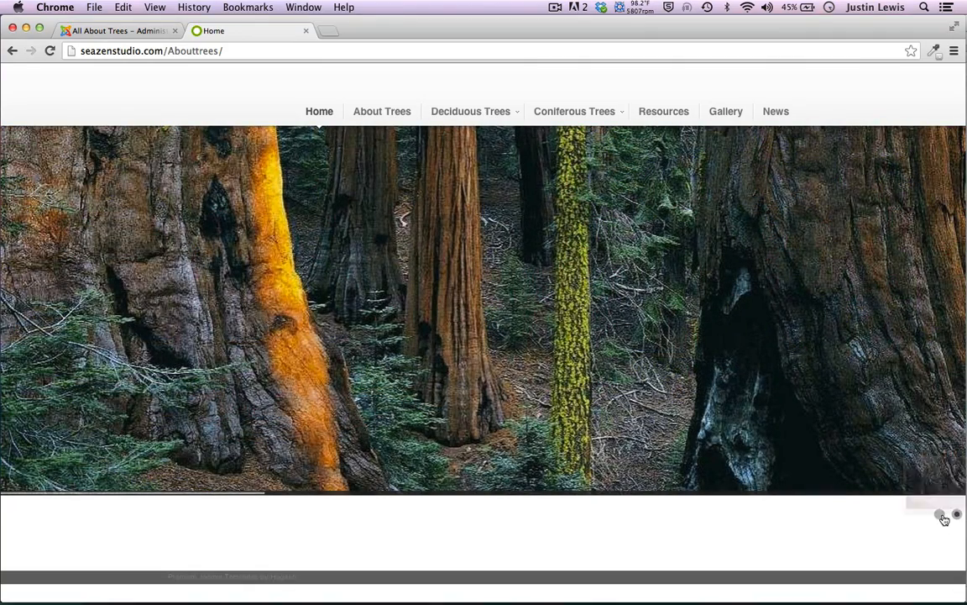
left_click(940, 514)
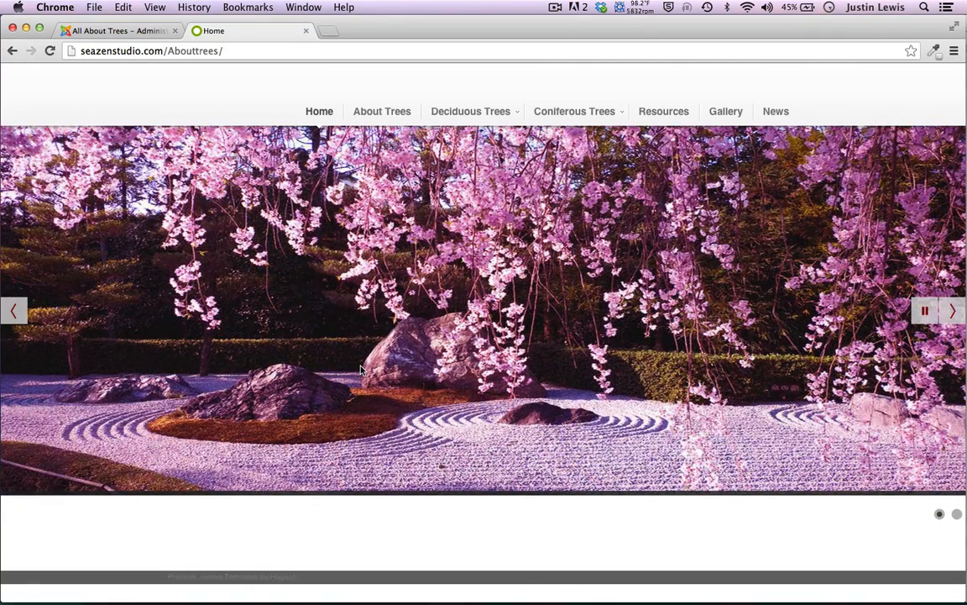
left_click(96, 32)
scroll(572, 353, "down", 3)
Add a new slide using 9-Amazing-Trees1.jpg from the slider1 folder
left_click(605, 420)
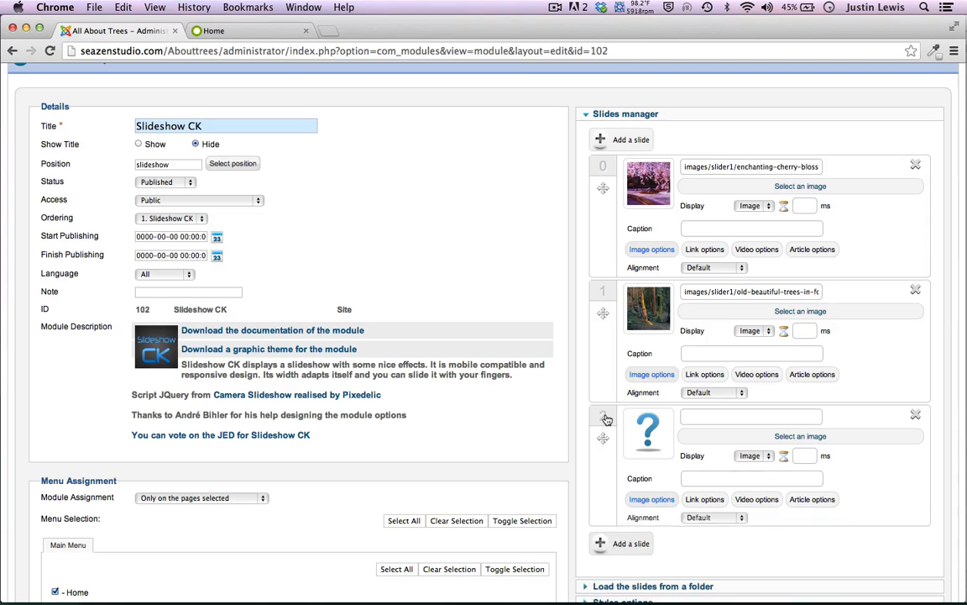
scroll(607, 418, "down", 1)
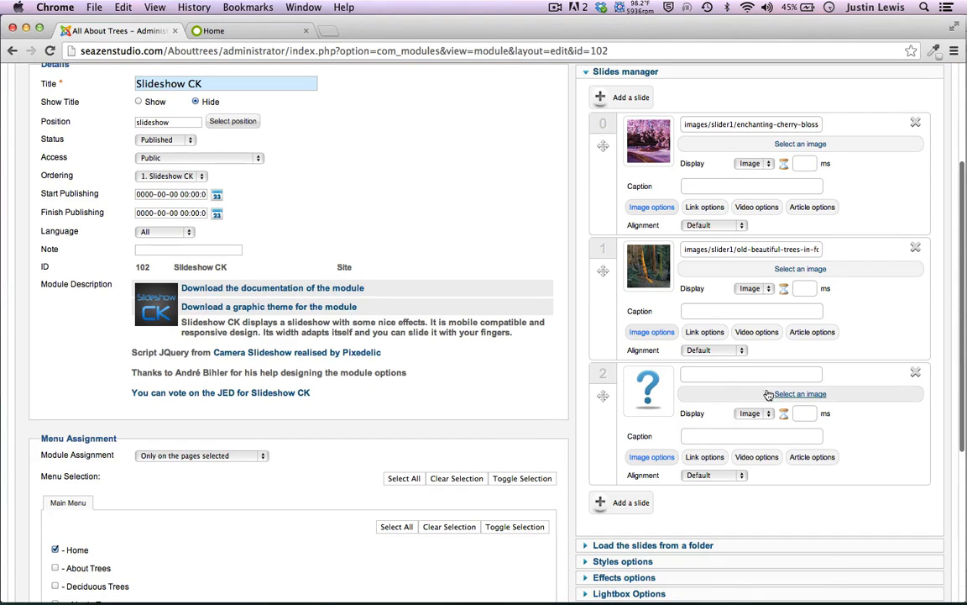
left_click(798, 393)
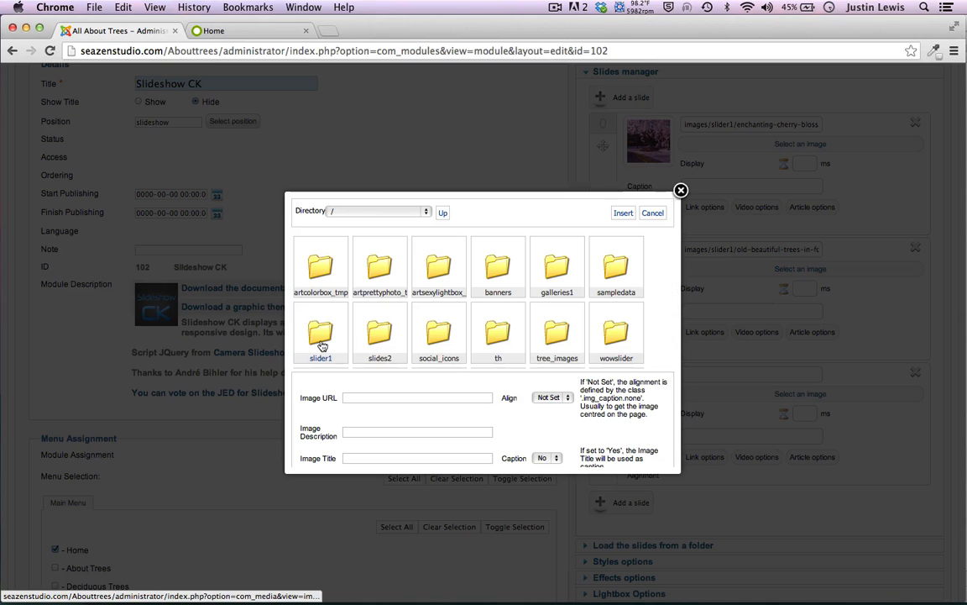
left_click(321, 345)
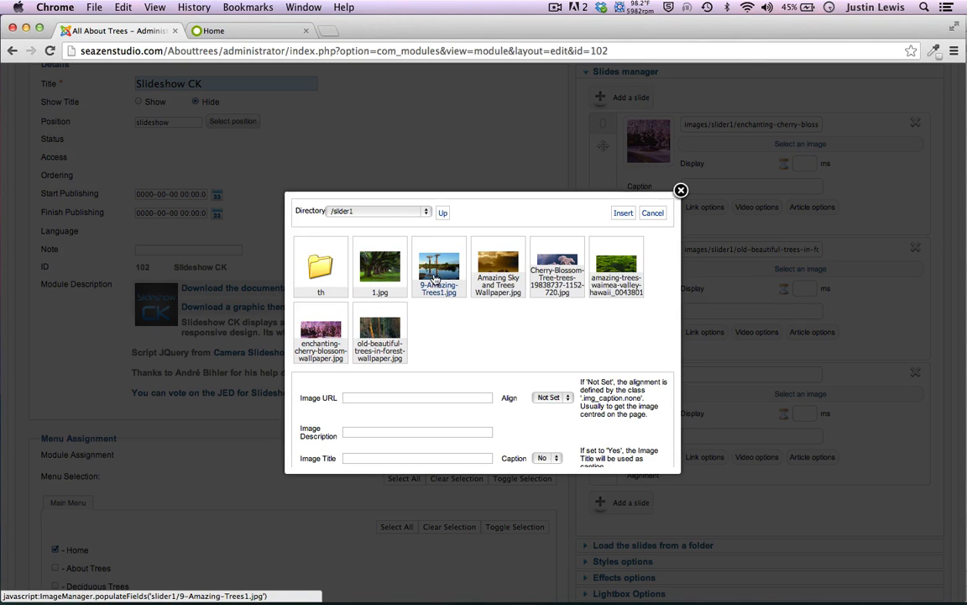
left_click(437, 267)
left_click(622, 213)
scroll(609, 252, "down", 3)
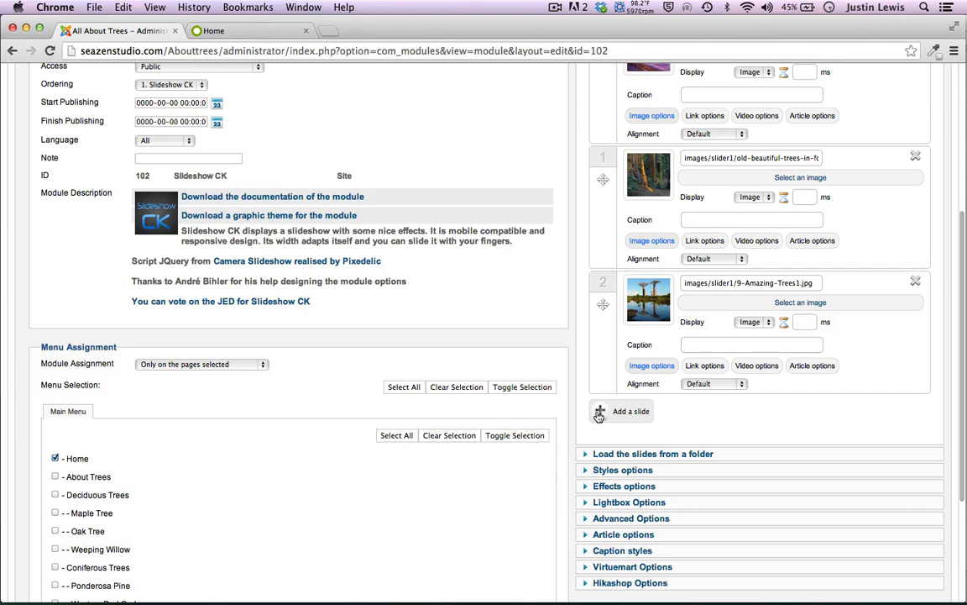
Add slide 3 using the Waimea valley trees image from slider1
left_click(599, 412)
scroll(600, 419, "down", 1)
scroll(601, 411, "down", 1)
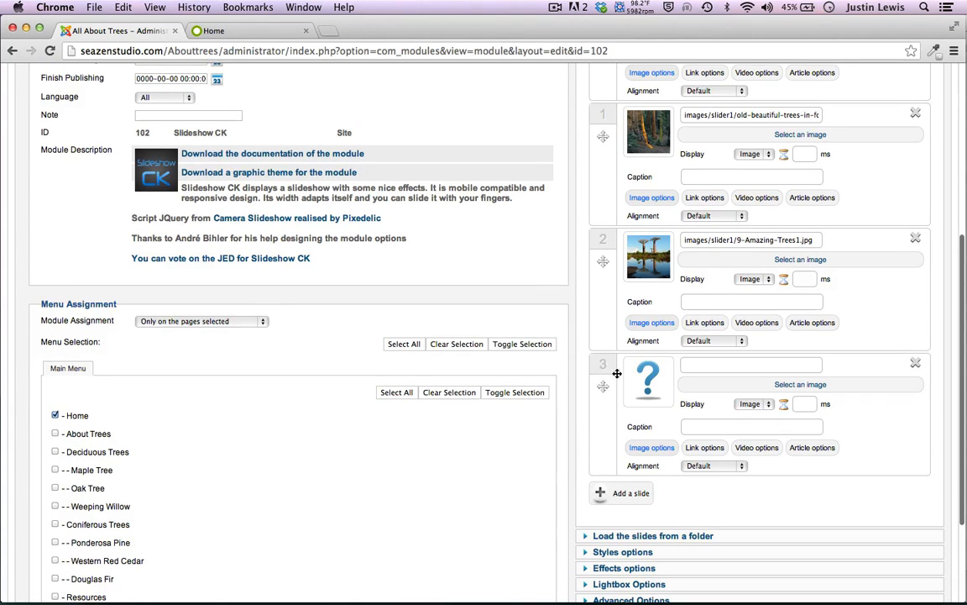
left_click(760, 385)
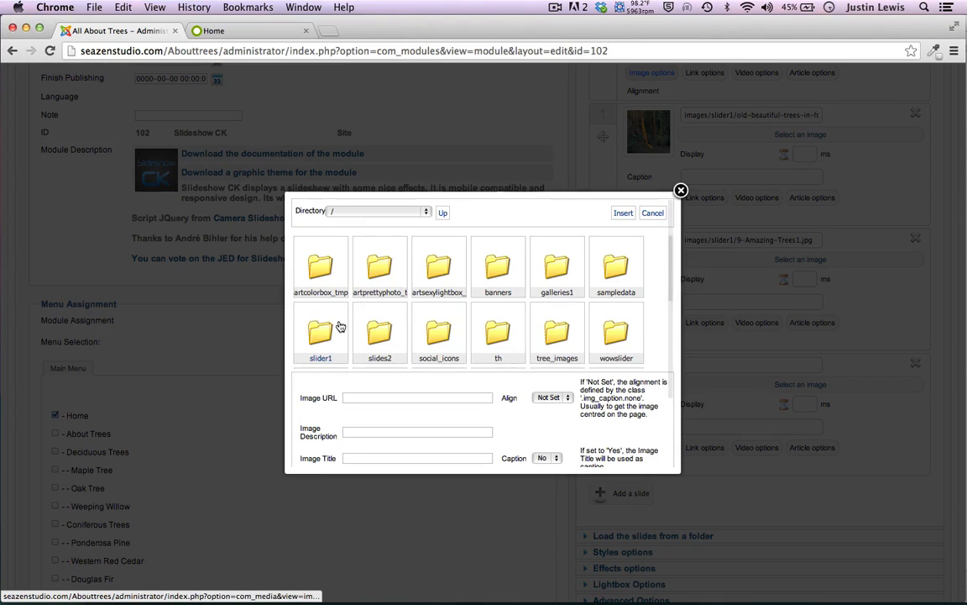
left_click(322, 331)
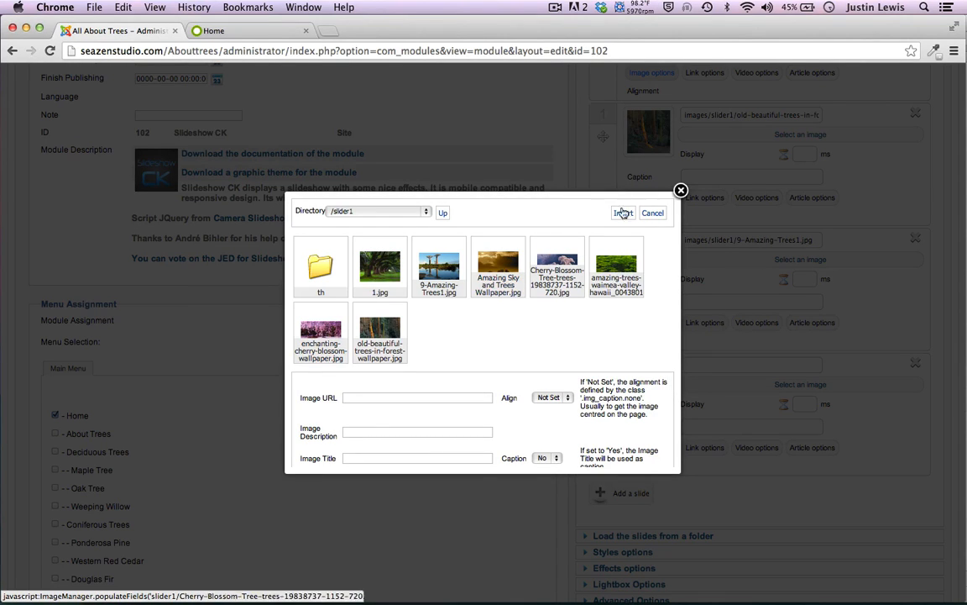
left_click(616, 269)
left_click(623, 214)
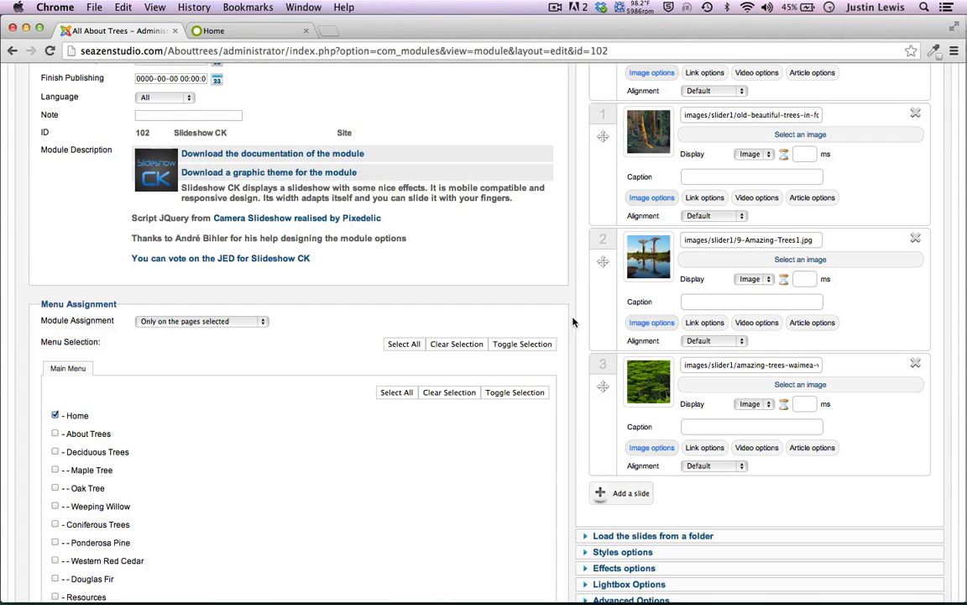
Put the cursor in slide 0's Caption field to start its caption
scroll(603, 256, "up", 4)
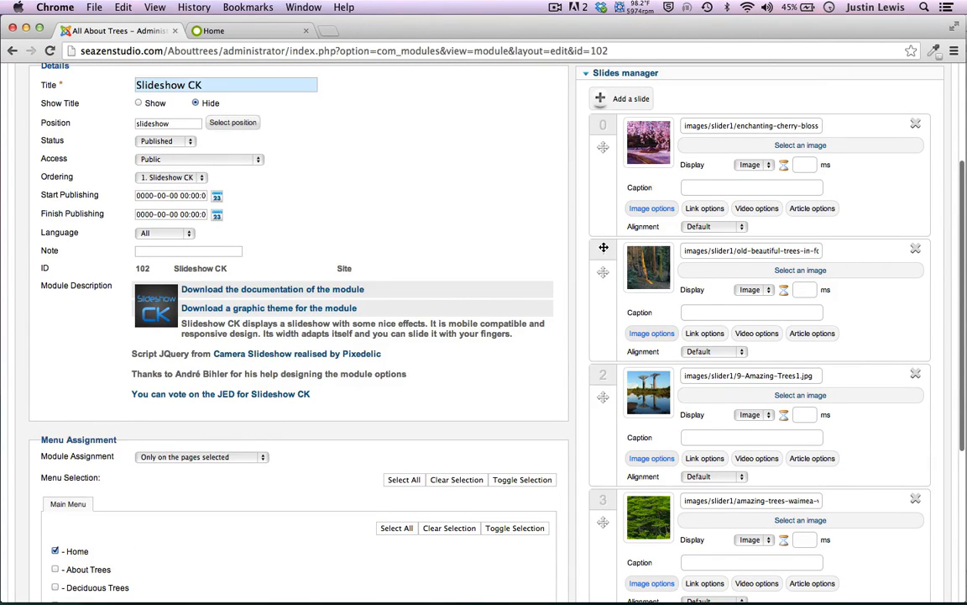
scroll(603, 246, "up", 1)
left_click(704, 203)
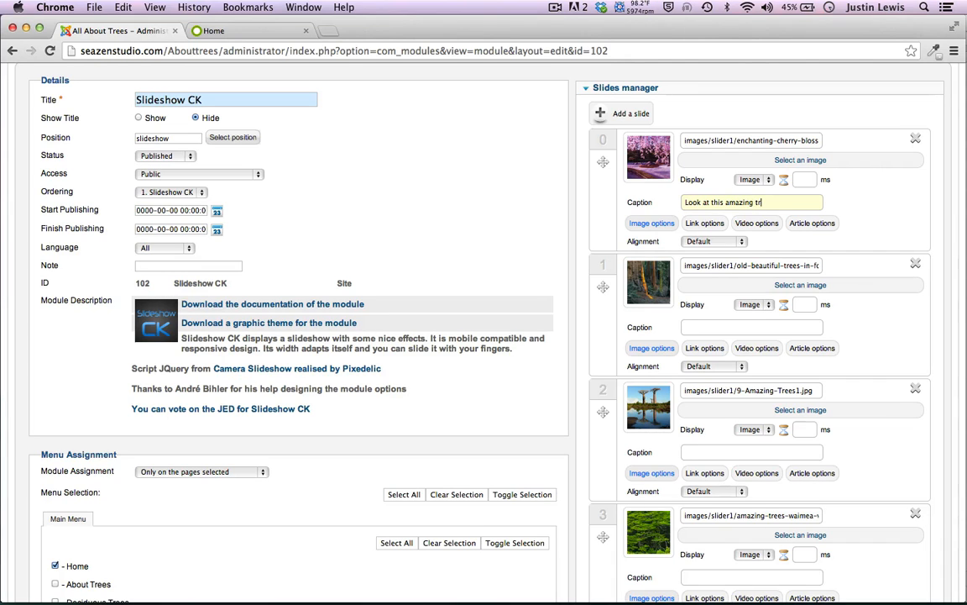
Copy slide 0's caption 'Look at this amazing tree' into slides 1, 2 and 3
key("super+a")
key("super+c")
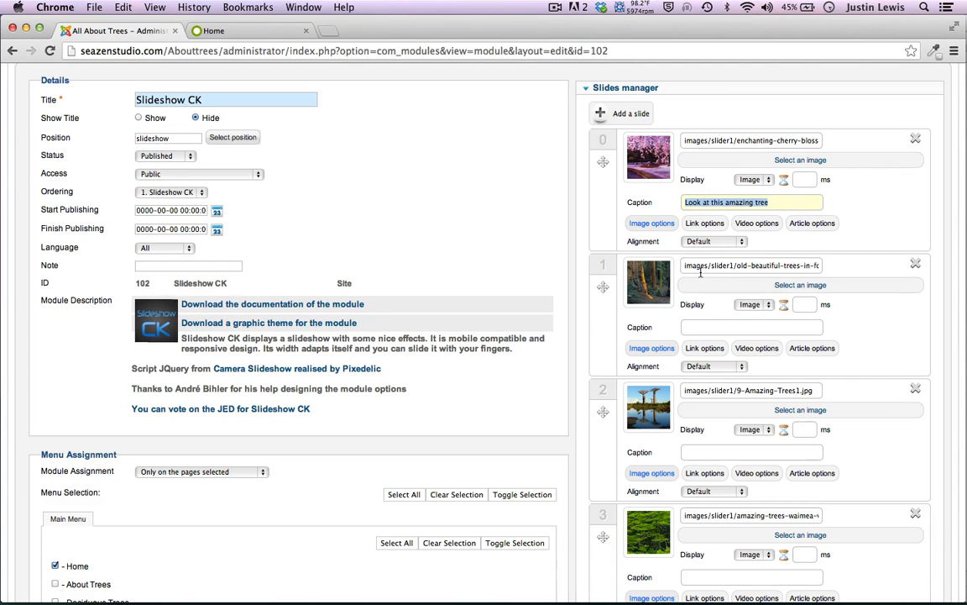
left_click(716, 326)
key("super+v")
scroll(710, 375, "down", 3)
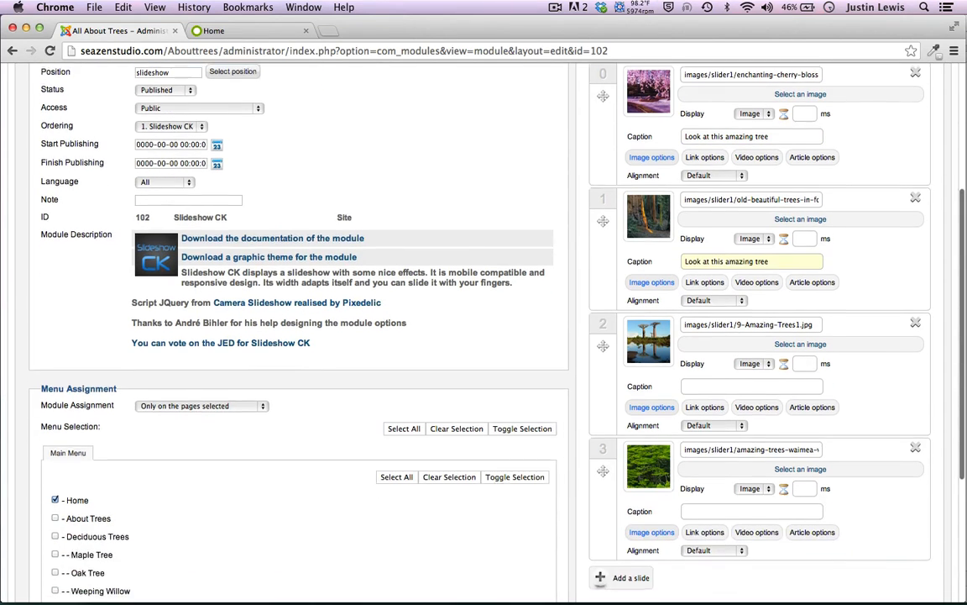
left_click(712, 385)
key("super+v")
scroll(712, 406, "down", 3)
left_click(713, 437)
key("super+v")
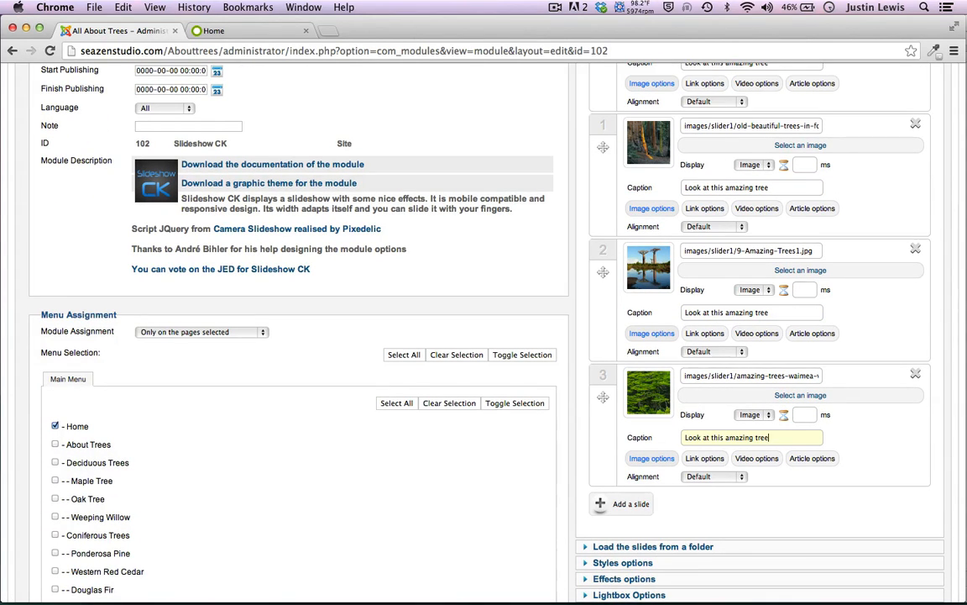
Expand Caption styles, save the module, and switch to the live site's homepage
scroll(501, 580, "down", 5)
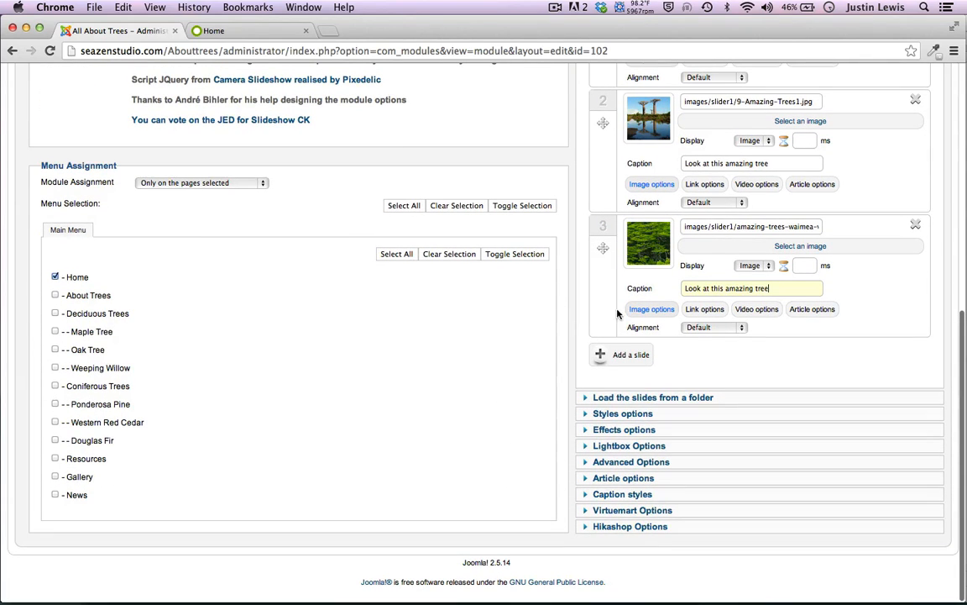
left_click(586, 496)
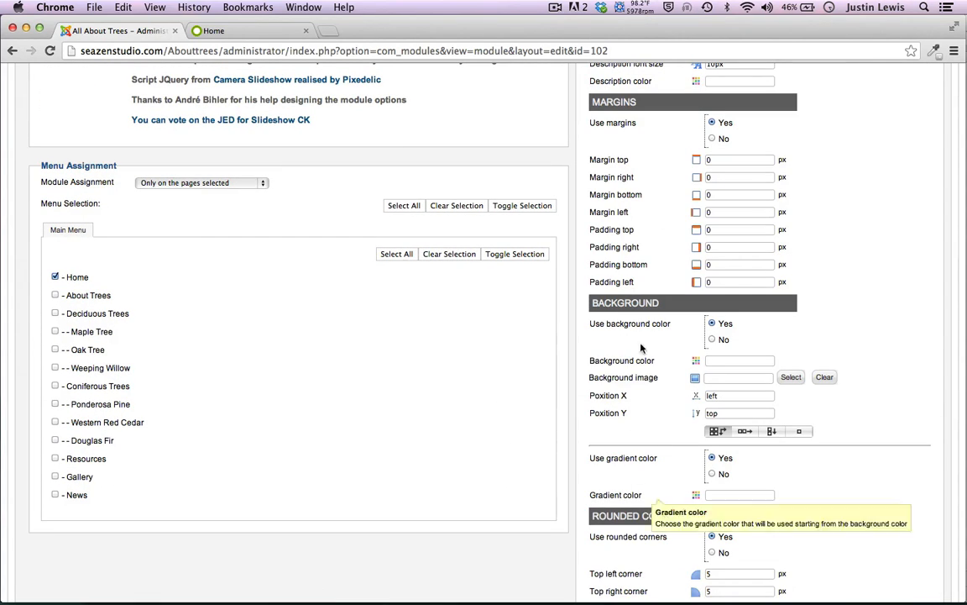
scroll(617, 172, "up", 1)
scroll(615, 172, "up", 7)
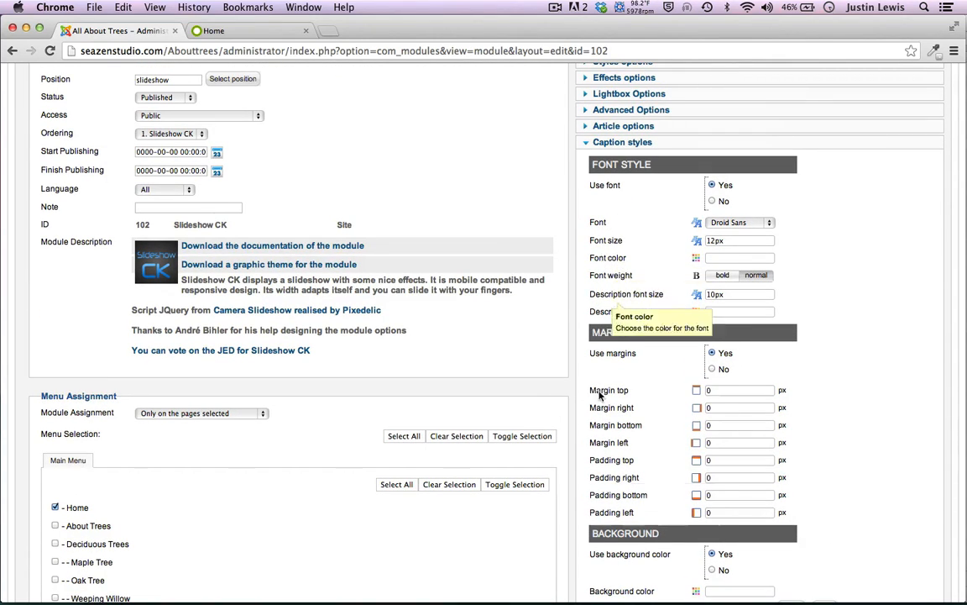
scroll(611, 363, "down", 15)
scroll(624, 477, "up", 15)
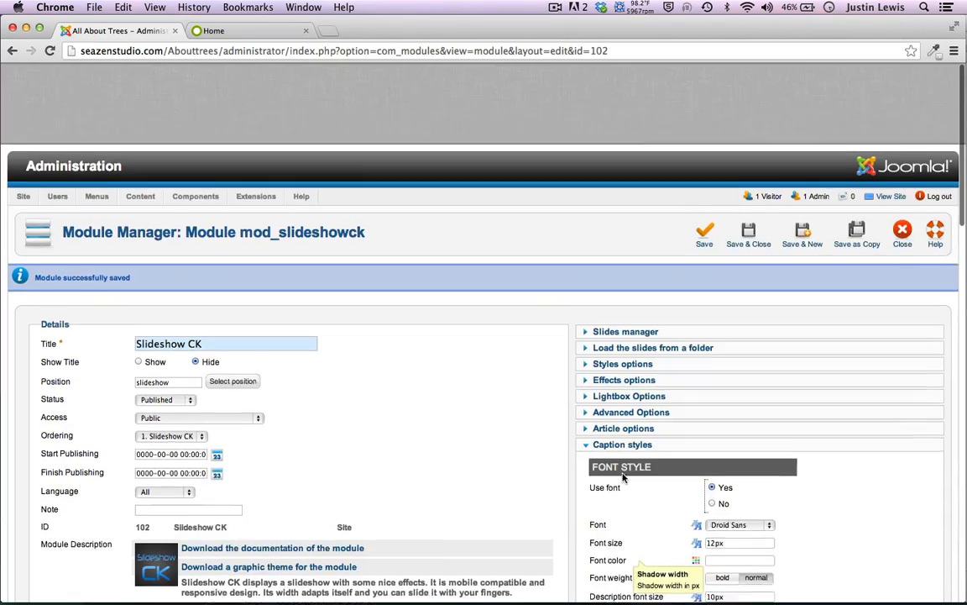
left_click(704, 153)
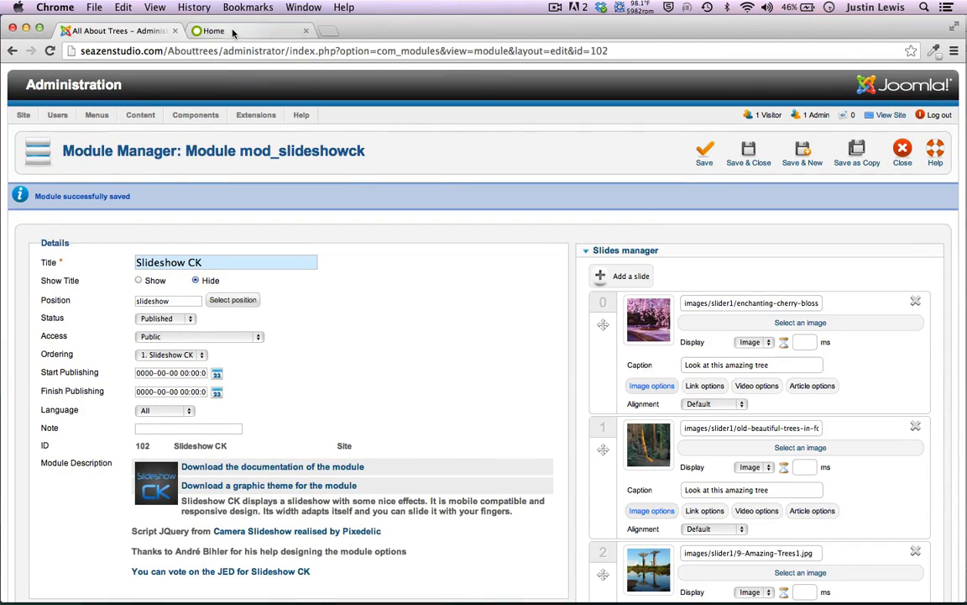
left_click(213, 30)
left_click(50, 51)
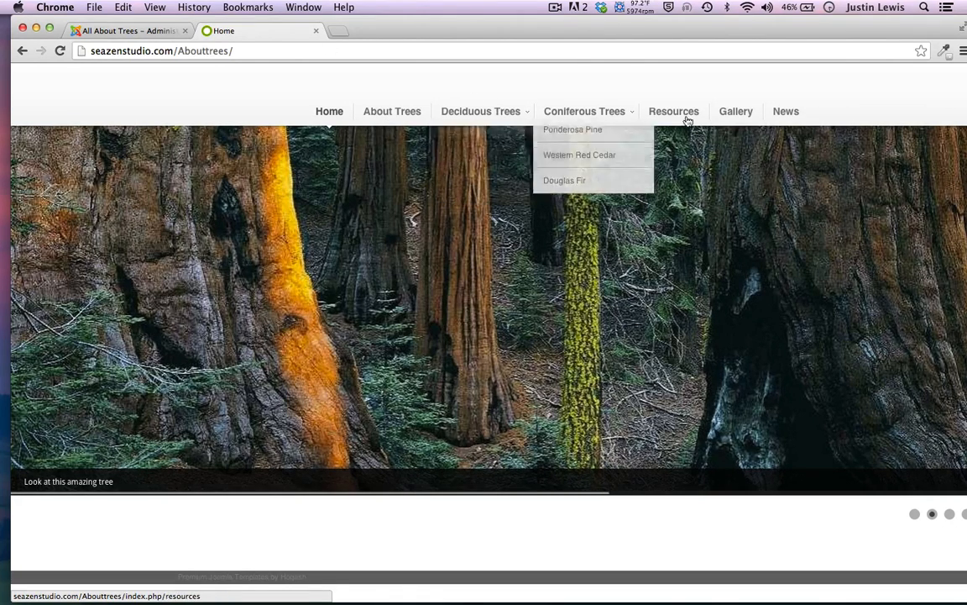
left_click(783, 115)
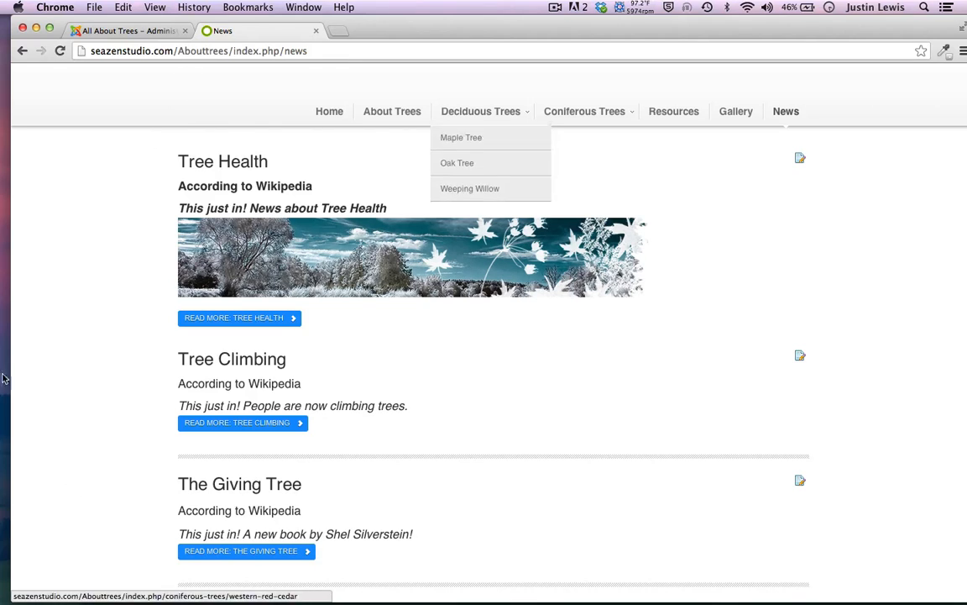
left_click(197, 423)
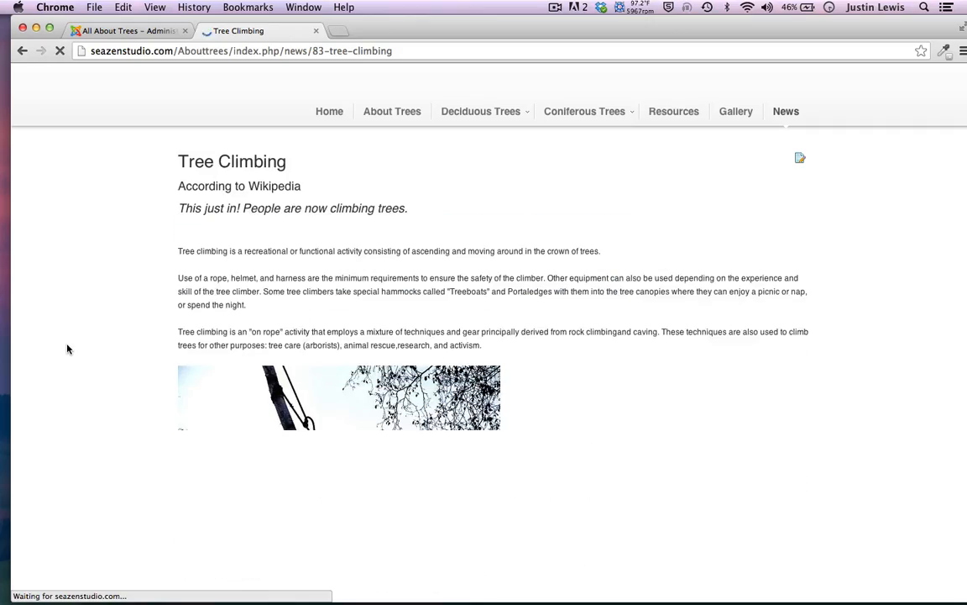
left_click(327, 115)
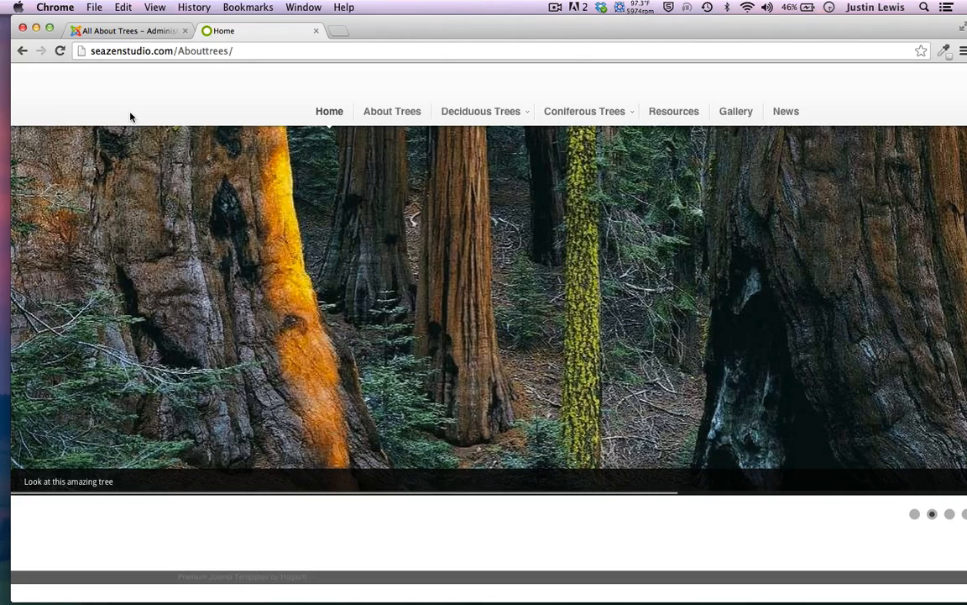
left_click(122, 30)
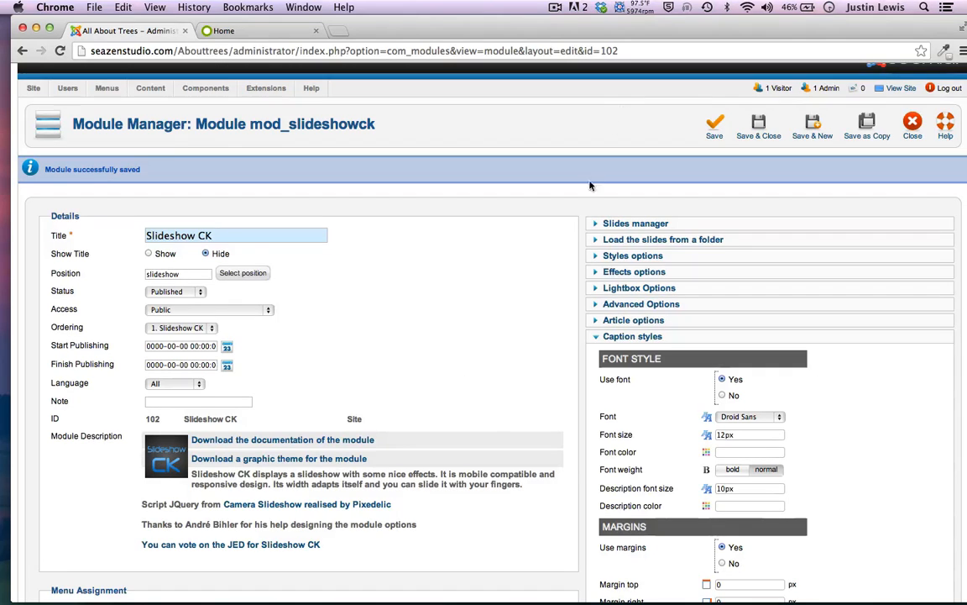
Close the Slideshow CK module and return to the module list
scroll(553, 108, "down", 5)
scroll(783, 89, "up", 5)
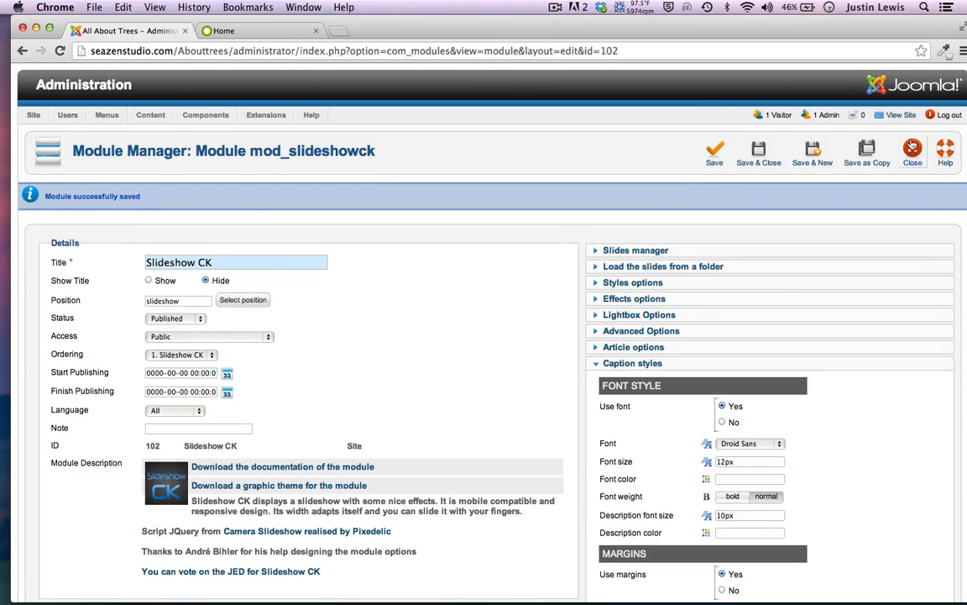
left_click(785, 125)
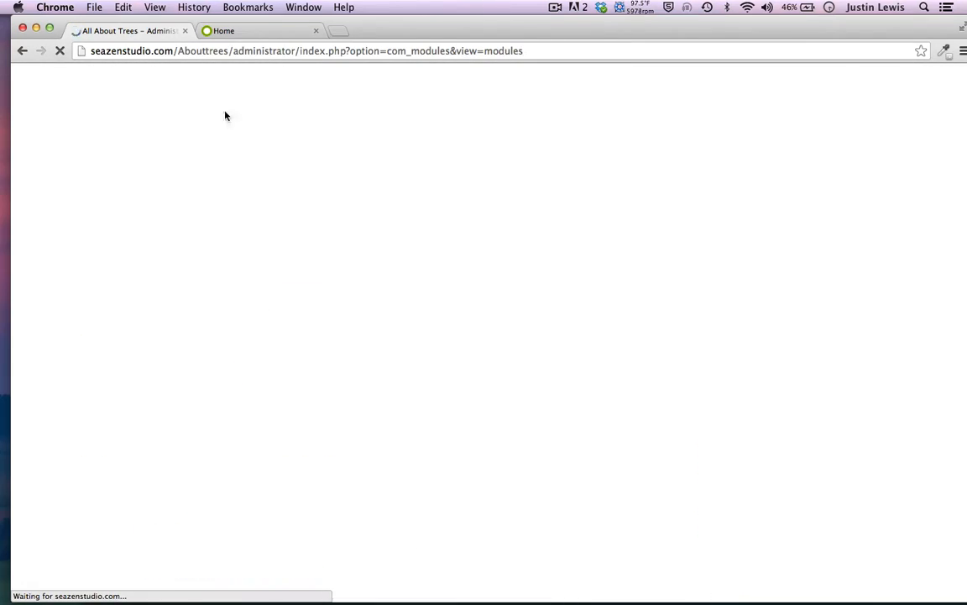
Go to Template Manager styles, preview module positions, then edit the Eris - Default style
mouse_move(266, 115)
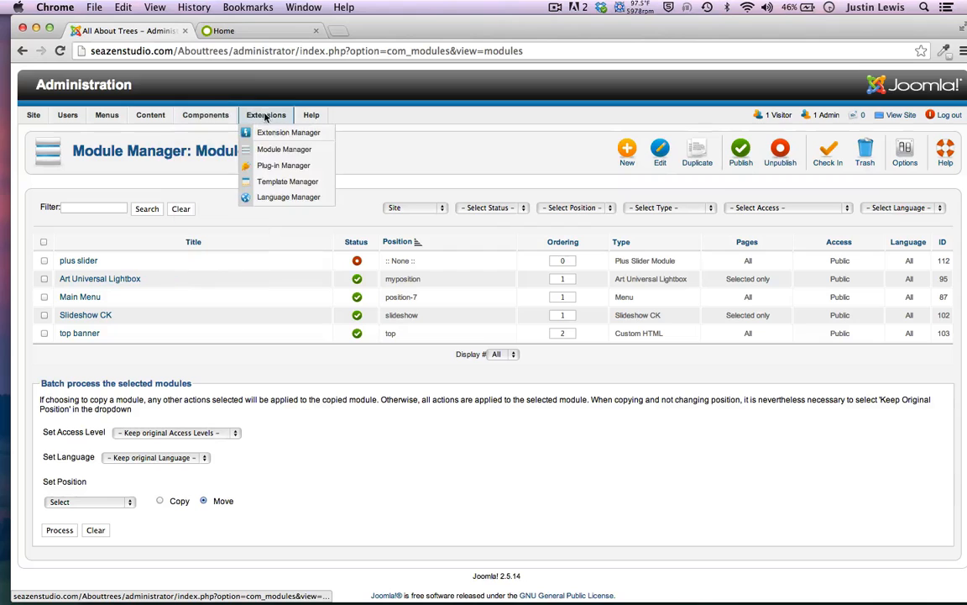
left_click(274, 181)
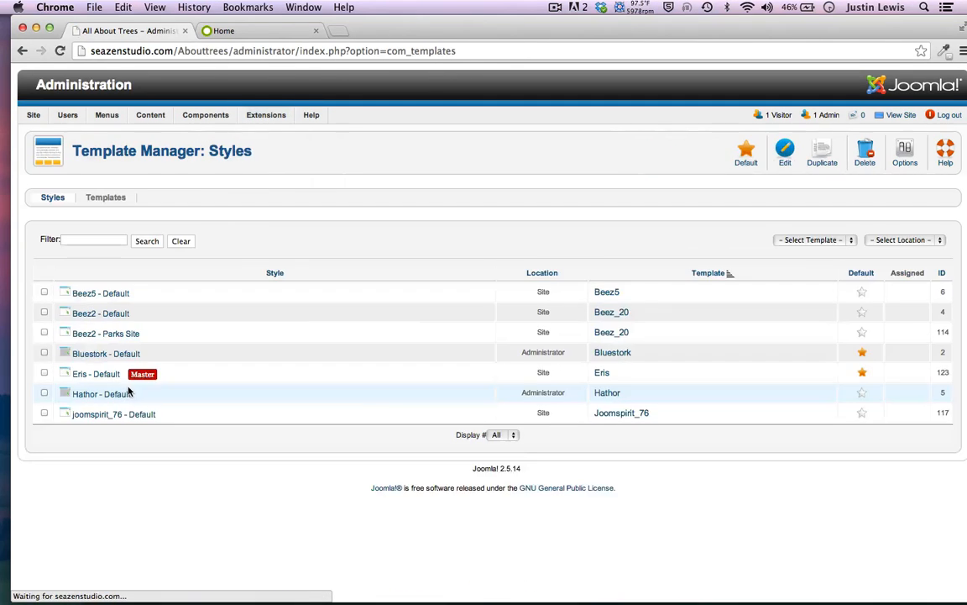
left_click(129, 390)
left_click(22, 50)
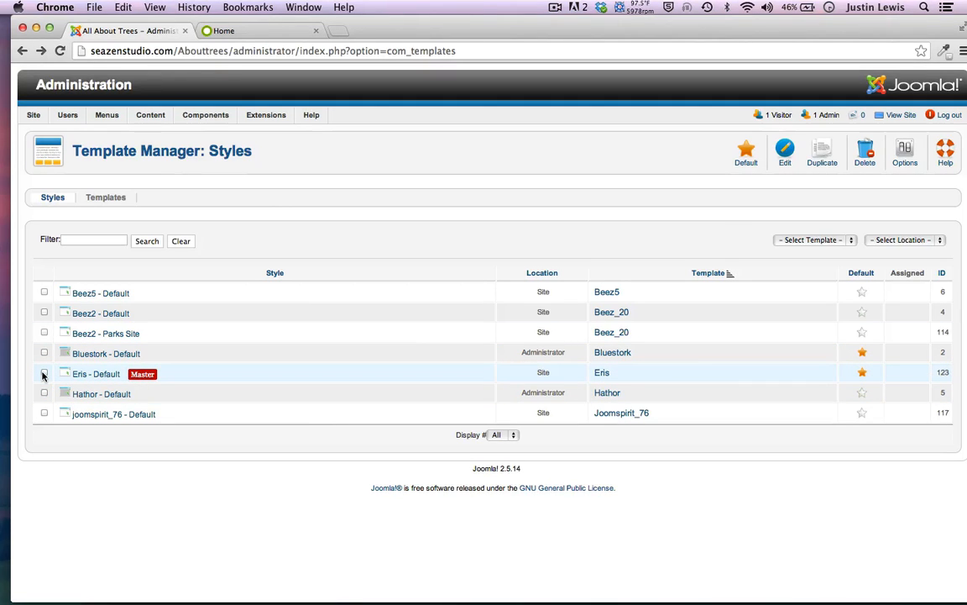
left_click(44, 373)
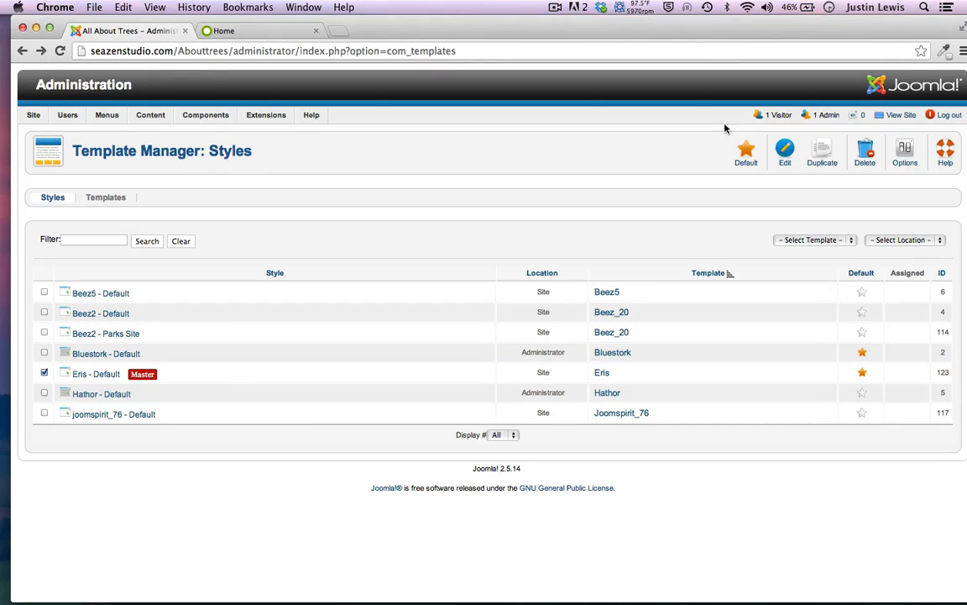
left_click(785, 153)
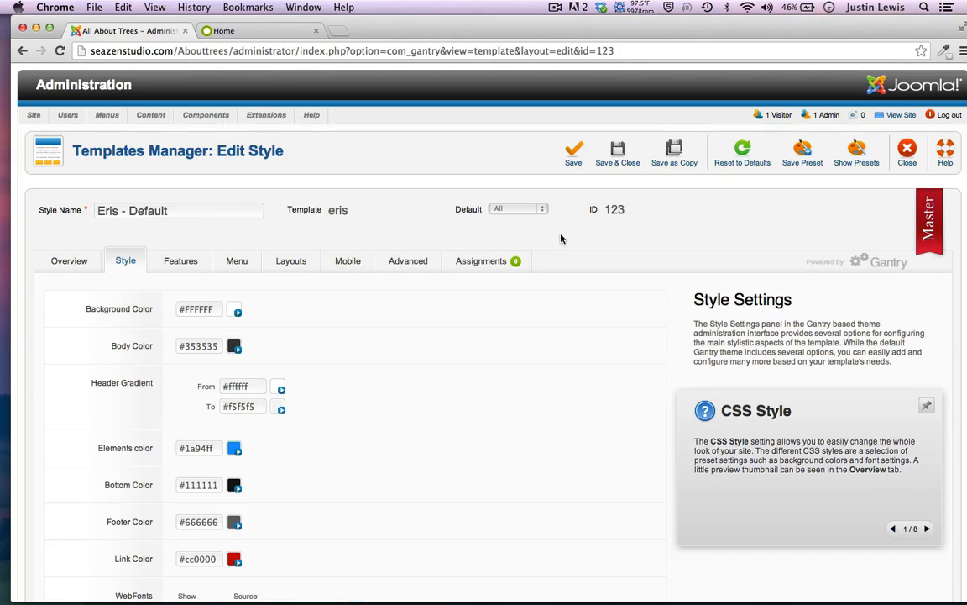
Browse the Eris style's Features, Menu, Layouts, Mobile, Advanced and Assignments tabs
scroll(389, 238, "down", 5)
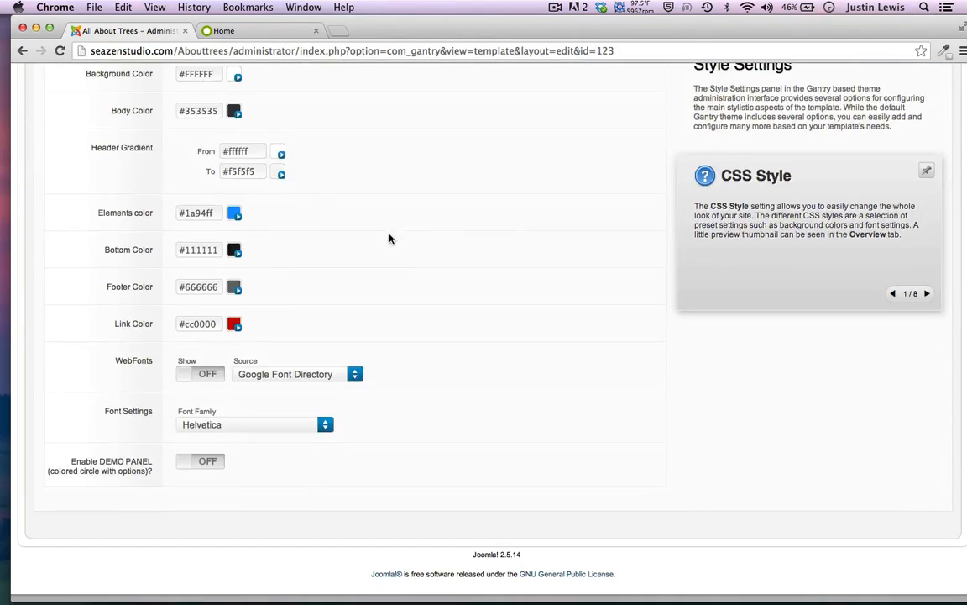
scroll(389, 239, "up", 5)
scroll(389, 238, "down", 5)
scroll(389, 238, "up", 5)
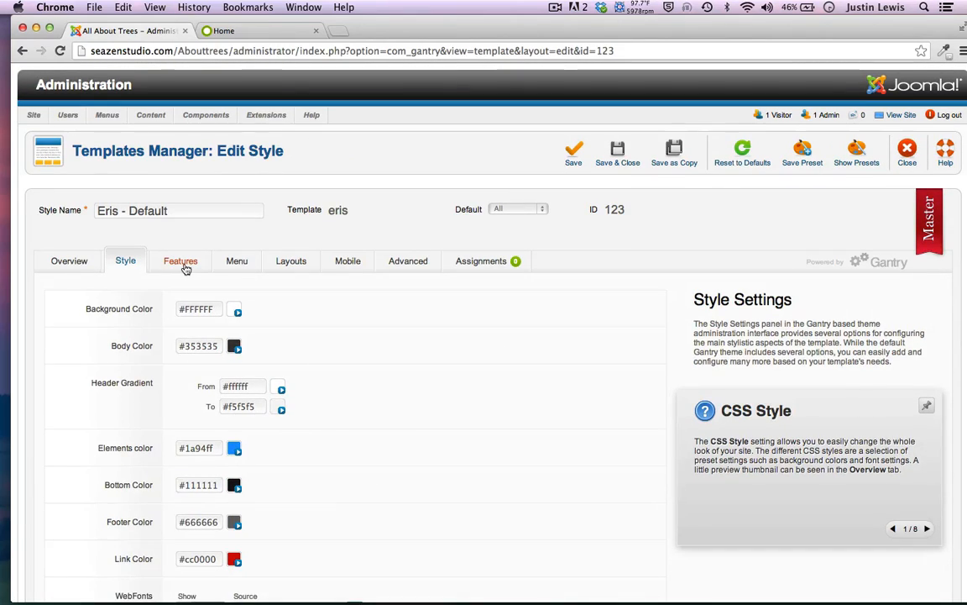
left_click(185, 267)
left_click(233, 261)
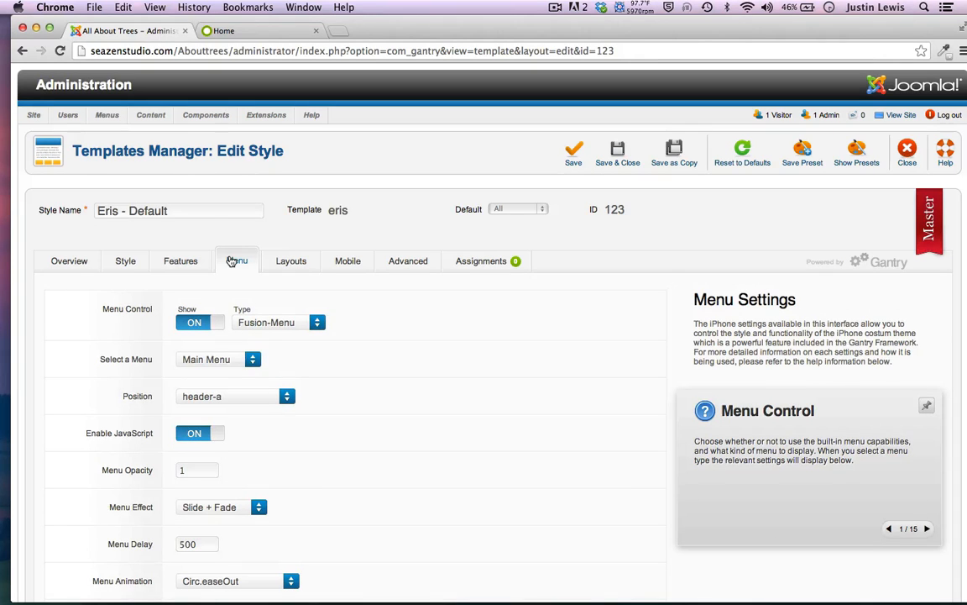
left_click(290, 260)
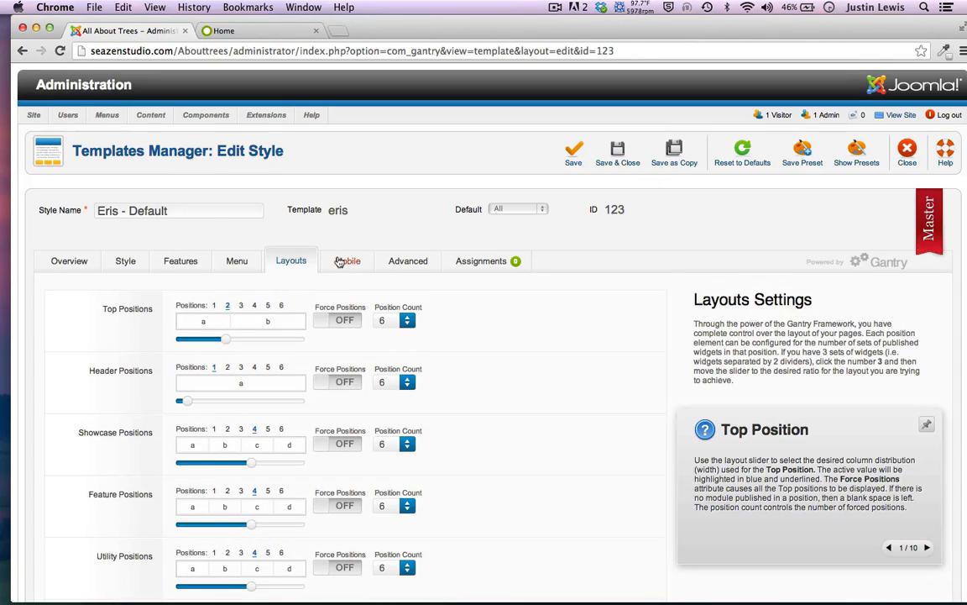
left_click(338, 262)
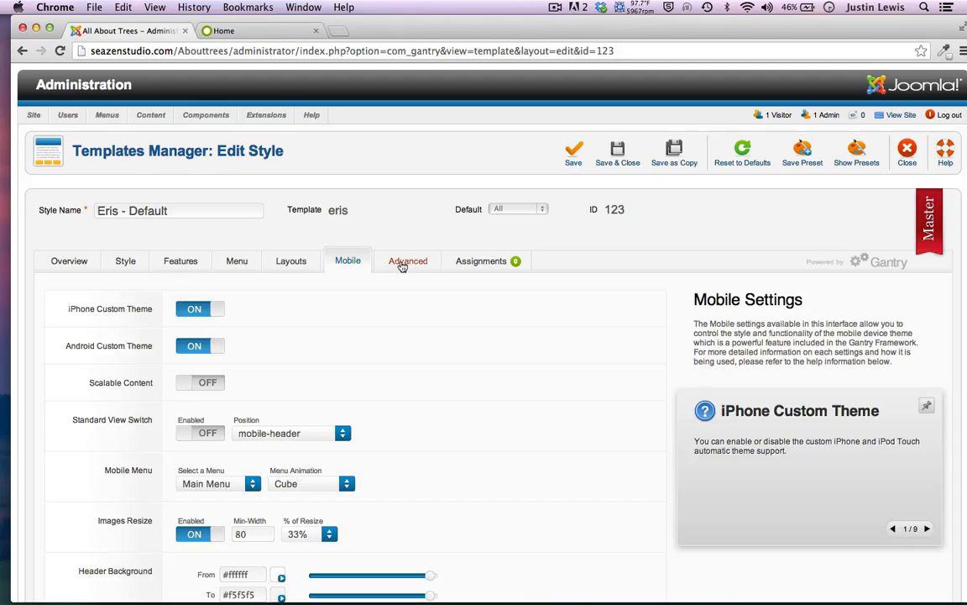
left_click(403, 263)
left_click(472, 261)
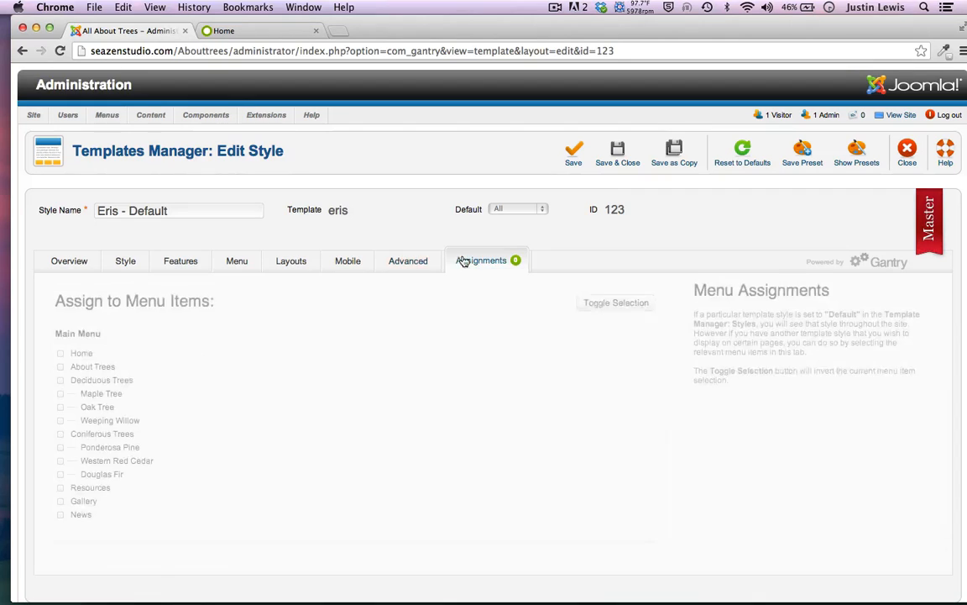
left_click(178, 260)
left_click(128, 261)
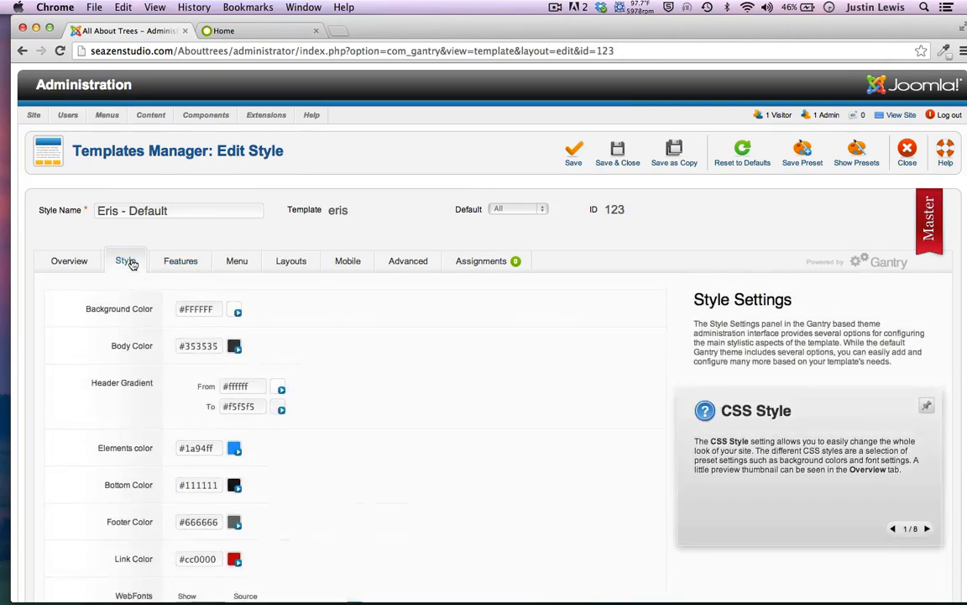
View the Eris template Overview, then revisit the Style, Features, Menu and Layouts tabs
scroll(132, 264, "down", 3)
left_click(53, 151)
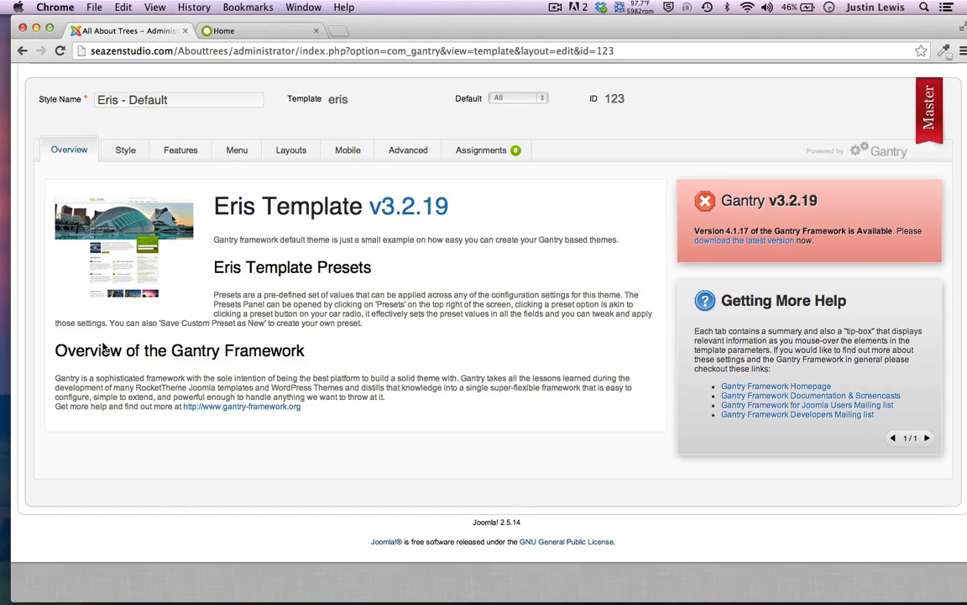
scroll(103, 342, "up", 1)
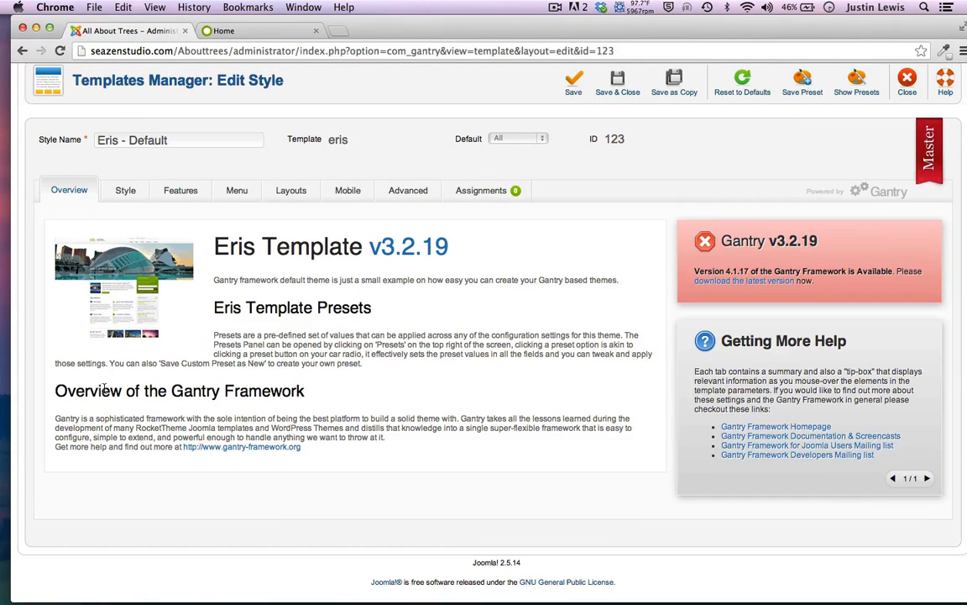
scroll(105, 388, "up", 2)
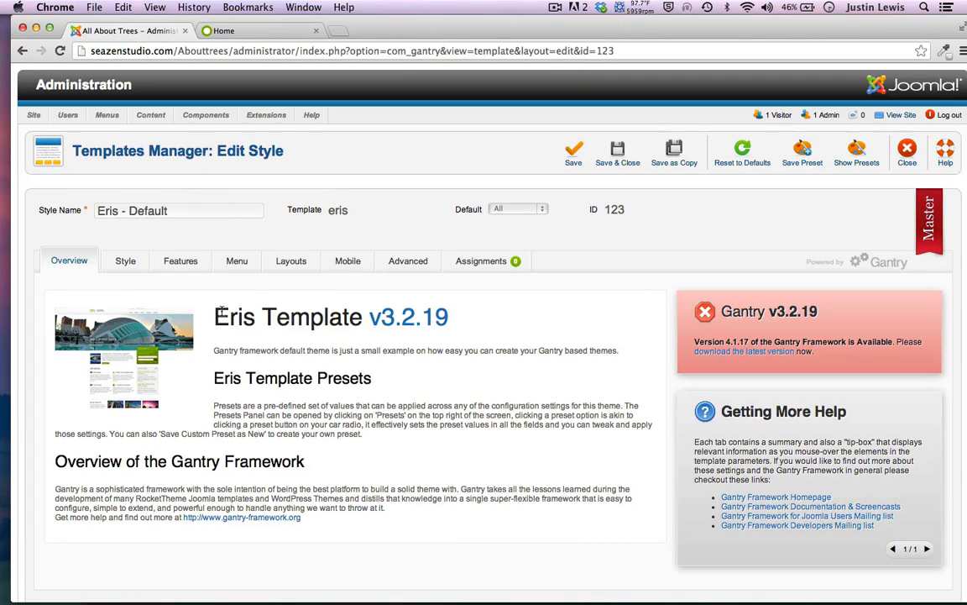
left_click(127, 262)
left_click(171, 259)
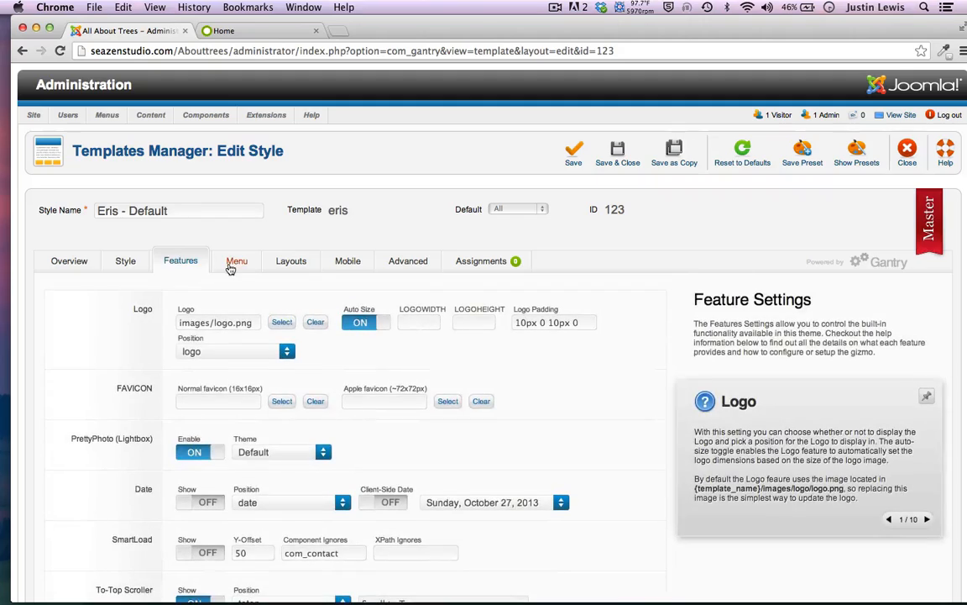
left_click(235, 262)
left_click(286, 263)
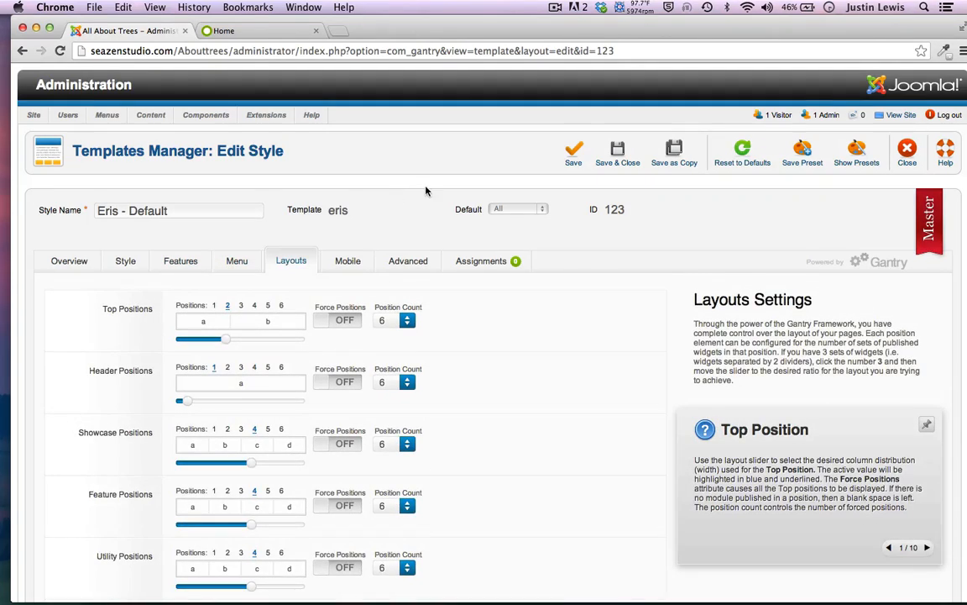
scroll(425, 191, "down", 5)
scroll(426, 191, "up", 5)
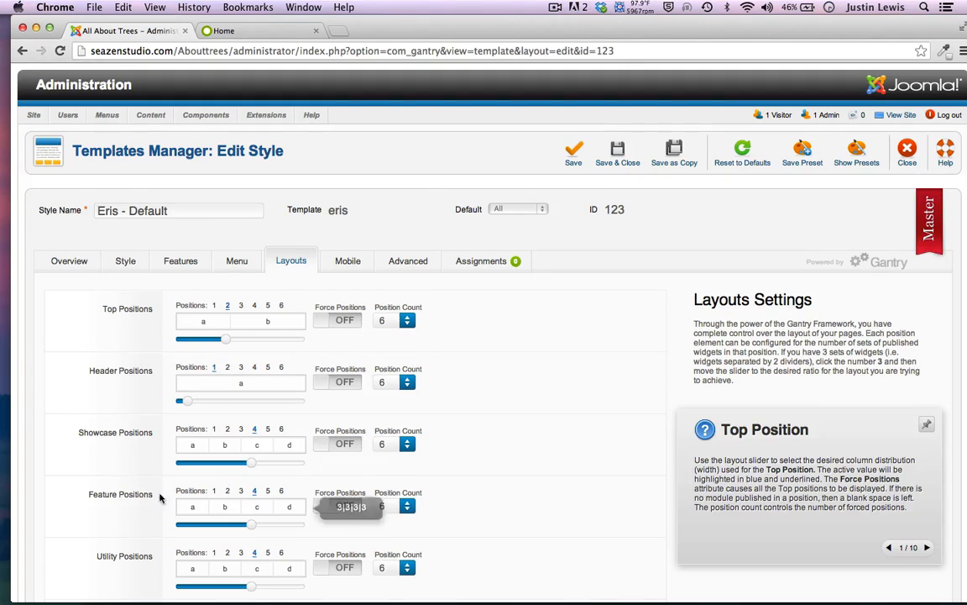
scroll(76, 417, "down", 1)
scroll(76, 417, "down", 3)
scroll(126, 336, "up", 3)
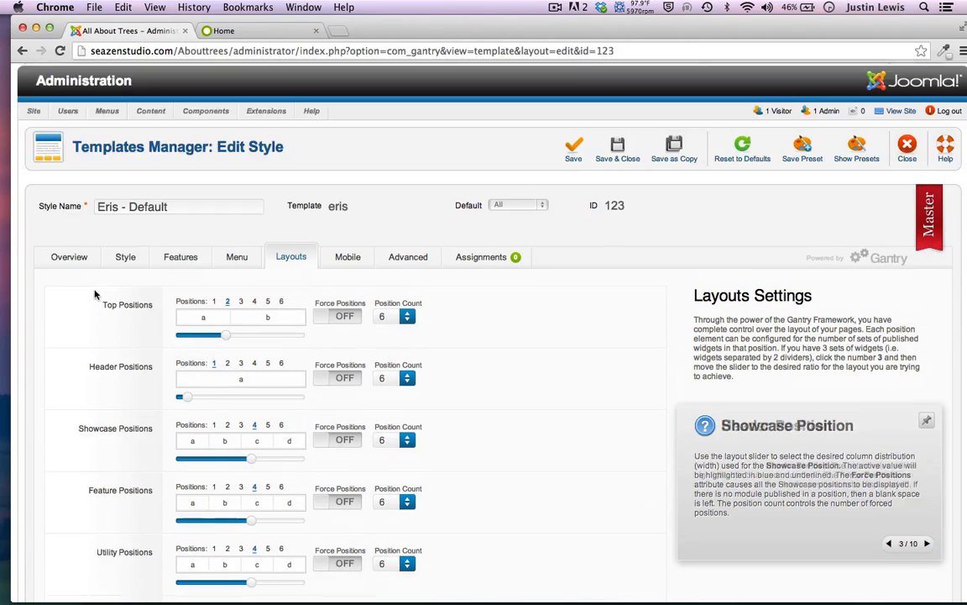
Open and dismiss the Body Color picker, then close the style editor unchanged
left_click(115, 260)
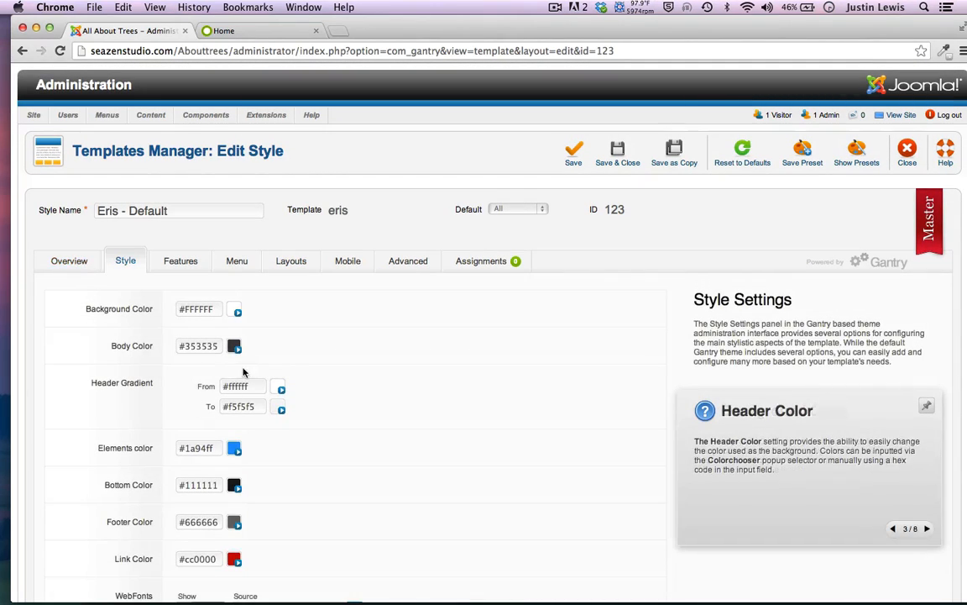
left_click(233, 346)
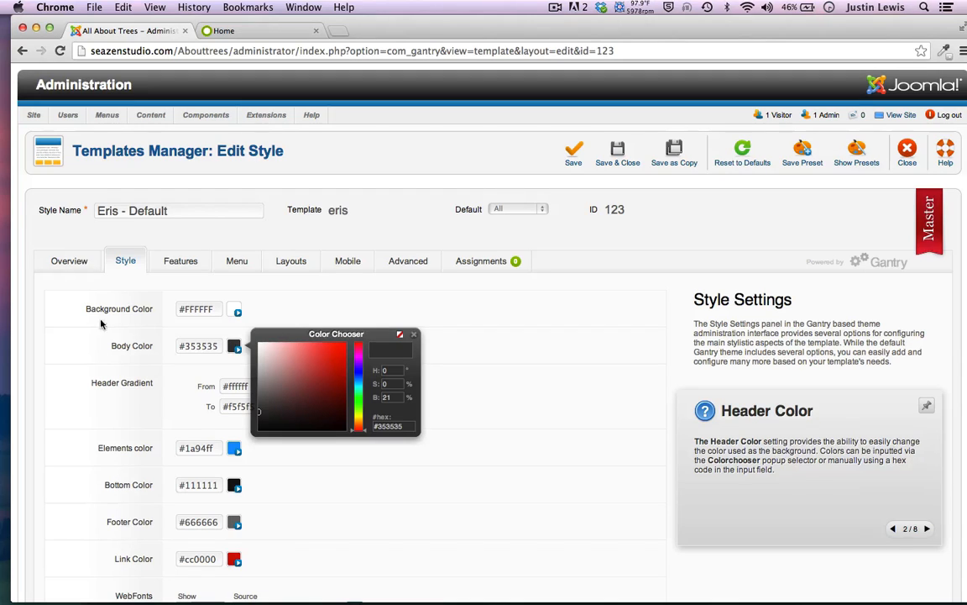
left_click(78, 350)
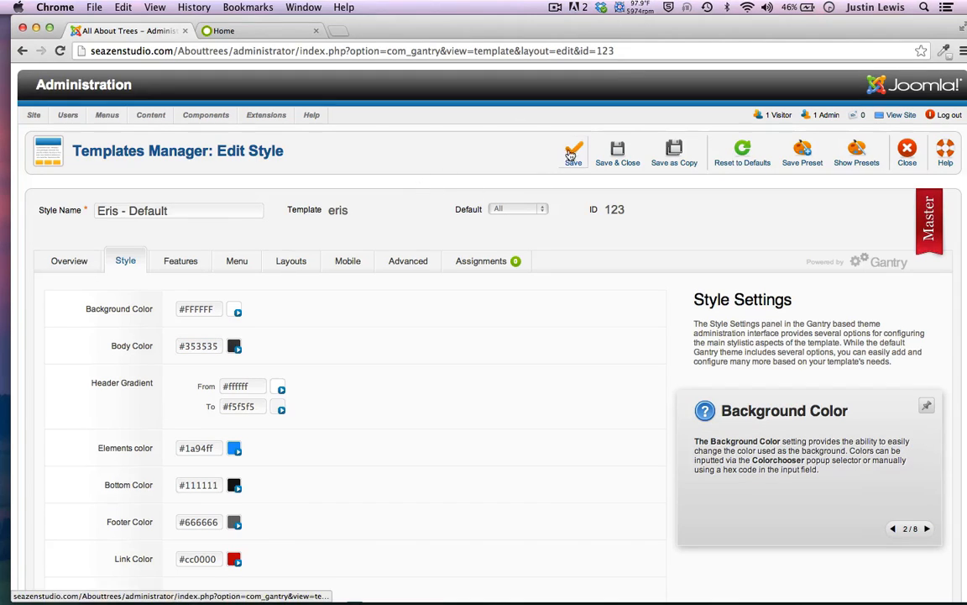
left_click(903, 148)
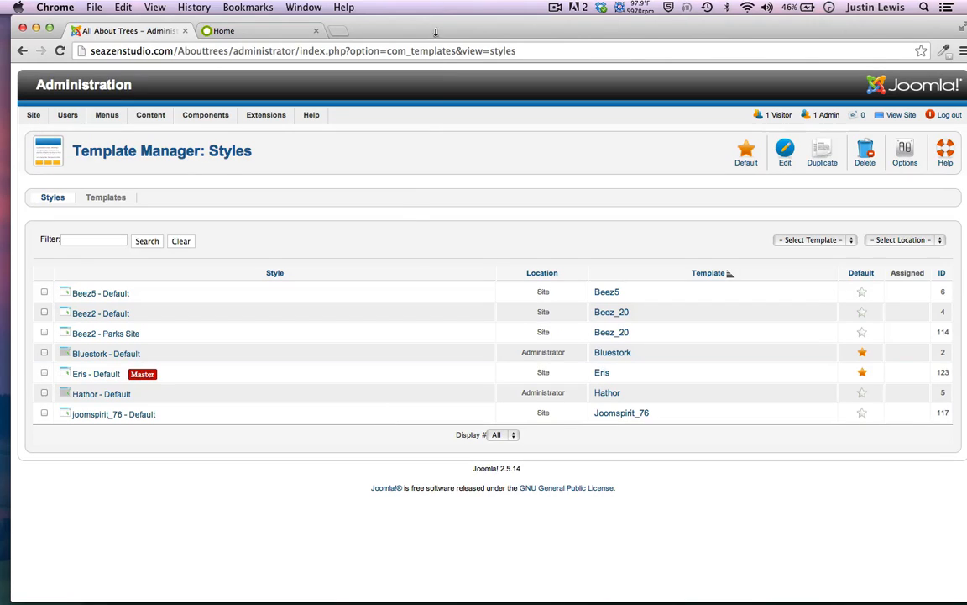
Bring up the About Trees home page and watch the captioned tree slideshow advance
left_click(257, 29)
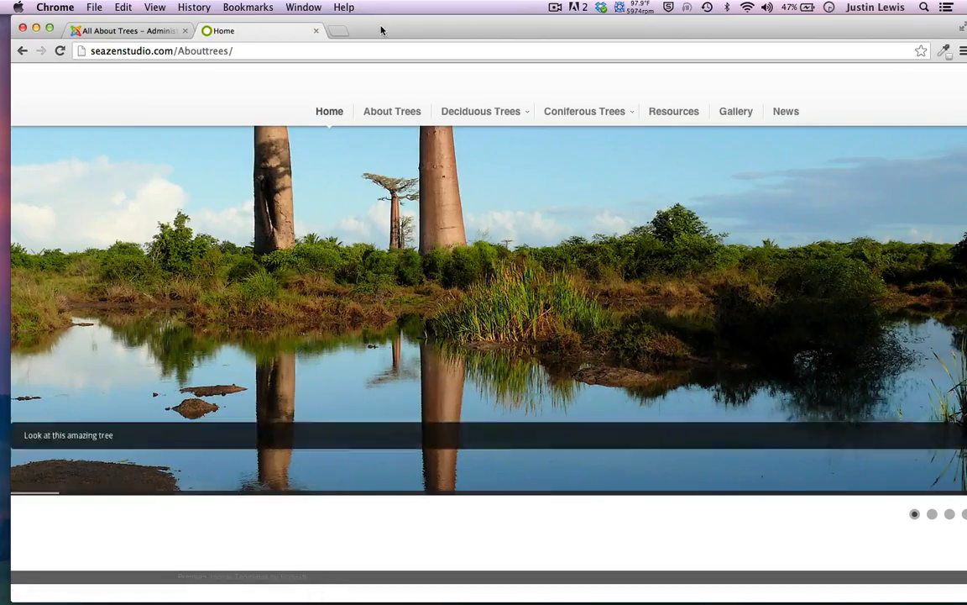
mouse_move(382, 28)
left_mouse_down()
mouse_move(358, 26)
mouse_move(377, 23)
left_mouse_up()
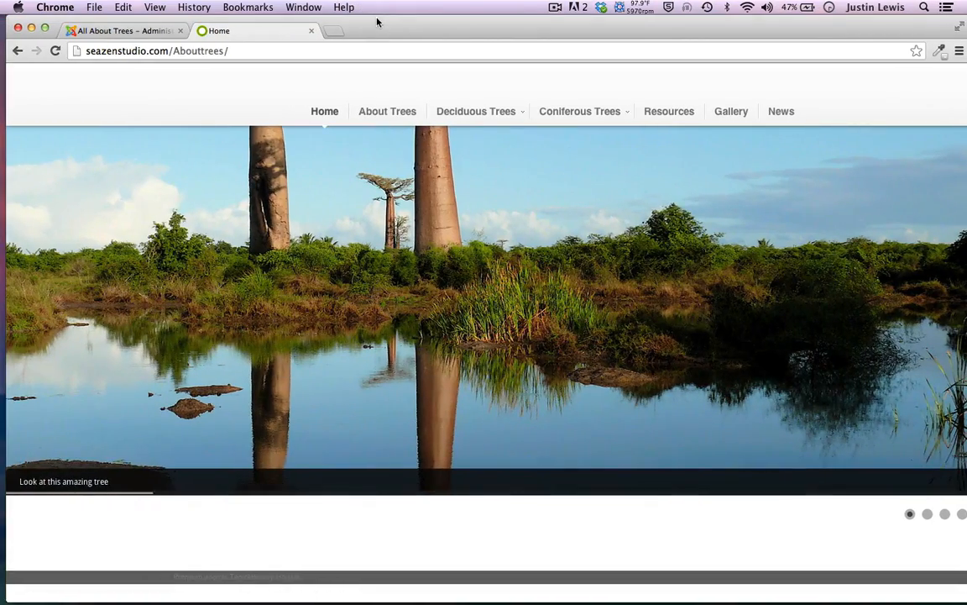